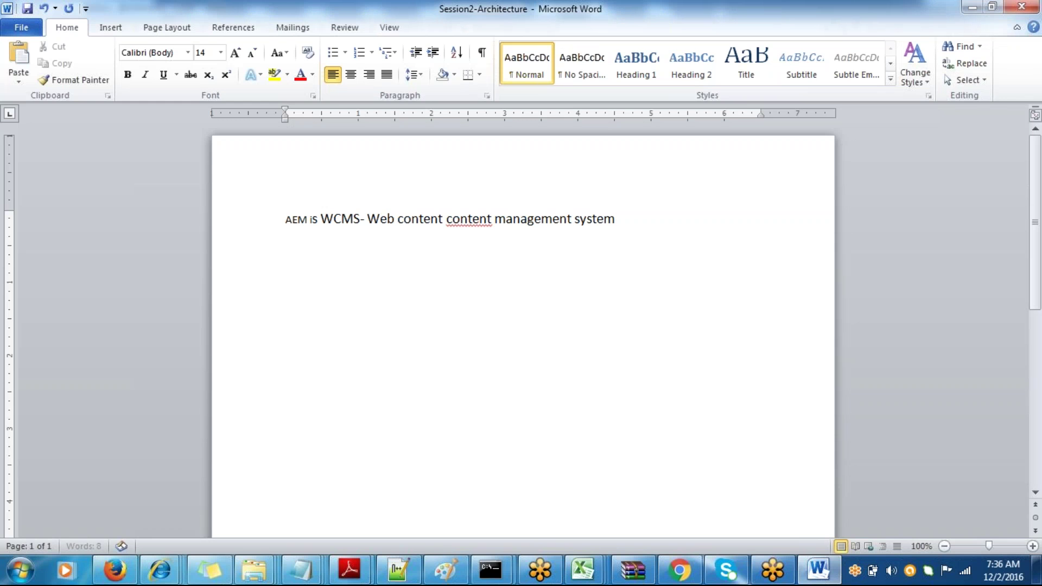
- End the sentence with 'used to build websites' and add an 'Architecture of AEM' line, saving
{"action": "type", "text": "to build websites"}
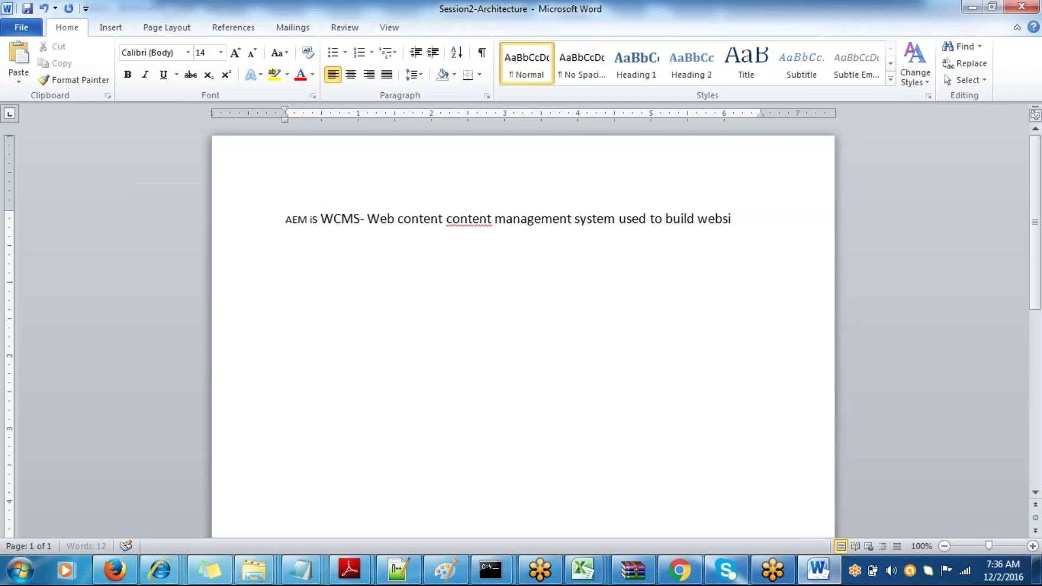
{"action": "key", "text": "ctrl+s"}
{"action": "key", "text": "Return"}
{"action": "key", "text": "Return"}
{"action": "type", "text": "Architec"}
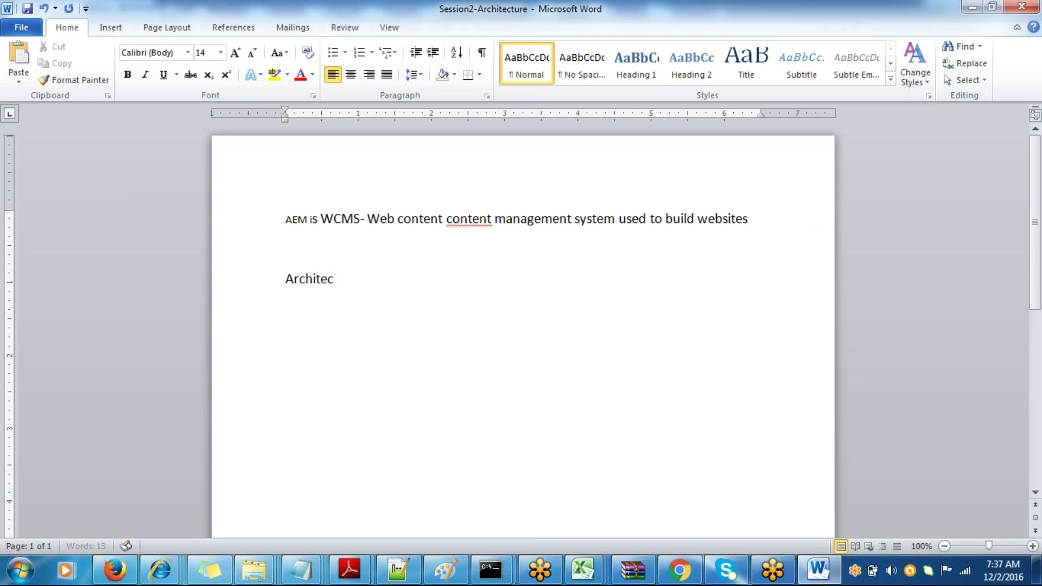
{"action": "type", "text": "ture of AEM"}
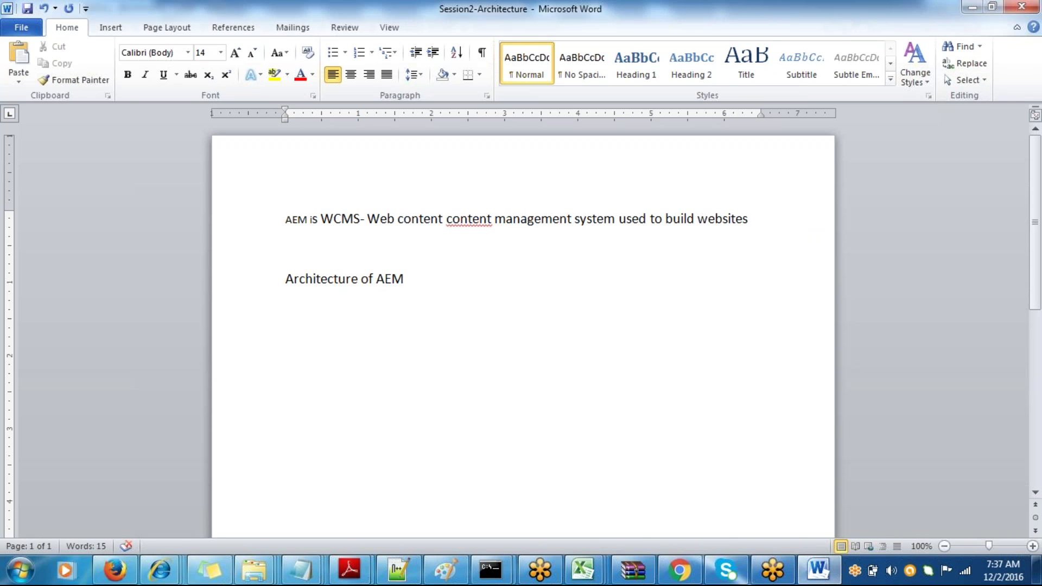
{"action": "key", "text": "ctrl+s"}
{"action": "key", "text": "Return"}
{"action": "type", "text": "http://<server"}
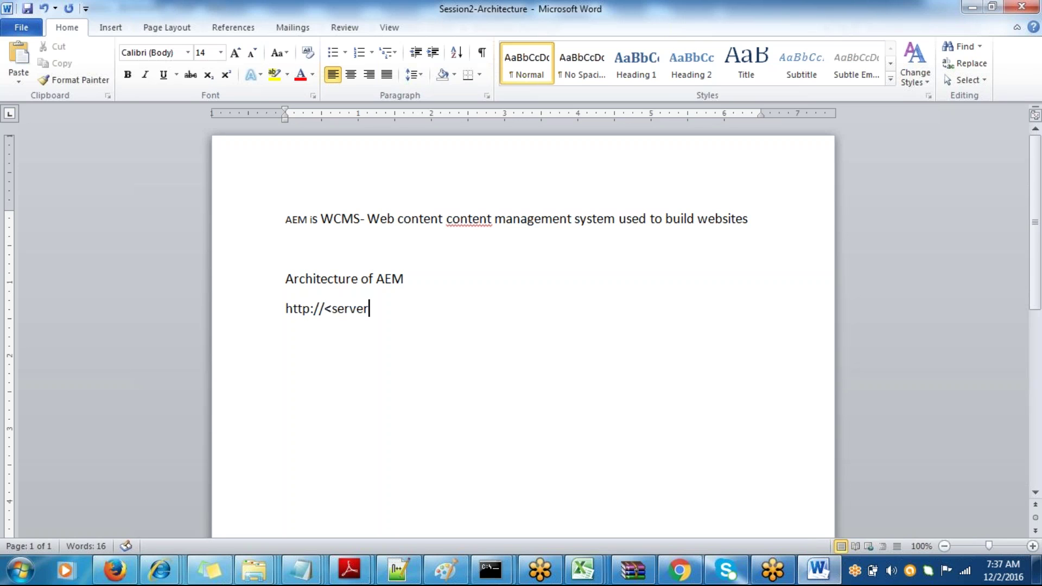
{"action": "type", "text": "name>:<portnumber>/"}
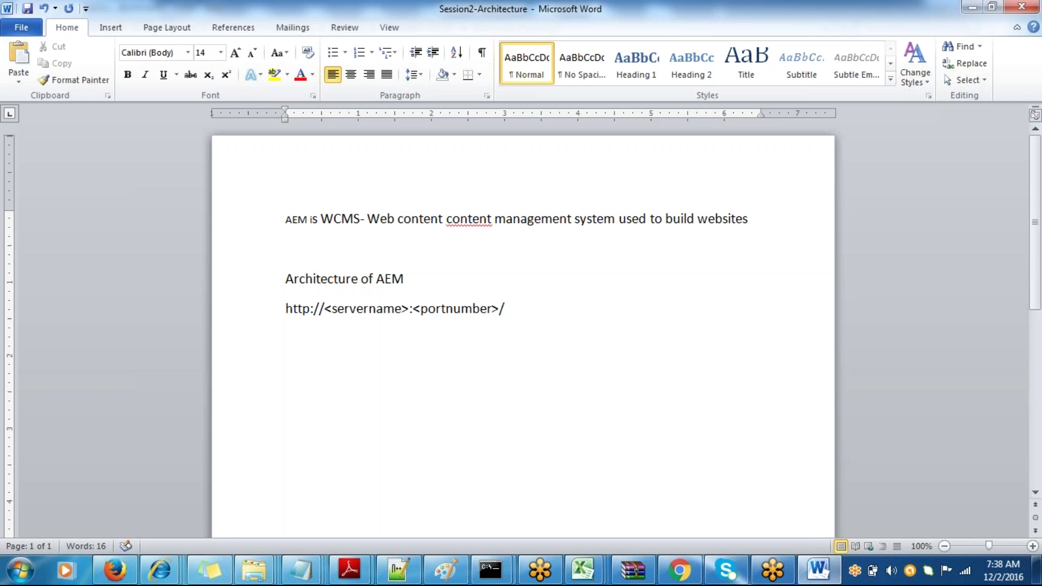
{"action": "key", "text": "ctrl+s"}
{"action": "key", "text": "Return"}
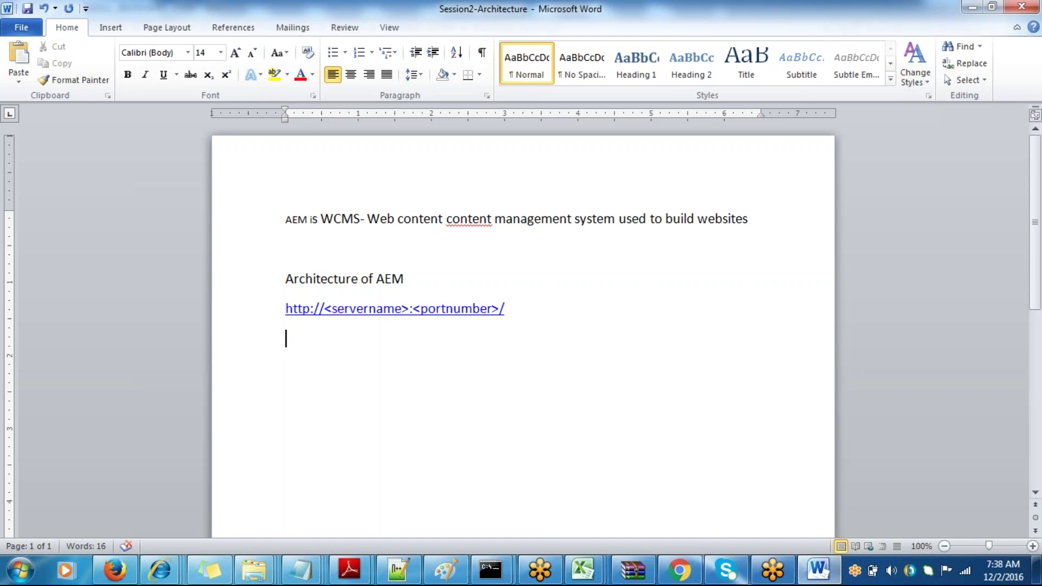
- Open E:\Author_instance_batch3 in Explorer and look at the cq-author-p4502 jar
{"action": "mouse_move", "coordinate": [265, 574]}
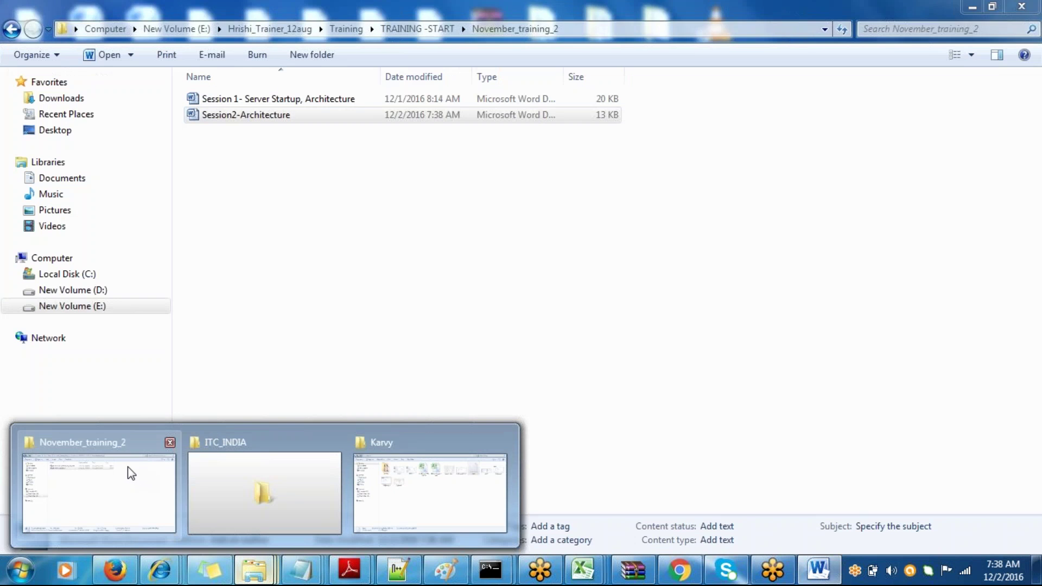
{"action": "left_click", "coordinate": [130, 471]}
{"action": "left_click", "coordinate": [103, 307]}
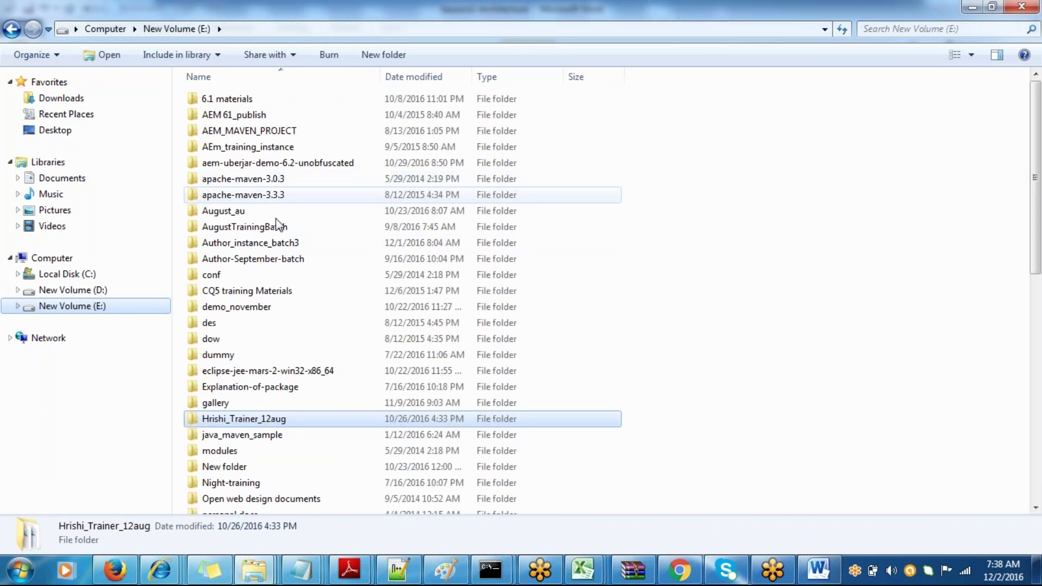
{"action": "double_click", "coordinate": [277, 243]}
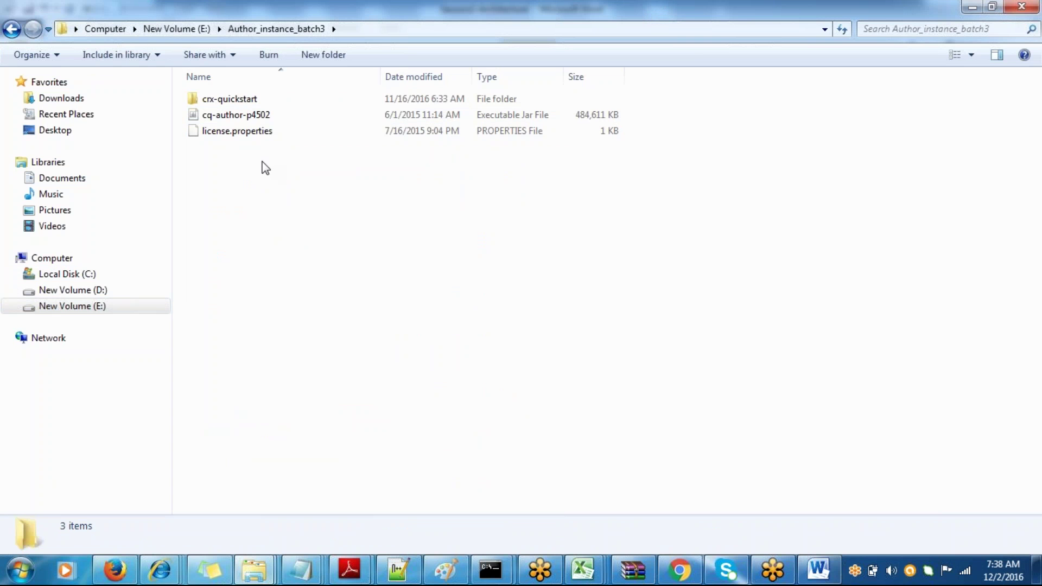
{"action": "left_click", "coordinate": [255, 115]}
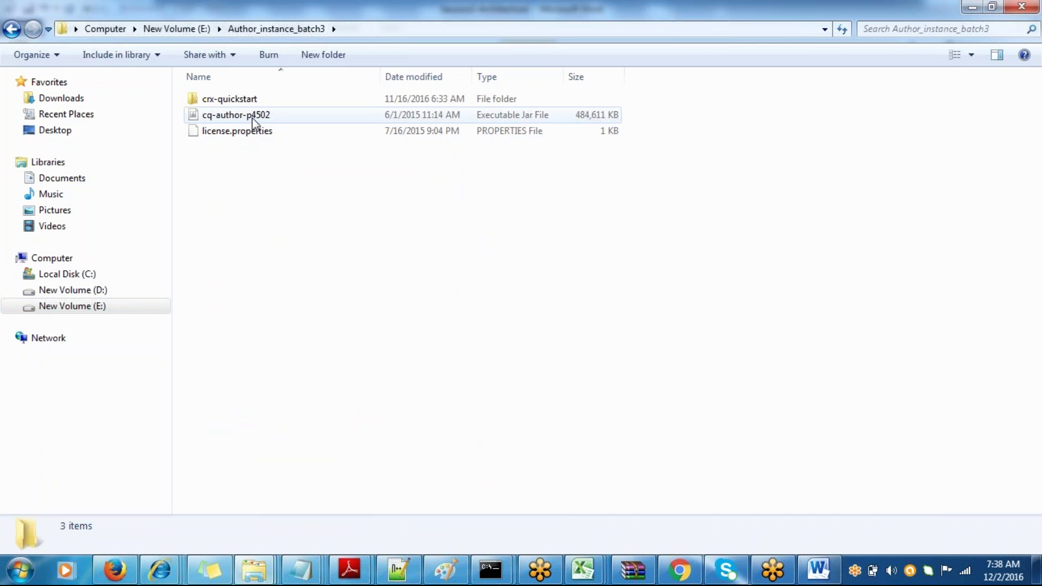
{"action": "left_click", "coordinate": [389, 244]}
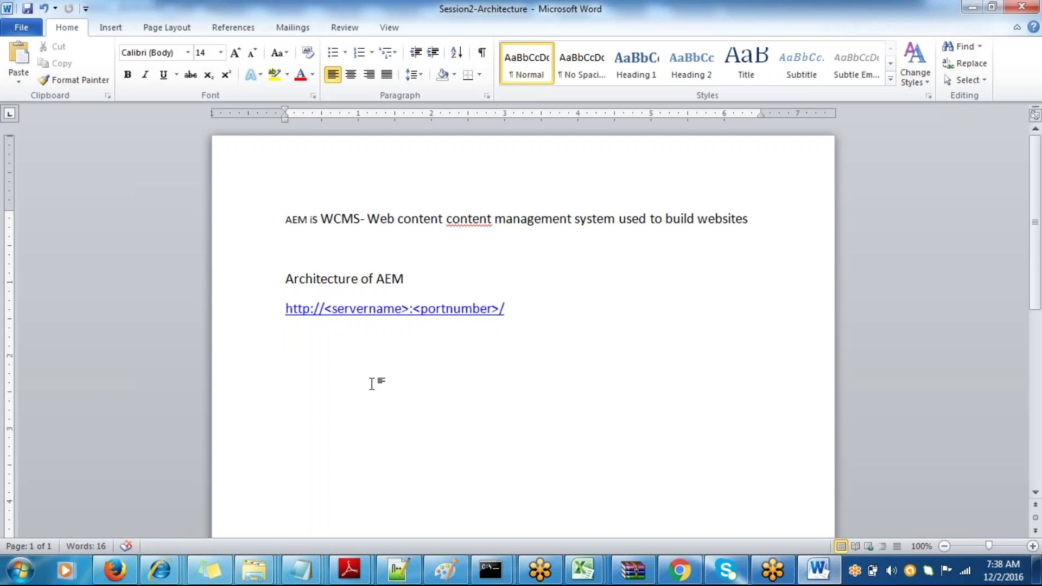
{"action": "type", "text": "ht"}
{"action": "type", "text": "tp://localhost"}
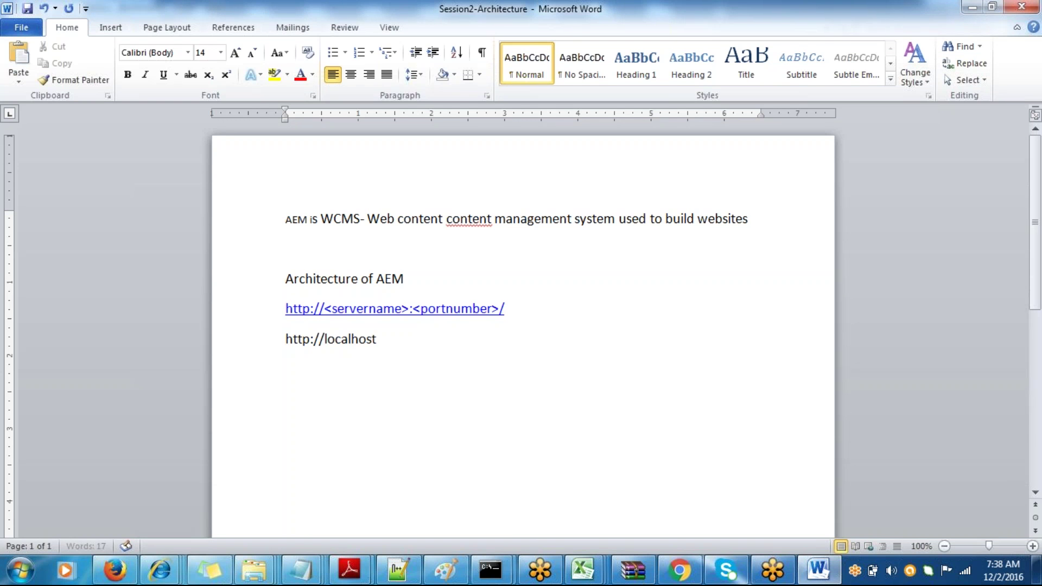
{"action": "key", "text": "alt+Tab"}
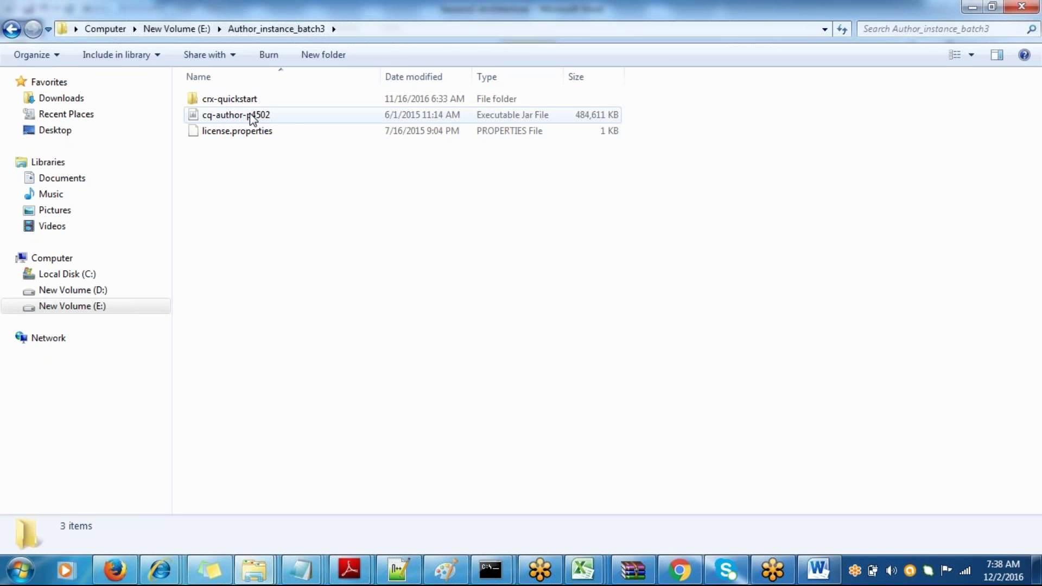
{"action": "key", "text": "alt+Tab"}
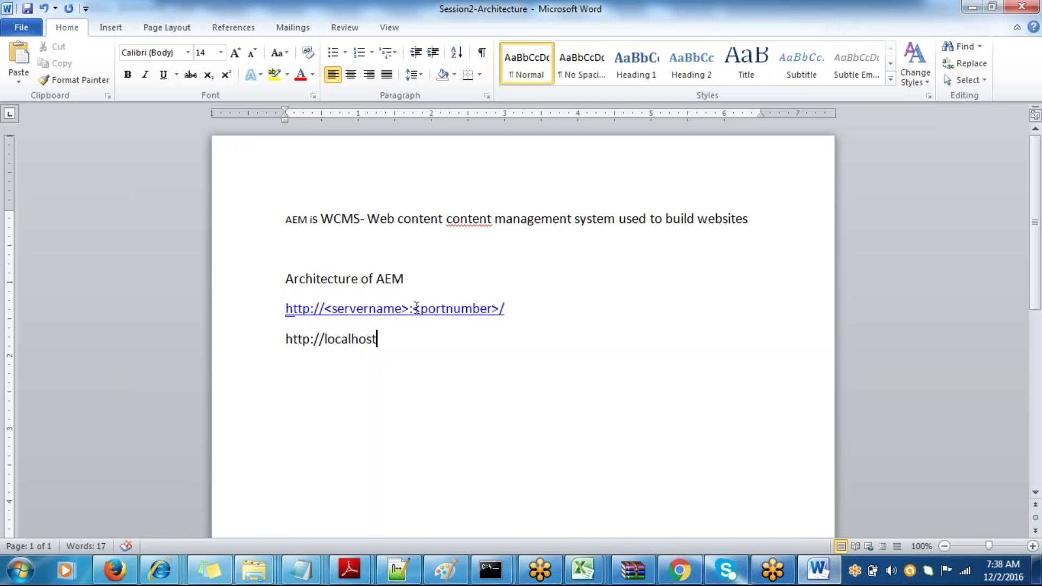
{"action": "type", "text": ":4502"}
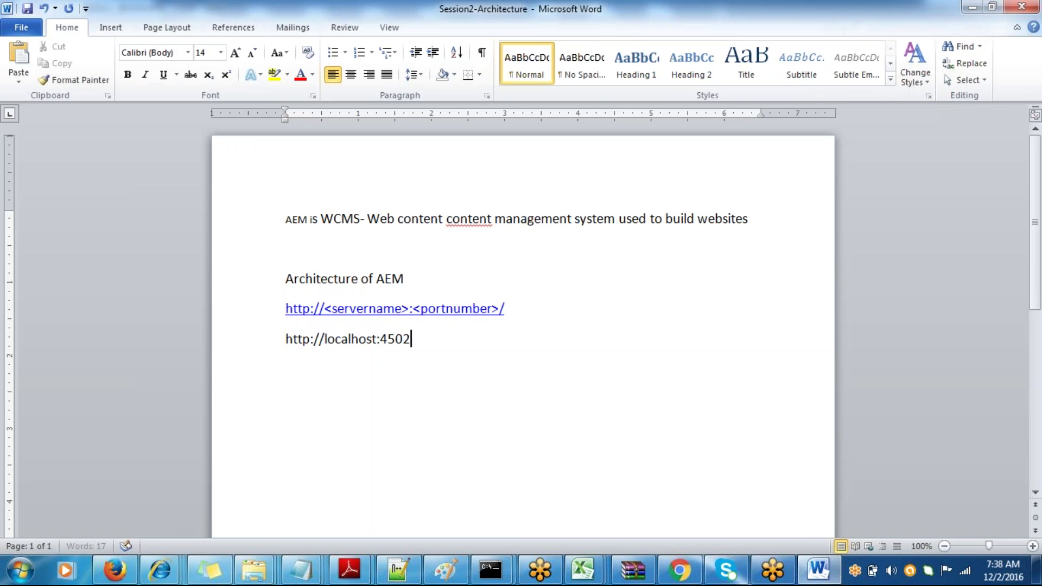
{"action": "type", "text": "/"}
{"action": "key", "text": "ctrl+s"}
{"action": "left_click_drag", "start_coordinate": [425, 350], "coordinate": [295, 359]}
{"action": "left_click", "coordinate": [414, 374]}
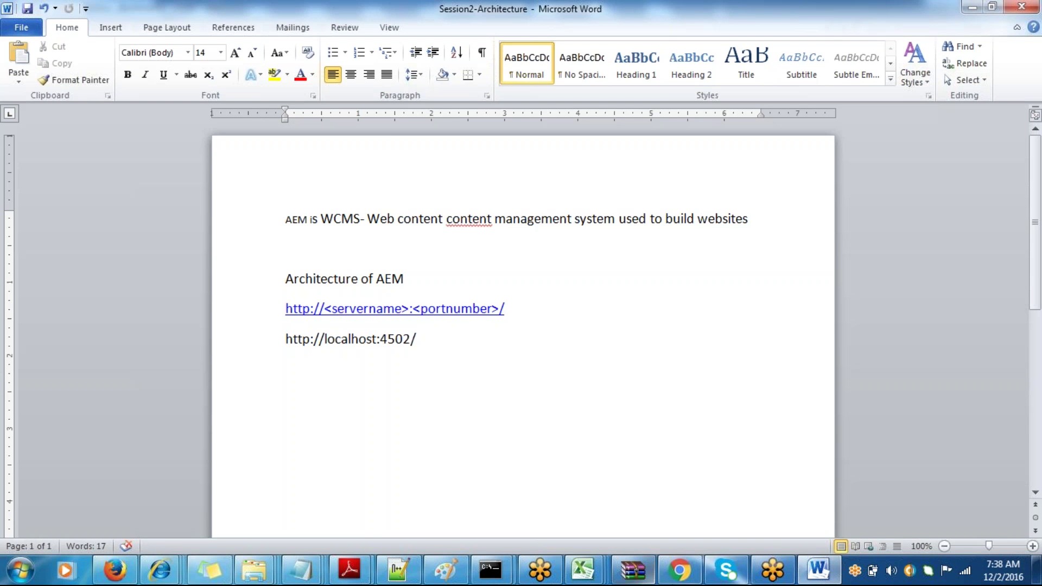
{"action": "left_click", "coordinate": [680, 570]}
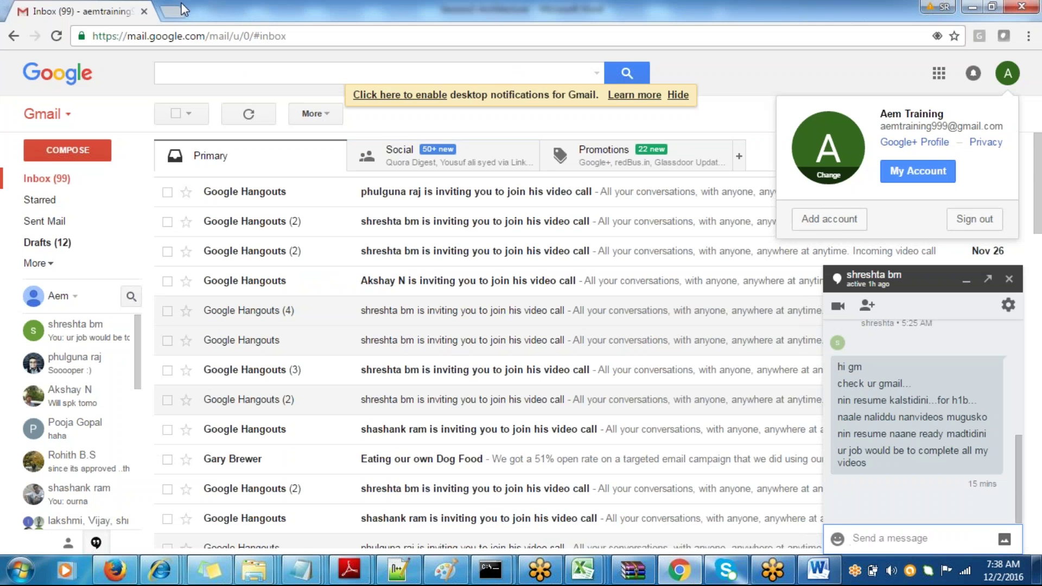
{"action": "left_click", "coordinate": [173, 11]}
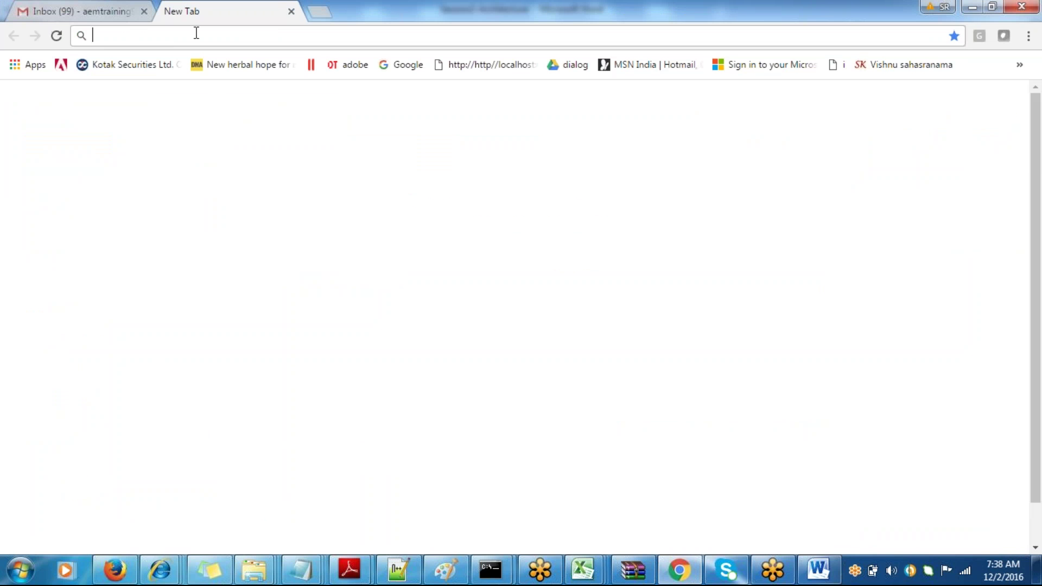
{"action": "type", "text": "http://lo"}
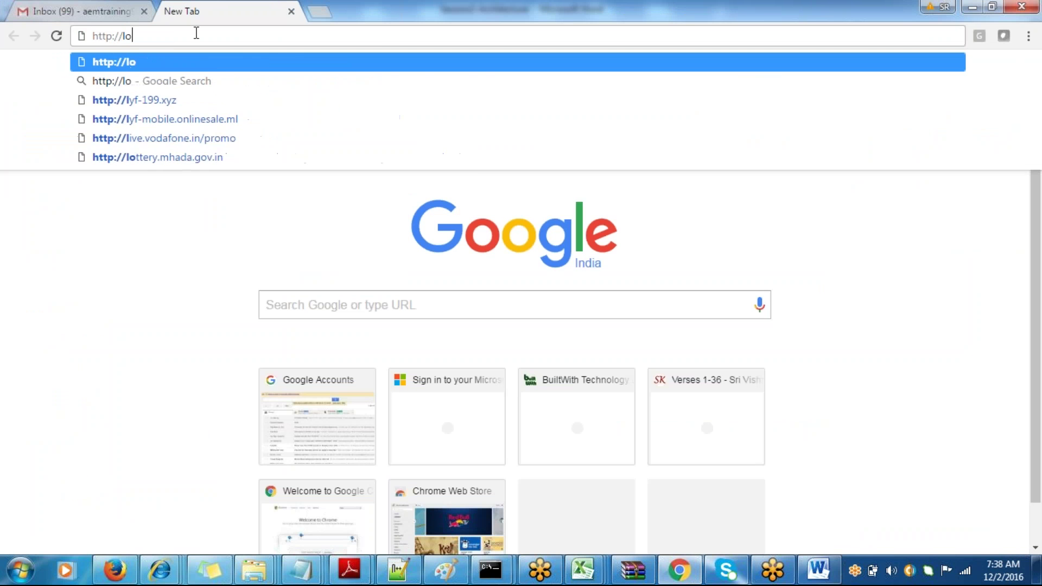
{"action": "type", "text": "calhos"}
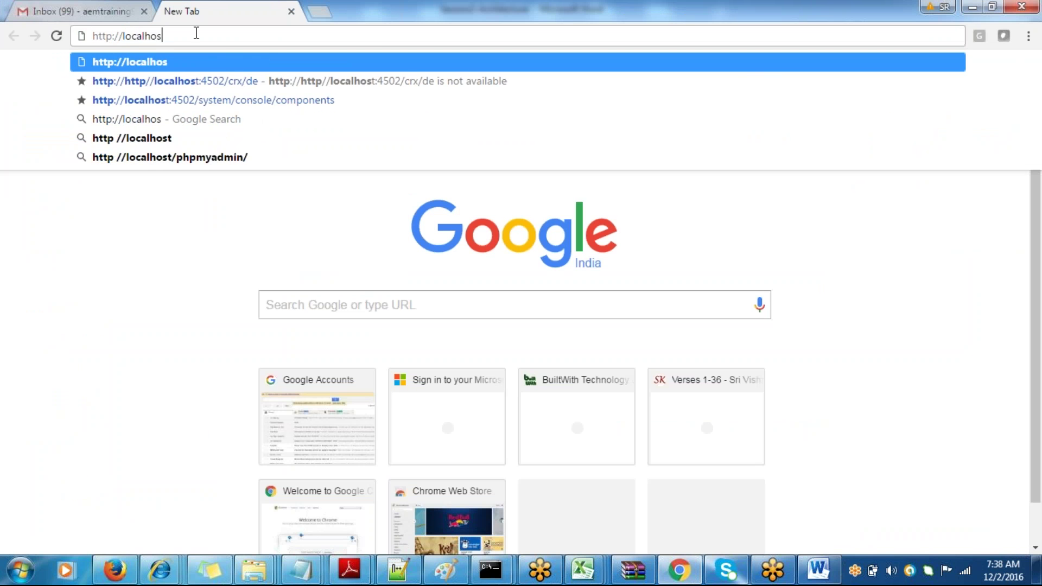
{"action": "type", "text": "t:4502"}
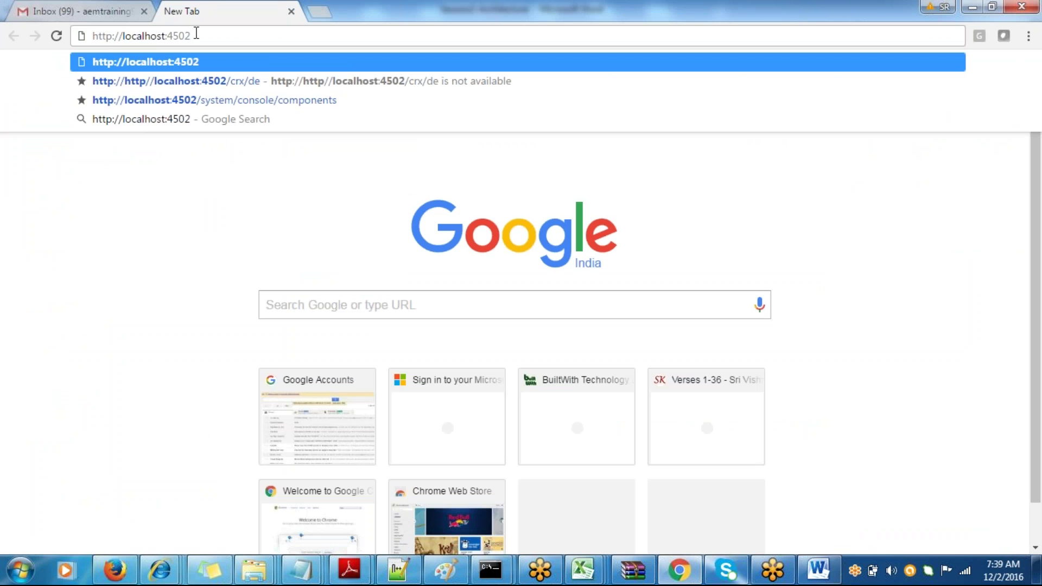
{"action": "type", "text": "/"}
{"action": "key", "text": "Return"}
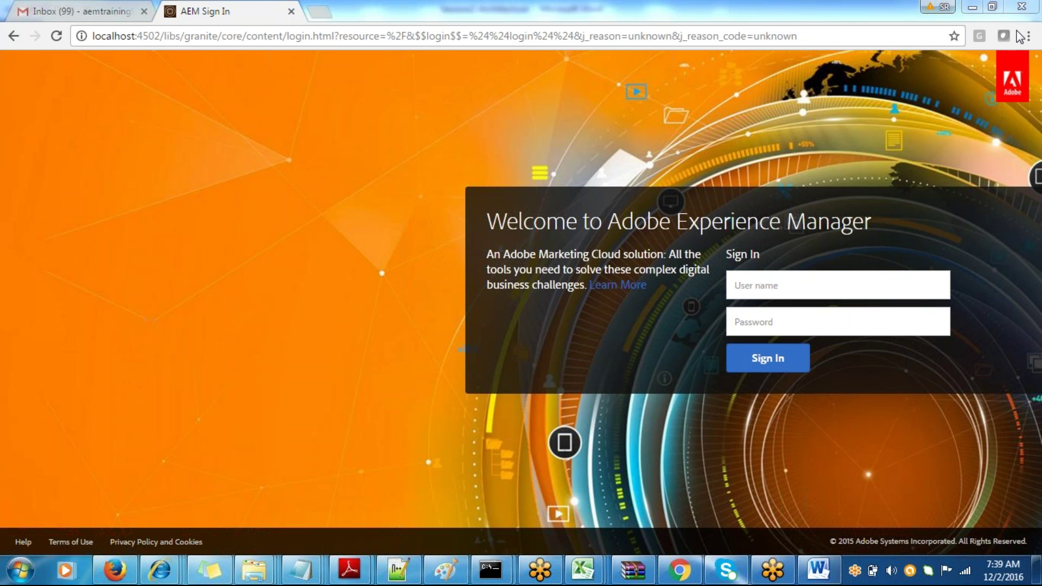
- Sign in to AEM with the administrator user name and password, then select the welcome-page URL
{"action": "left_click", "coordinate": [828, 277]}
{"action": "type", "text": "admin"}
{"action": "key", "text": "Tab"}
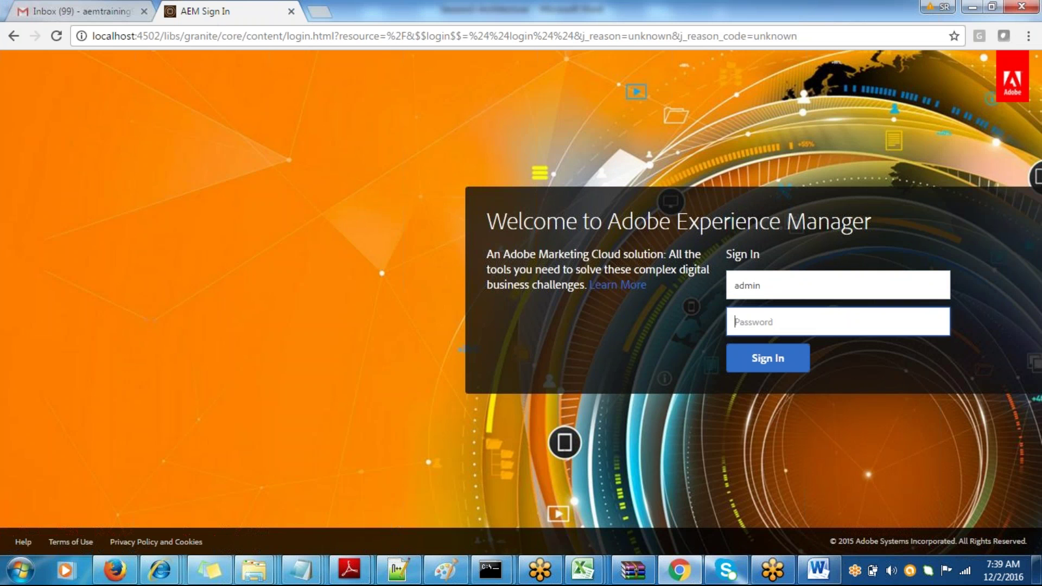
{"action": "type", "text": "admi"}
{"action": "left_click", "coordinate": [735, 363]}
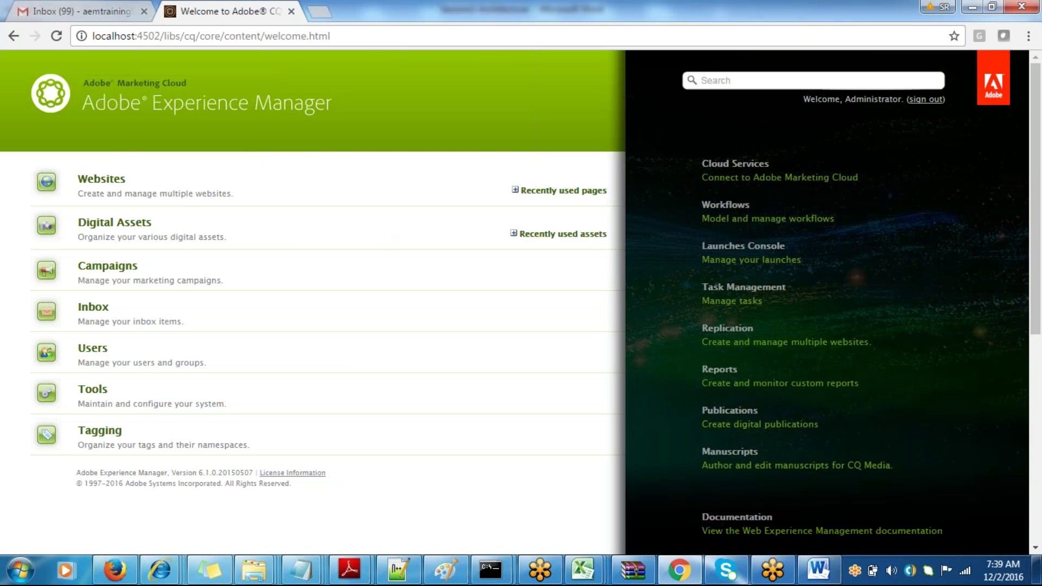
{"action": "left_click", "coordinate": [251, 36]}
{"action": "key", "text": "ctrl+c"}
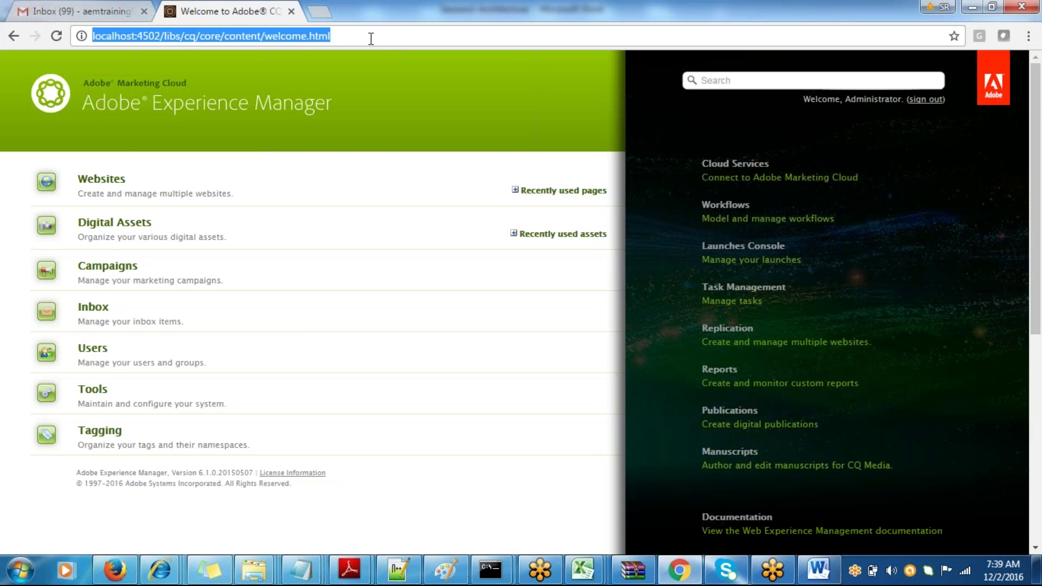
- Paste the welcome.html address into the notes, label it '==> Index page' and save
{"action": "key", "text": "alt+Tab"}
{"action": "key", "text": "Return"}
{"action": "key", "text": "Return"}
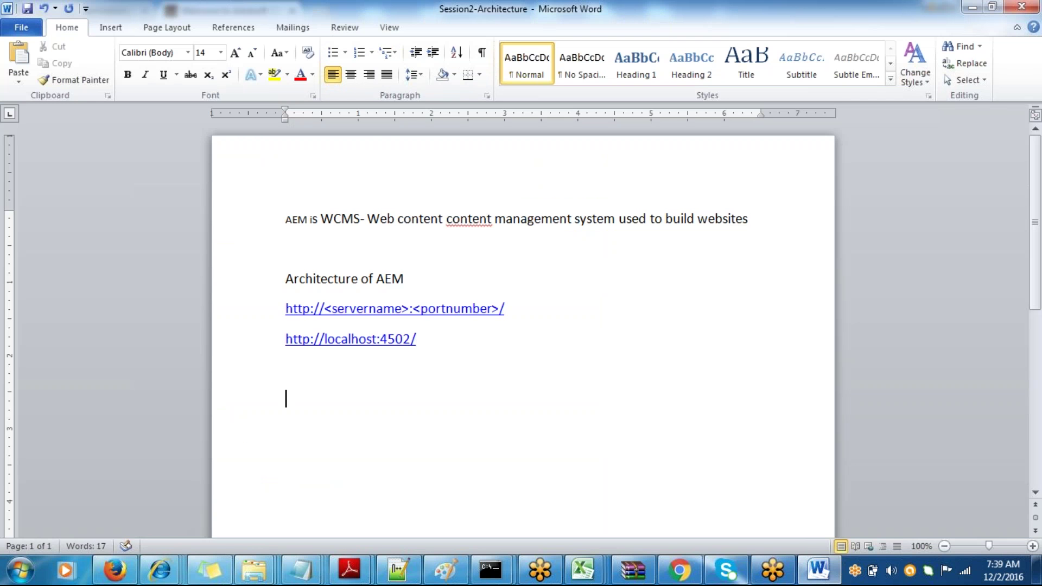
{"action": "key", "text": "ctrl+v"}
{"action": "type", "text": "="}
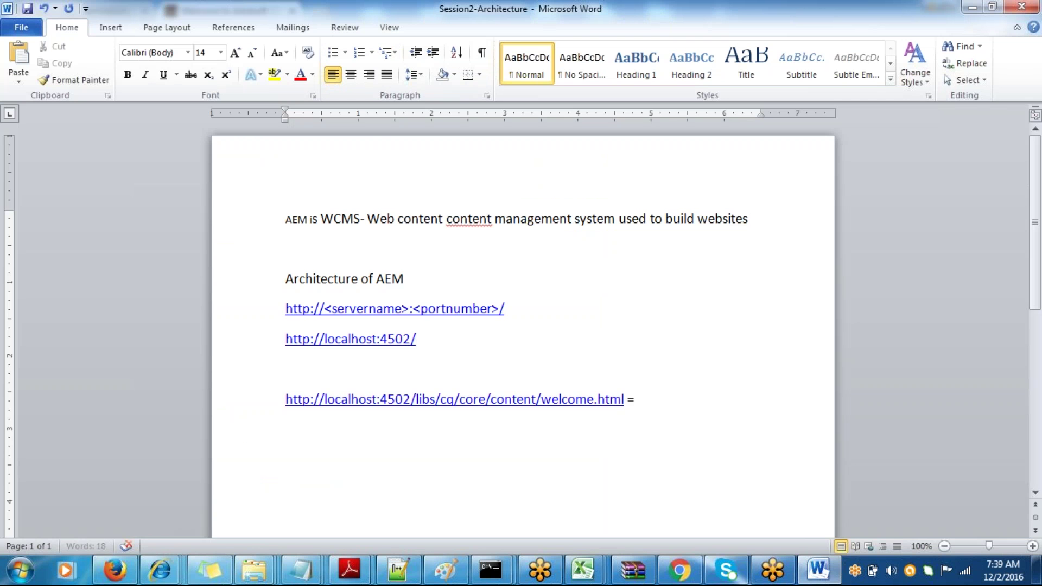
{"action": "type", "text": "=> Index page"}
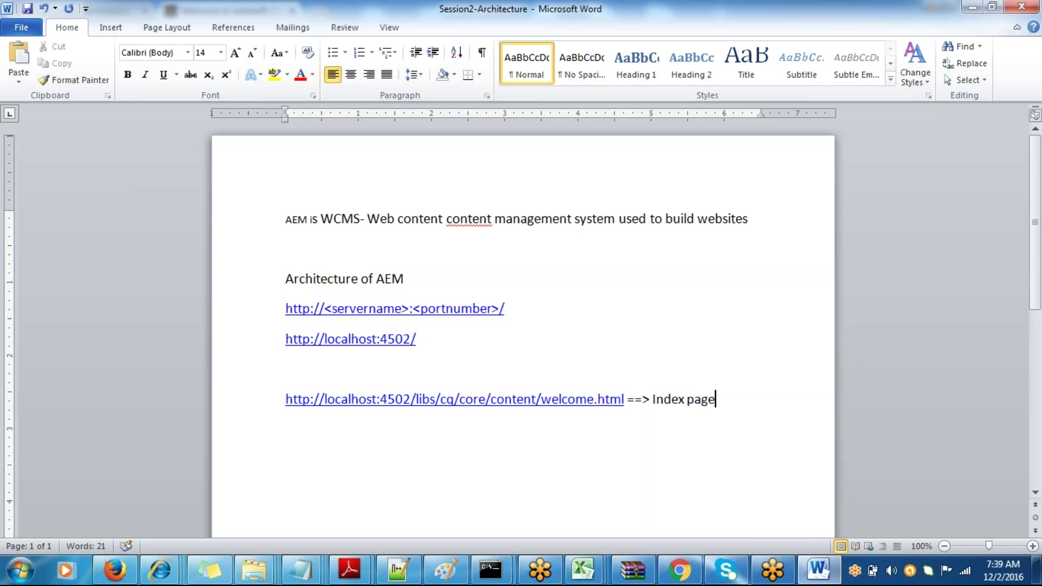
{"action": "key", "text": "ctrl+s"}
- Look at the AEM welcome page, then start a new line below the Index page note
{"action": "key", "text": "alt+Tab"}
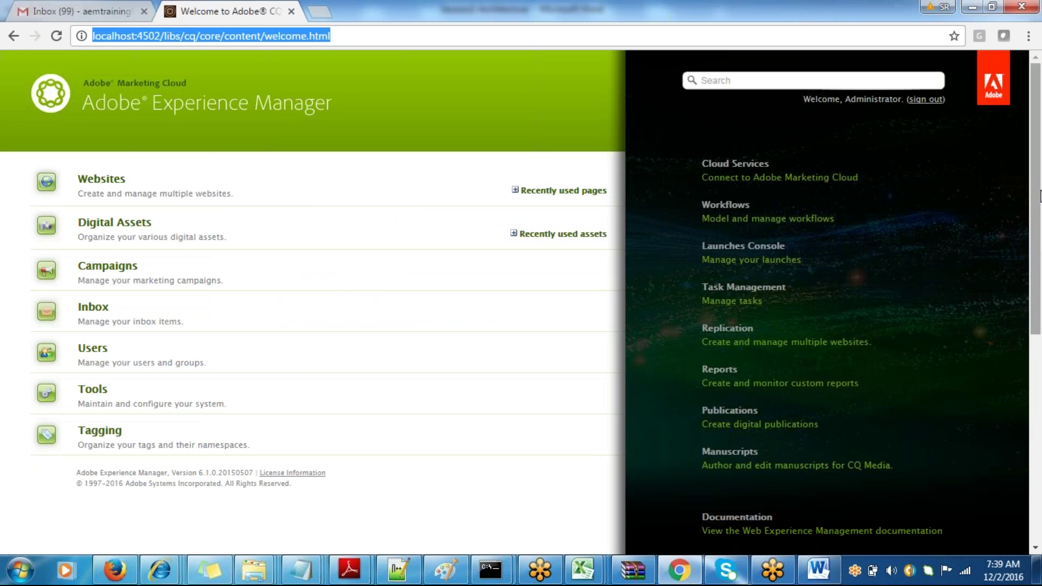
{"action": "mouse_move", "coordinate": [1036, 196]}
{"action": "left_mouse_down"}
{"action": "mouse_move", "coordinate": [1035, 285]}
{"action": "mouse_move", "coordinate": [1035, 195]}
{"action": "left_mouse_up"}
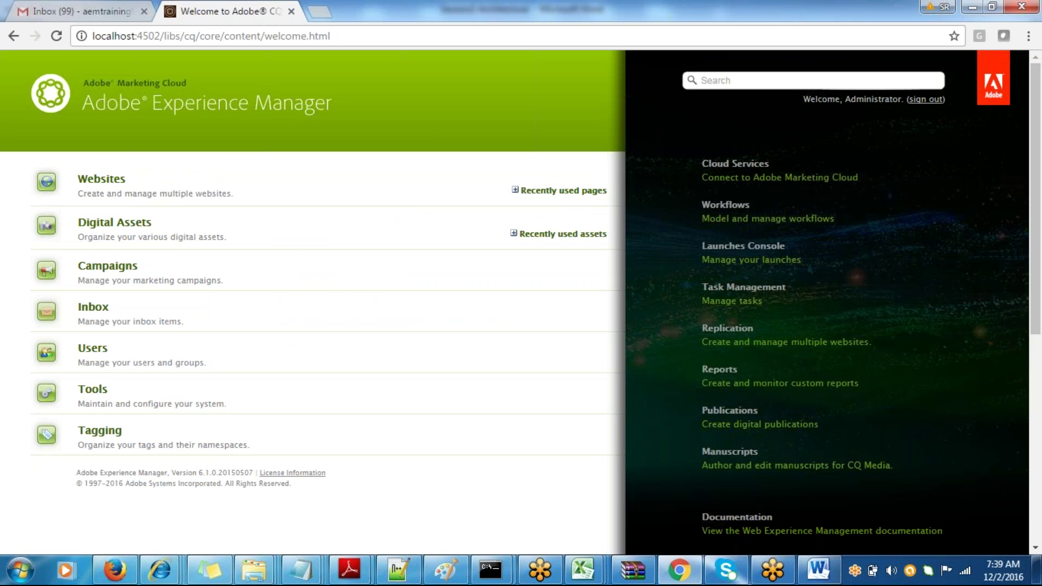
{"action": "key", "text": "alt+Tab"}
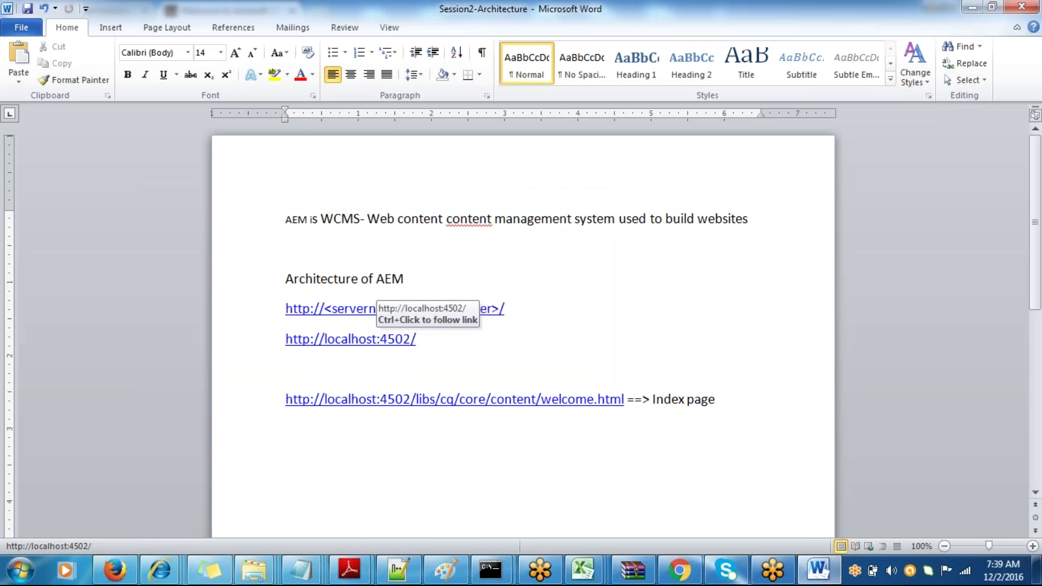
{"action": "left_click", "coordinate": [716, 399]}
{"action": "key", "text": "Return"}
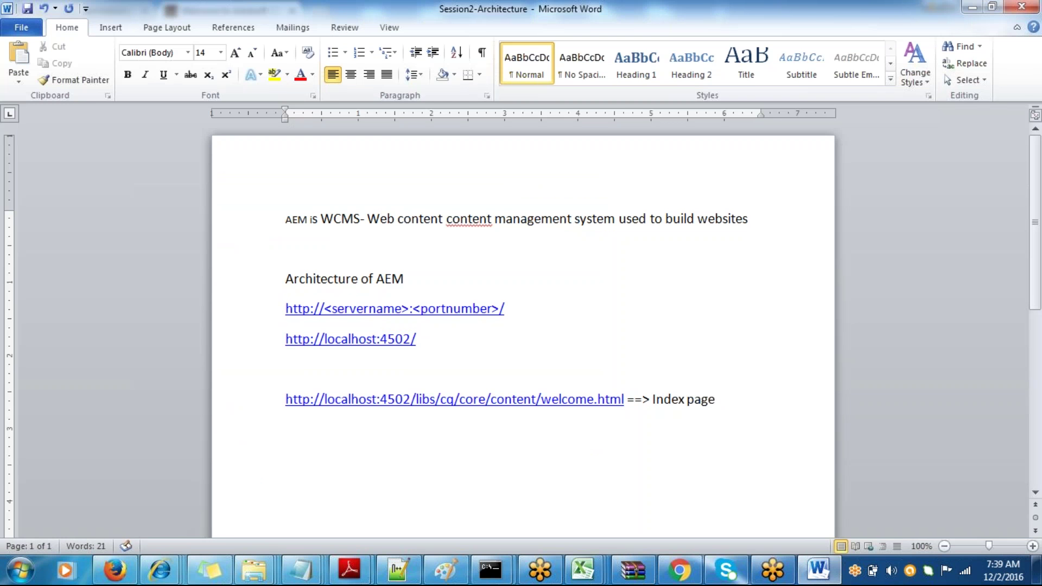
- Add '2 Kinds of views in AEM' and '1)Classic UI - Legacy UI, Which has been used since the beginning of the product', then save
{"action": "type", "text": "2 Kinds of view"}
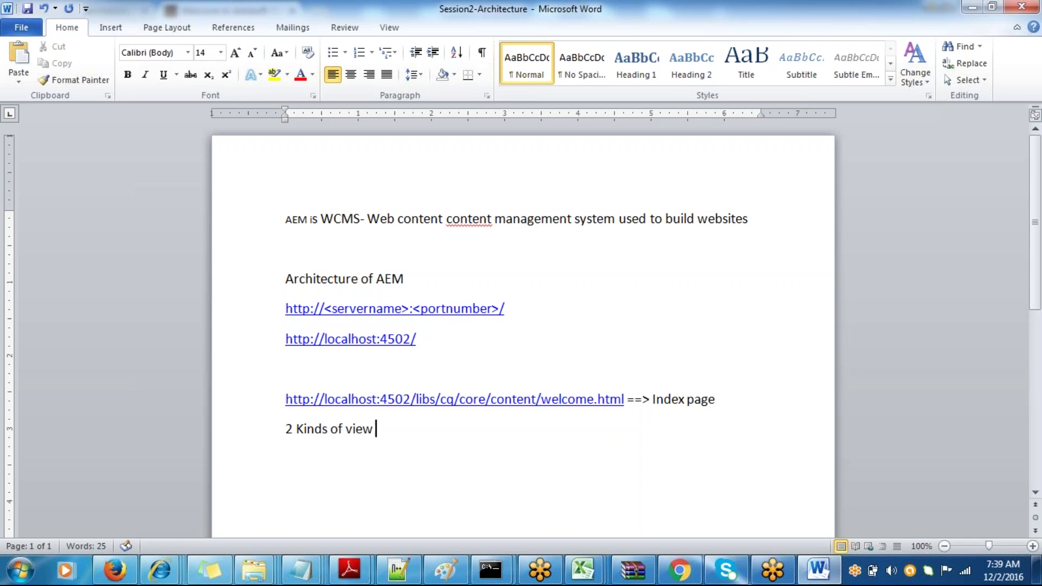
{"action": "type", "text": "s in AEM"}
{"action": "key", "text": "Return"}
{"action": "type", "text": "1)Cla"}
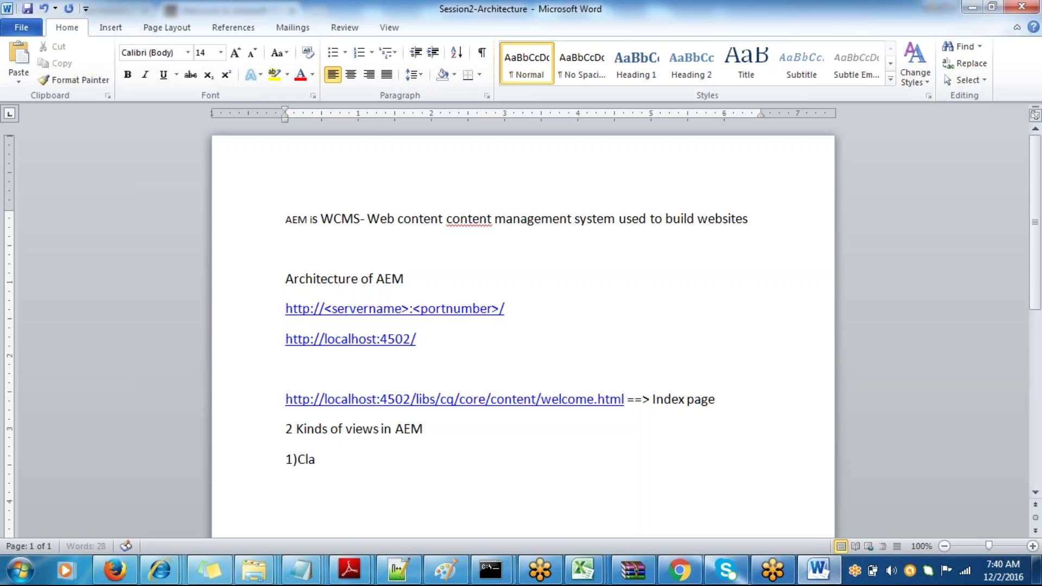
{"action": "type", "text": "ssic UI"}
{"action": "type", "text": "- Legacy"}
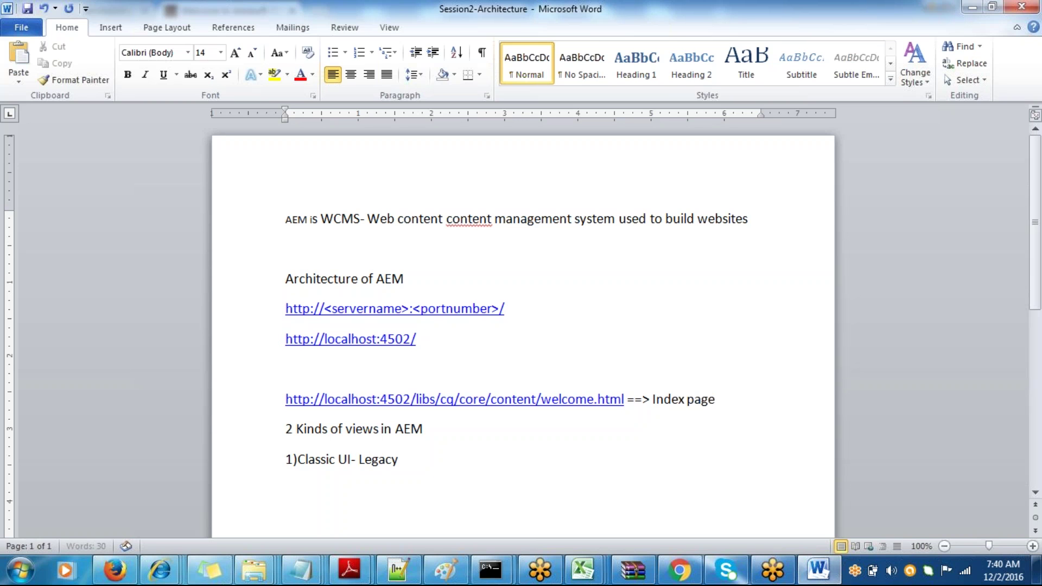
{"action": "type", "text": " UI, Which has bee"}
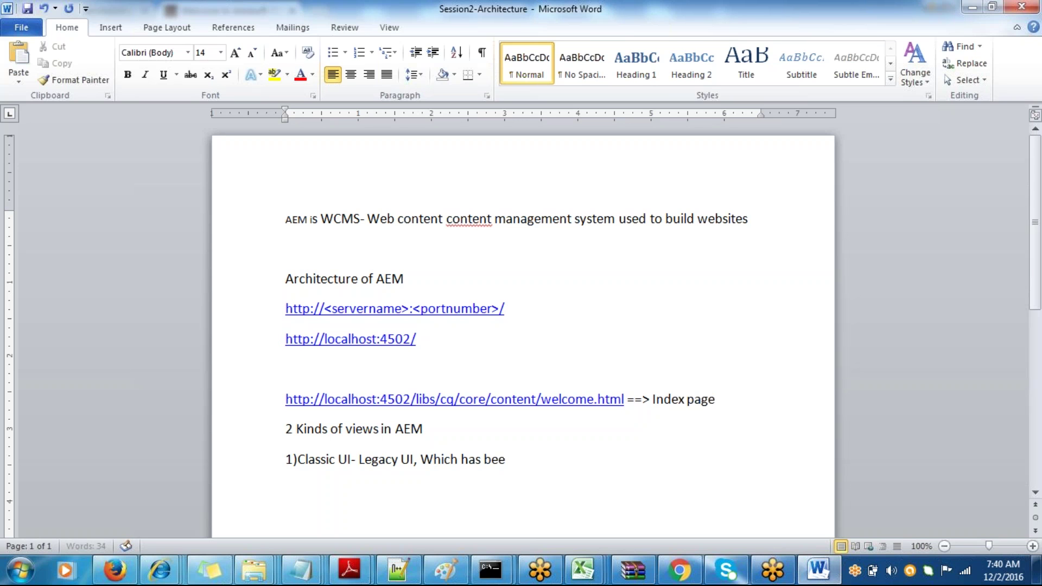
{"action": "type", "text": "n used since the beg"}
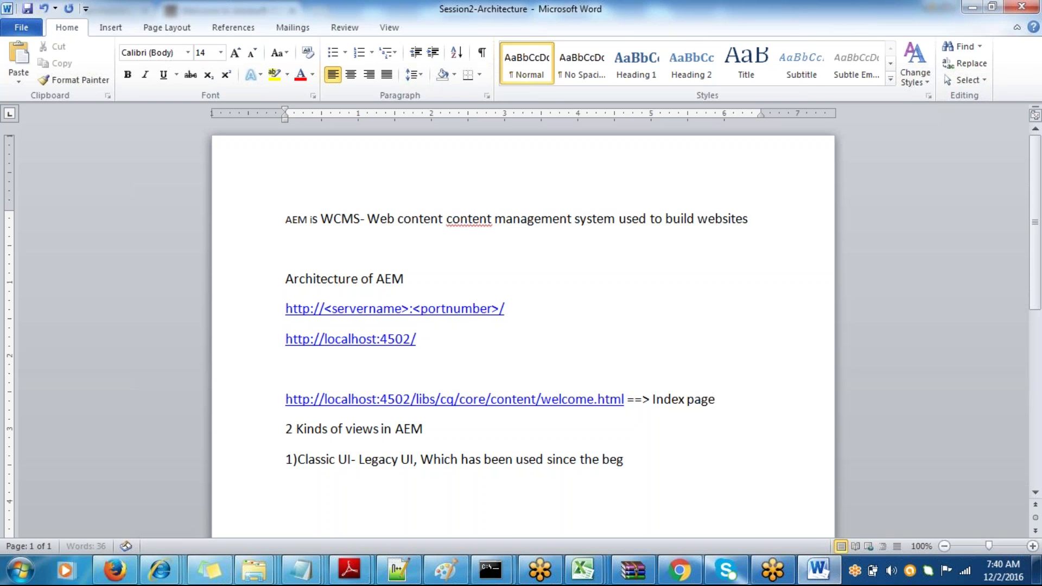
{"action": "type", "text": "inning of the product"}
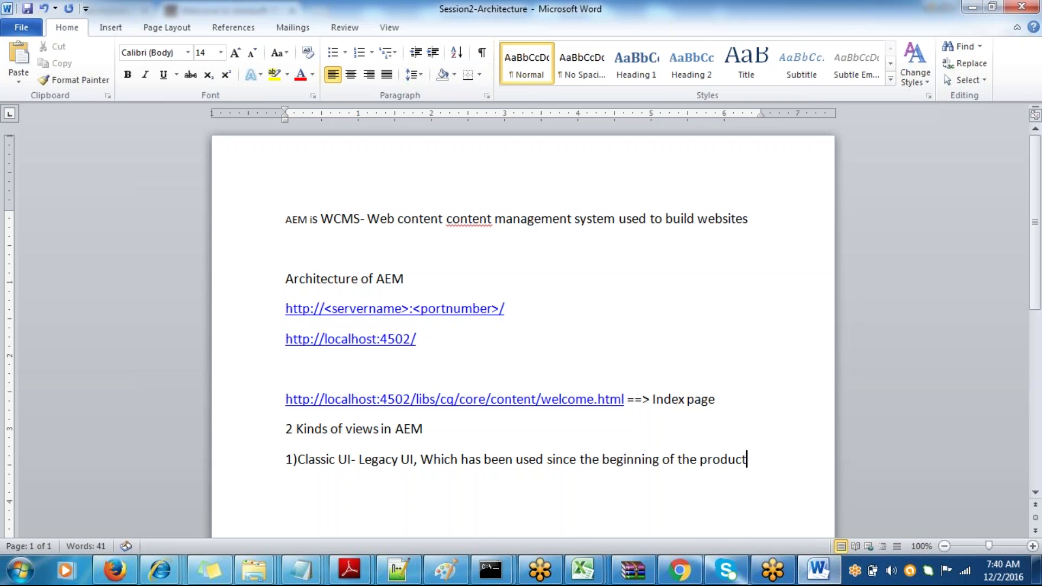
{"action": "key", "text": "ctrl+s"}
- Scroll through the AEM welcome page in Chrome
{"action": "key", "text": "alt+Tab"}
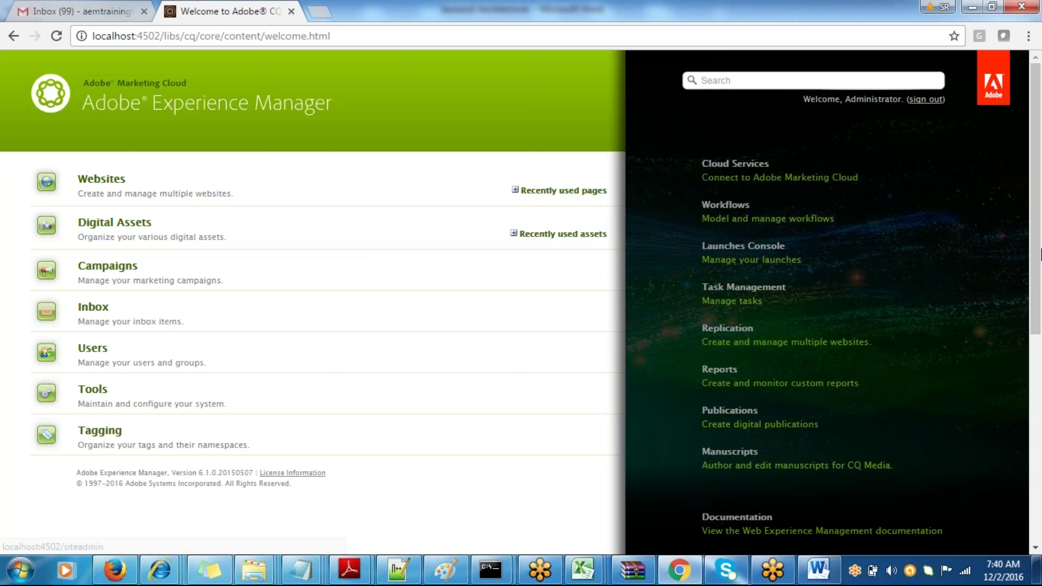
{"action": "scroll", "coordinate": [1040, 260], "scroll_direction": "down", "scroll_amount": 1}
{"action": "left_click_drag", "start_coordinate": [1039, 259], "coordinate": [1039, 502]}
{"action": "left_click_drag", "start_coordinate": [1040, 344], "coordinate": [1039, 65]}
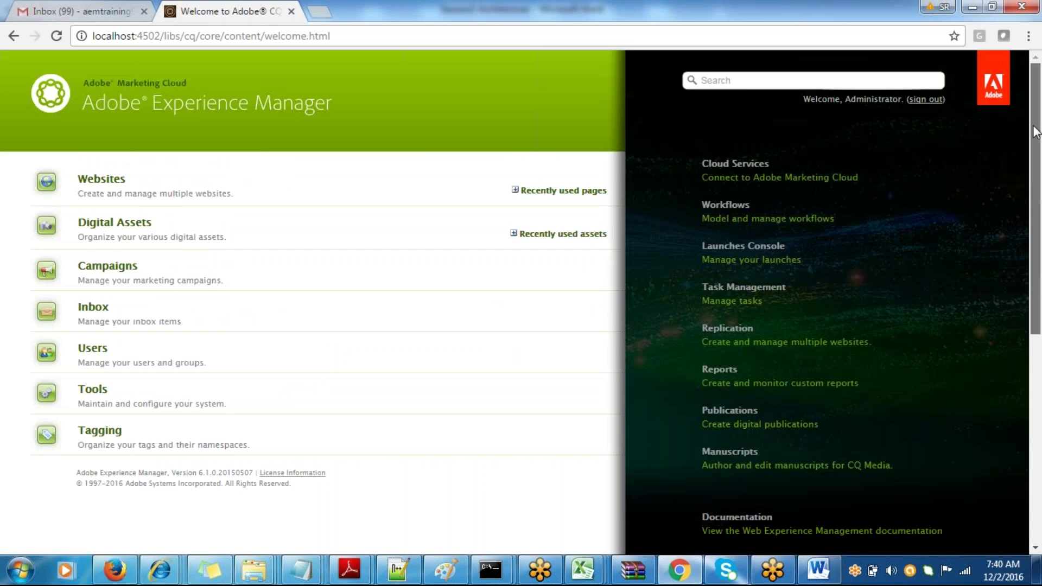
- Add a 'Non responsive framework' line under Classic UI, then return to the AEM page
{"action": "key", "text": "alt+Tab"}
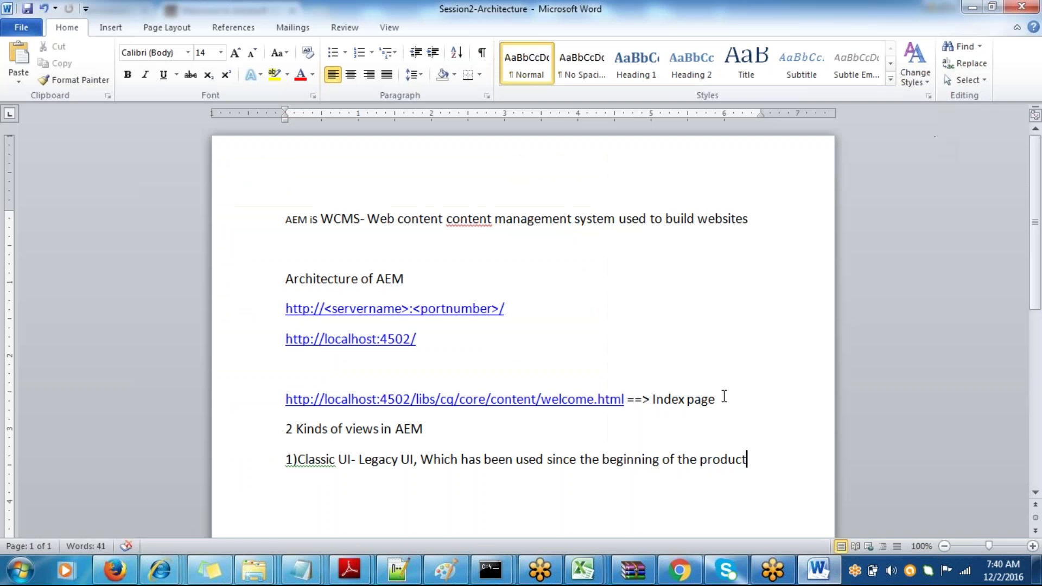
{"action": "key", "text": "Return"}
{"action": "type", "text": "Non respo"}
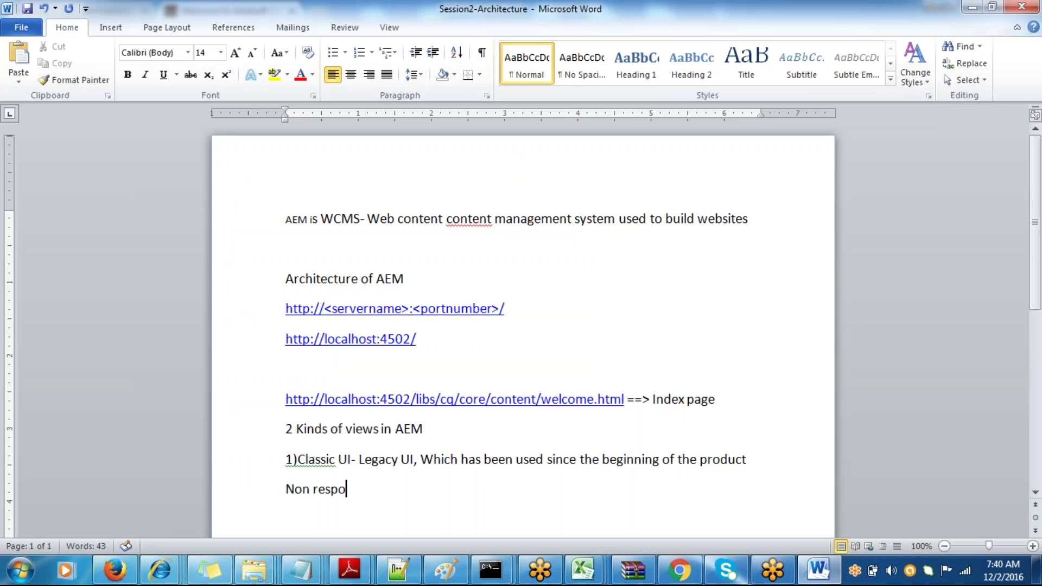
{"action": "type", "text": "nsive frameor"}
{"action": "key", "text": "alt+Tab"}
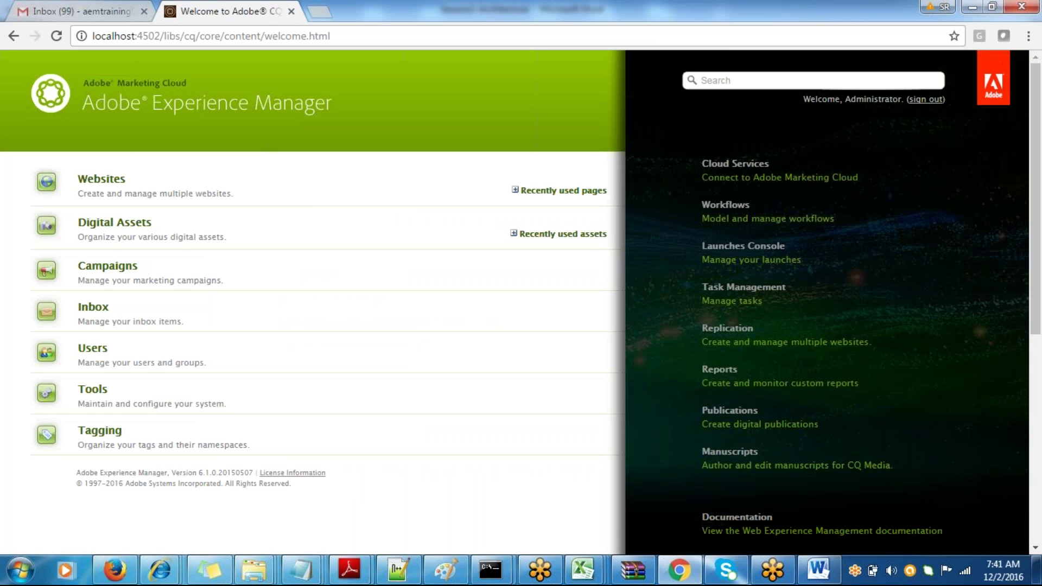
- Raise the system volume to 100 using the taskbar speaker slider
{"action": "left_click", "coordinate": [891, 570]}
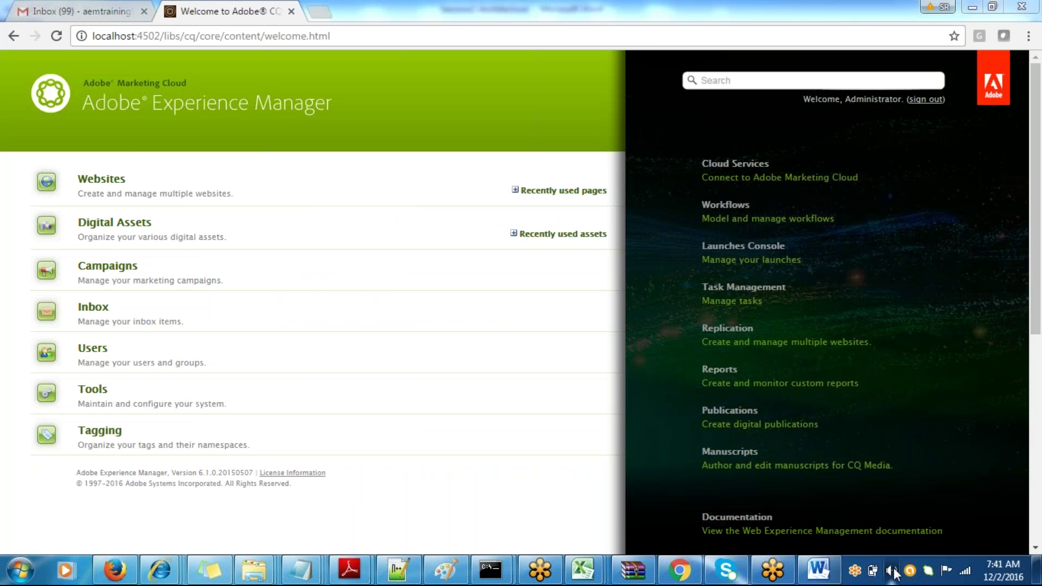
{"action": "left_click_drag", "start_coordinate": [889, 389], "coordinate": [891, 372]}
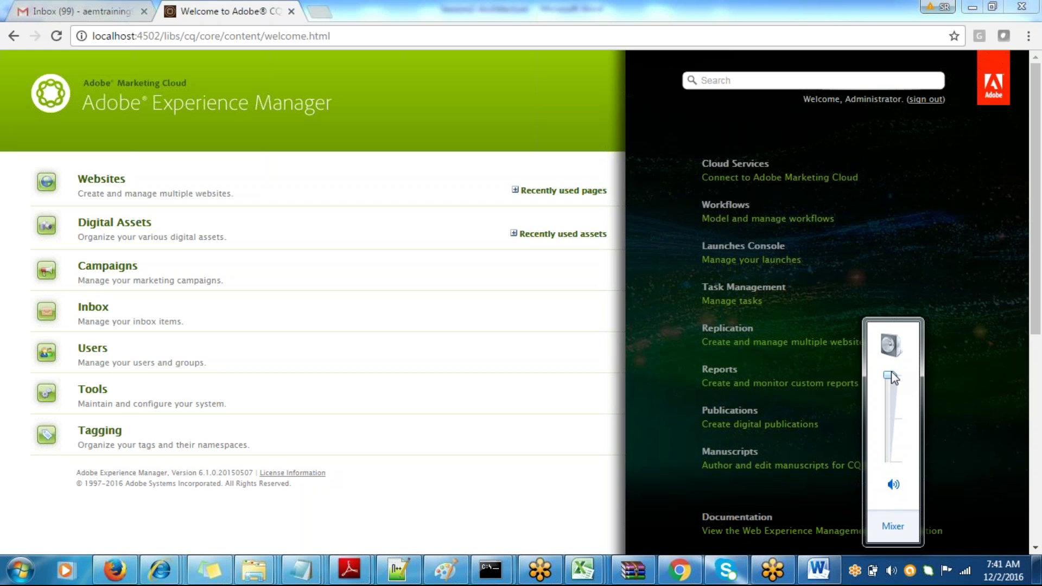
{"action": "mouse_move", "coordinate": [891, 378]}
{"action": "left_click", "coordinate": [249, 565]}
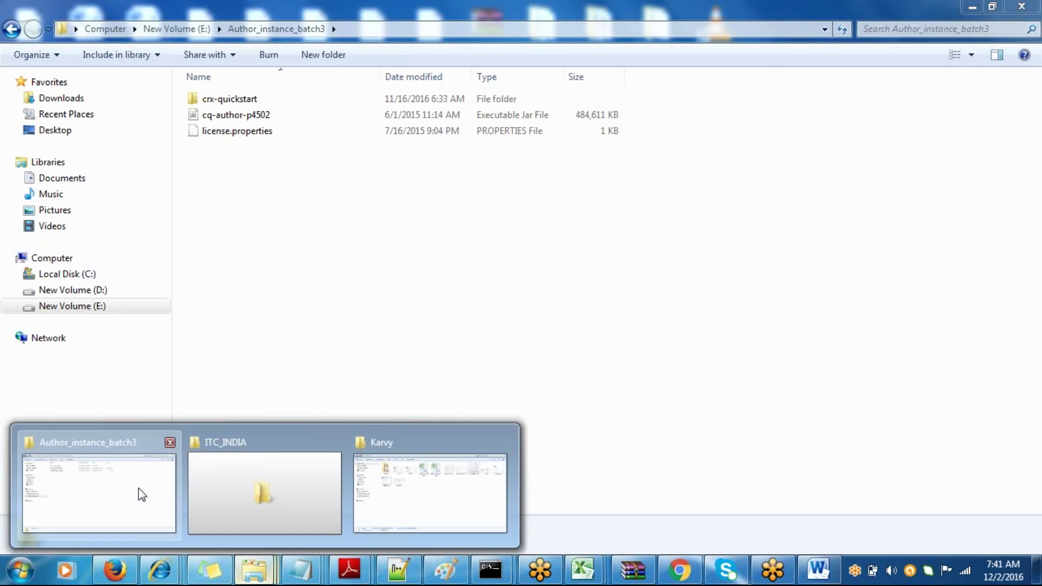
- Inspect the cq-author-p4502 jar and license.properties in the Author_instance_batch3 folder
{"action": "left_click", "coordinate": [138, 488]}
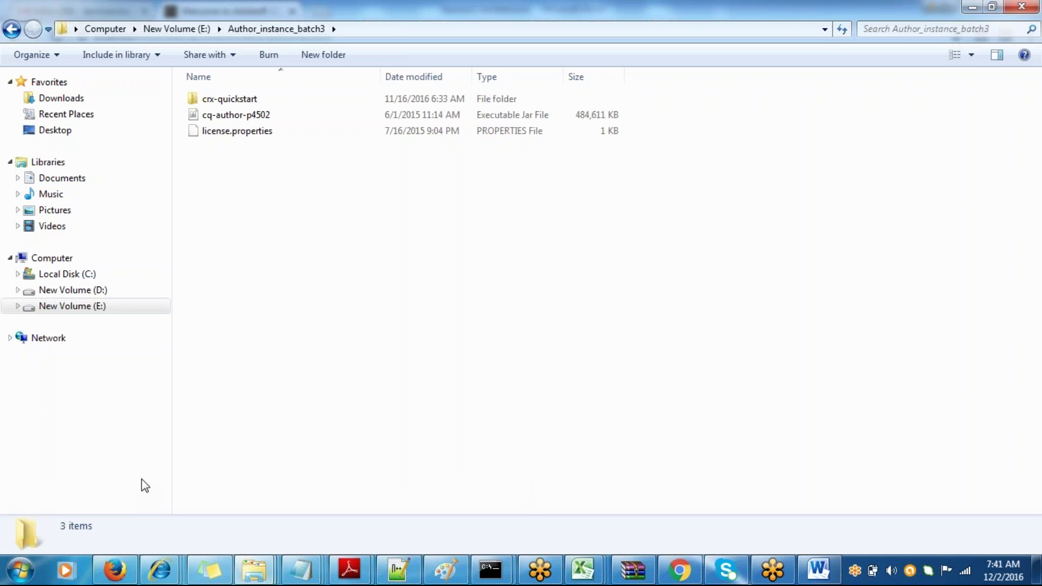
{"action": "left_click", "coordinate": [221, 123]}
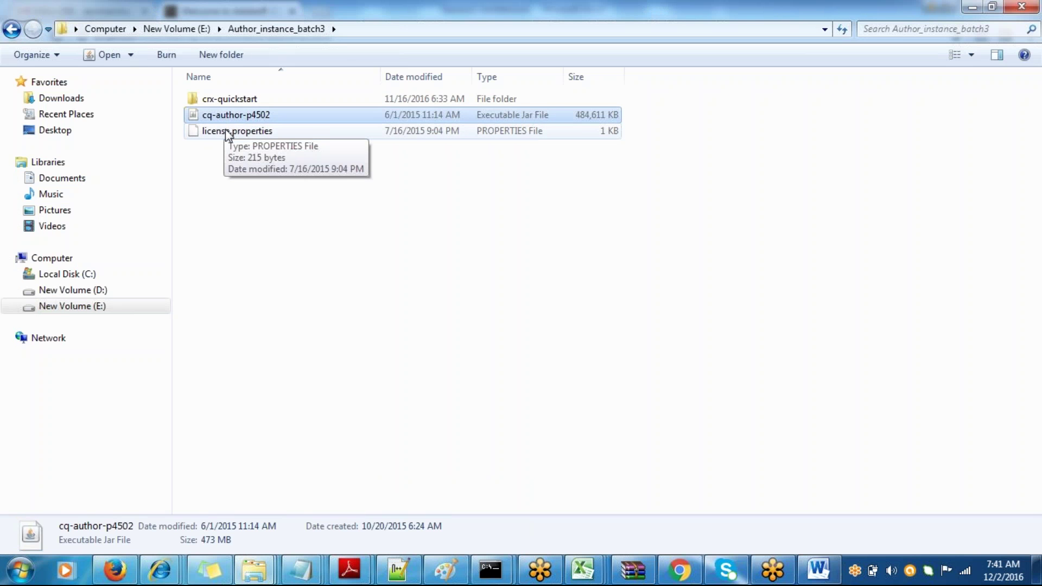
{"action": "left_click", "coordinate": [228, 134]}
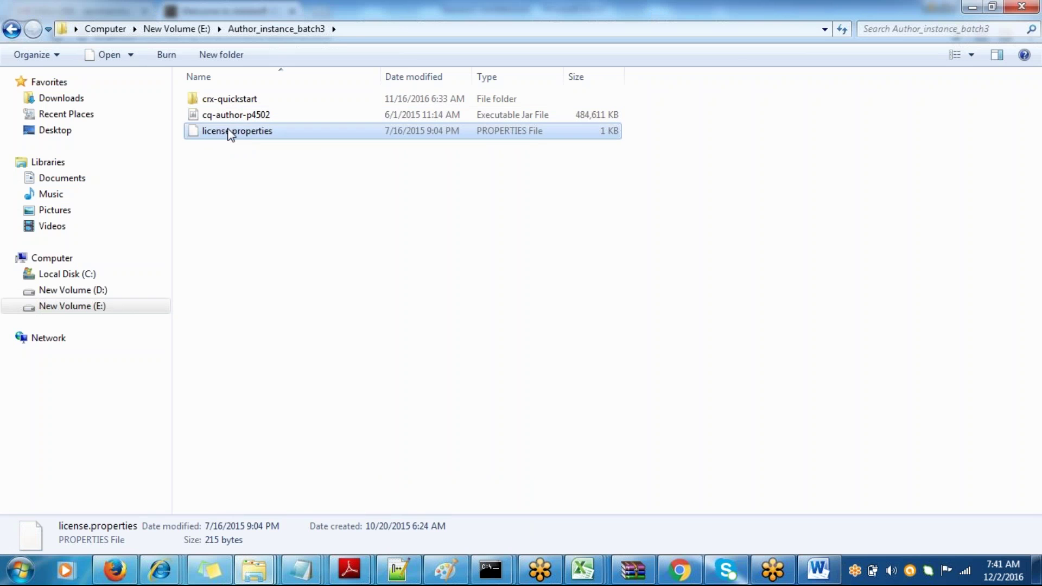
{"action": "left_click", "coordinate": [229, 161]}
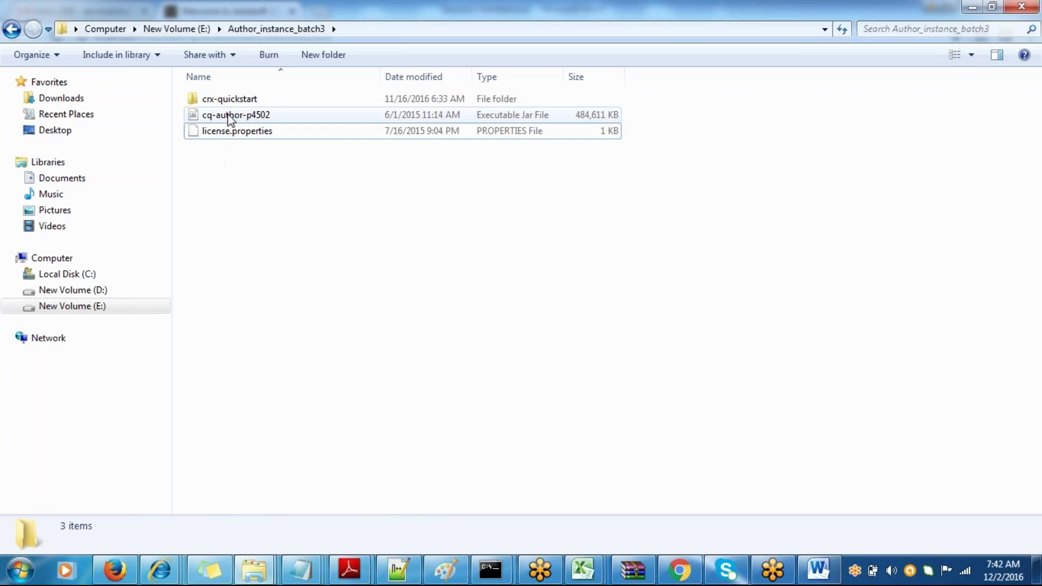
{"action": "left_click", "coordinate": [229, 115]}
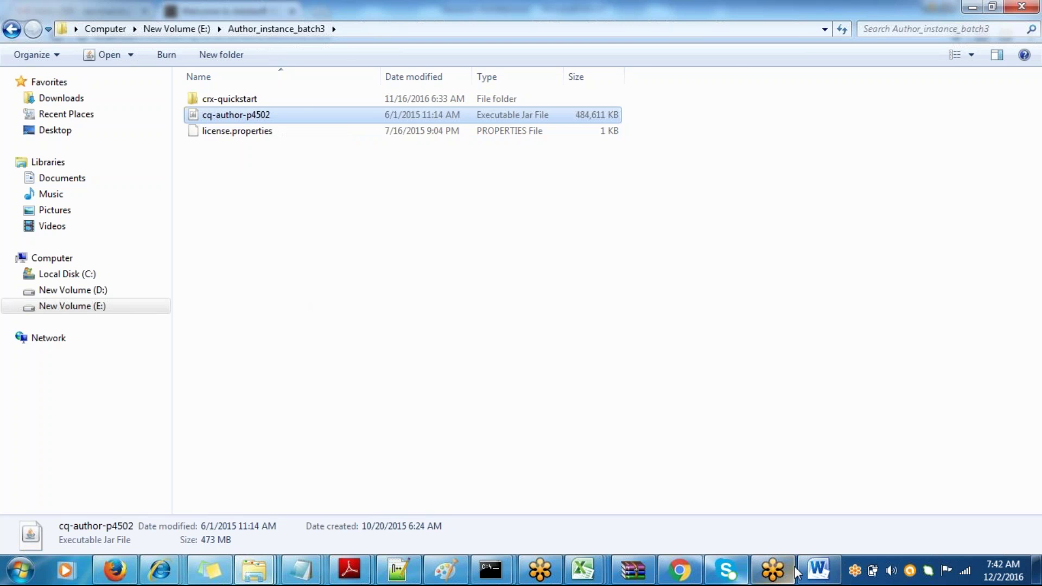
{"action": "left_click", "coordinate": [814, 570]}
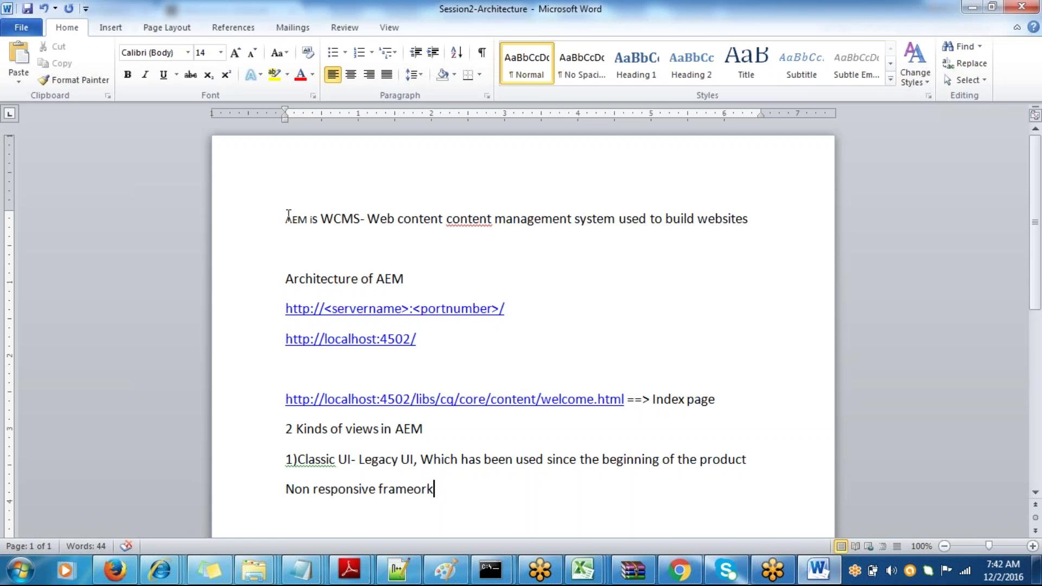
- Insert a 14 pt heading 'AEM can run in 2 ways' at the top of the notes
{"action": "left_click", "coordinate": [288, 215]}
{"action": "key", "text": "Return"}
{"action": "key", "text": "Return"}
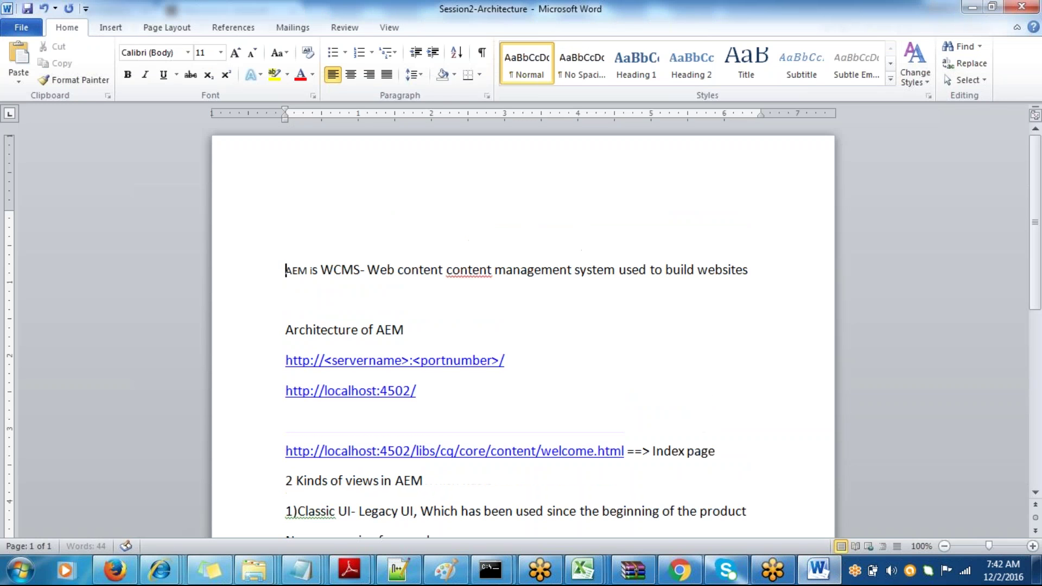
{"action": "type", "text": "ae"}
{"action": "key", "text": "BackSpace"}
{"action": "key", "text": "BackSpace"}
{"action": "left_click", "coordinate": [221, 53]}
{"action": "left_click", "coordinate": [201, 133]}
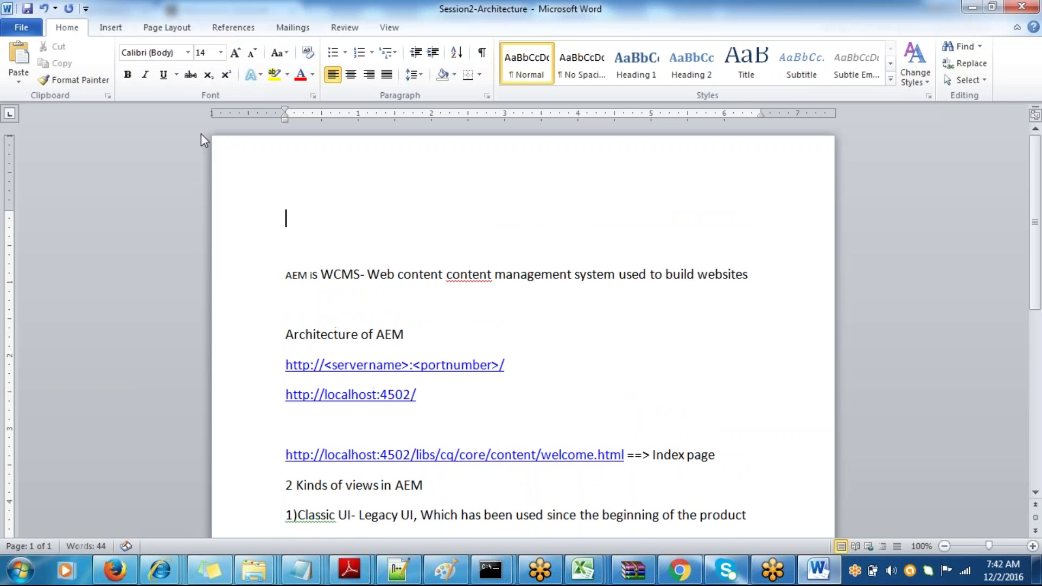
{"action": "type", "text": "AEM can run"}
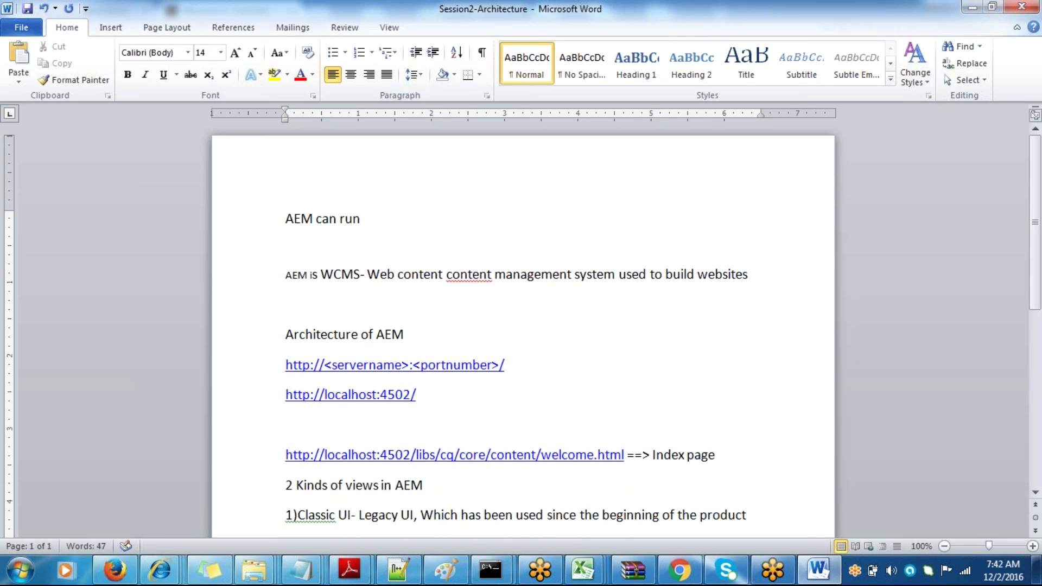
{"action": "type", "text": " in 2 ways"}
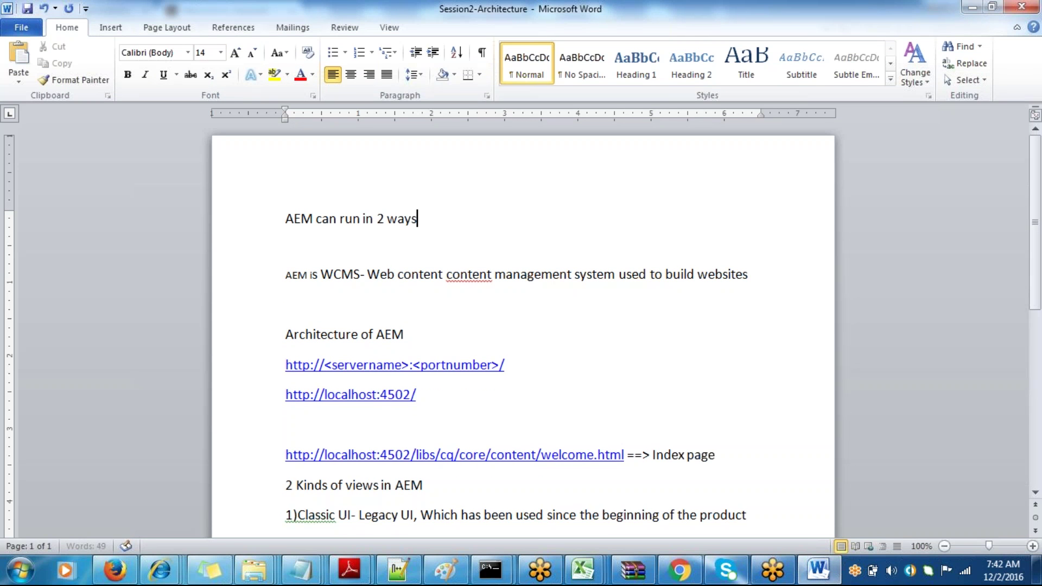
- List '1)Author' and '2)Publish' under the heading
{"action": "key", "text": "Return"}
{"action": "type", "text": "1)"}
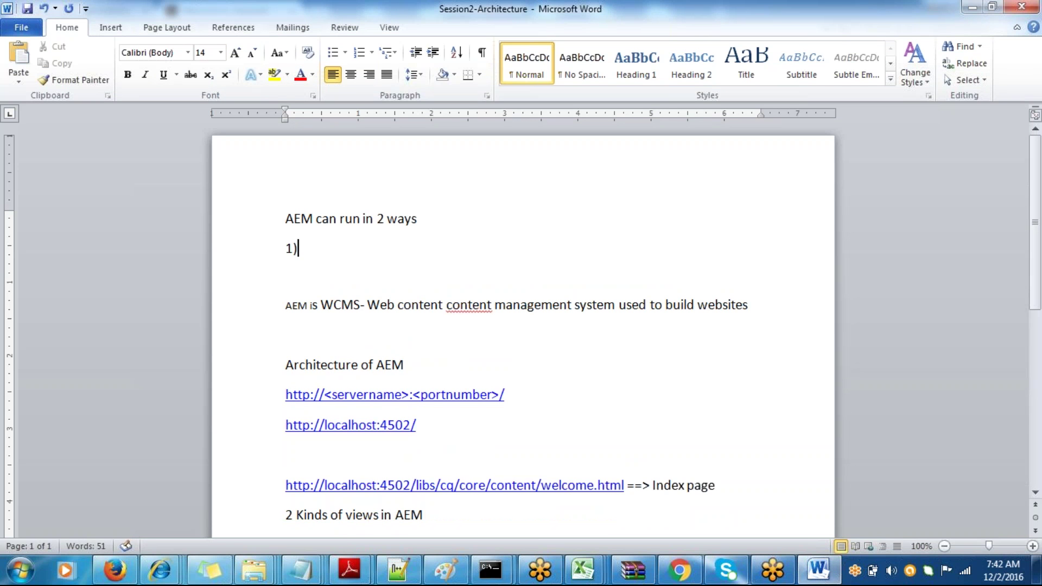
{"action": "type", "text": "Author"}
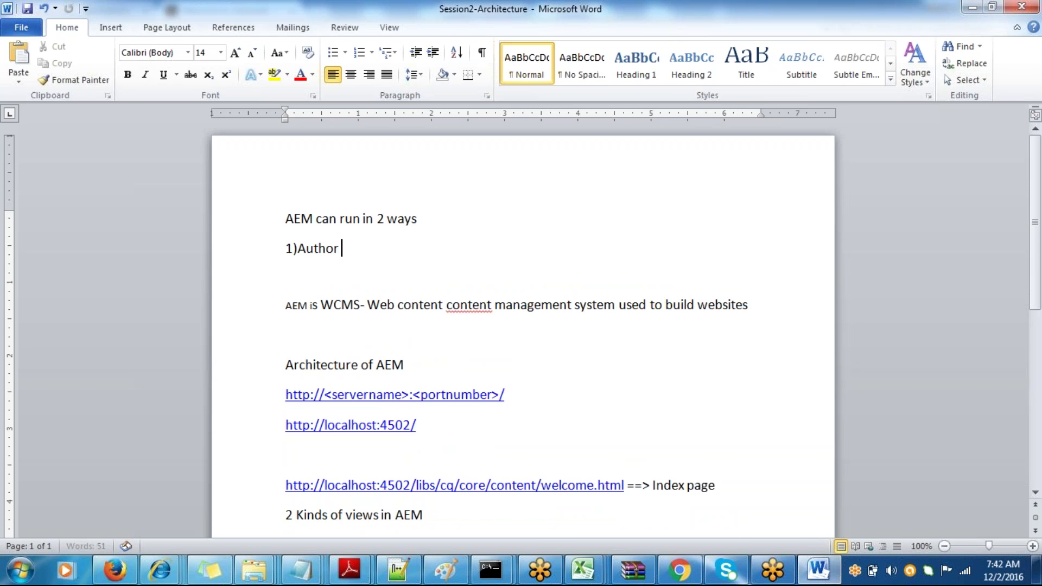
{"action": "key", "text": "Return"}
{"action": "type", "text": "2)P"}
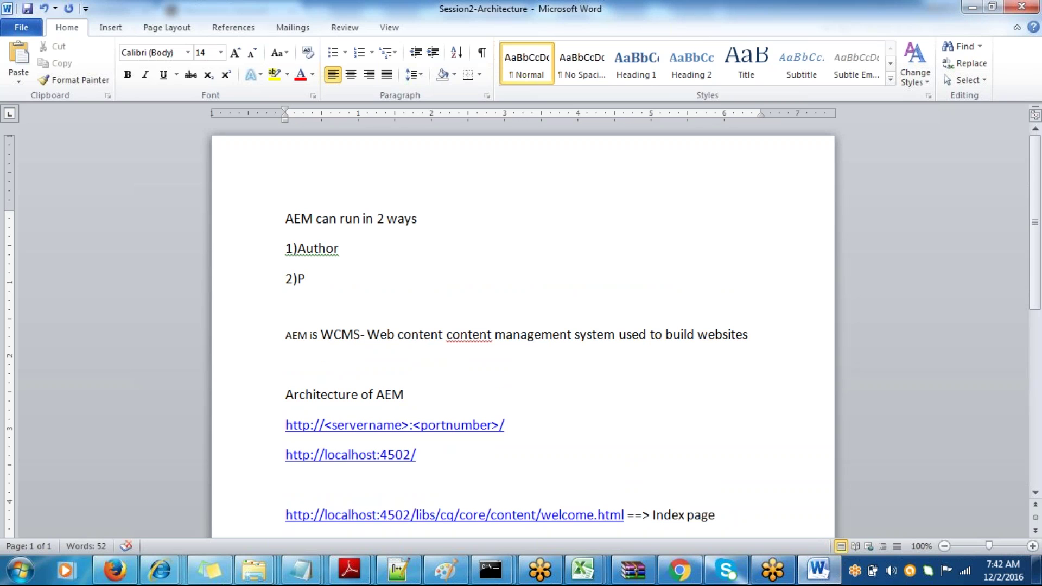
{"action": "type", "text": "ublish"}
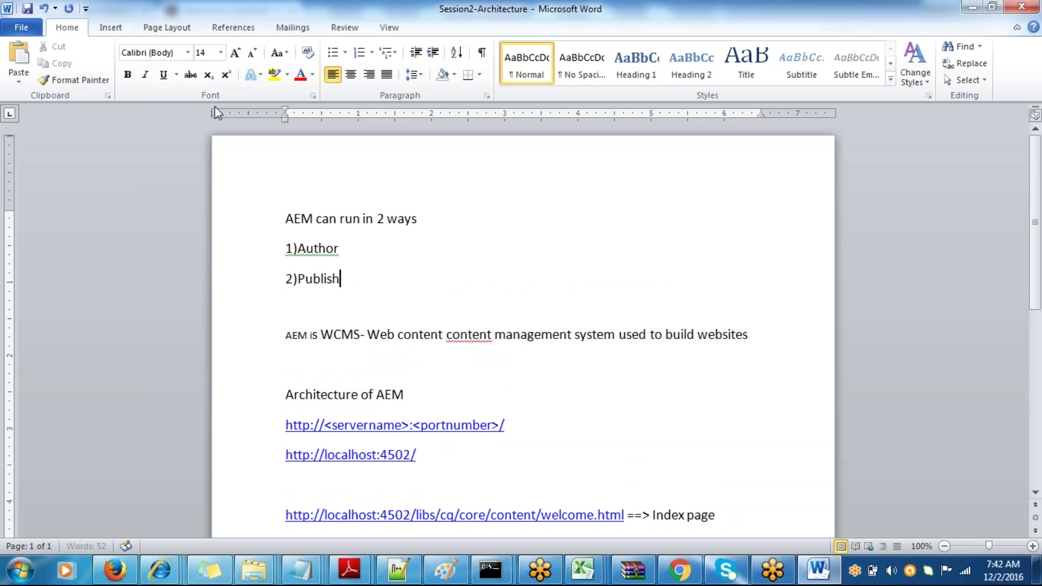
- Describe Author as '- Website author login to create the website'
{"action": "left_click", "coordinate": [355, 241]}
{"action": "type", "text": "- Webs"}
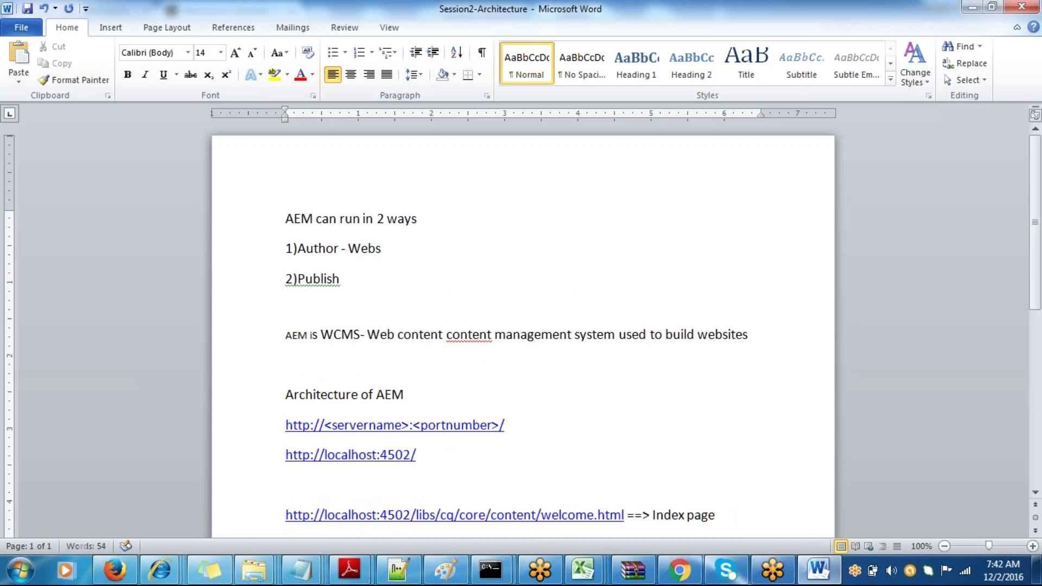
{"action": "type", "text": "ite auth"}
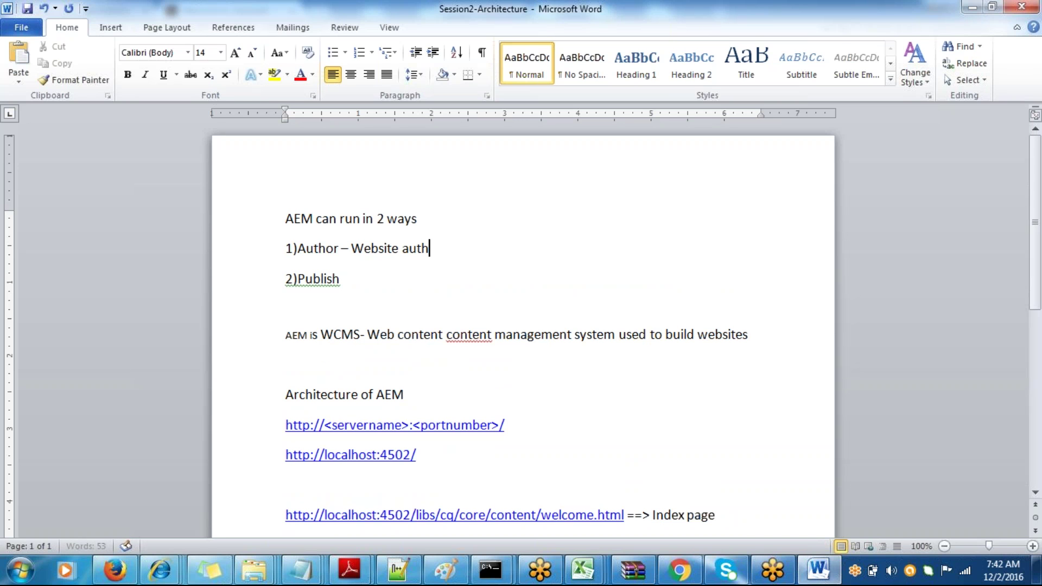
{"action": "type", "text": "or logint"}
{"action": "key", "text": "BackSpace"}
{"action": "type", "text": "to c"}
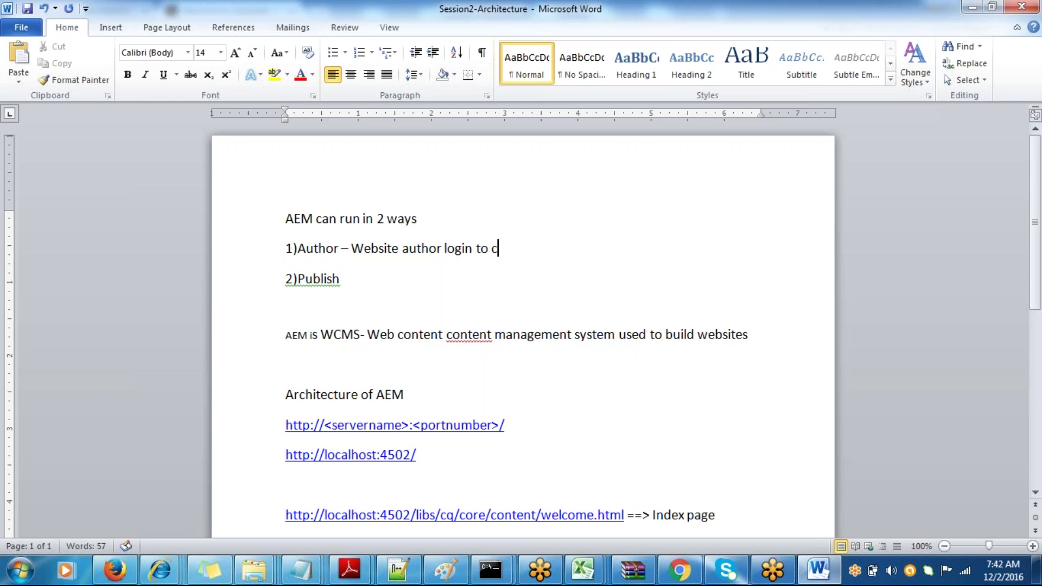
{"action": "type", "text": "reate the website"}
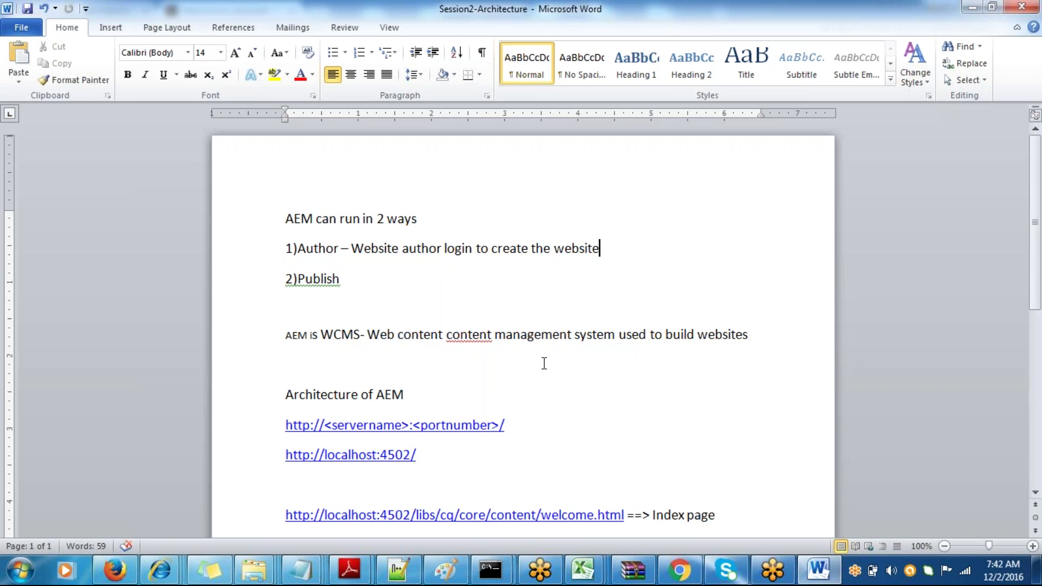
- In the AEM Websites console, expand Geometrixx Demo Site to show its language pages
{"action": "left_click", "coordinate": [680, 570]}
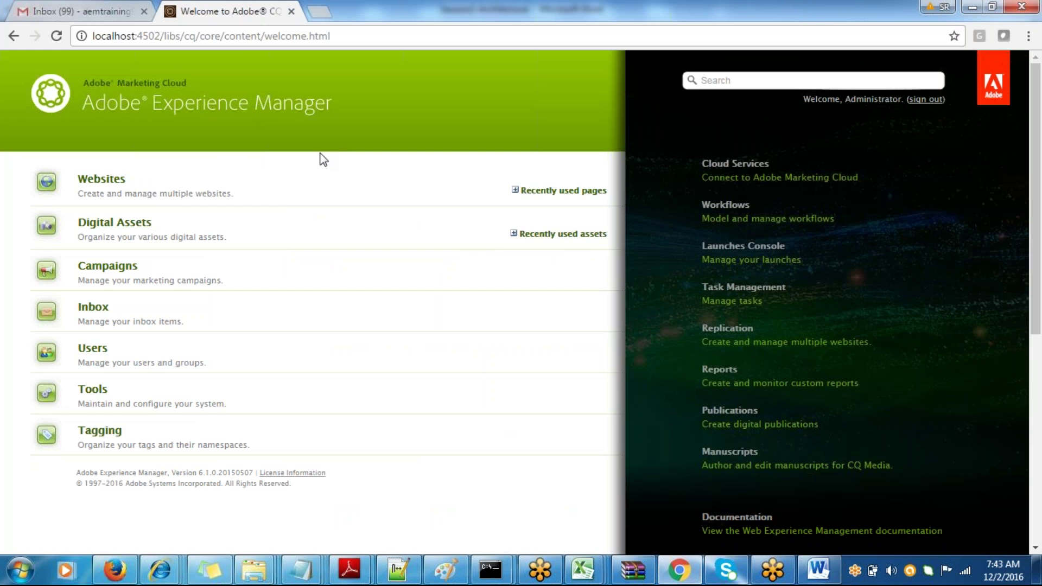
{"action": "left_click", "coordinate": [110, 185]}
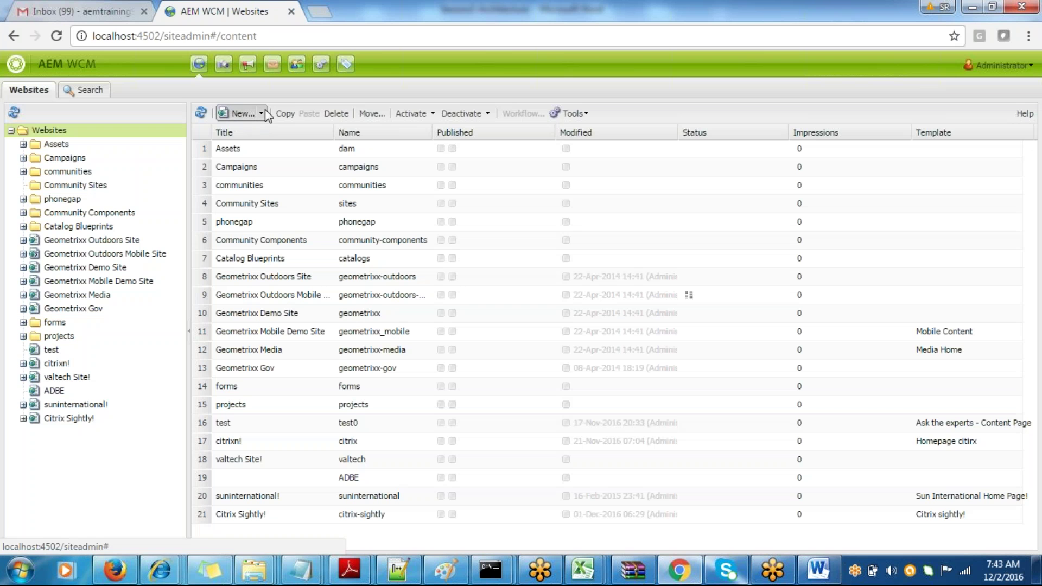
{"action": "left_click", "coordinate": [265, 111]}
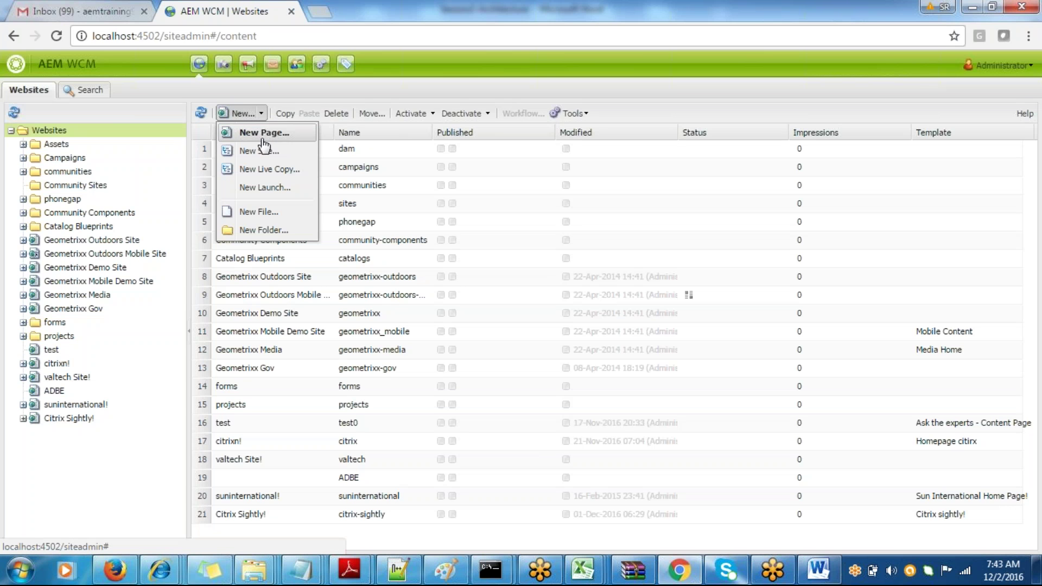
{"action": "left_click", "coordinate": [22, 268]}
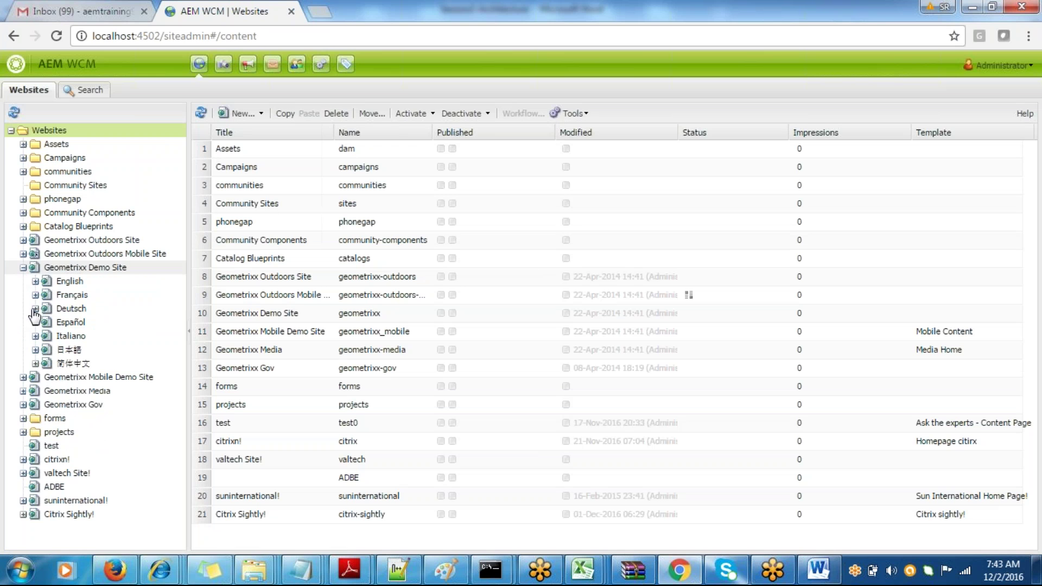
{"action": "left_click", "coordinate": [76, 268]}
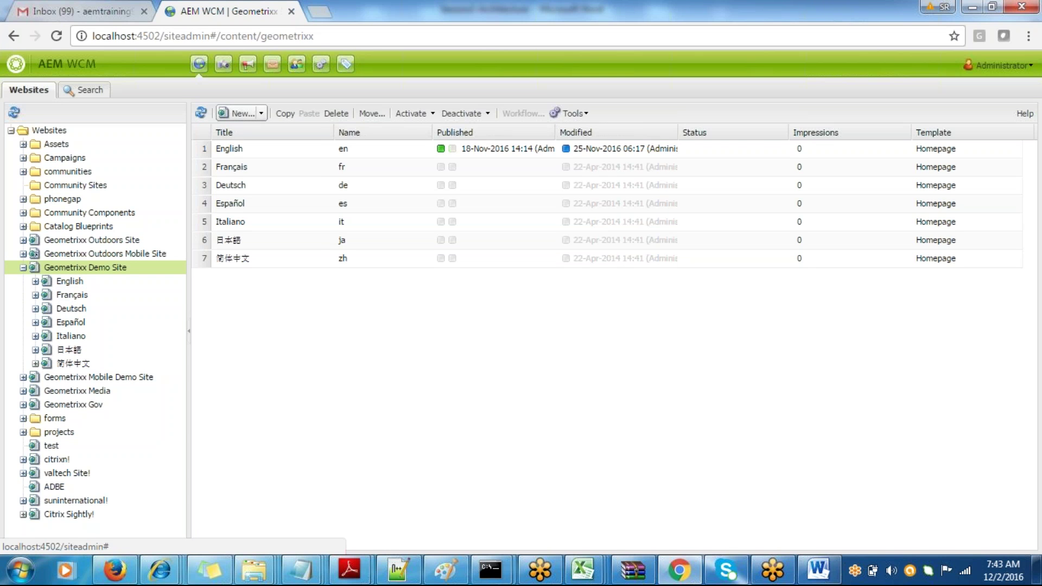
- Start a New Page under Geometrixx Demo Site from the New... menu
{"action": "left_click", "coordinate": [264, 114]}
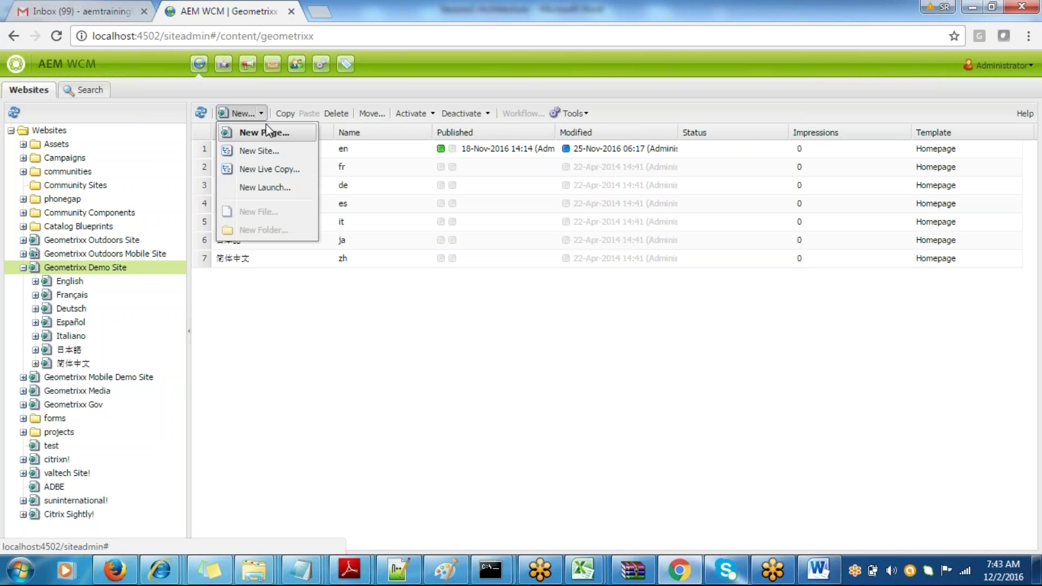
{"action": "left_click", "coordinate": [394, 334]}
{"action": "left_click", "coordinate": [243, 113]}
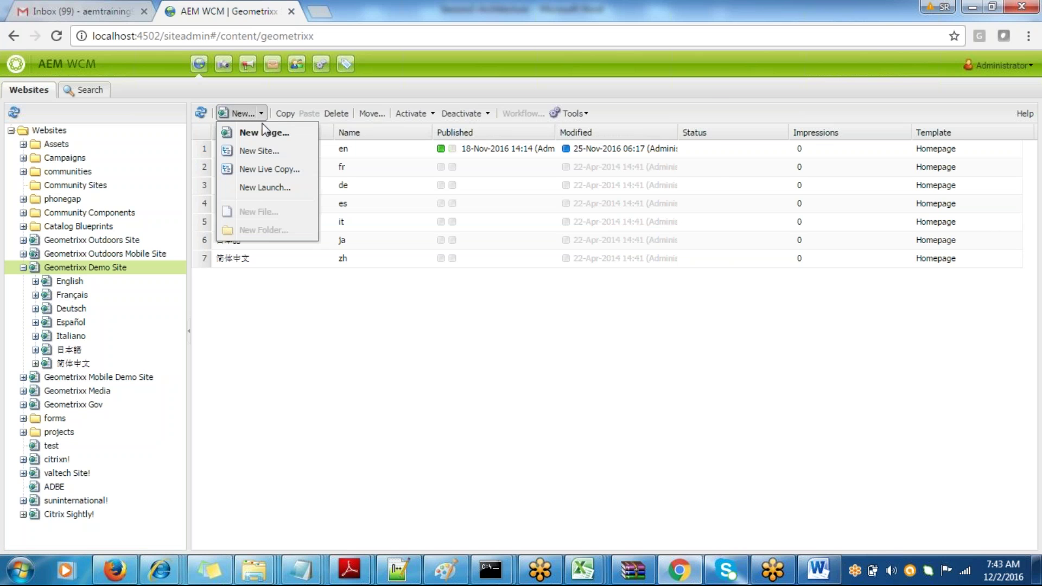
{"action": "left_click", "coordinate": [263, 132]}
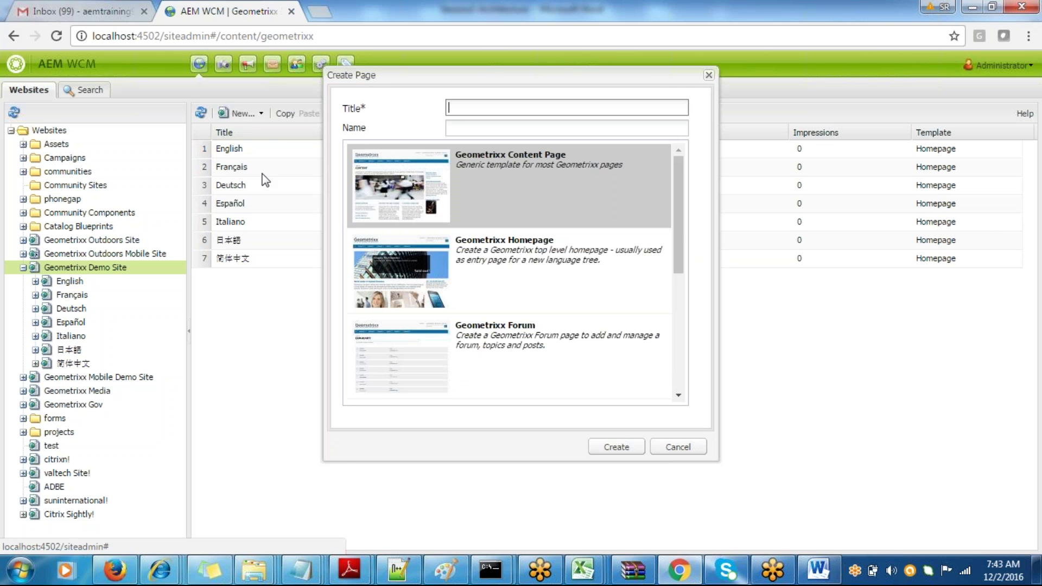
{"action": "left_click_drag", "start_coordinate": [676, 261], "coordinate": [662, 220]}
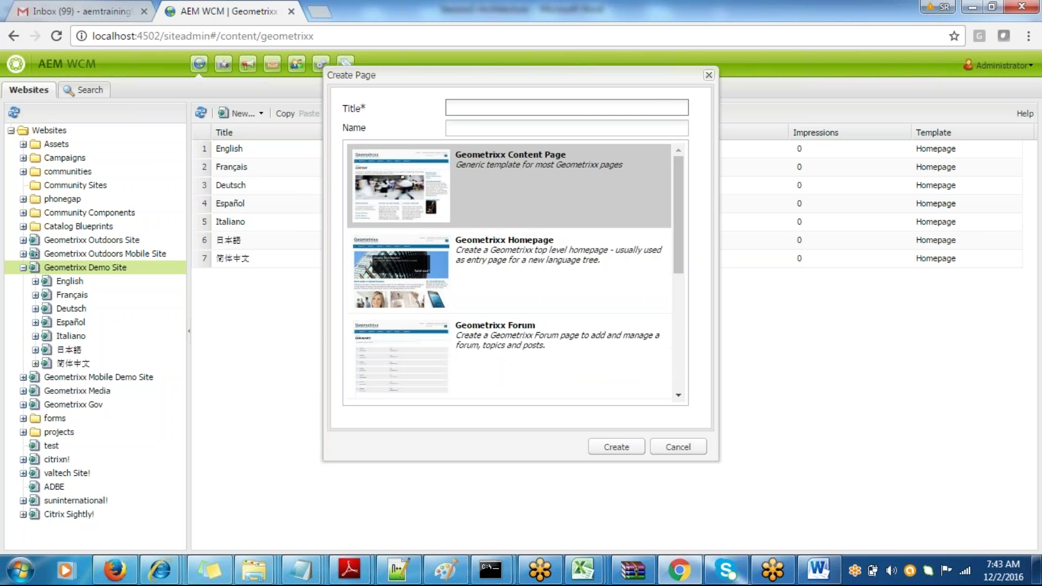
- Add the line '--> Create pages using templates' below the Author line in Word
{"action": "key", "text": "alt+Tab"}
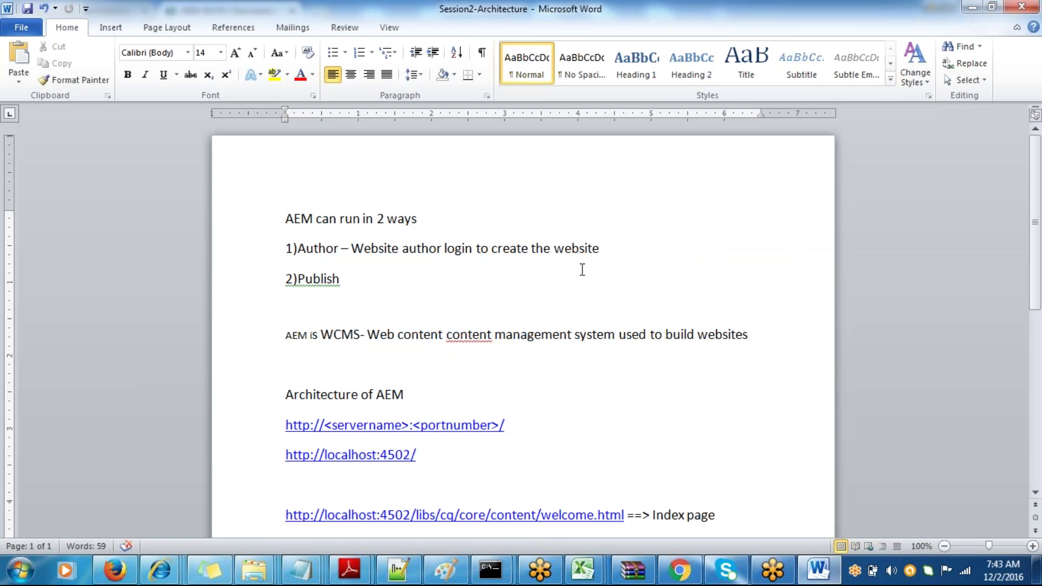
{"action": "key", "text": "Return"}
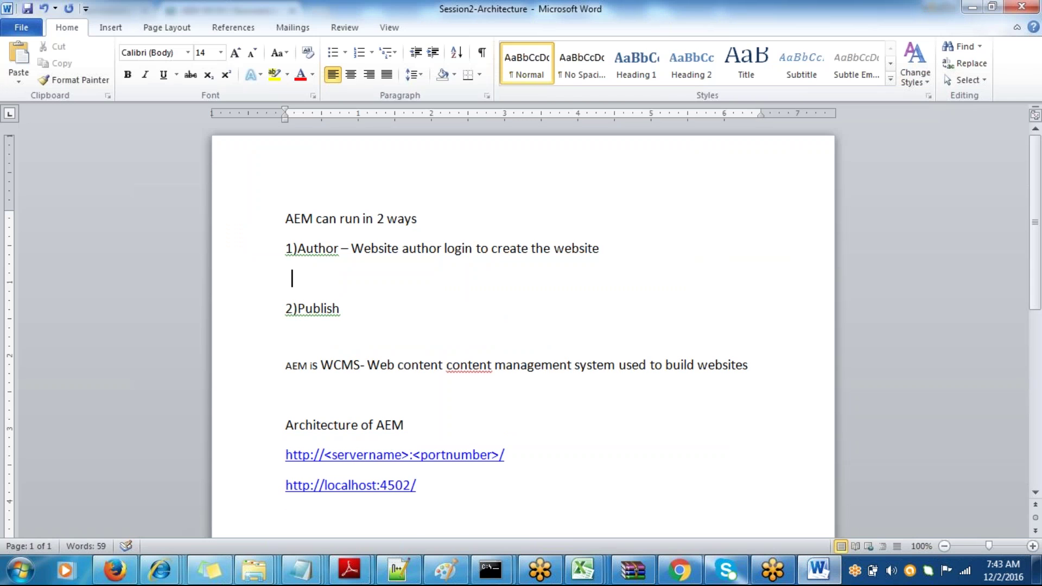
{"action": "type", "text": "--> "}
{"action": "type", "text": "Create"}
{"action": "type", "text": " page"}
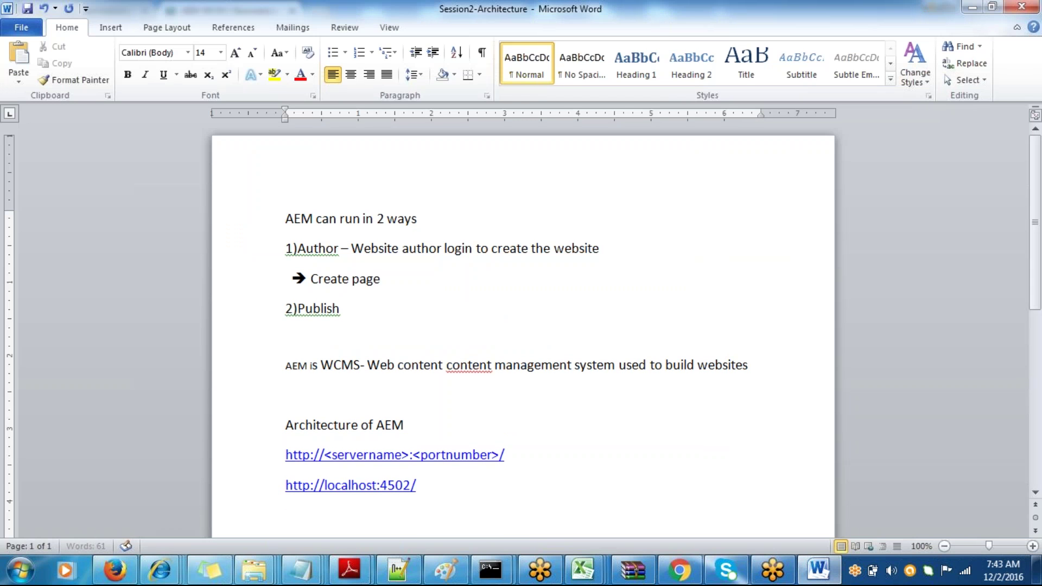
{"action": "type", "text": "s using templ"}
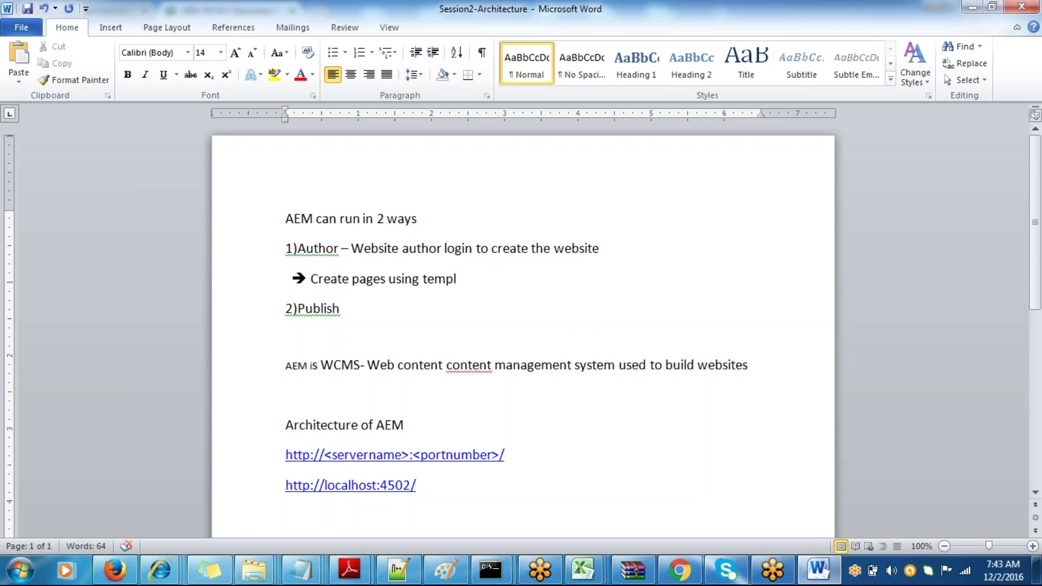
{"action": "type", "text": "ates"}
- Save the notes, then create and open the 'testing!' page using Geometrixx Content Page
{"action": "key", "text": "ctrl+s"}
{"action": "key", "text": "alt+Tab"}
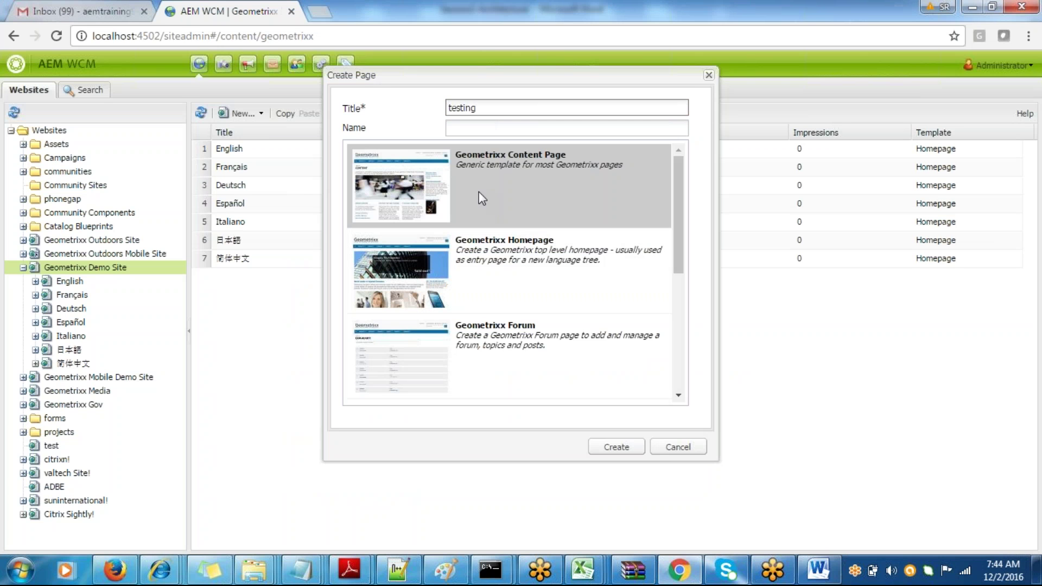
{"action": "type", "text": "!"}
{"action": "left_click", "coordinate": [617, 447]}
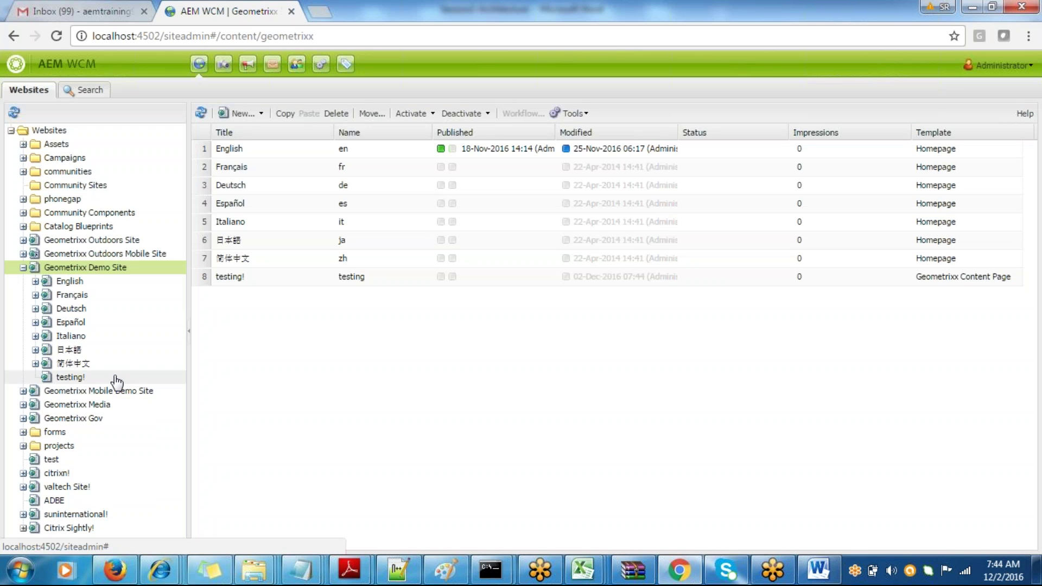
{"action": "left_click", "coordinate": [115, 379]}
{"action": "double_click", "coordinate": [71, 377]}
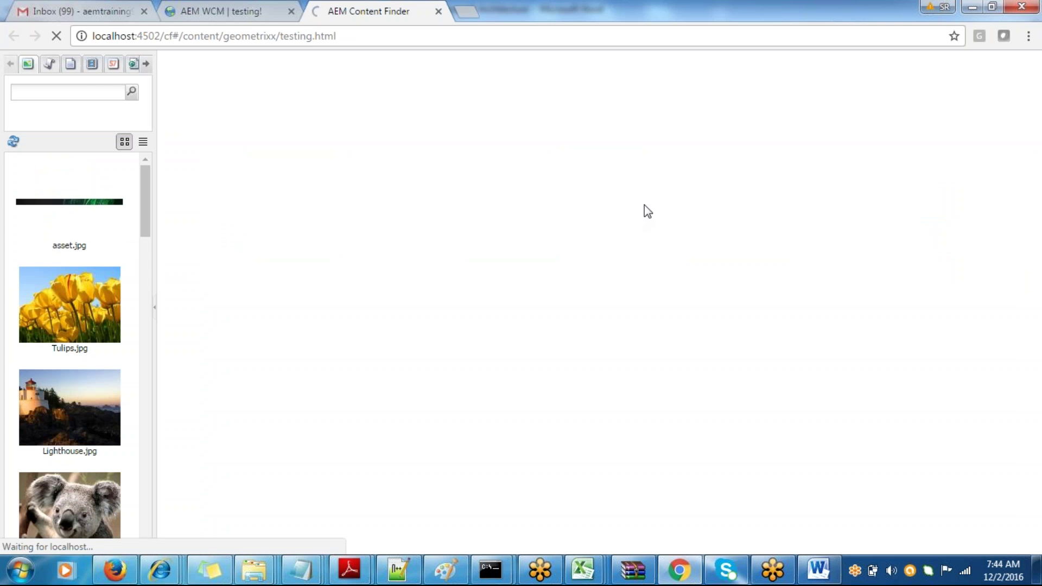
{"action": "key", "text": "alt+Tab"}
- Add the line '--> Create the content for my website', save, and minimize Word
{"action": "key", "text": "Return"}
{"action": "key", "text": "Return"}
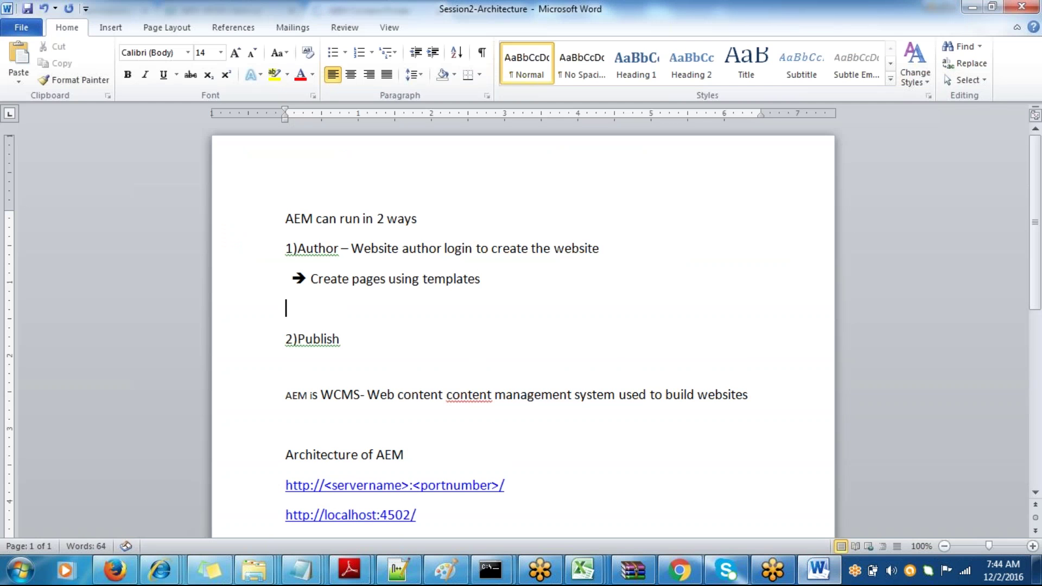
{"action": "type", "text": "--> Create"}
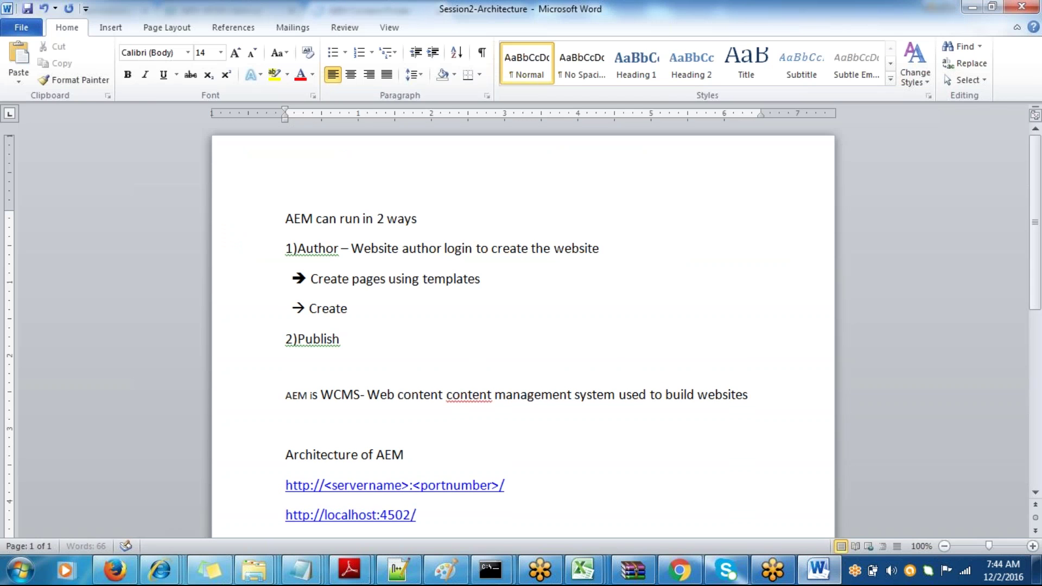
{"action": "type", "text": " the content for my"}
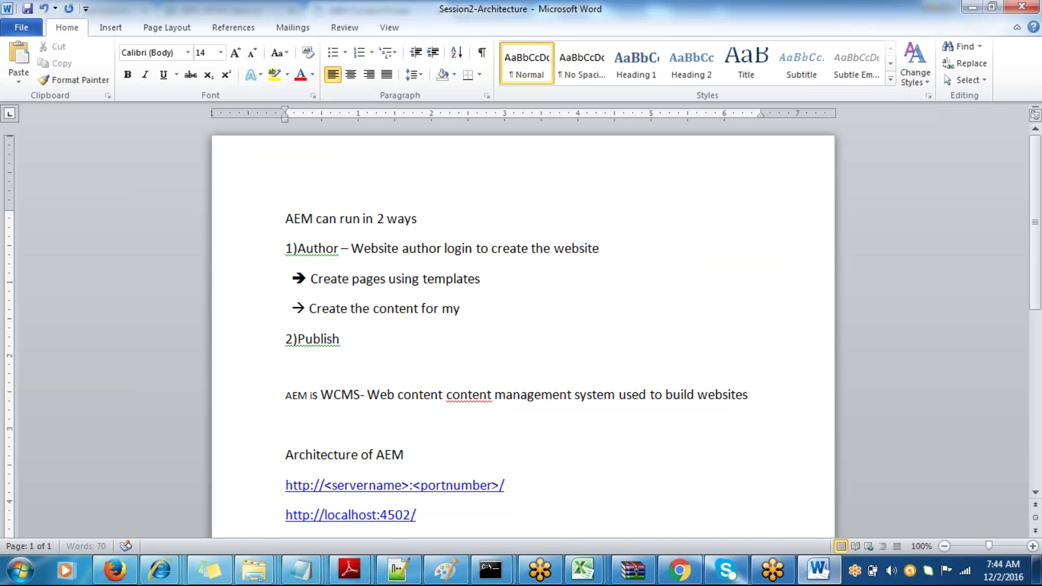
{"action": "type", "text": " website"}
{"action": "key", "text": "ctrl+s"}
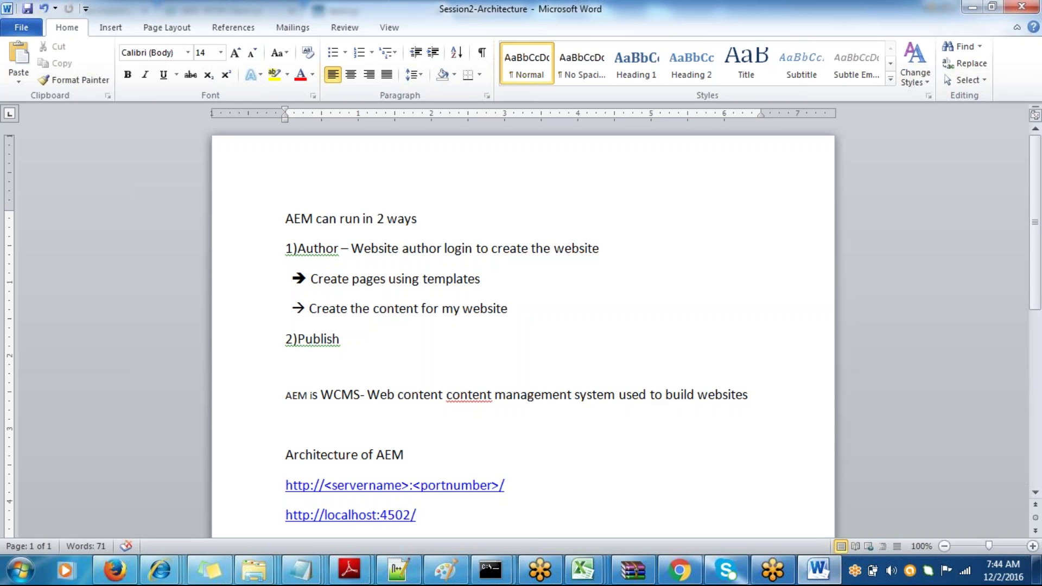
{"action": "left_click", "coordinate": [977, 7]}
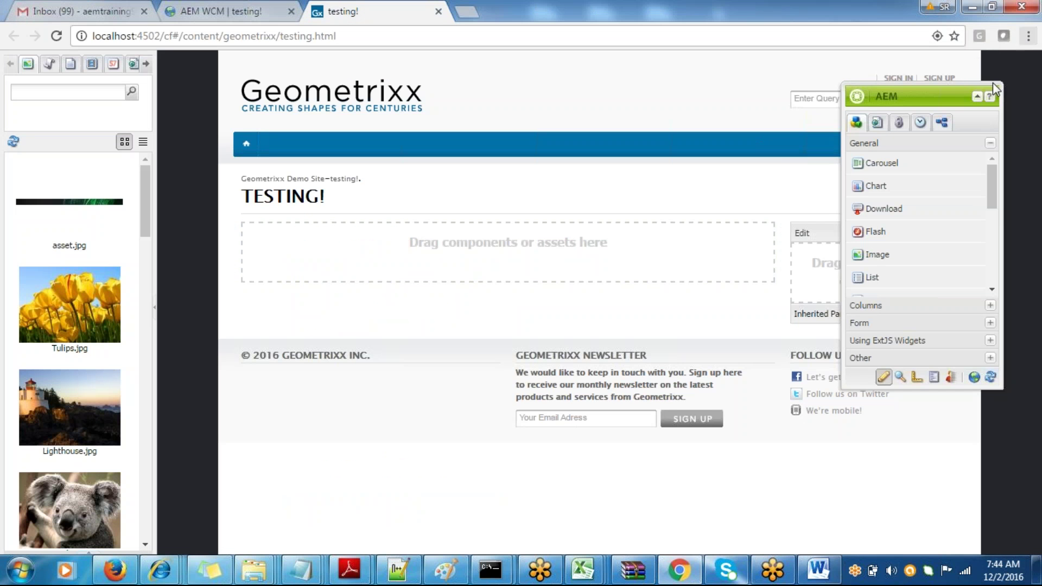
- Drag a Text component from the Sidekick into the testing! page and move the Sidekick lower
{"action": "scroll", "coordinate": [994, 212], "scroll_direction": "down", "scroll_amount": 3}
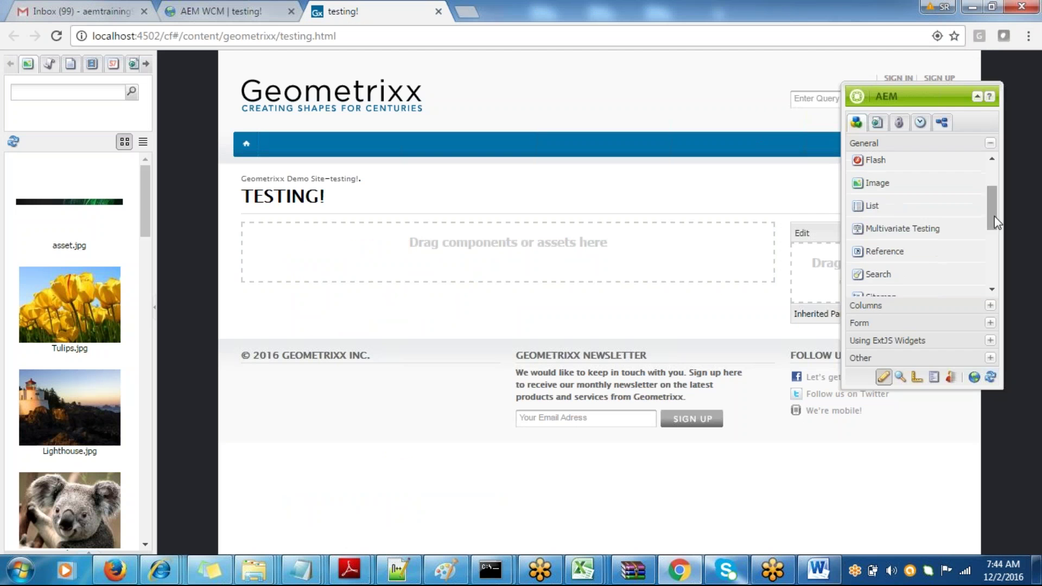
{"action": "left_click_drag", "start_coordinate": [901, 229], "coordinate": [990, 265]}
{"action": "left_click_drag", "start_coordinate": [906, 226], "coordinate": [646, 269]}
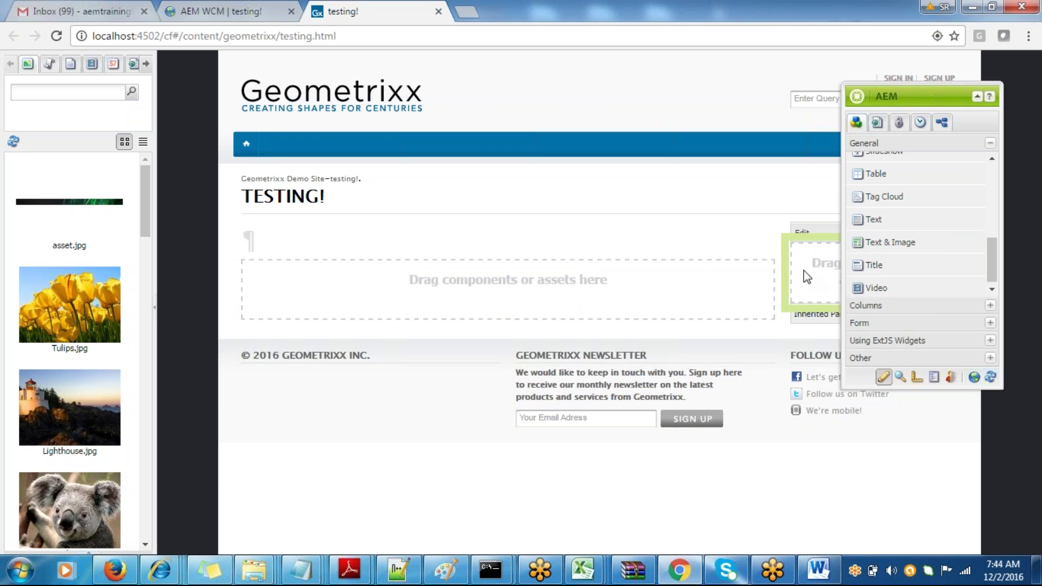
{"action": "left_click_drag", "start_coordinate": [988, 256], "coordinate": [988, 177]}
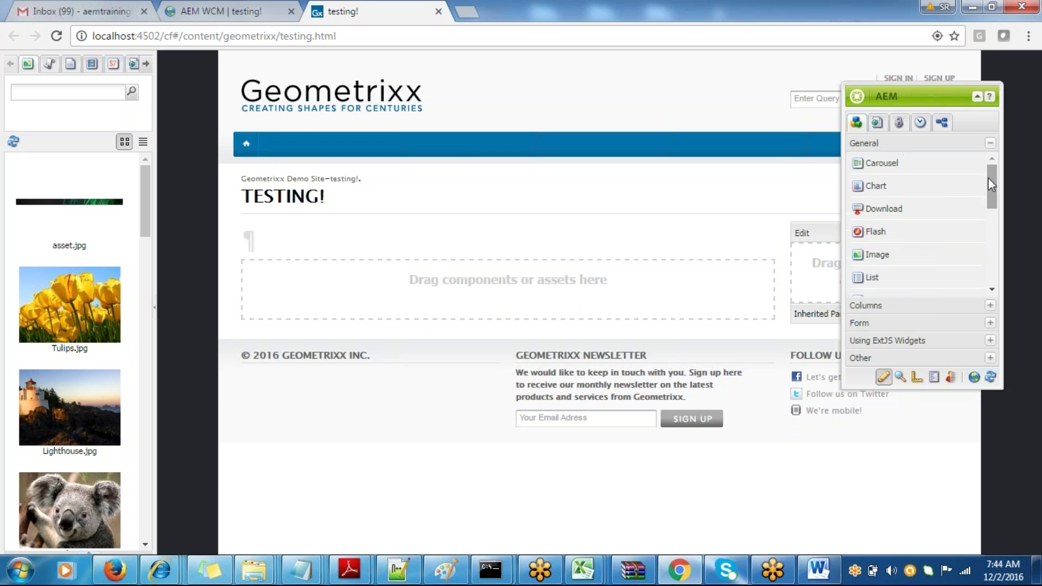
{"action": "left_click_drag", "start_coordinate": [933, 94], "coordinate": [935, 112]}
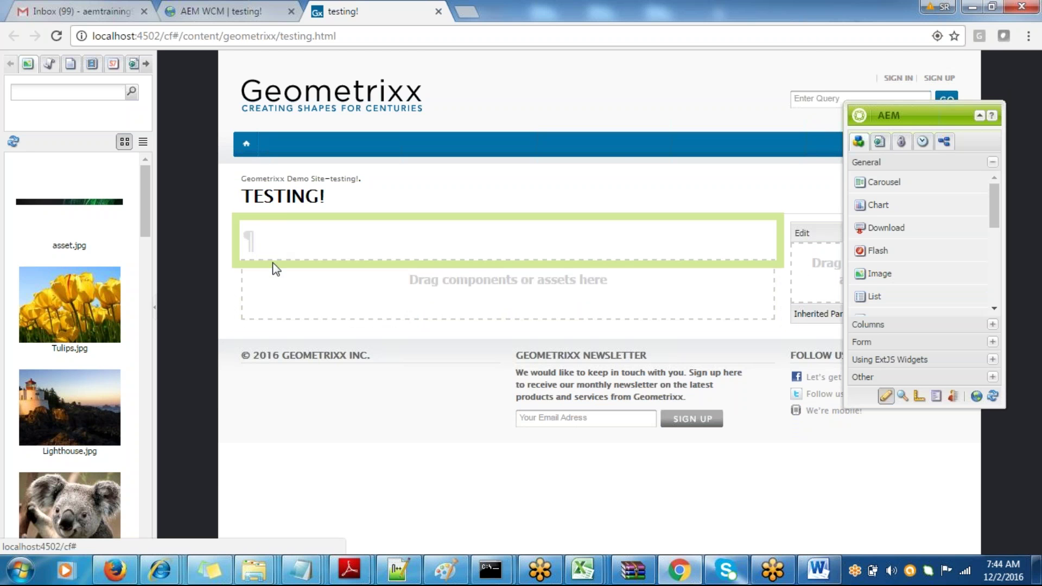
{"action": "key", "text": "alt+Tab"}
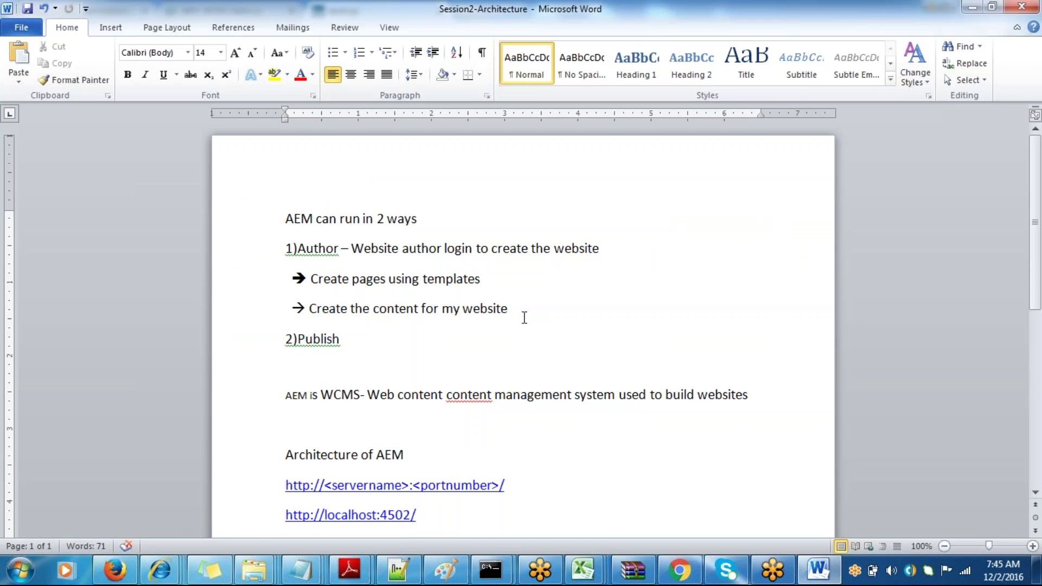
- End the arrow line with 'using the reusable components' and save the notes
{"action": "type", "text": "using the"}
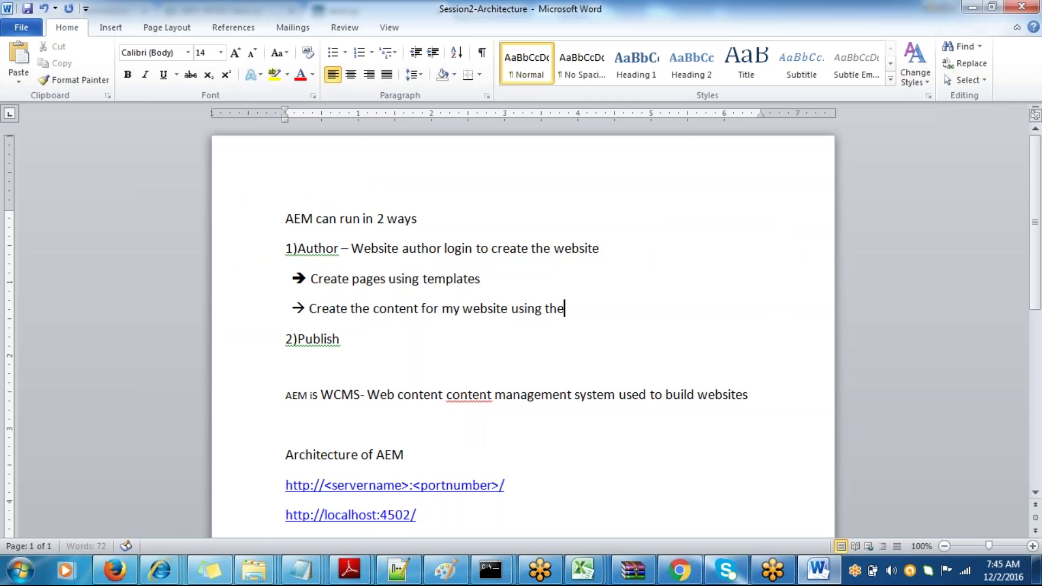
{"action": "type", "text": " reusable components"}
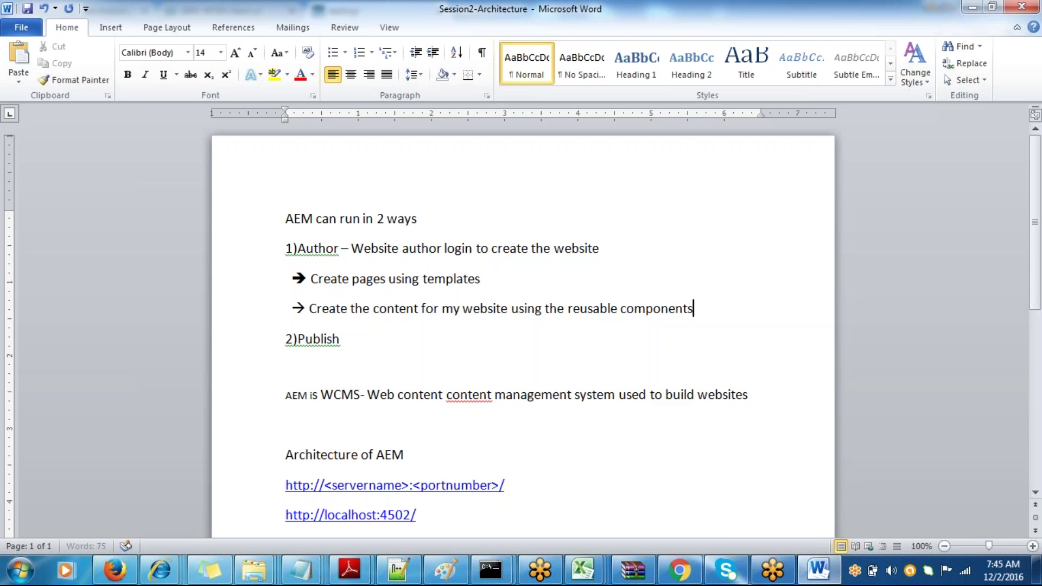
{"action": "key", "text": "ctrl+s"}
{"action": "key", "text": "alt+Tab"}
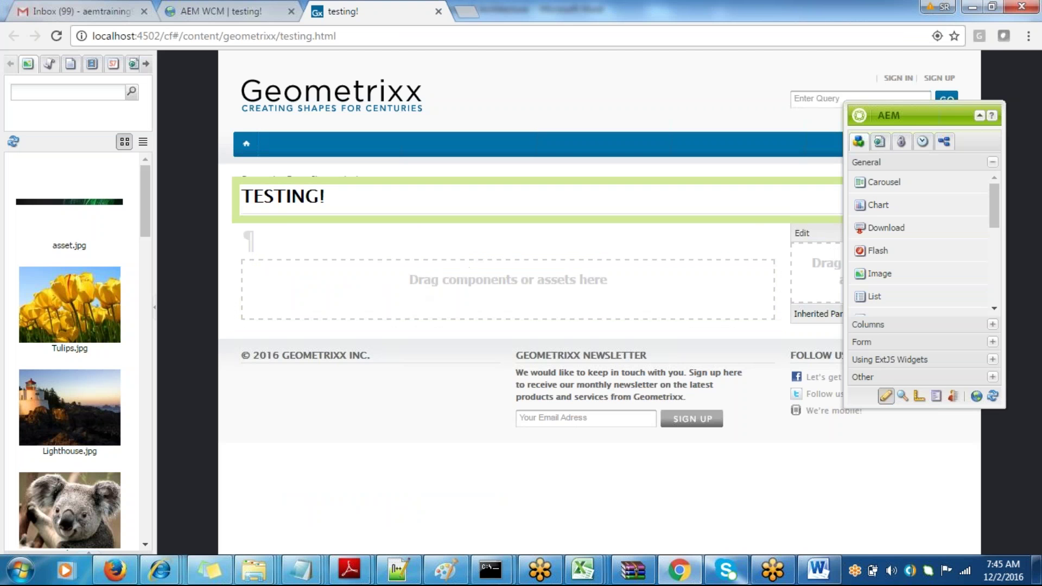
{"action": "key", "text": "alt+Tab"}
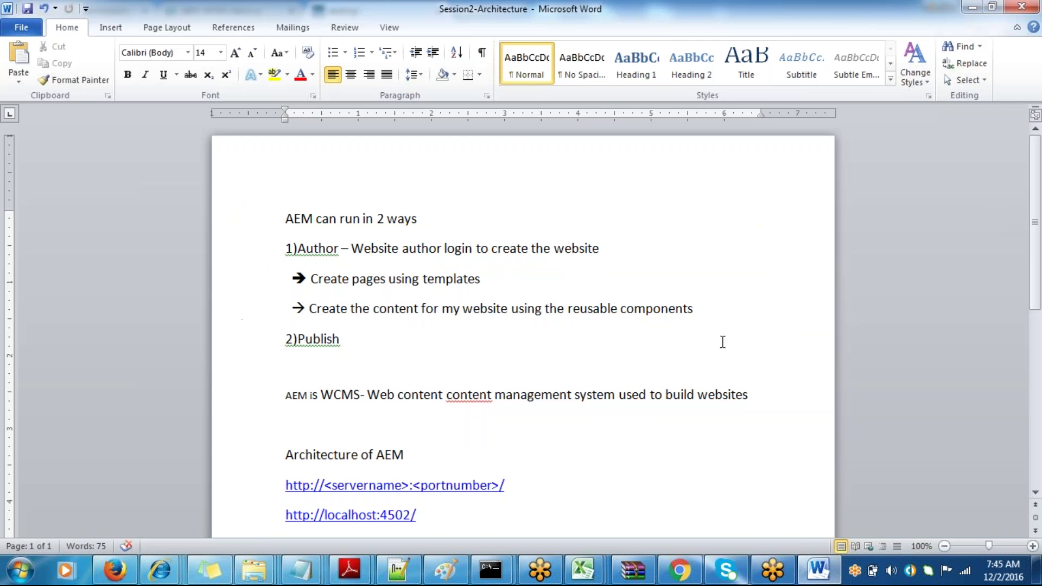
- Add '-> Components are reusable and are different units of which a page is comprised of pages' and save
{"action": "key", "text": "Return"}
{"action": "type", "text": "-"}
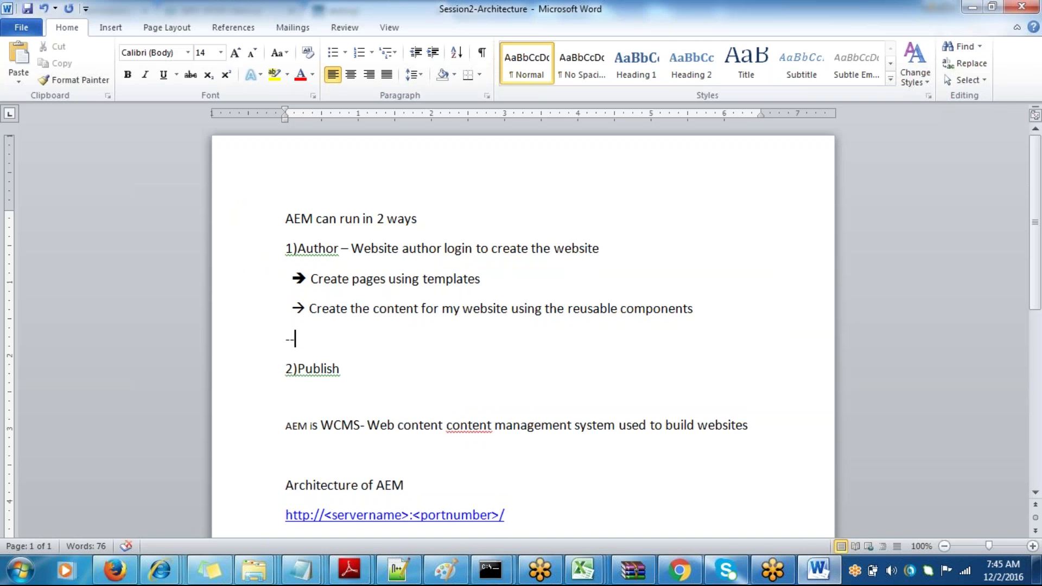
{"action": "type", "text": "> Comp"}
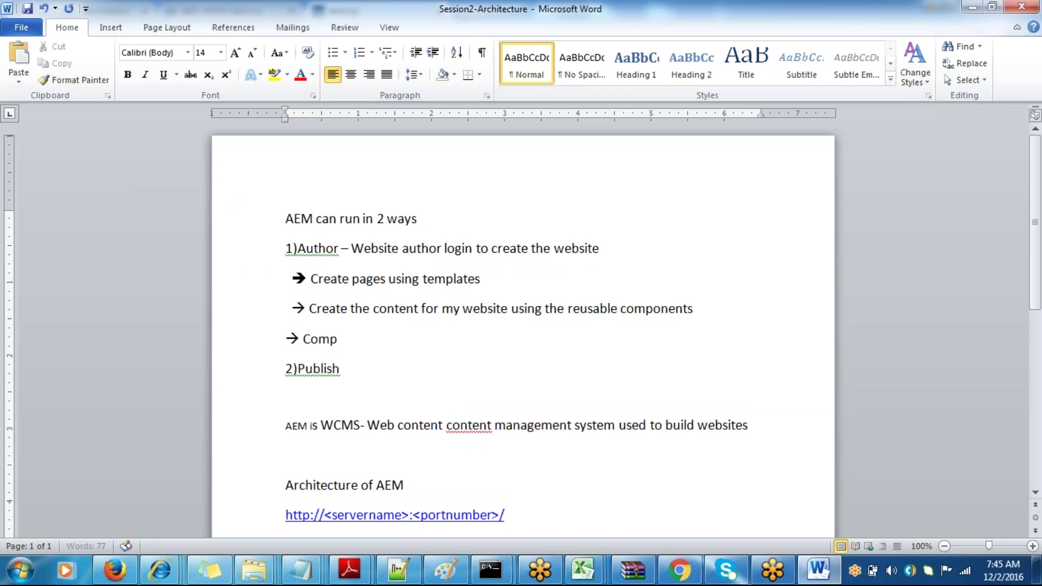
{"action": "type", "text": "onents are"}
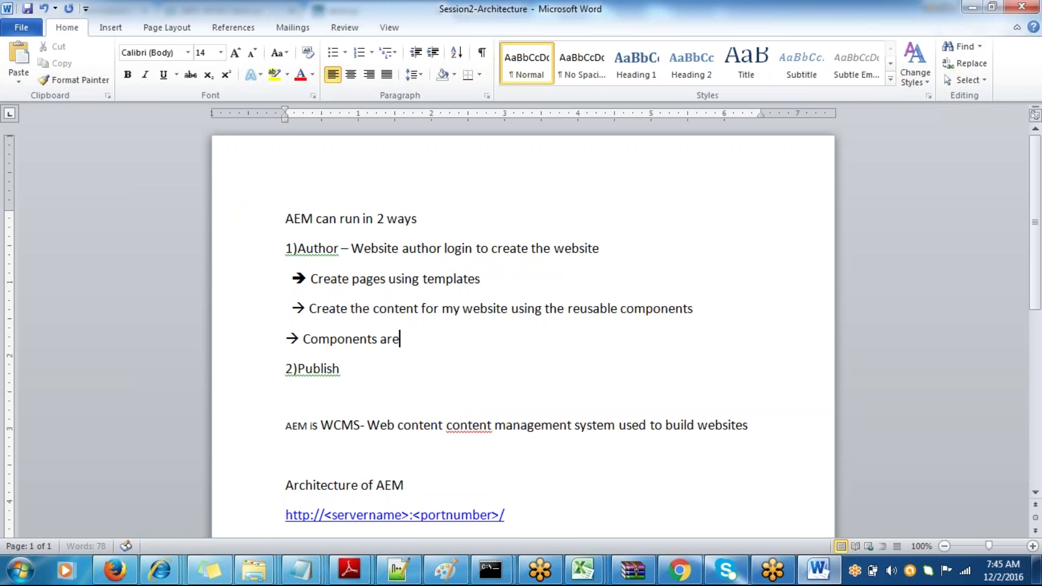
{"action": "type", "text": " reusable a"}
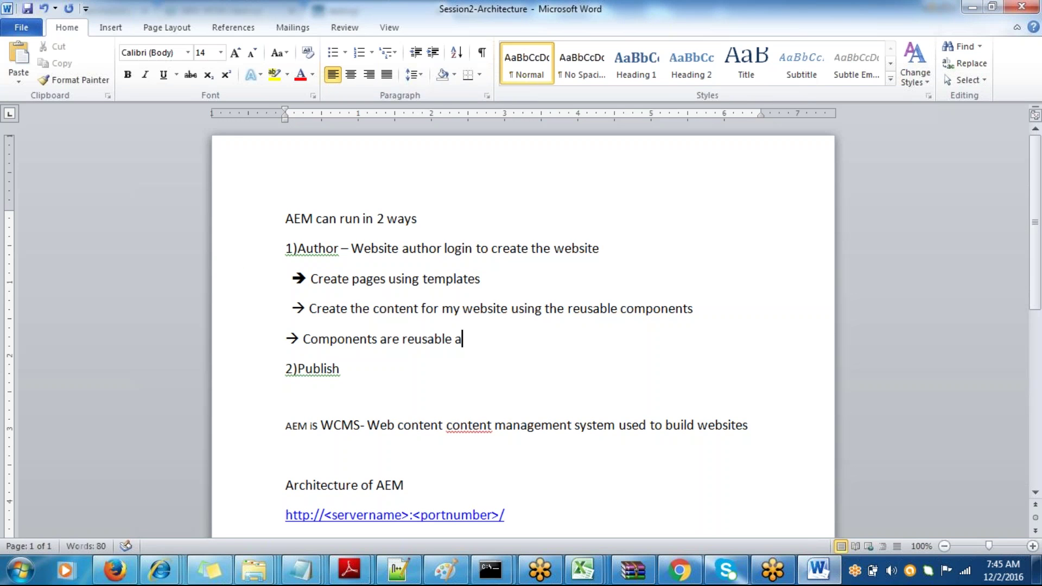
{"action": "type", "text": "nd are differen"}
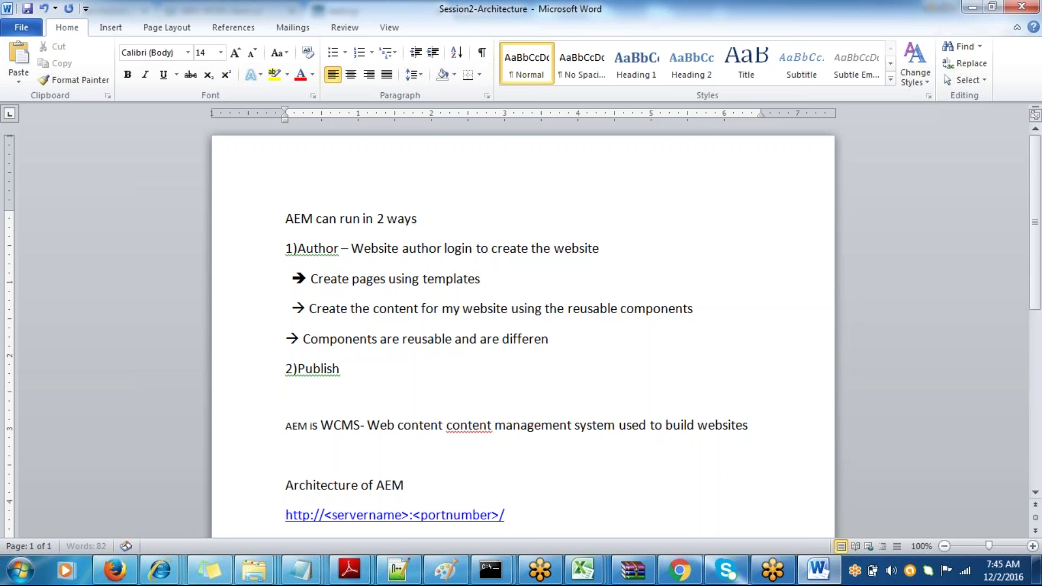
{"action": "type", "text": "t units of which a"}
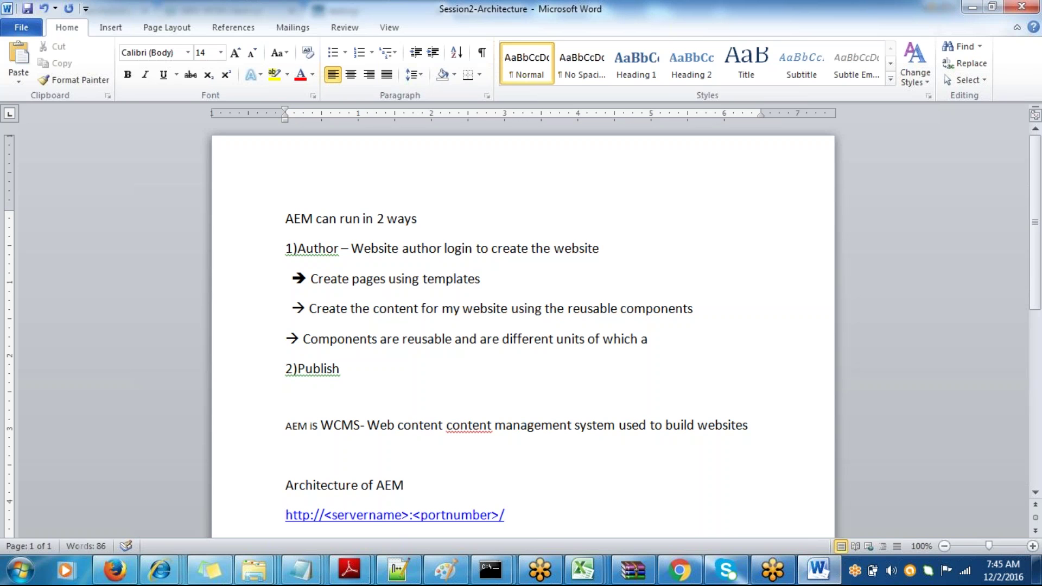
{"action": "type", "text": " page is comp"}
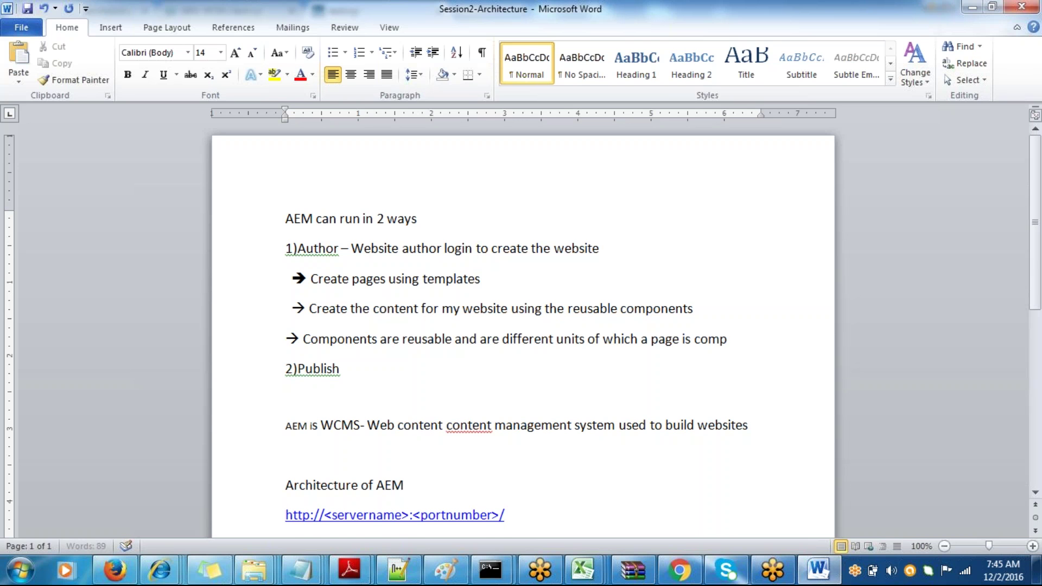
{"action": "type", "text": "rised of"}
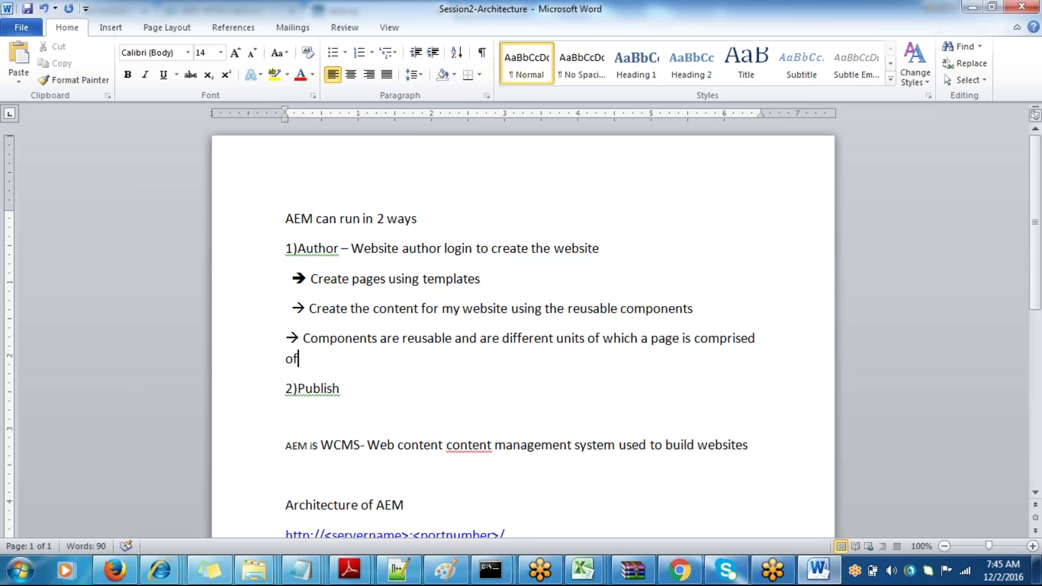
{"action": "key", "text": "shift+F10"}
{"action": "key", "text": "Escape"}
{"action": "type", "text": "pages"}
{"action": "key", "text": "ctrl+s"}
{"action": "key", "text": "alt+Tab"}
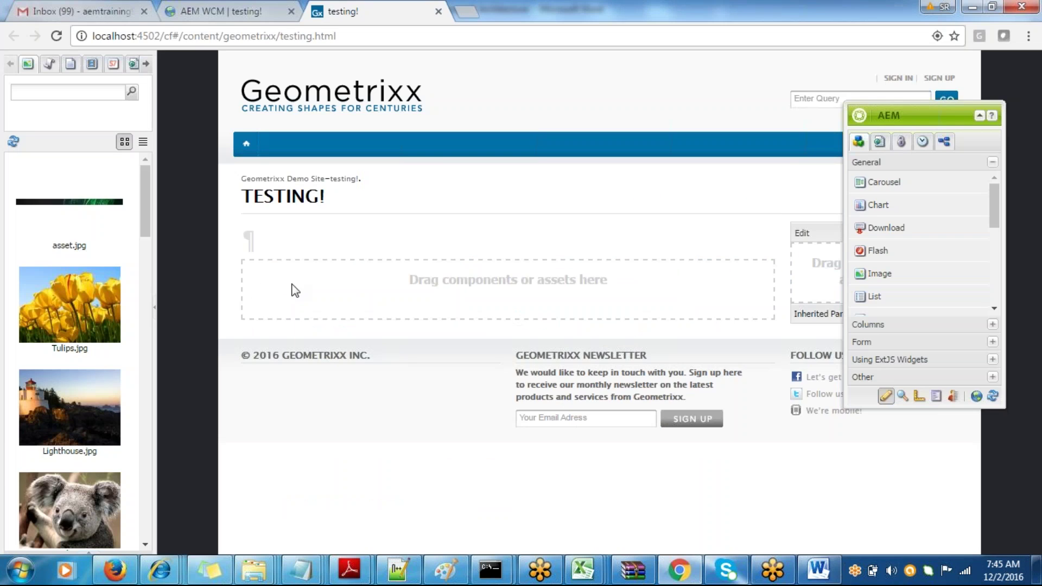
{"action": "key", "text": "alt+Tab"}
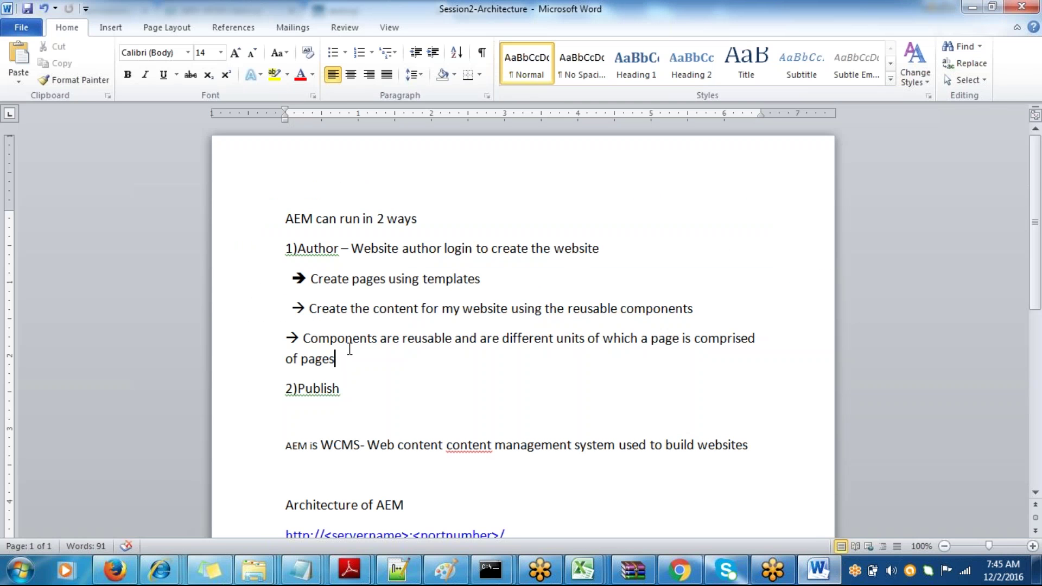
{"action": "double_click", "coordinate": [600, 308]}
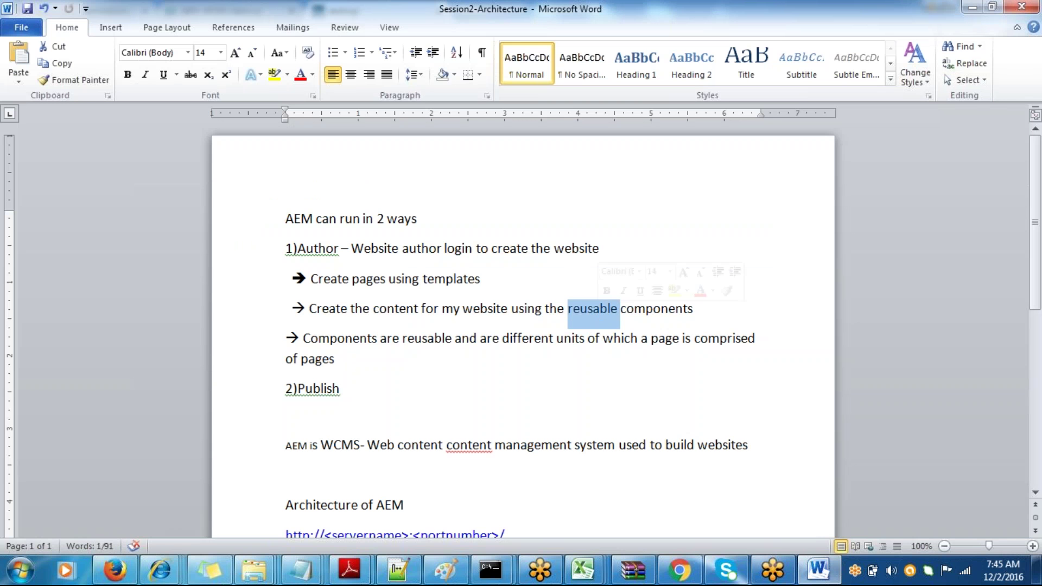
{"action": "double_click", "coordinate": [653, 309]}
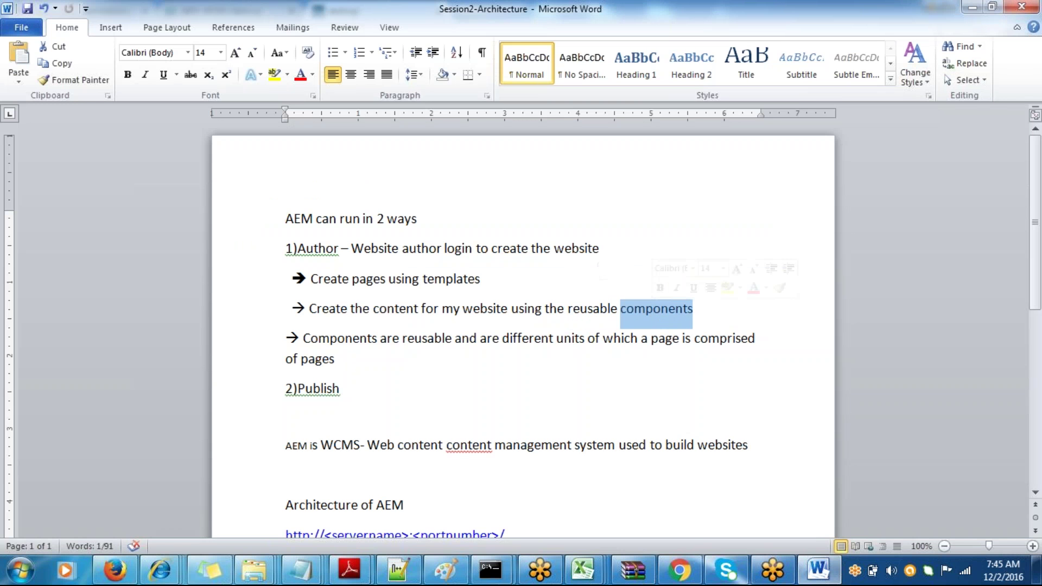
{"action": "key", "text": "alt+Tab"}
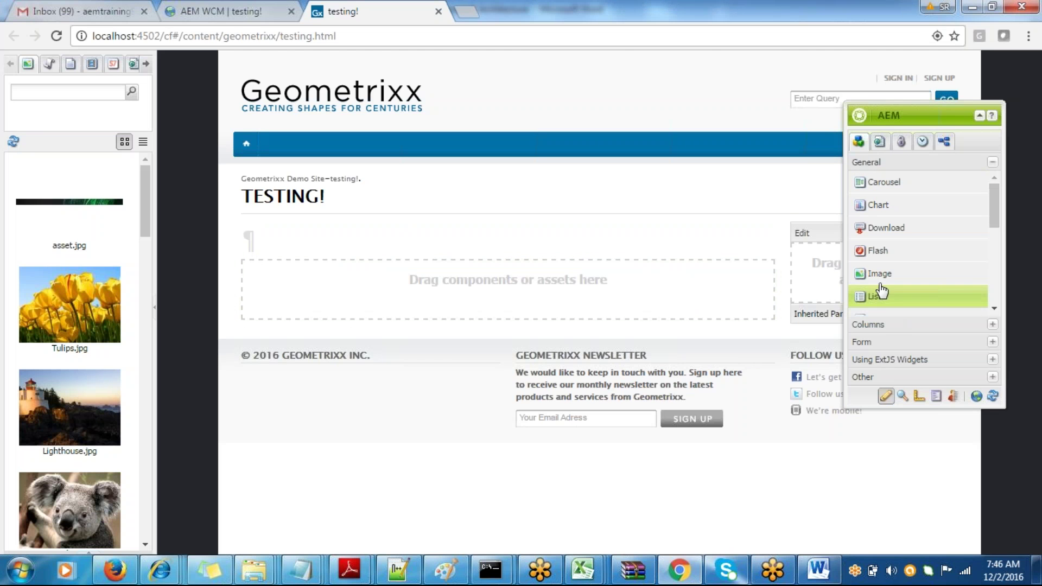
- Add an Image component showing Koala.jpg, replacing Lighthouse.jpg, then open the text paragraph's editor
{"action": "left_click_drag", "start_coordinate": [882, 281], "coordinate": [543, 292]}
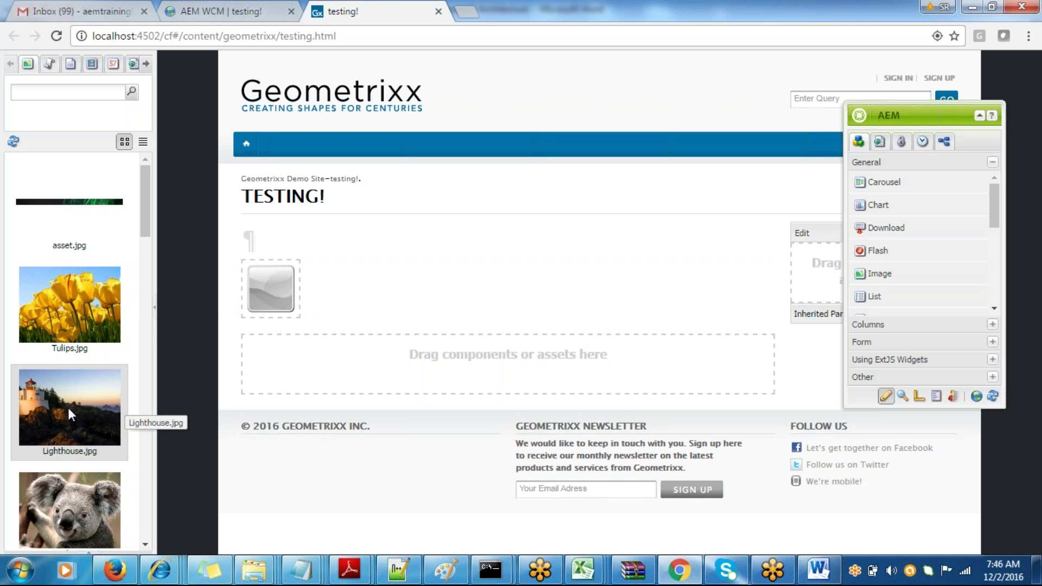
{"action": "left_click_drag", "start_coordinate": [67, 408], "coordinate": [286, 291]}
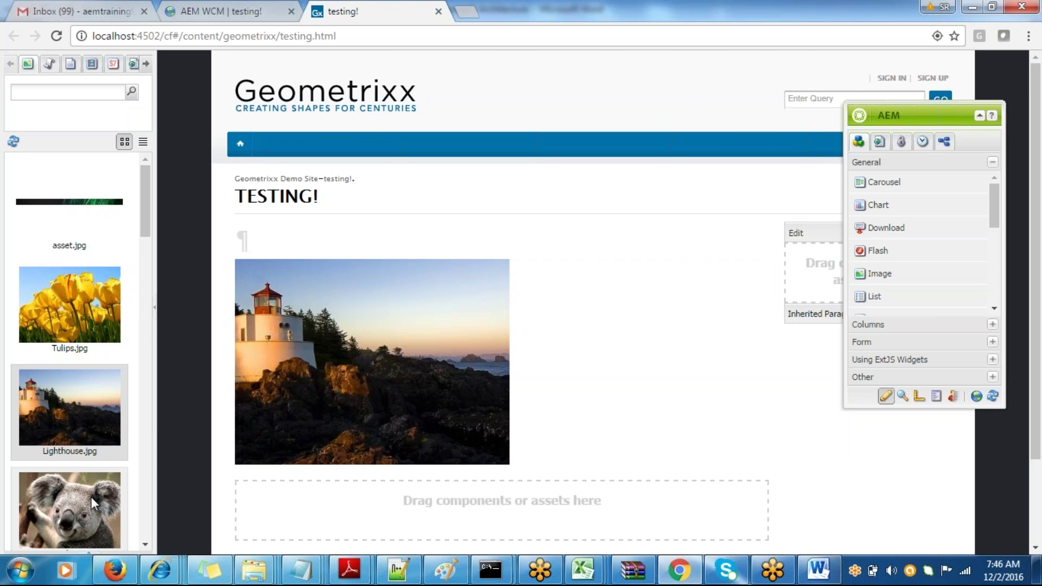
{"action": "left_click_drag", "start_coordinate": [91, 497], "coordinate": [385, 360]}
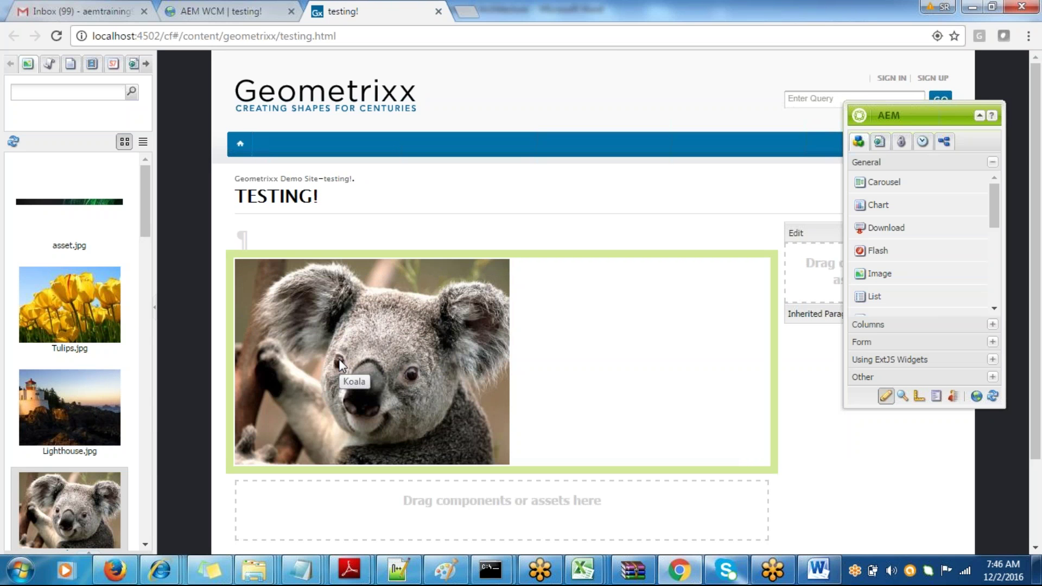
{"action": "double_click", "coordinate": [239, 238]}
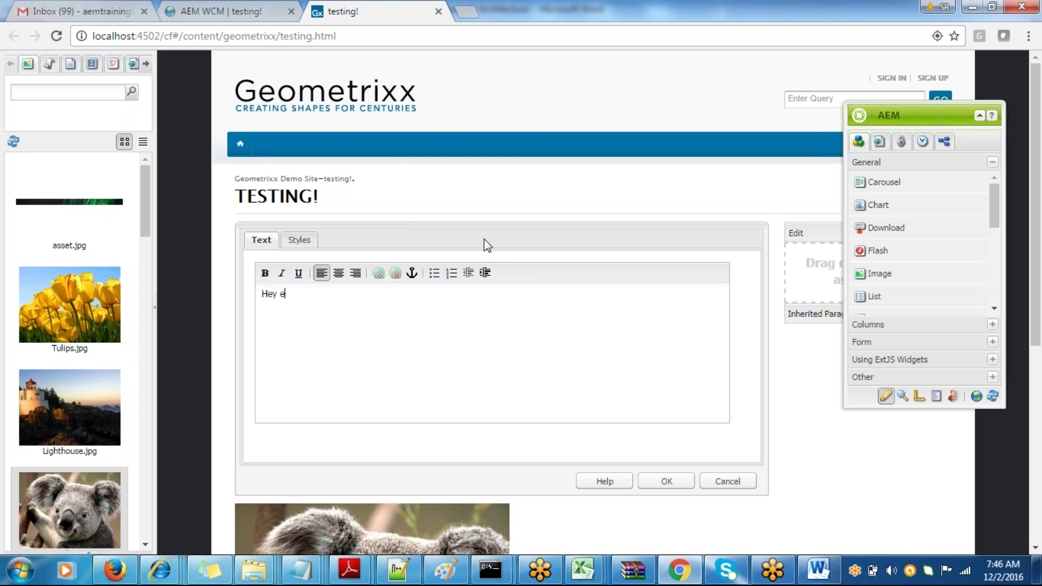
- Enter 'Hey welcome to training' in the Text dialog and confirm it onto the page
{"action": "type", "text": "lcom"}
{"action": "key", "text": "BackSpace"}
{"action": "key", "text": "BackSpace"}
{"action": "type", "text": "welcome t"}
{"action": "left_click", "coordinate": [645, 481]}
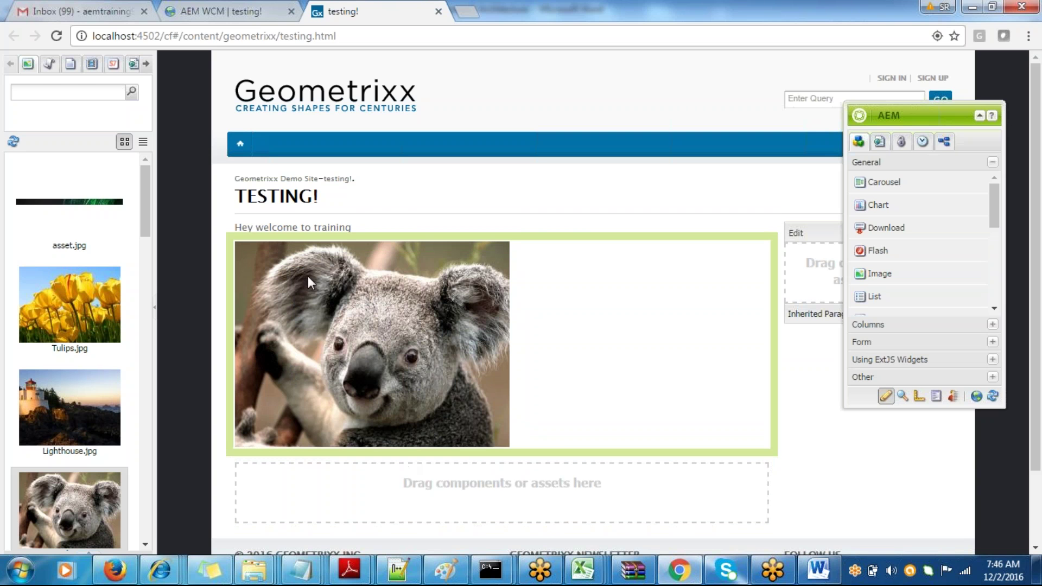
{"action": "key", "text": "alt+Tab"}
{"action": "key", "text": "alt+Tab"}
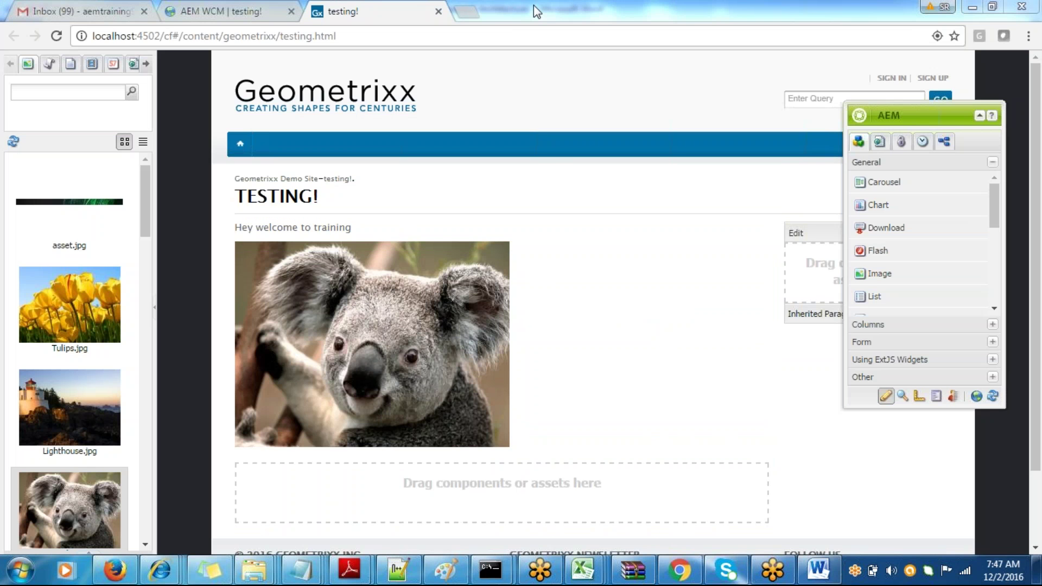
- Load citrix.com in a new Chrome tab, scroll through it, and reload it
{"action": "left_click", "coordinate": [477, 9]}
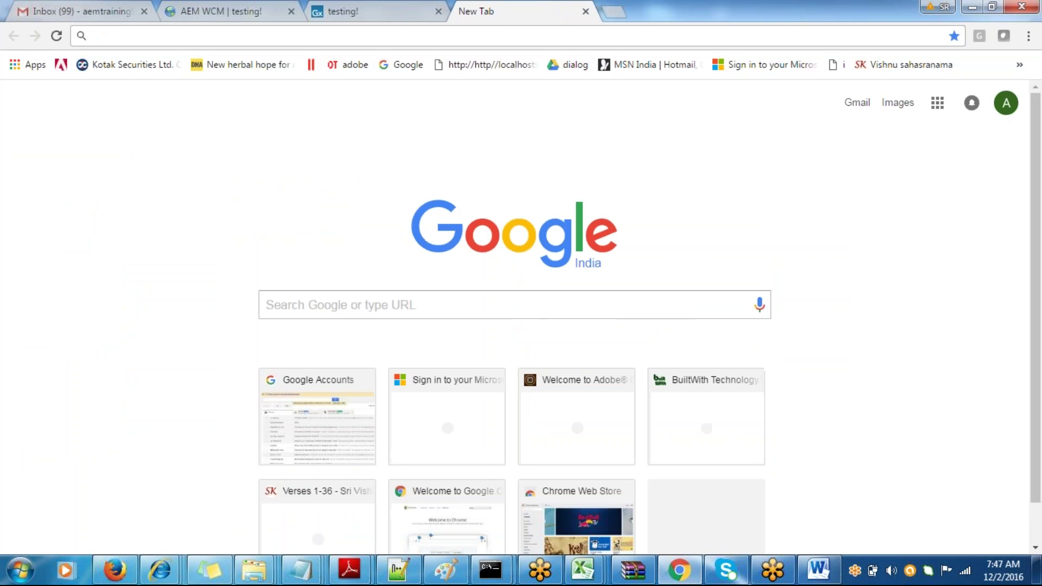
{"action": "type", "text": "cit"}
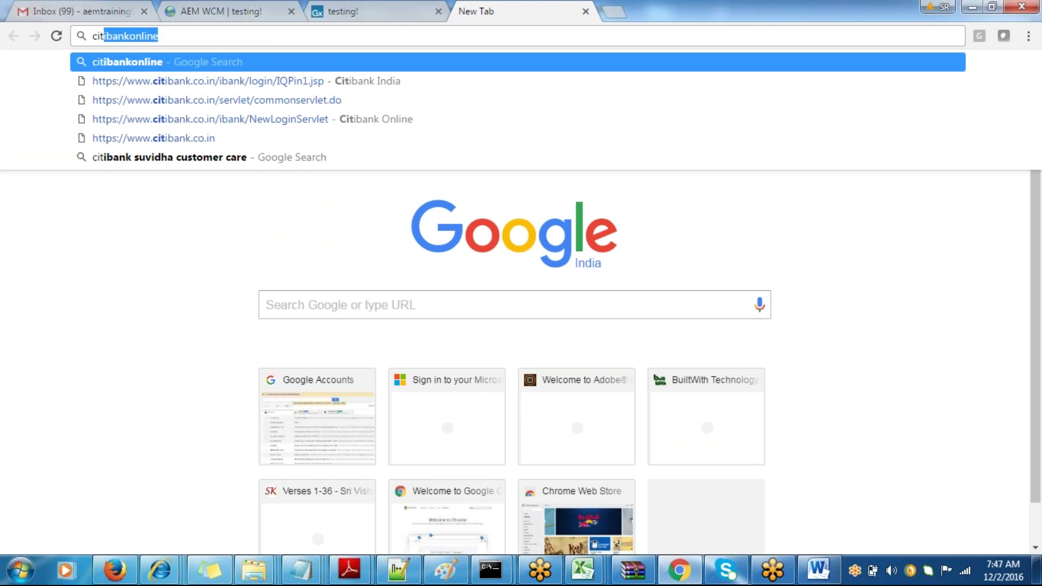
{"action": "type", "text": "rix.com"}
{"action": "key", "text": "Return"}
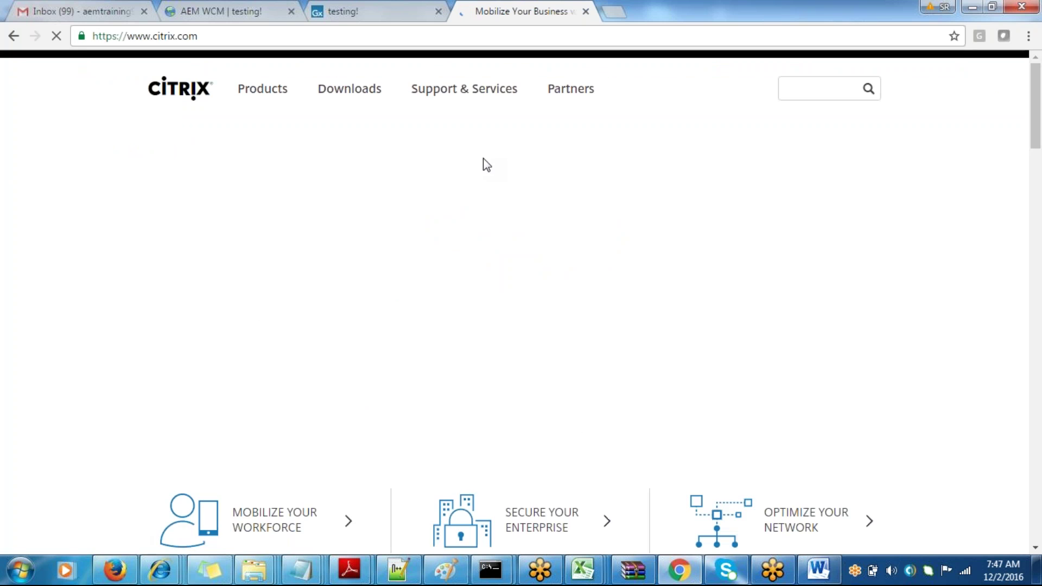
{"action": "scroll", "coordinate": [1039, 253], "scroll_direction": "down", "scroll_amount": 10}
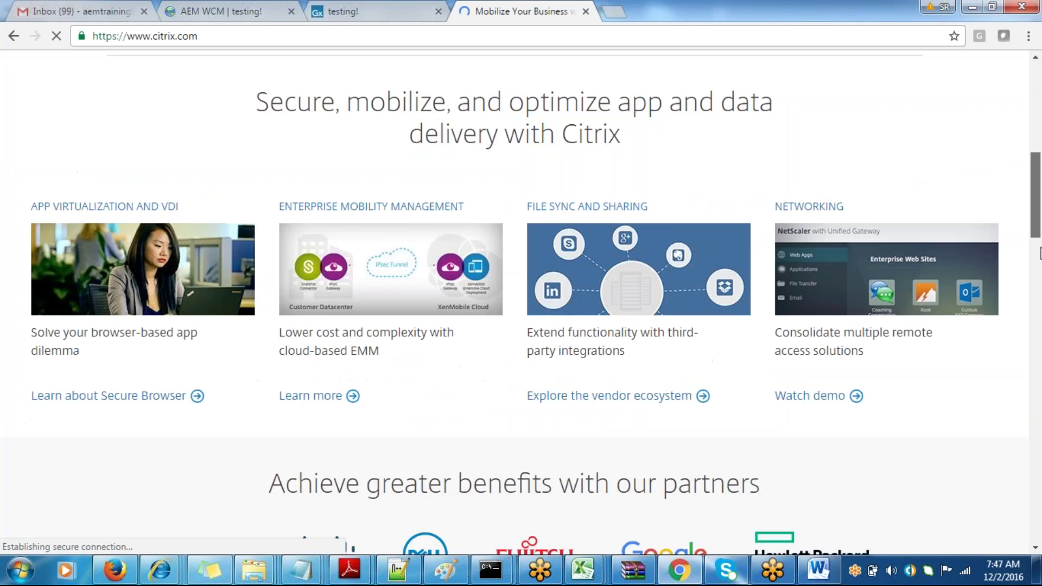
{"action": "scroll", "coordinate": [1040, 253], "scroll_direction": "down", "scroll_amount": 5}
{"action": "scroll", "coordinate": [1040, 253], "scroll_direction": "up", "scroll_amount": 15}
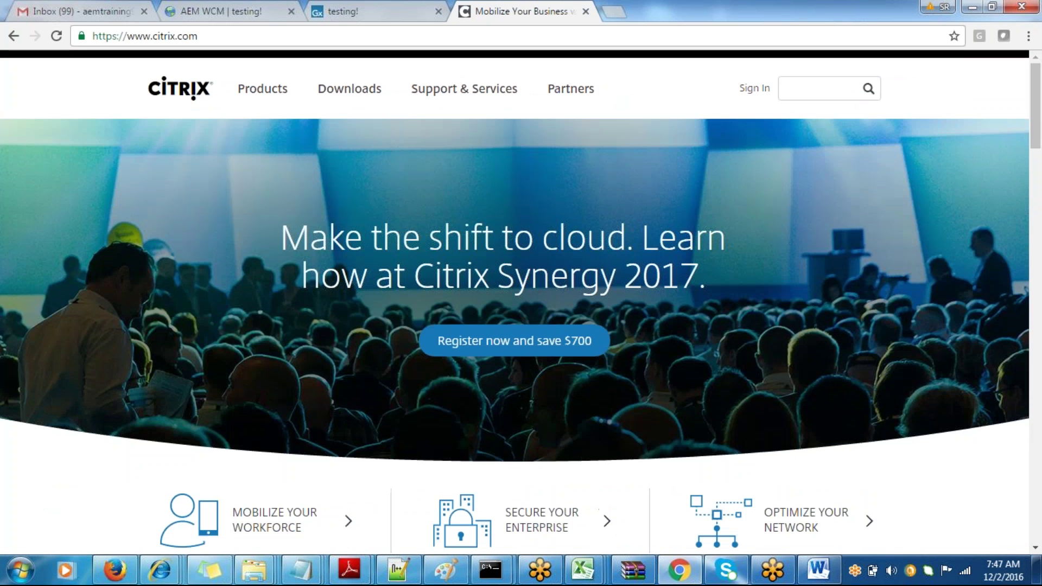
{"action": "scroll", "coordinate": [1036, 133], "scroll_direction": "down", "scroll_amount": 8}
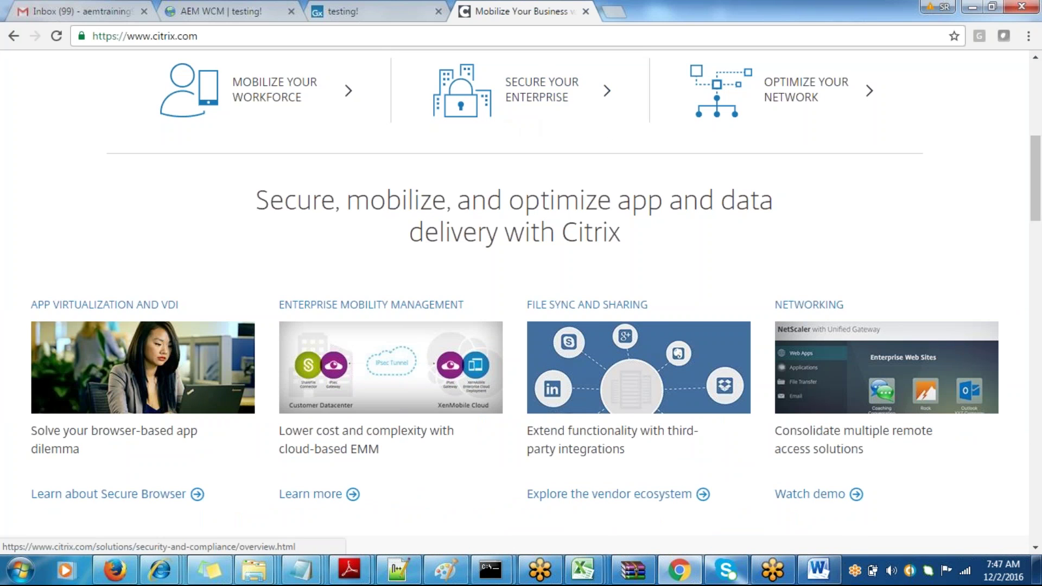
{"action": "key", "text": "ctrl+l"}
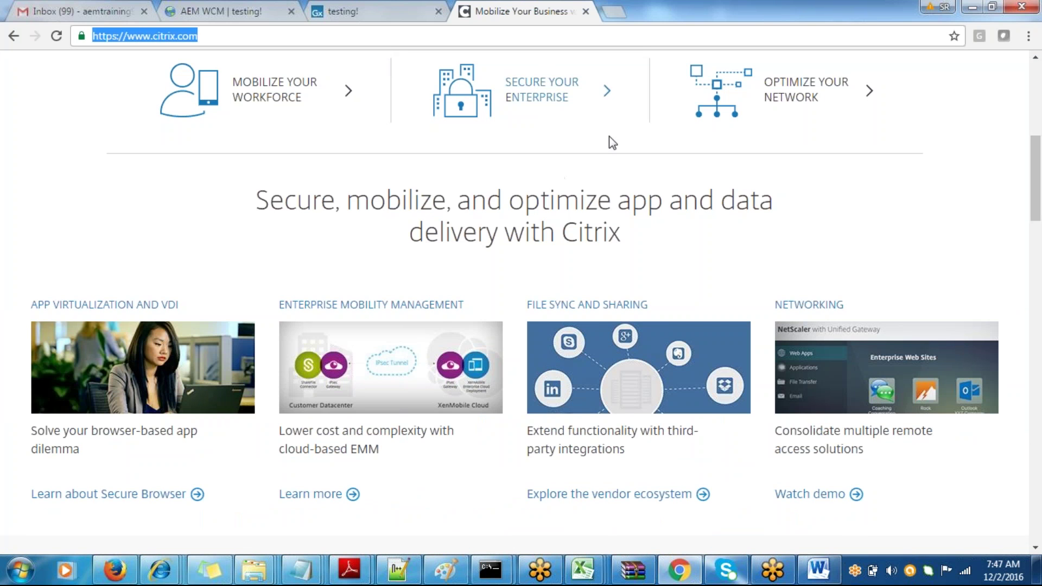
{"action": "key", "text": "Return"}
- Append 'or 2 modes' to the first line and complete '2)Publish Instance'
{"action": "key", "text": "alt+Tab"}
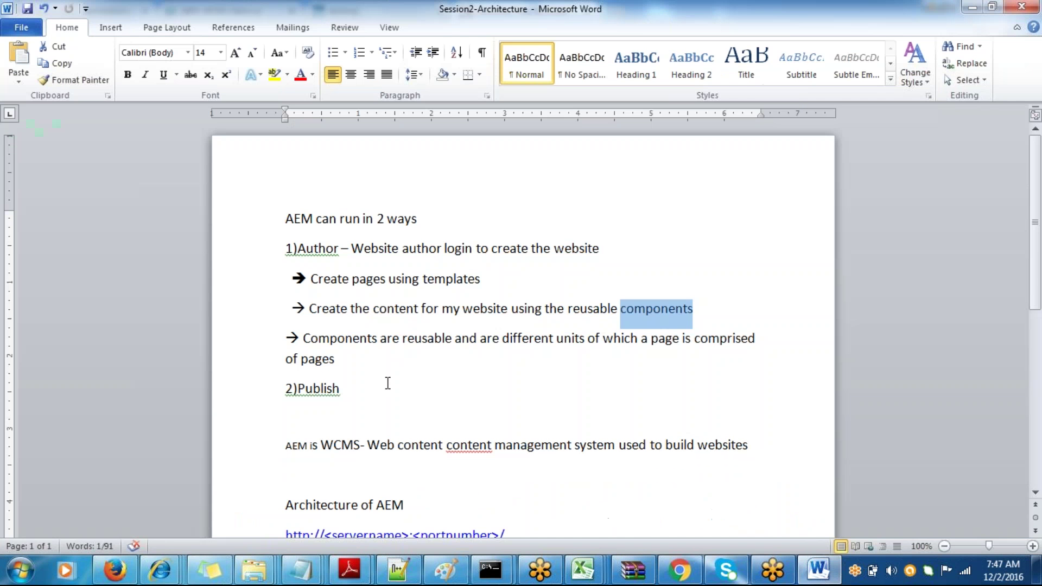
{"action": "left_click", "coordinate": [371, 388]}
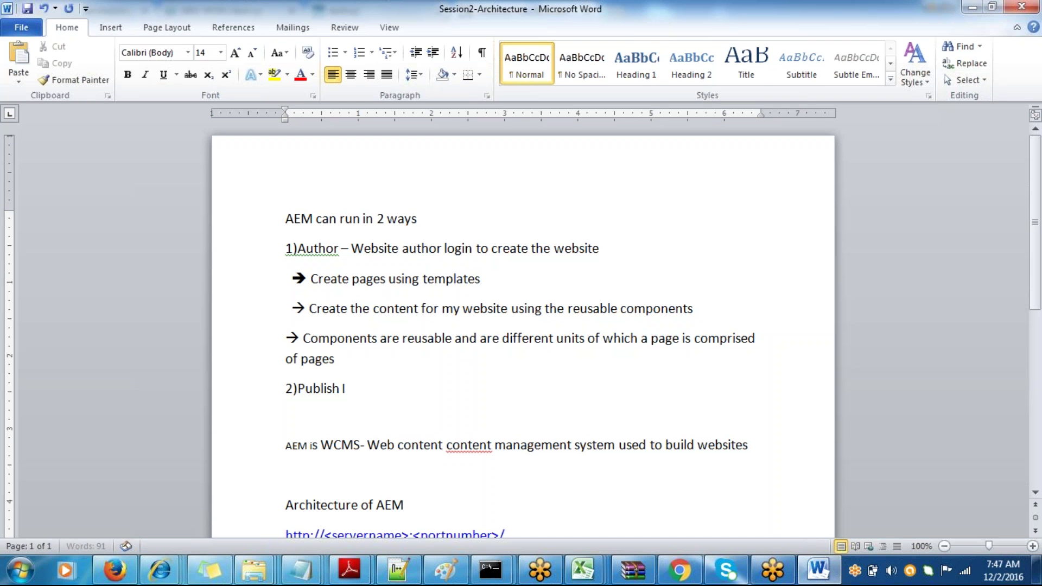
{"action": "type", "text": "Instan"}
{"action": "left_click", "coordinate": [429, 234]}
{"action": "type", "text": "or 2 m"}
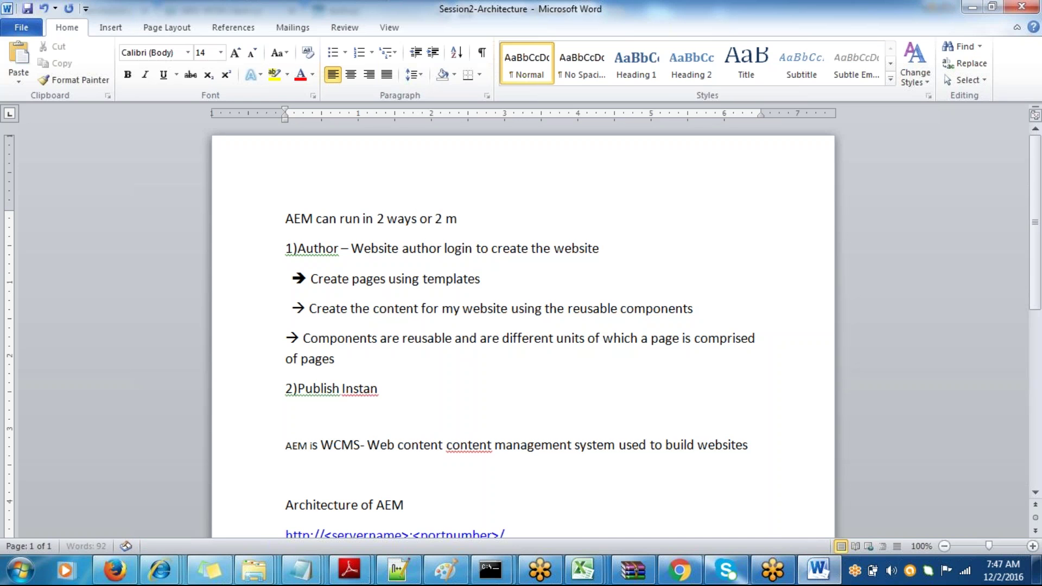
{"action": "type", "text": "odes"}
{"action": "left_click", "coordinate": [379, 378]}
{"action": "type", "text": "ce"}
- Add the line '-->Read only and nothing is editable on publish' below Publish Instance
{"action": "key", "text": "Return"}
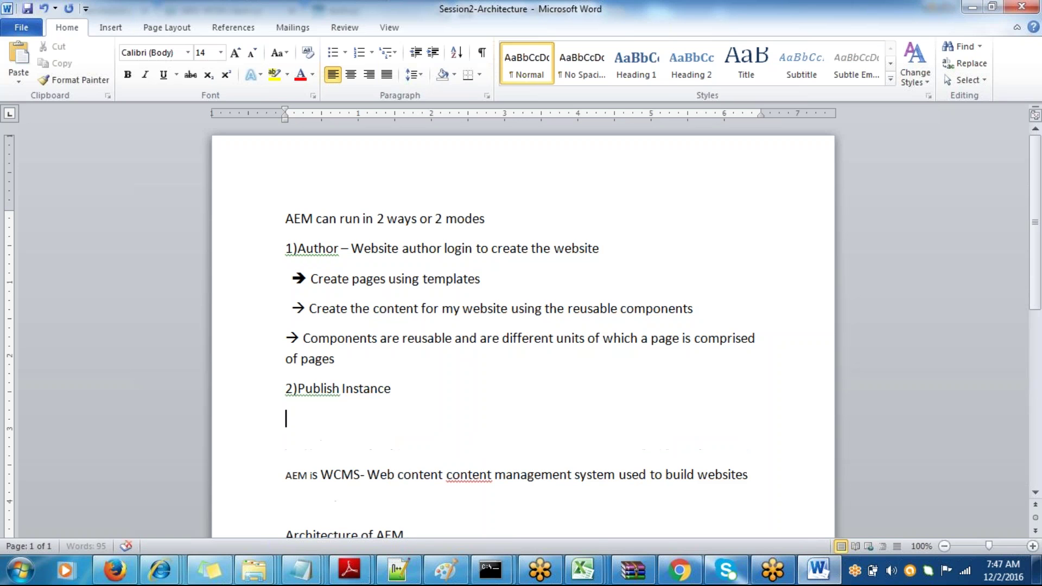
{"action": "type", "text": "-->"}
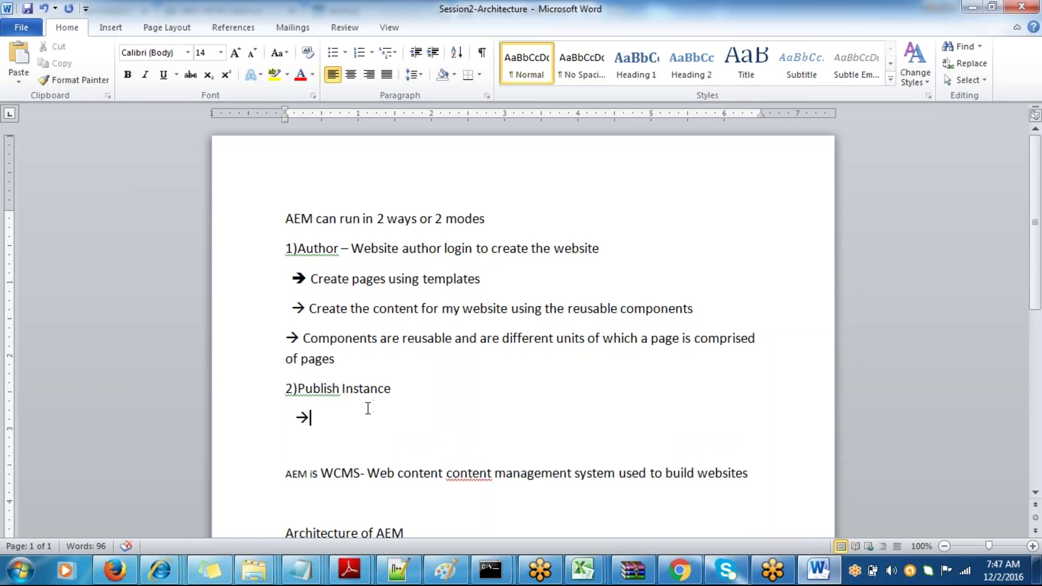
{"action": "type", "text": "Read onl"}
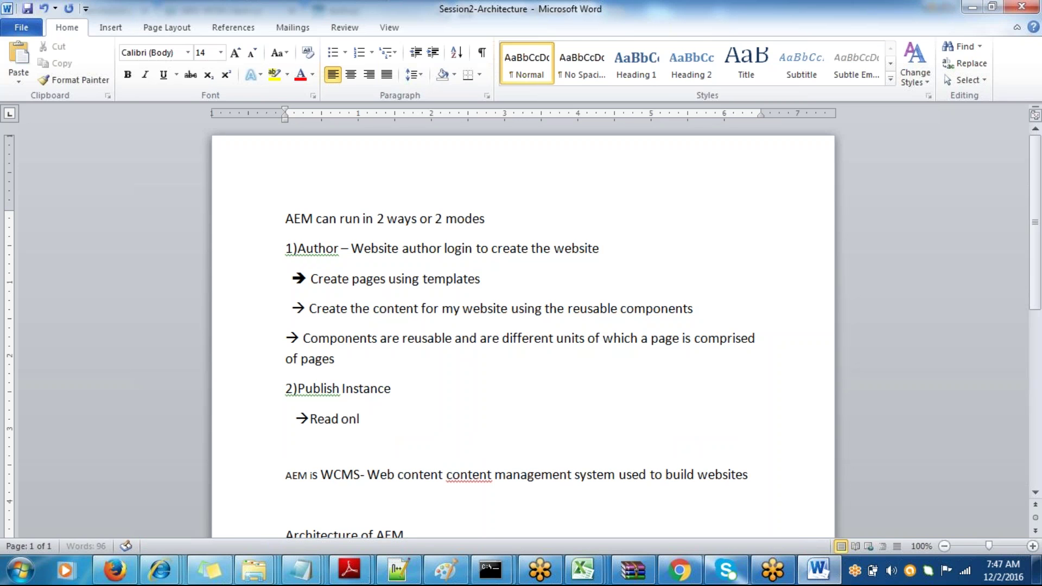
{"action": "type", "text": "y and nonthing"}
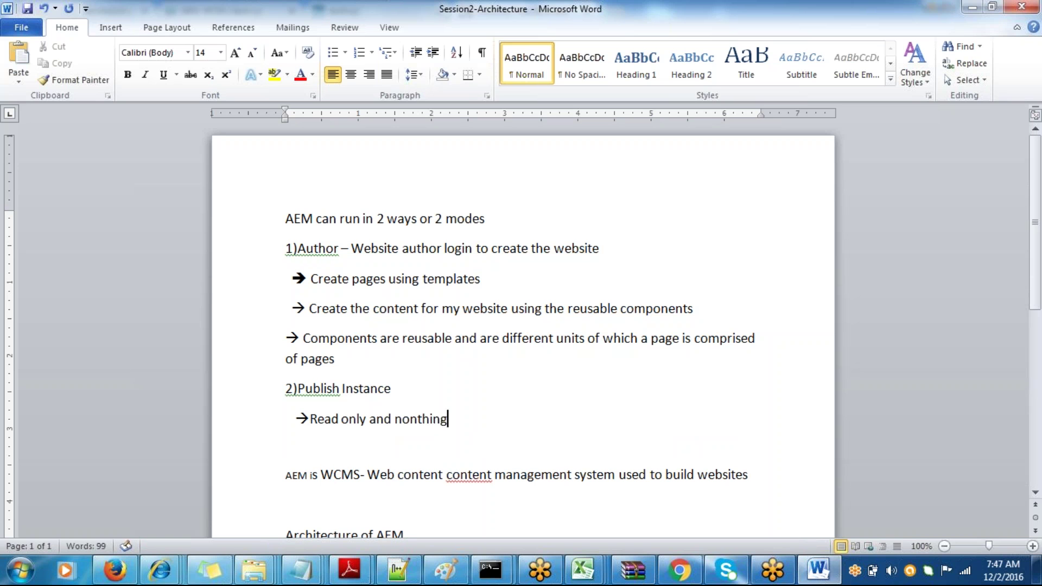
{"action": "key", "text": "BackSpace"}
{"action": "key", "text": "BackSpace"}
{"action": "key", "text": "BackSpace"}
{"action": "key", "text": "BackSpace"}
{"action": "key", "text": "BackSpace"}
{"action": "key", "text": "BackSpace"}
{"action": "type", "text": "thi"}
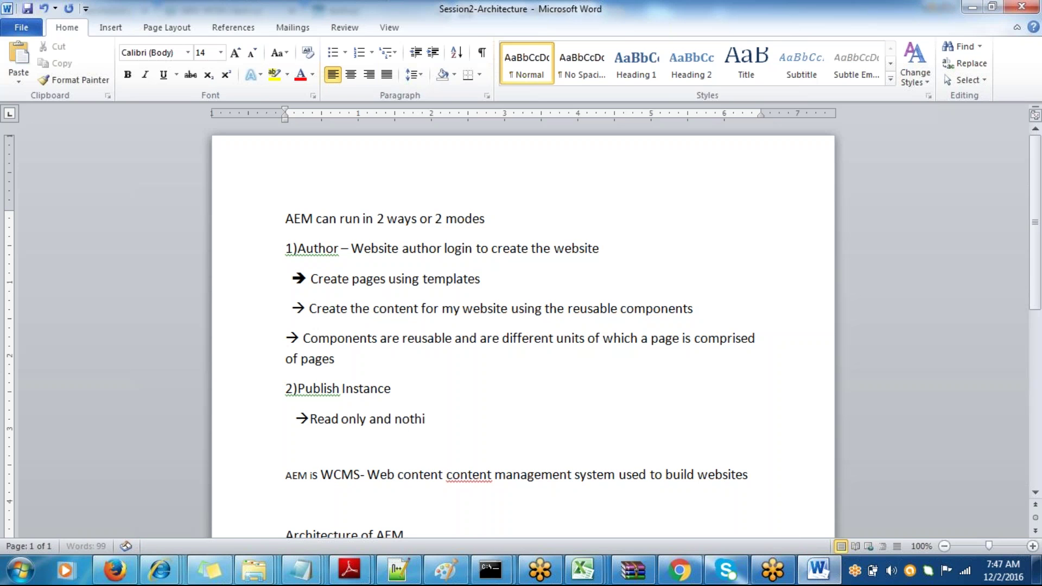
{"action": "type", "text": "ng is editable n"}
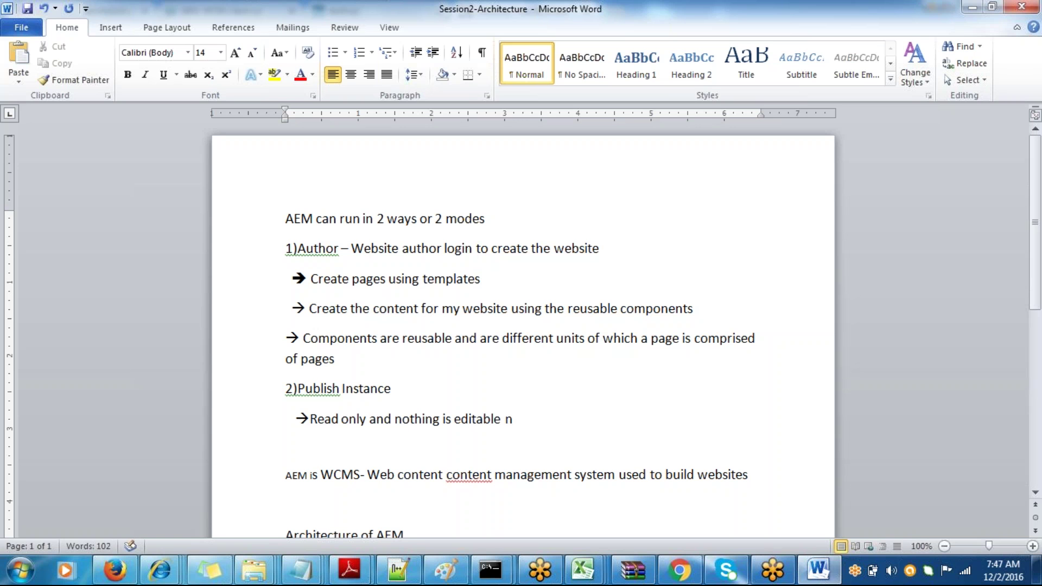
{"action": "key", "text": "BackSpace"}
{"action": "type", "text": "on publish"}
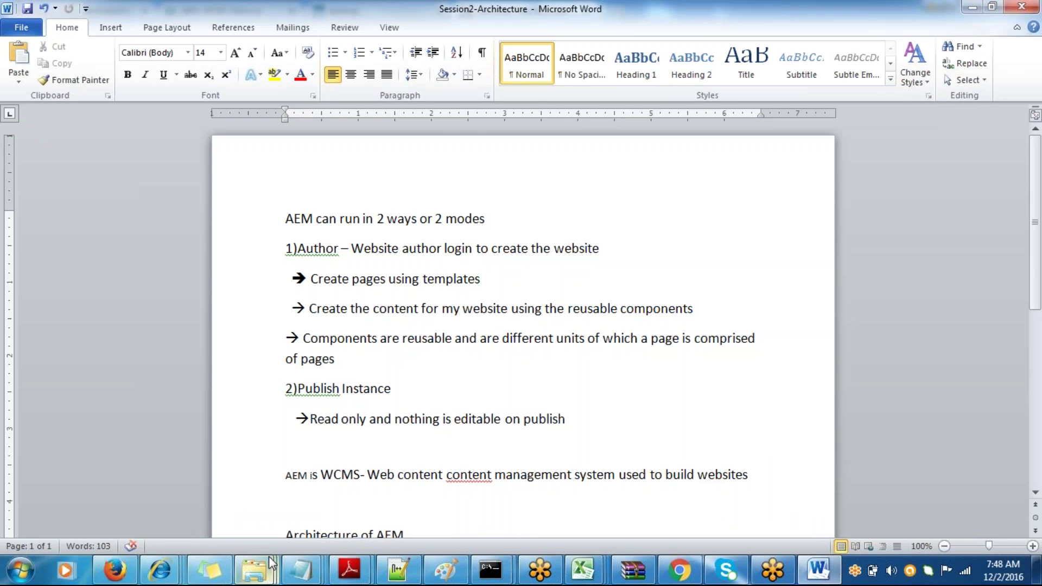
- Check the cq-author-p4502 jar in the Author_instance_batch3 folder, then return to the notes
{"action": "mouse_move", "coordinate": [270, 565]}
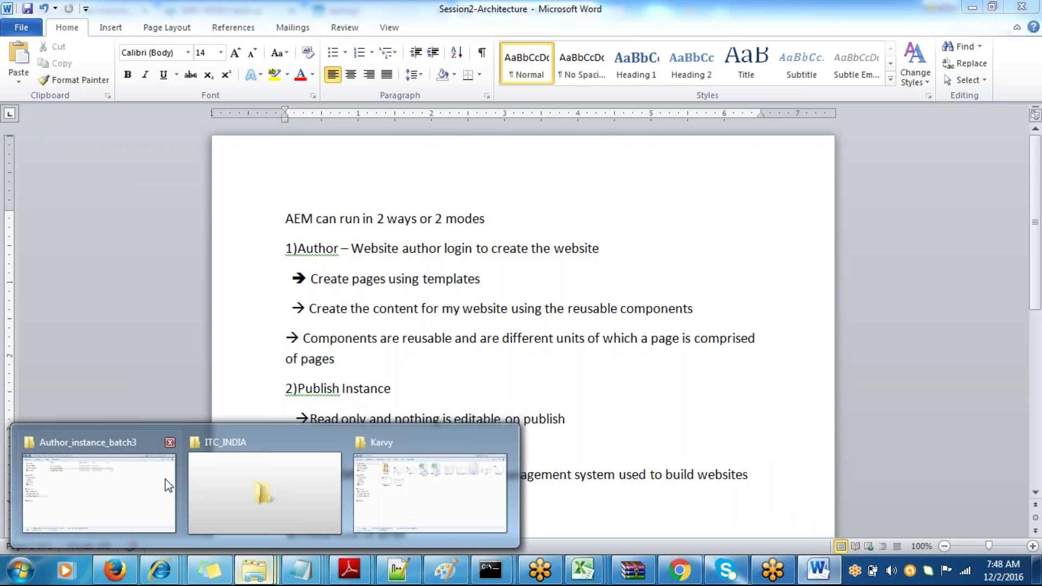
{"action": "left_click", "coordinate": [144, 470]}
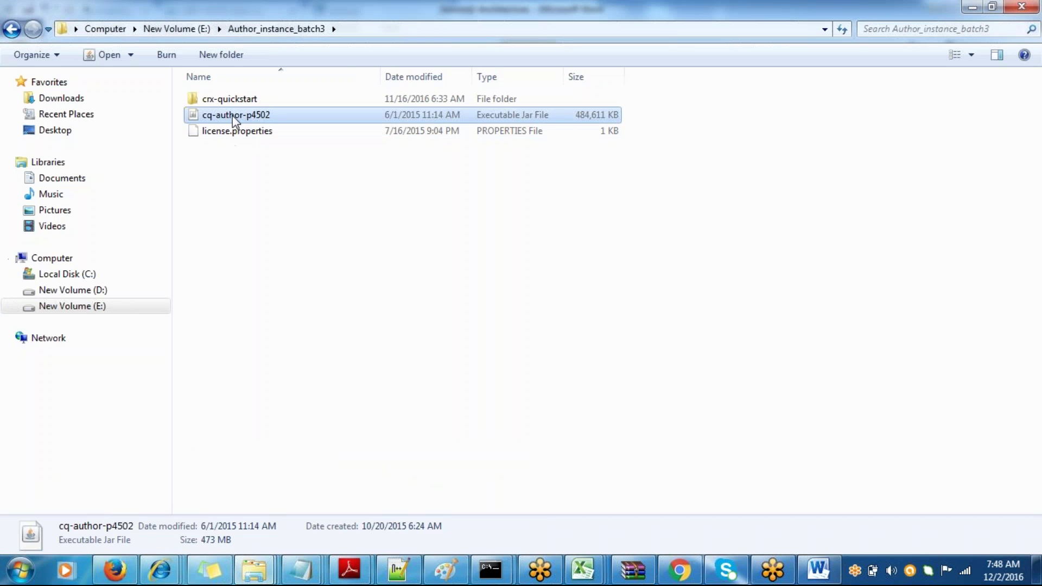
{"action": "key", "text": "alt+Tab"}
- Add an empty '-->' arrow line below the reusable-components note
{"action": "left_click", "coordinate": [350, 359]}
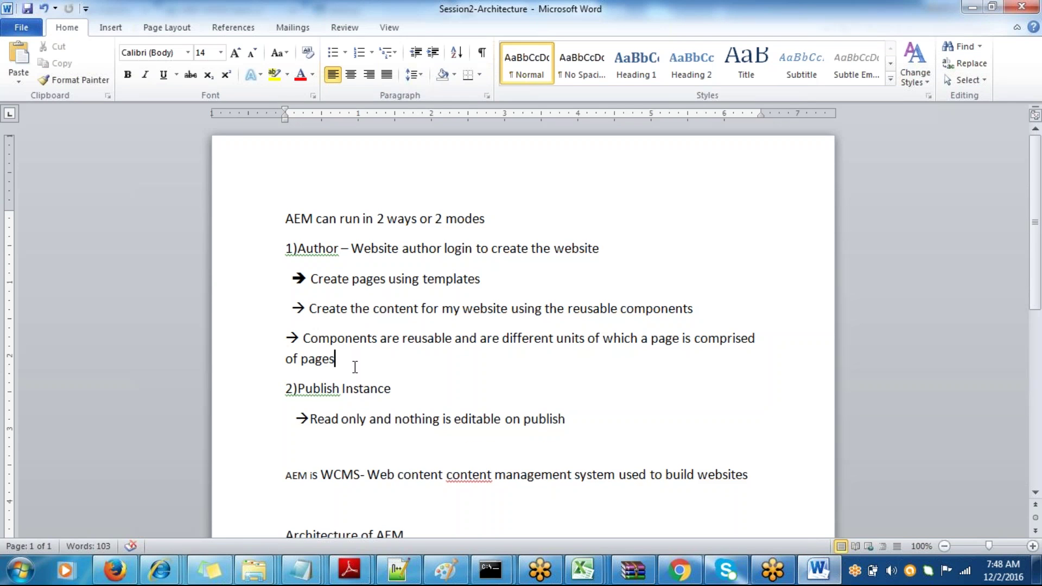
{"action": "key", "text": "Return"}
{"action": "type", "text": "-->"}
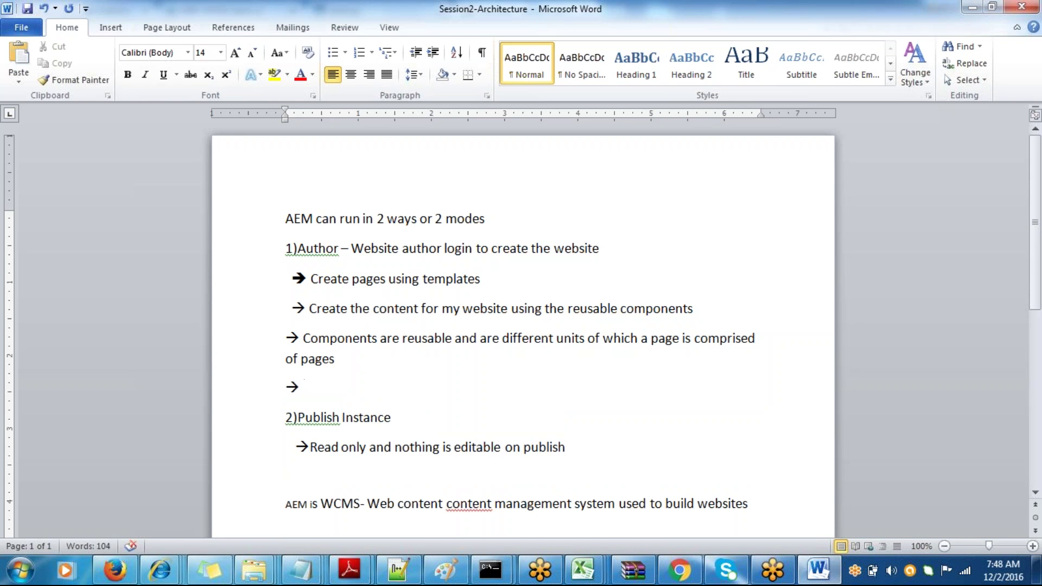
{"action": "key", "text": "alt+Tab"}
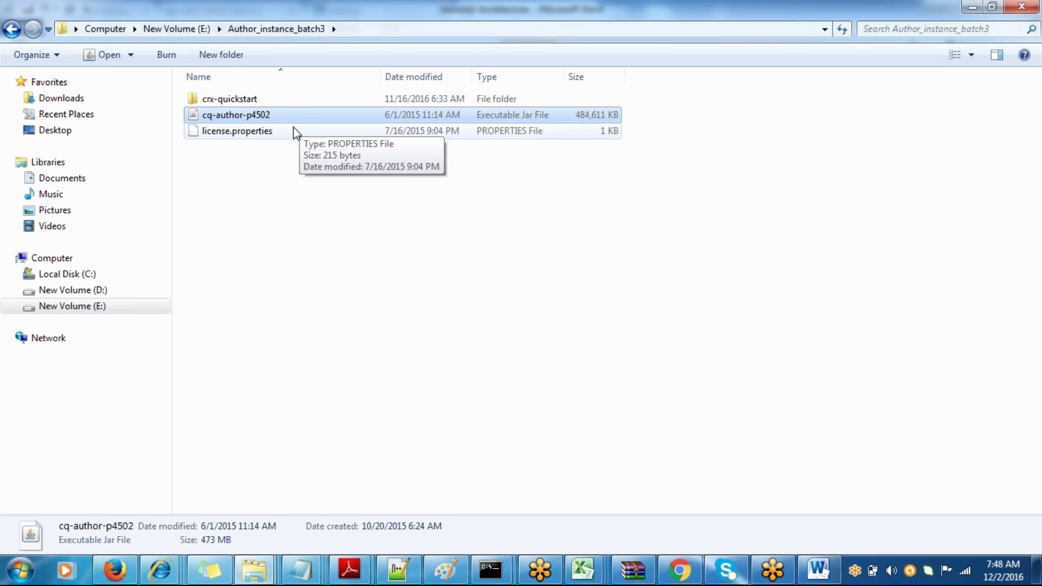
{"action": "key", "text": "alt+Tab"}
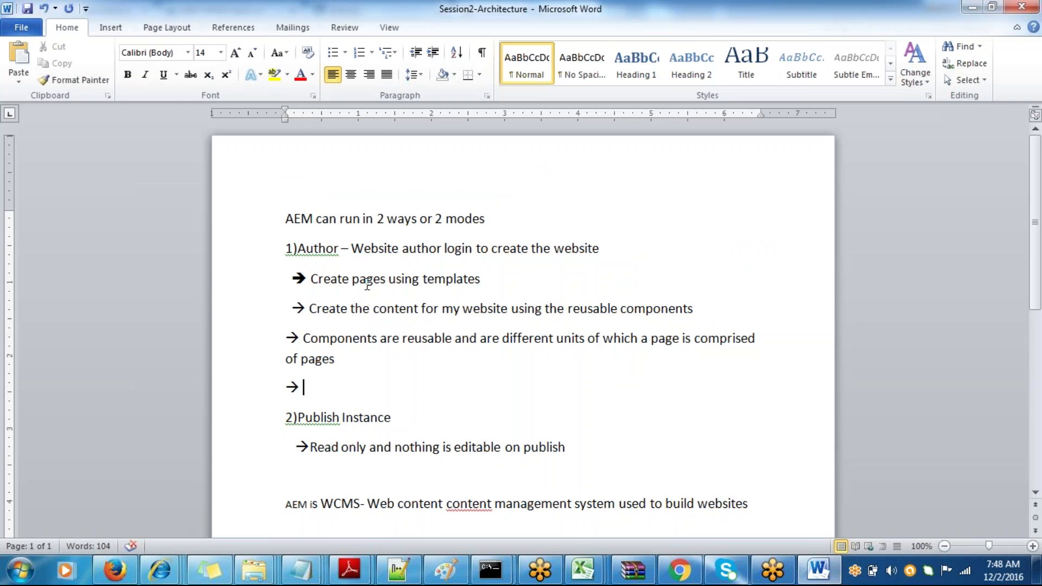
{"action": "type", "text": "c"}
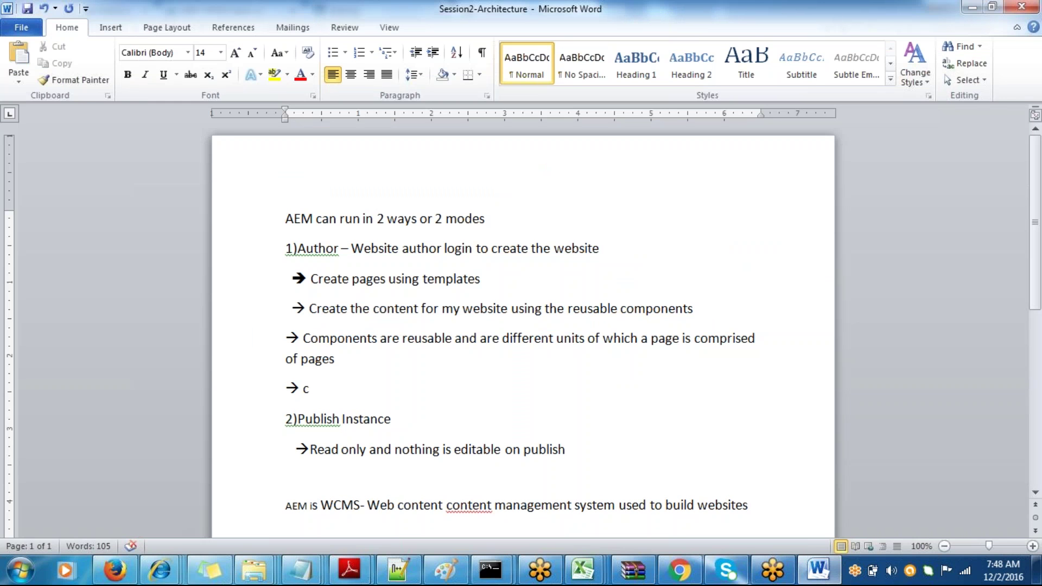
{"action": "key", "text": "BackSpace"}
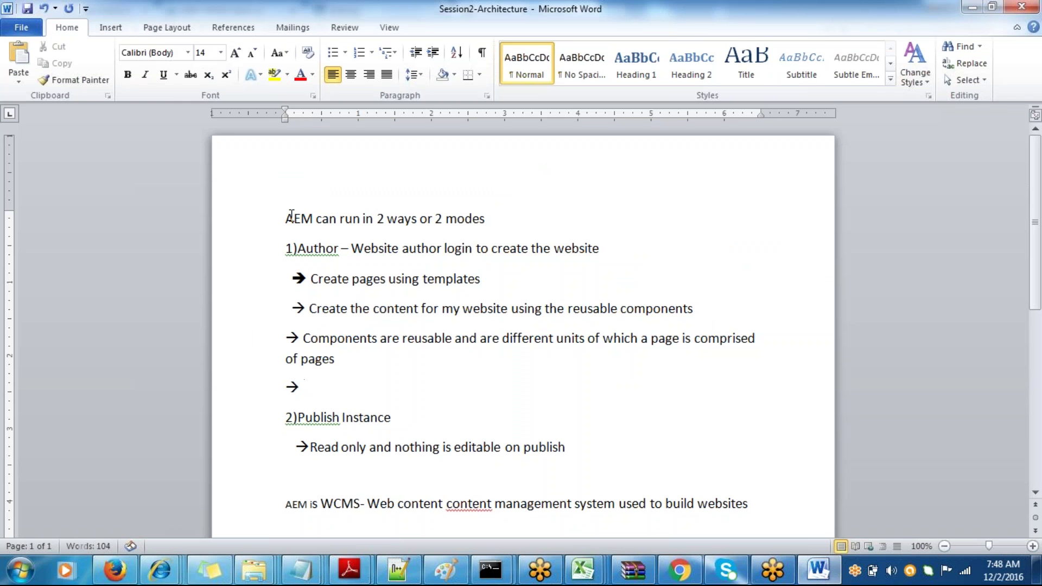
- Insert the heading 'Naming convention for AEM jar -' at the top of the notes
{"action": "left_click", "coordinate": [287, 218]}
{"action": "key", "text": "Return"}
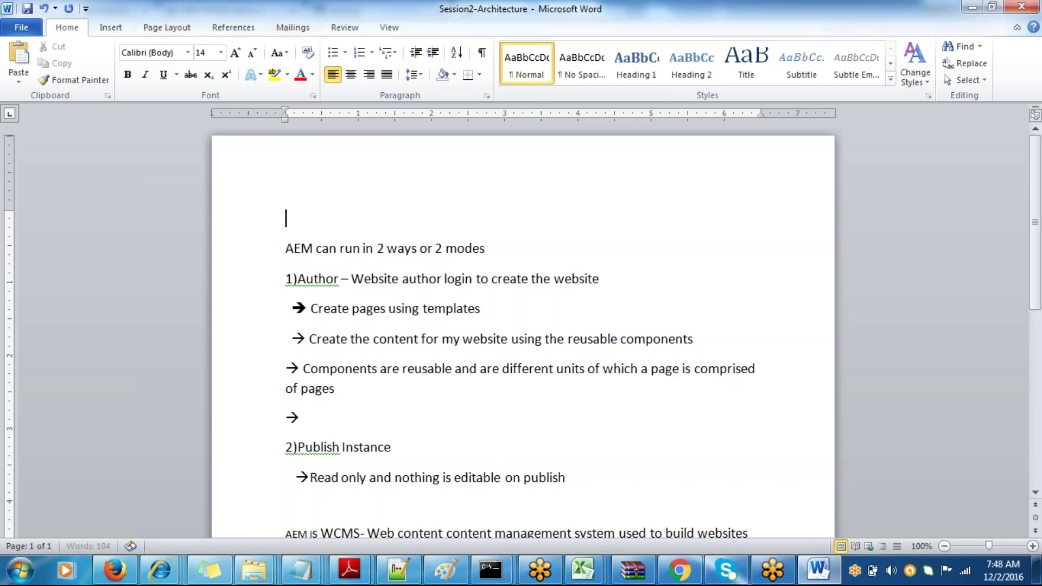
{"action": "type", "text": "A"}
{"action": "key", "text": "BackSpace"}
{"action": "type", "text": "Nam"}
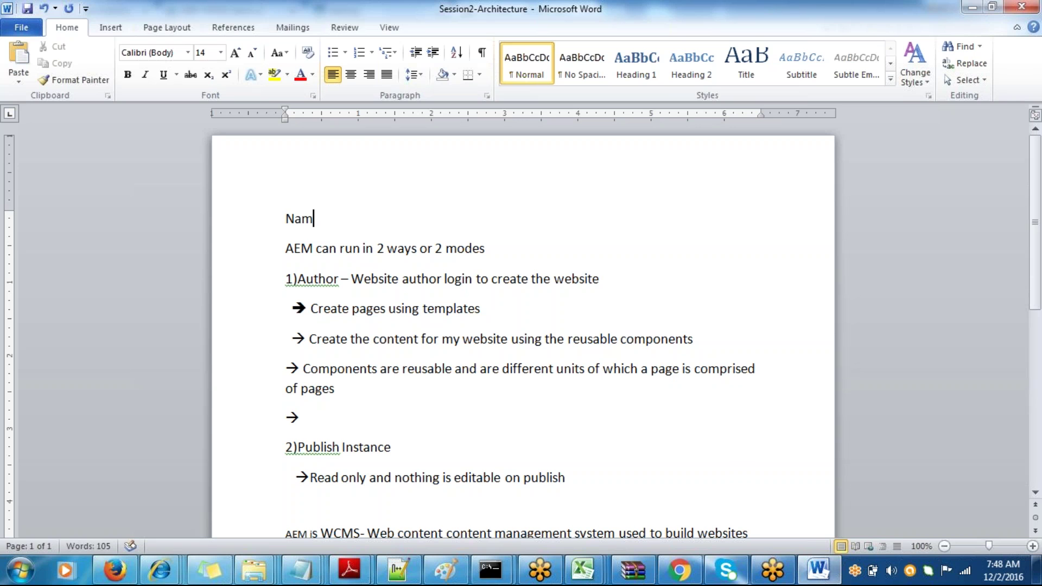
{"action": "type", "text": "ing convent"}
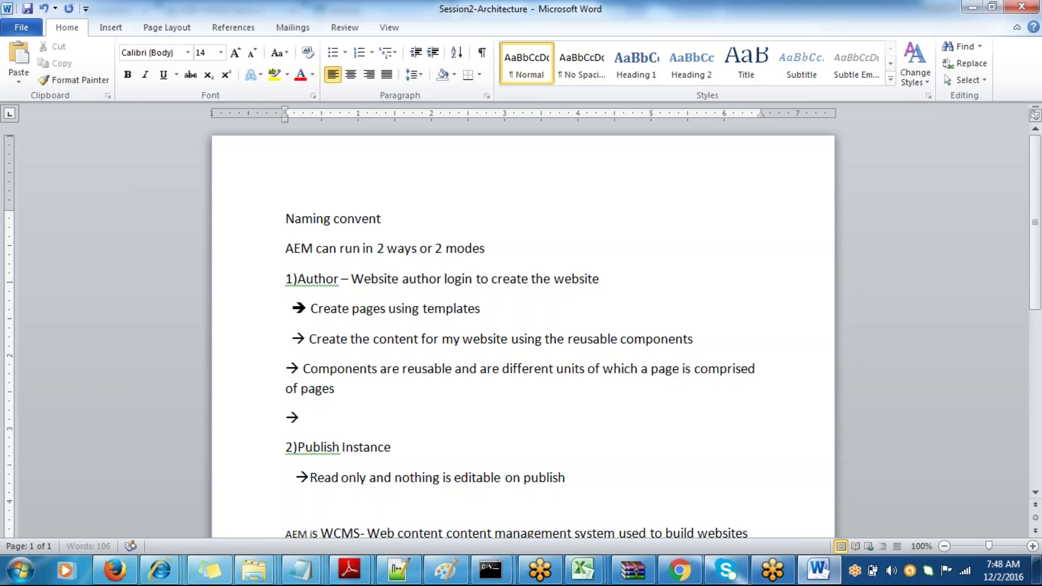
{"action": "type", "text": "ion for AEM jar -"}
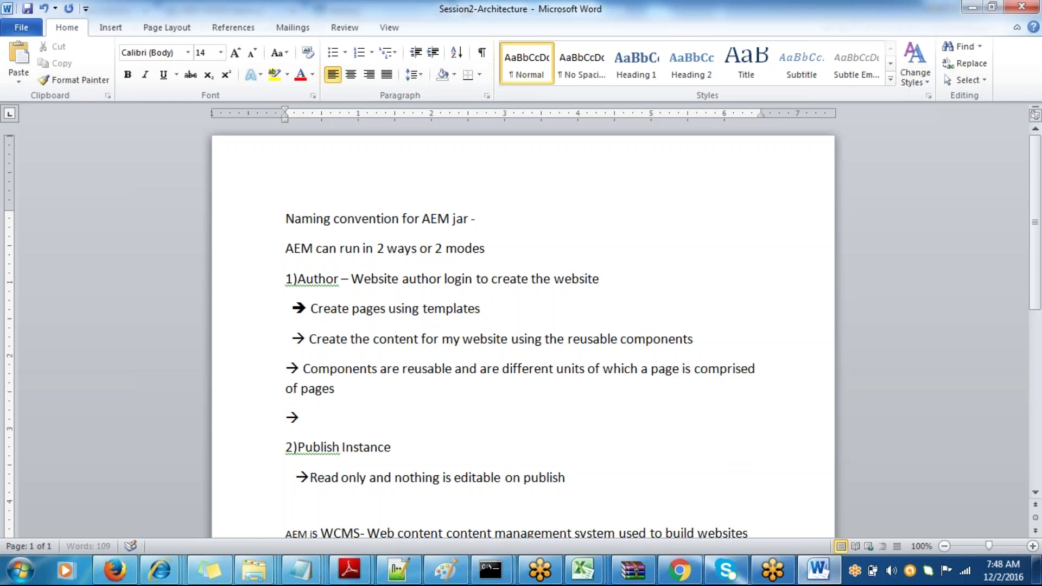
- Write the pattern cq-<runmode>-p<portnumber>.jar beneath the heading, checking it against the real jar name
{"action": "key", "text": "Return"}
{"action": "key", "text": "Return"}
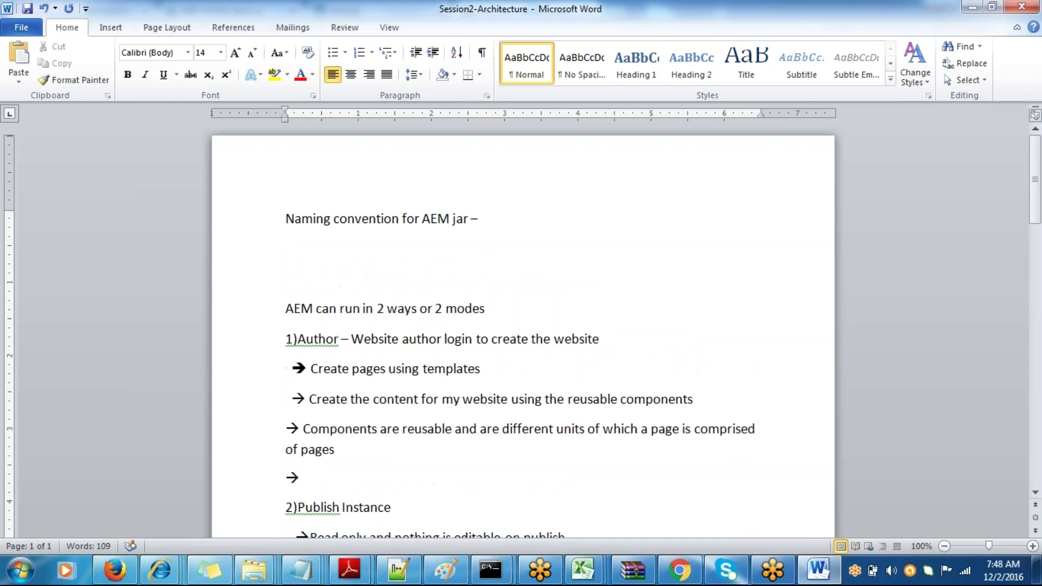
{"action": "key", "text": "BackSpace"}
{"action": "type", "text": "cq"}
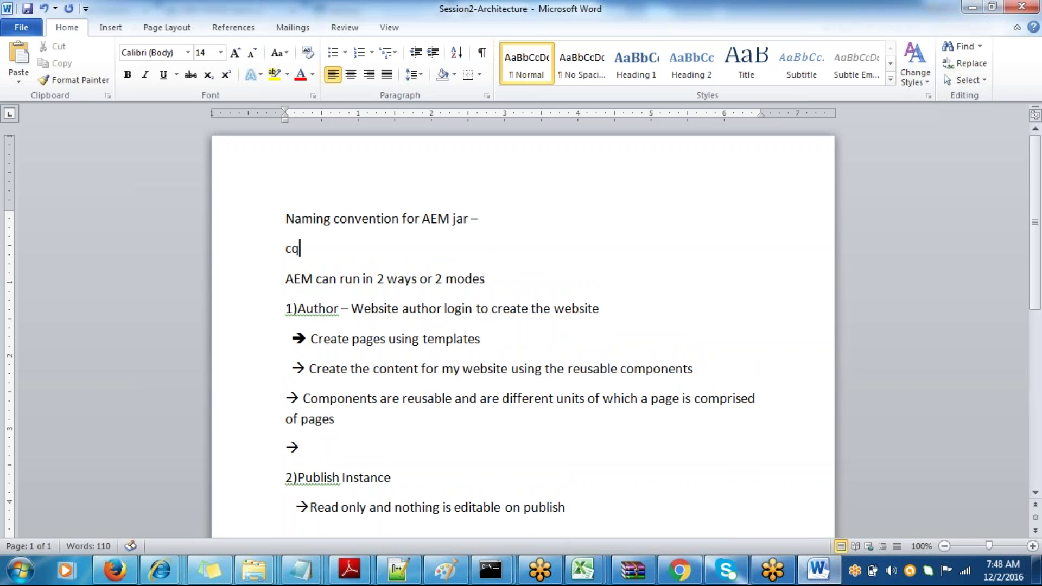
{"action": "type", "text": "-<runmode"}
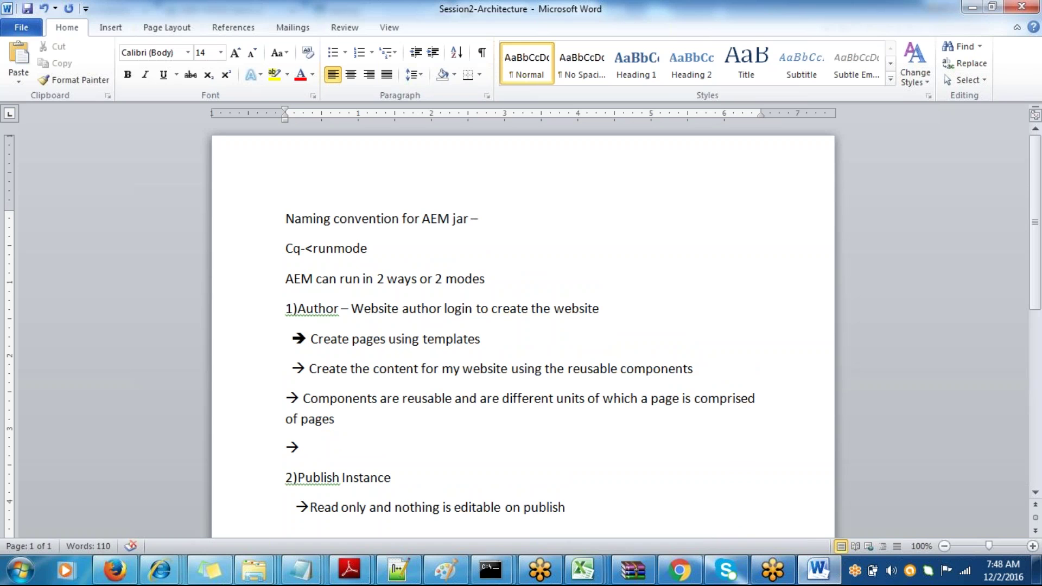
{"action": "type", "text": ">-p<portnumber"}
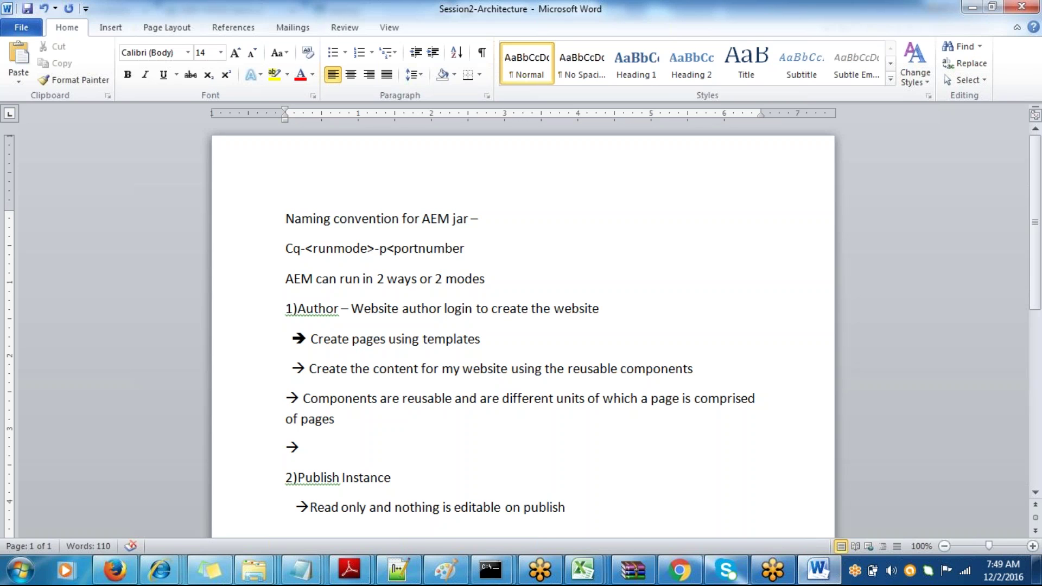
{"action": "type", "text": ">.jar"}
{"action": "key", "text": "alt+Tab"}
{"action": "key", "text": "alt+Tab"}
{"action": "left_click", "coordinate": [309, 449]}
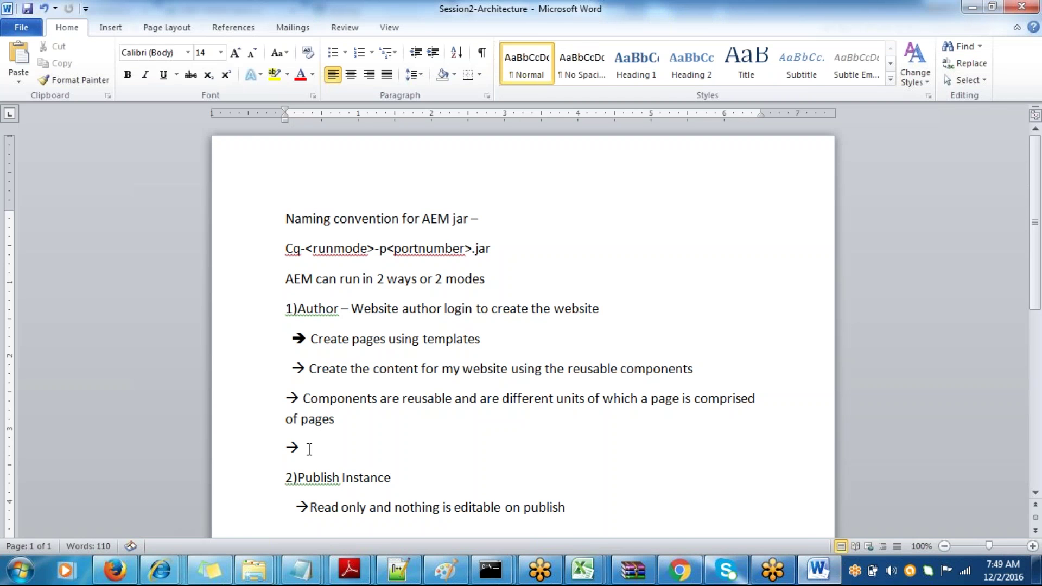
- Fill the Author arrow line with 'Author instances run on even number ports'
{"action": "type", "text": "Author "}
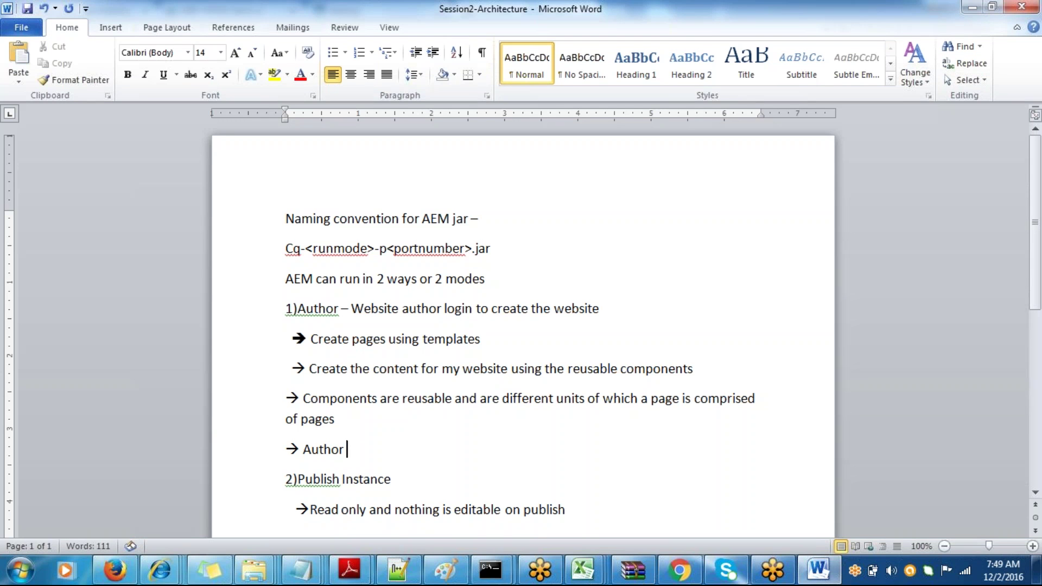
{"action": "type", "text": "instances r"}
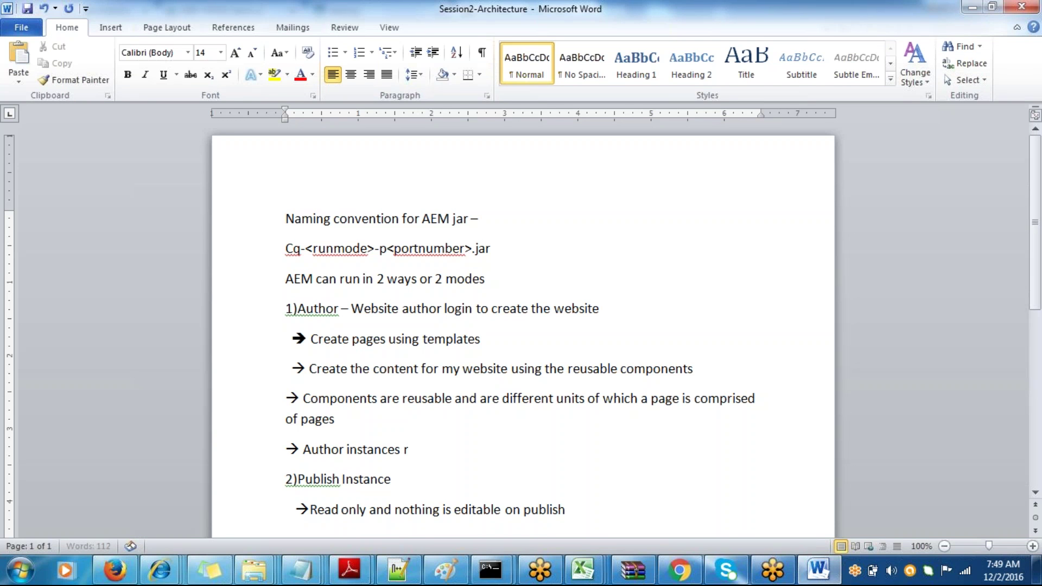
{"action": "type", "text": "un on even numb"}
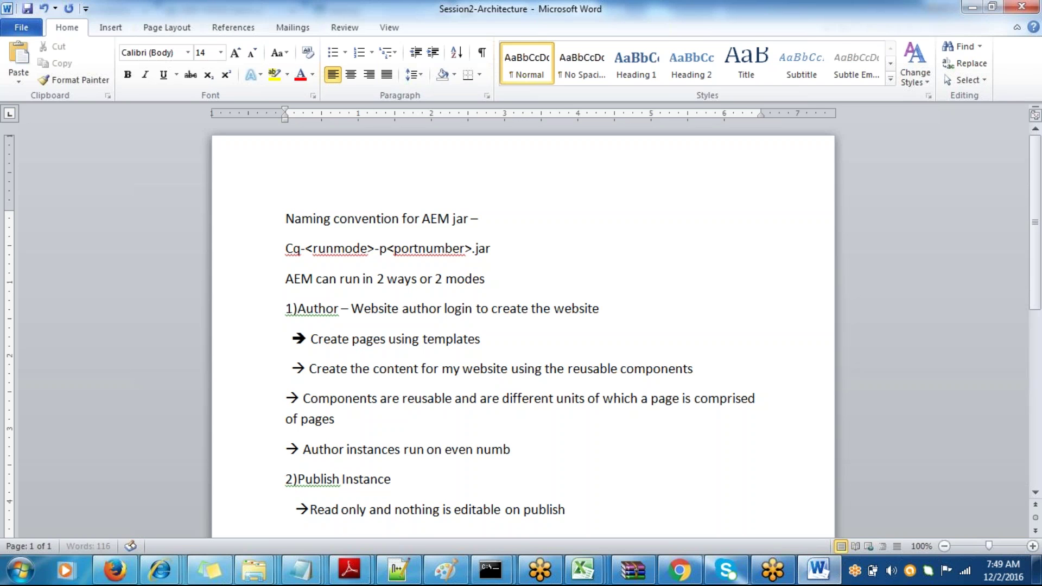
{"action": "type", "text": "er ports"}
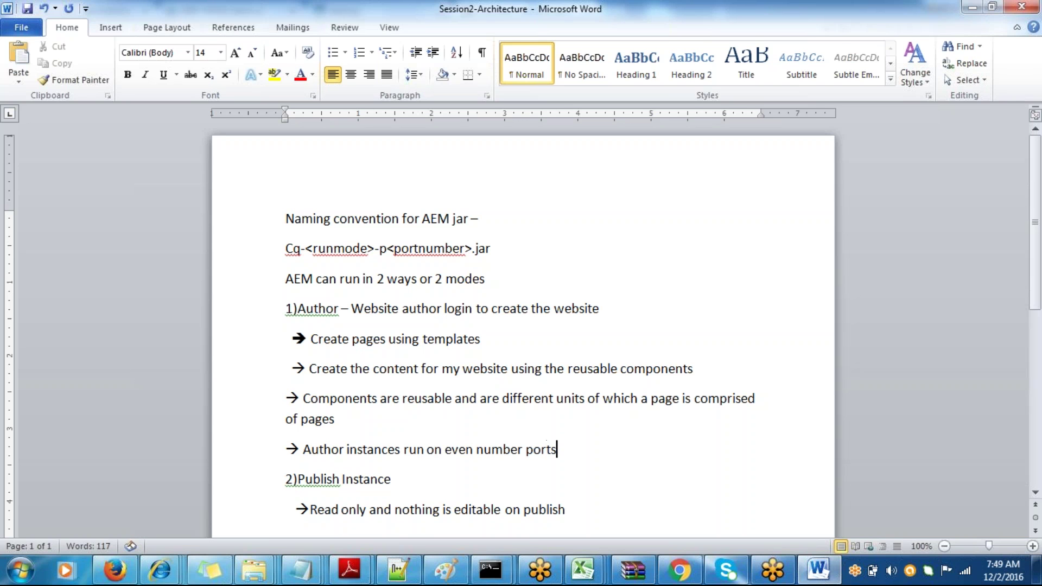
{"action": "left_click", "coordinate": [286, 536]}
{"action": "type", "text": "AEM is WCMS- Web content content management system used to build websites"}
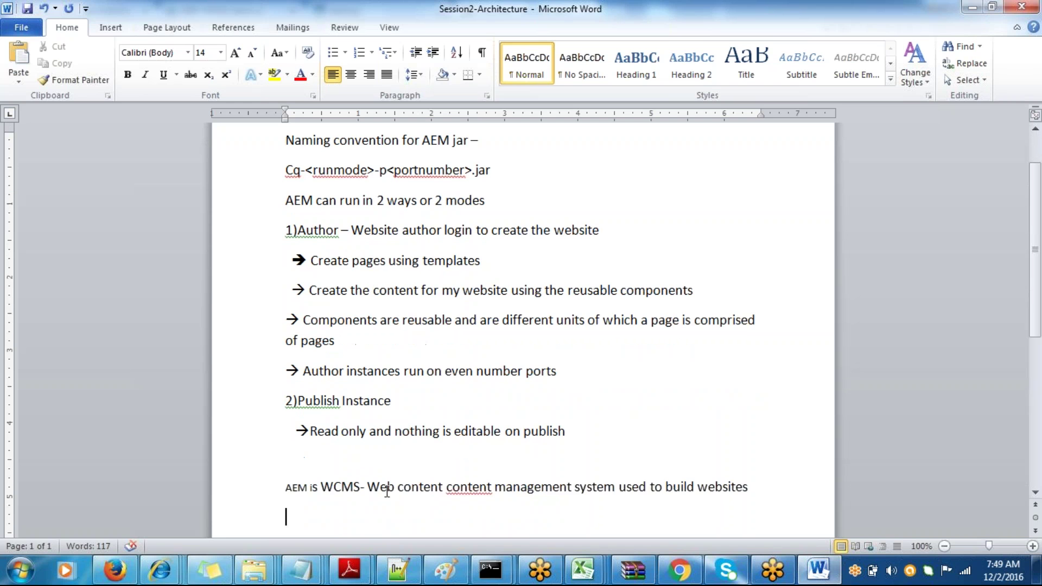
- Add '---> Publish instances run on odd number ports' below the read-only note
{"action": "left_click", "coordinate": [609, 438]}
{"action": "key", "text": "Return"}
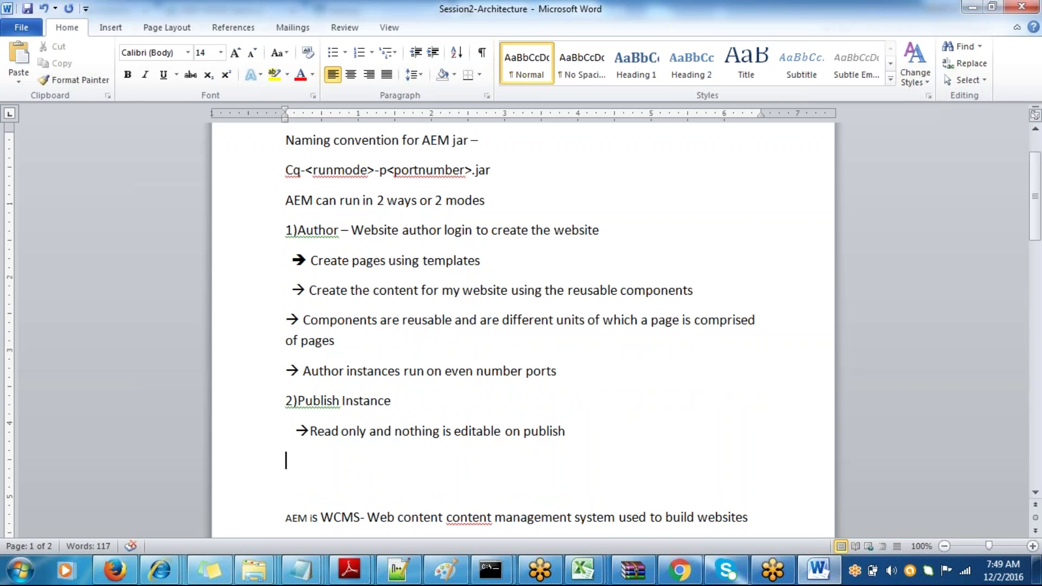
{"action": "type", "text": "---"}
{"action": "type", "text": ">"}
{"action": "type", "text": " Publish"}
{"action": "type", "text": " i"}
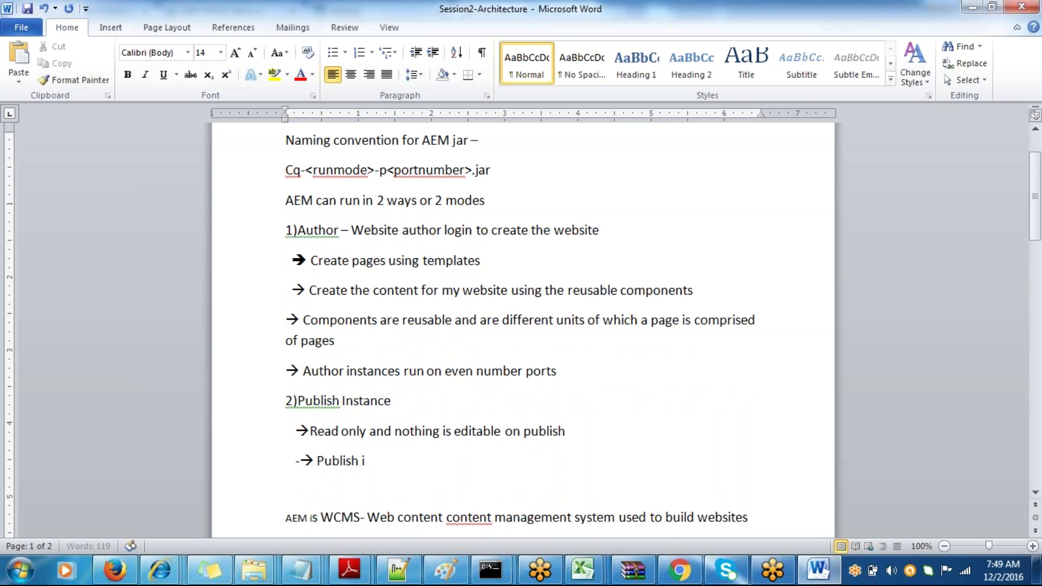
{"action": "type", "text": "nstances run on odd nu"}
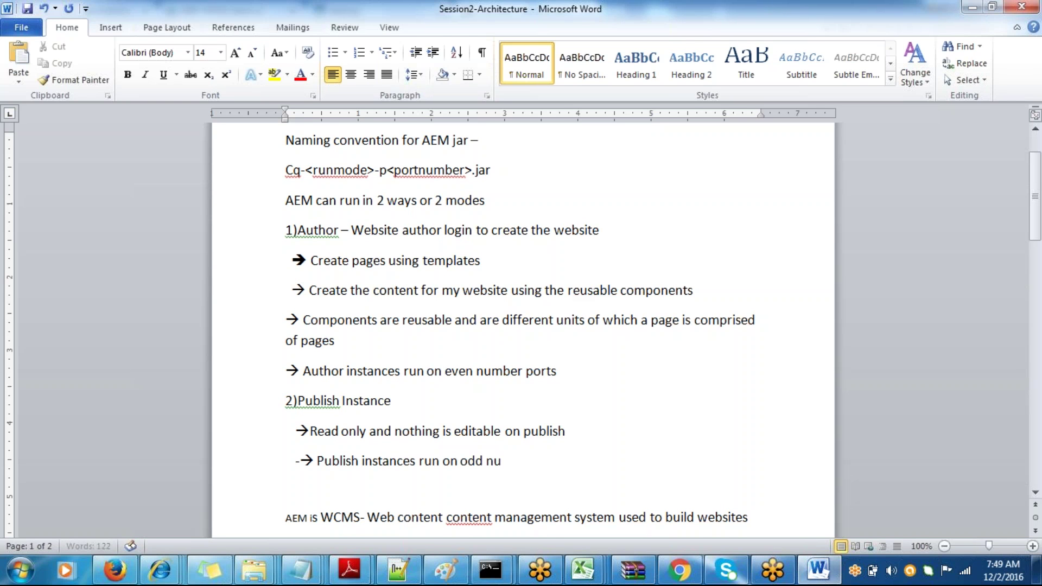
{"action": "type", "text": "mber ports"}
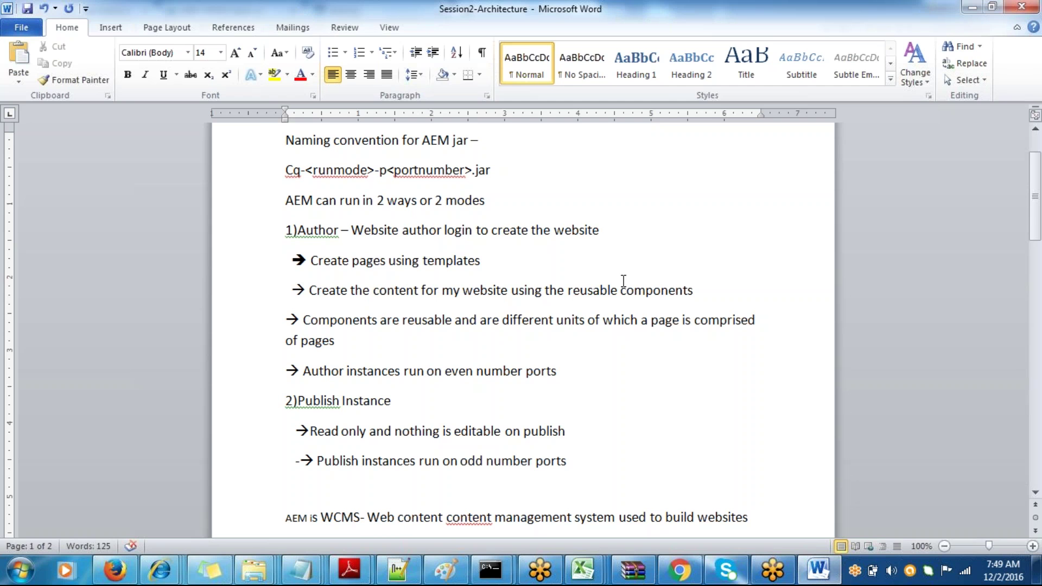
{"action": "key", "text": "alt+Tab"}
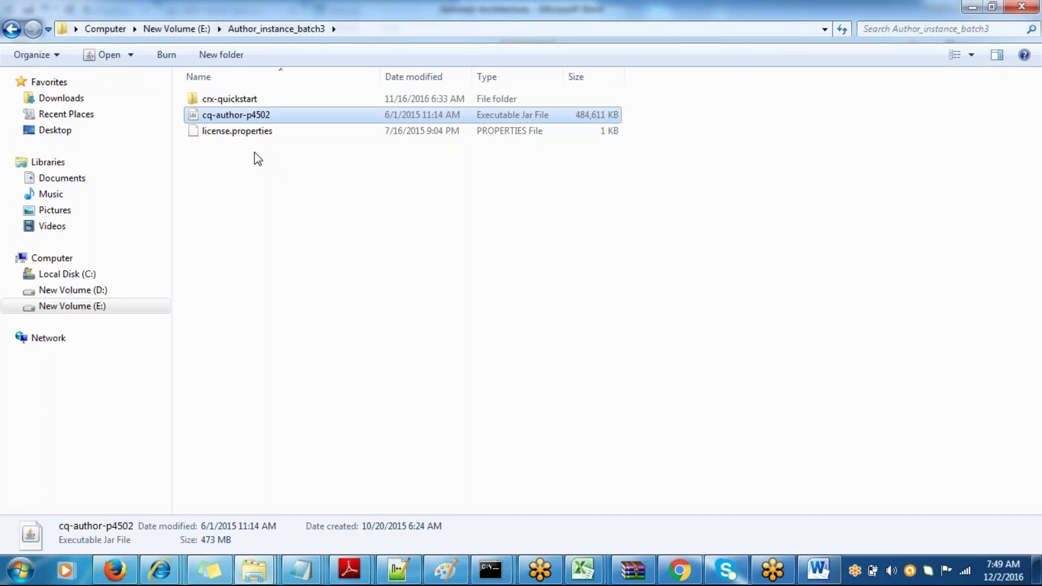
{"action": "key", "text": "alt+Tab"}
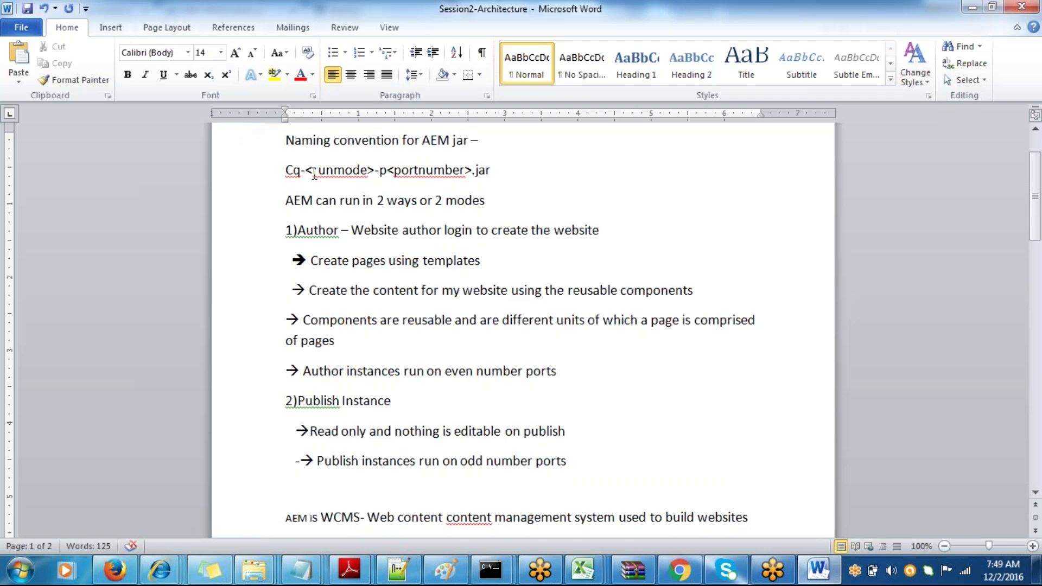
{"action": "key", "text": "alt+Tab"}
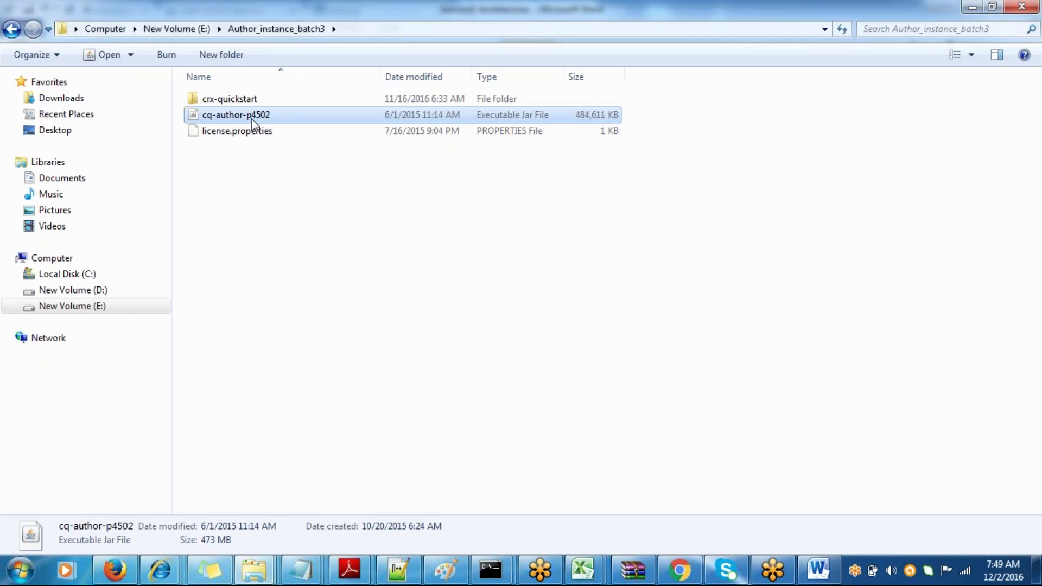
{"action": "key", "text": "alt+Tab"}
{"action": "key", "text": "alt+Tab"}
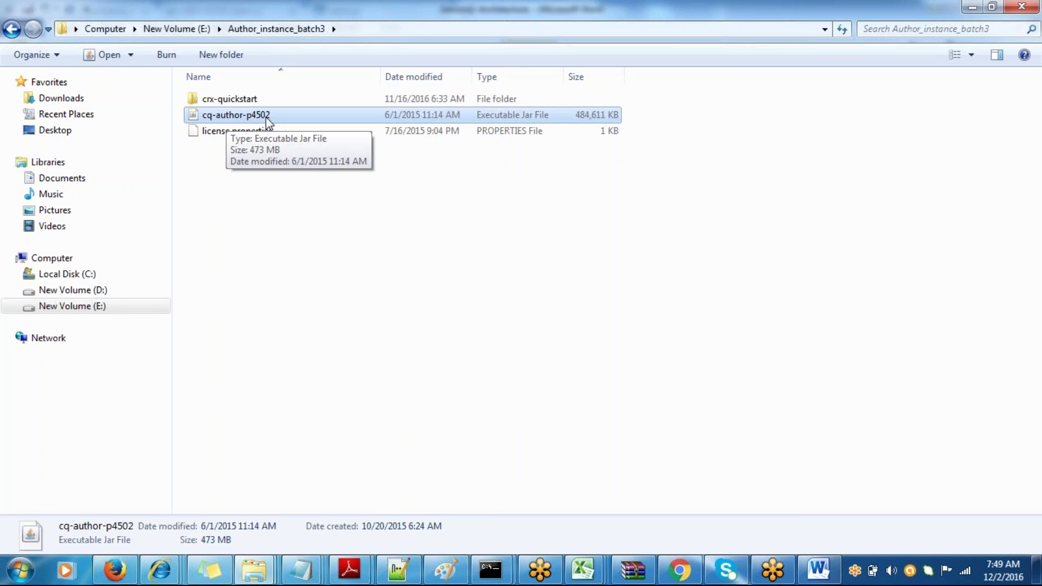
{"action": "key", "text": "alt+Tab"}
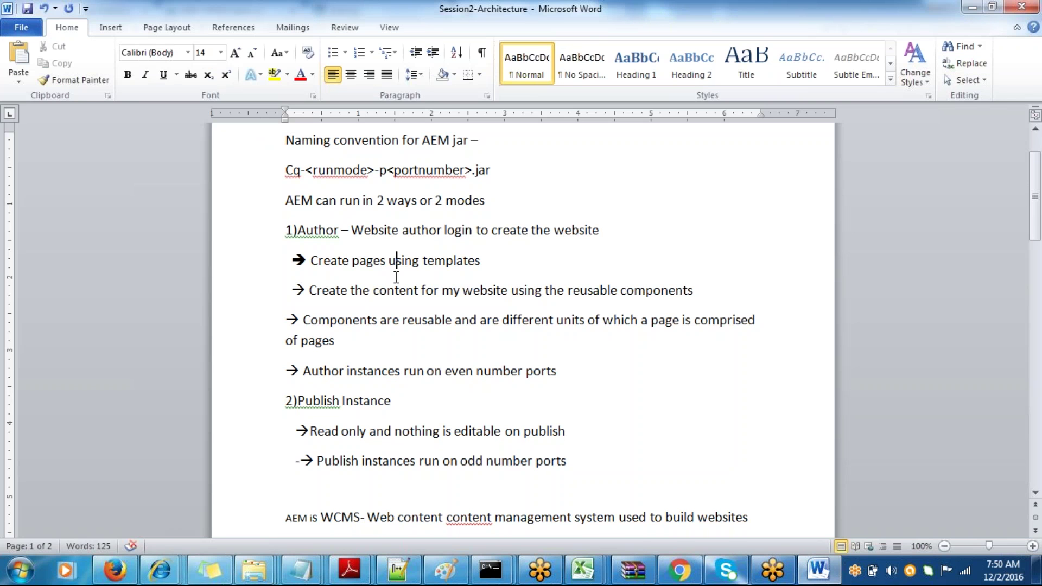
{"action": "key", "text": "alt+Tab"}
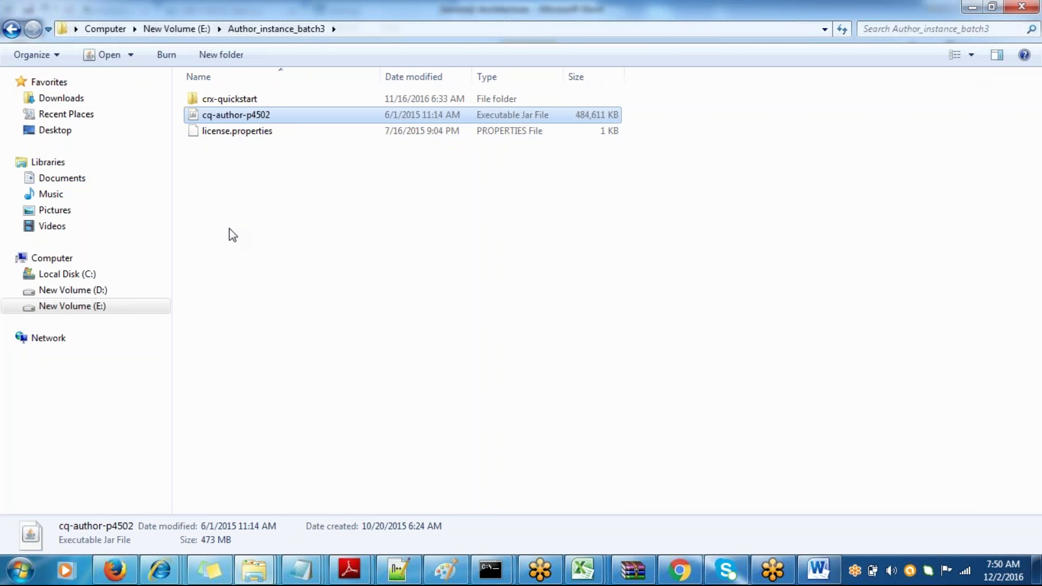
{"action": "key", "text": "alt+Tab"}
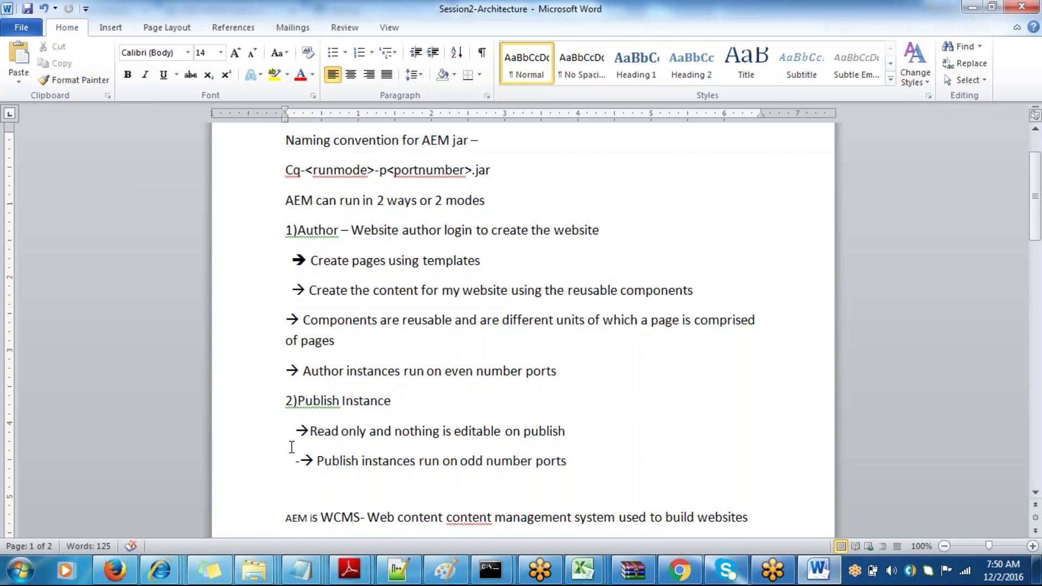
{"action": "key", "text": "alt+Tab"}
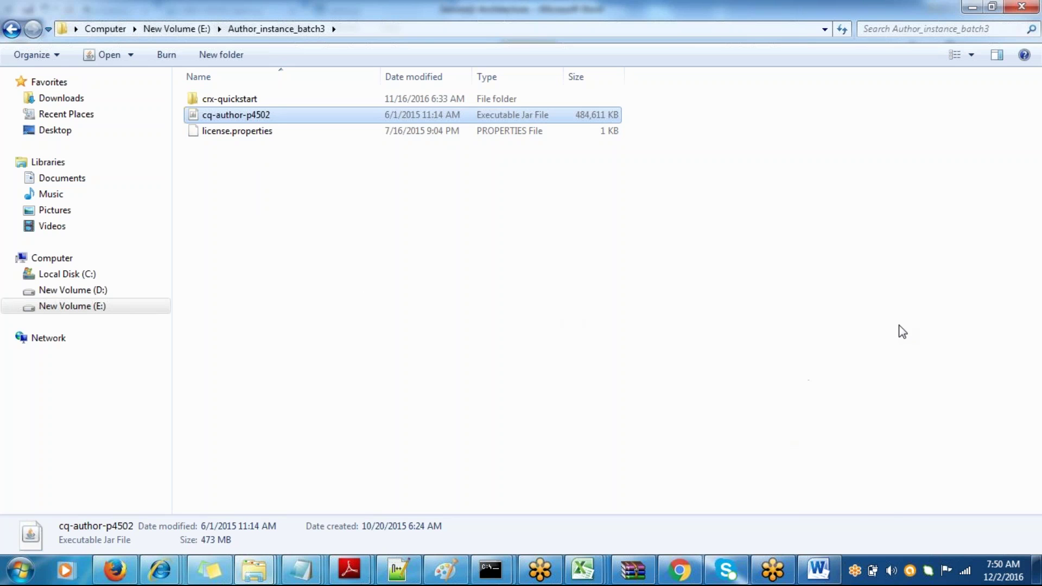
- Review the views section of the Session2-Architecture notes, selecting the localhost link and 'Index'
{"action": "left_click", "coordinate": [891, 571]}
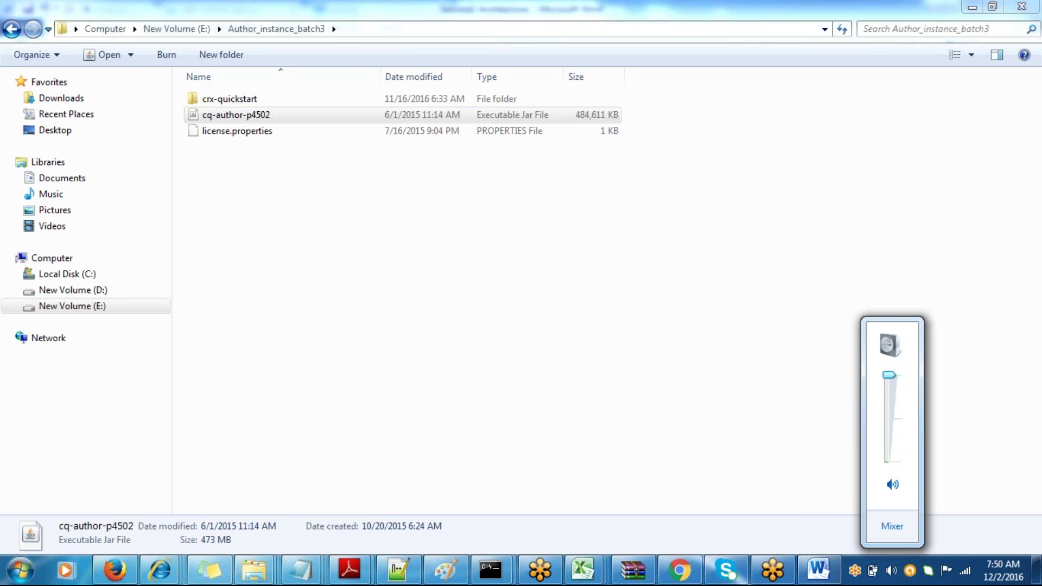
{"action": "key", "text": "alt+Tab"}
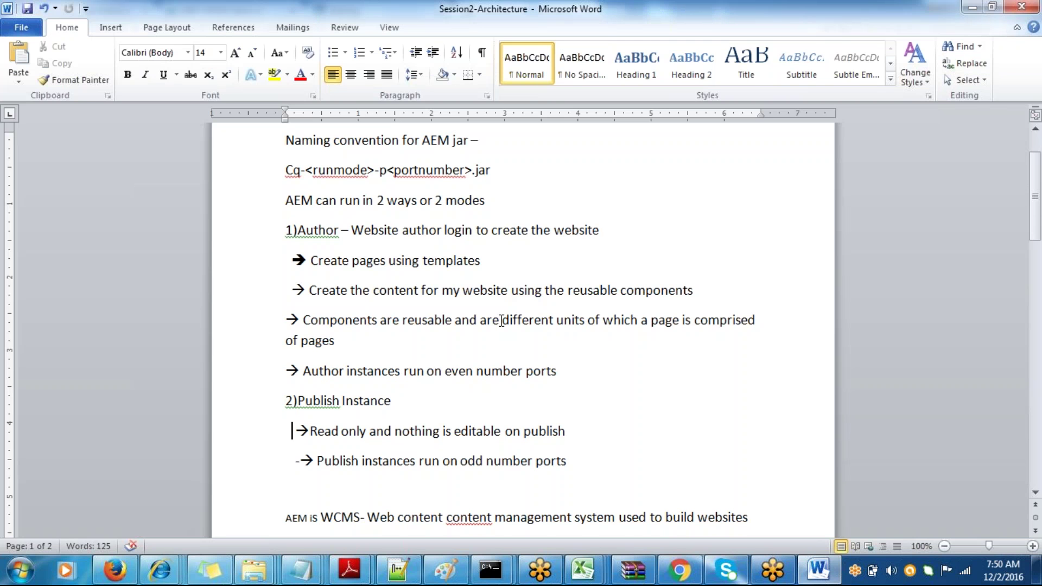
{"action": "key", "text": "alt+Tab"}
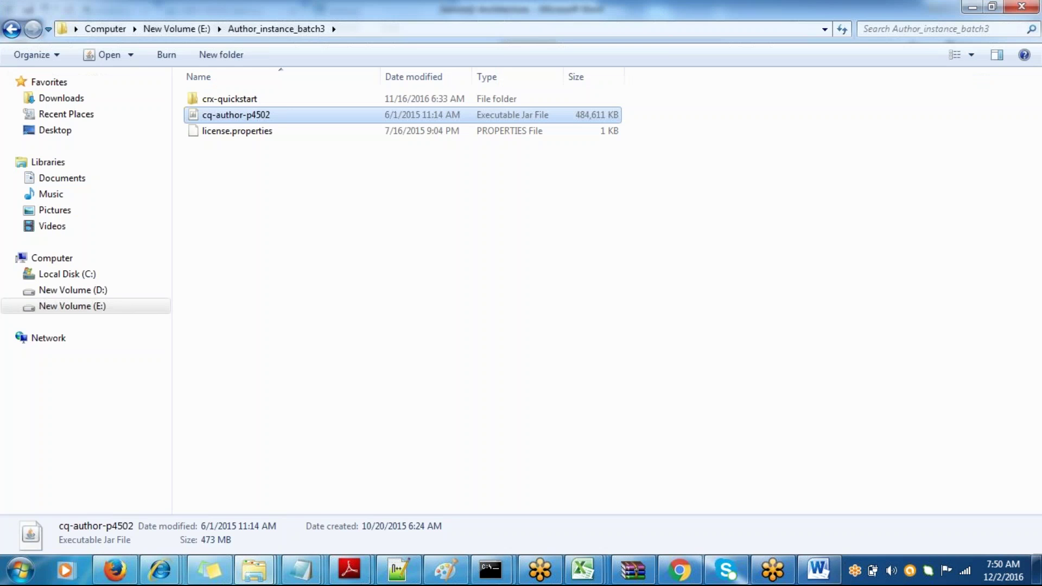
{"action": "key", "text": "alt+Tab"}
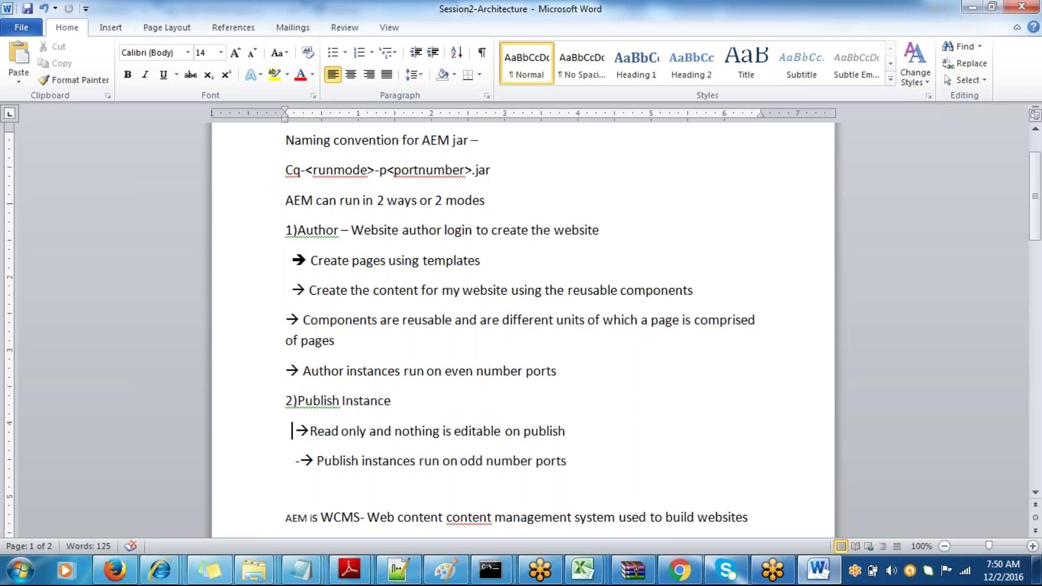
{"action": "key", "text": "Down"}
{"action": "key", "text": "Down"}
{"action": "key", "text": "Down"}
{"action": "key", "text": "Down"}
{"action": "key", "text": "Down"}
{"action": "key", "text": "Down"}
{"action": "key", "text": "Down"}
{"action": "key", "text": "Down"}
{"action": "key", "text": "Down"}
{"action": "key", "text": "Down"}
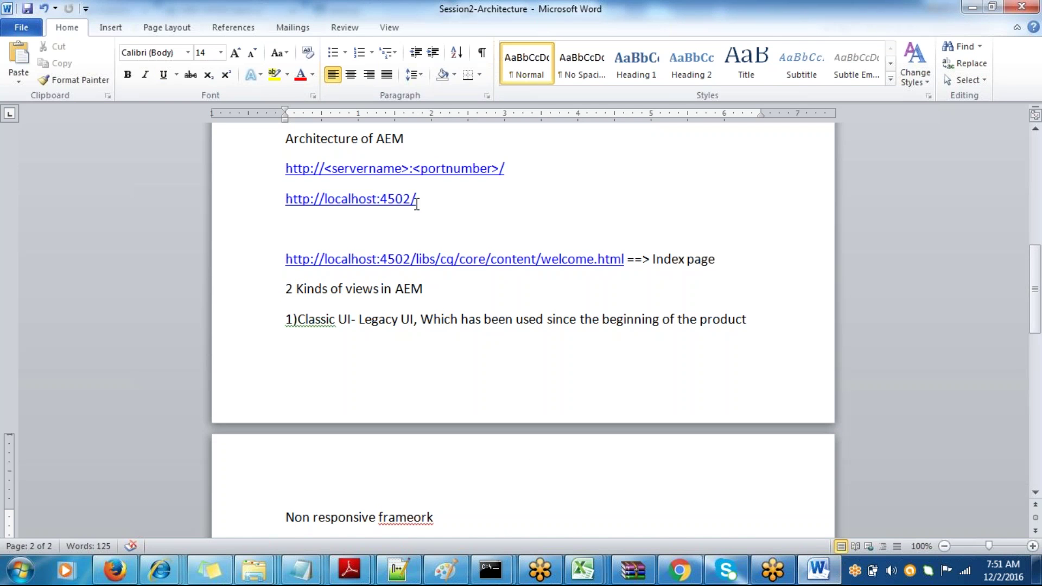
{"action": "left_click_drag", "start_coordinate": [373, 197], "coordinate": [348, 198]}
{"action": "key", "text": "Down"}
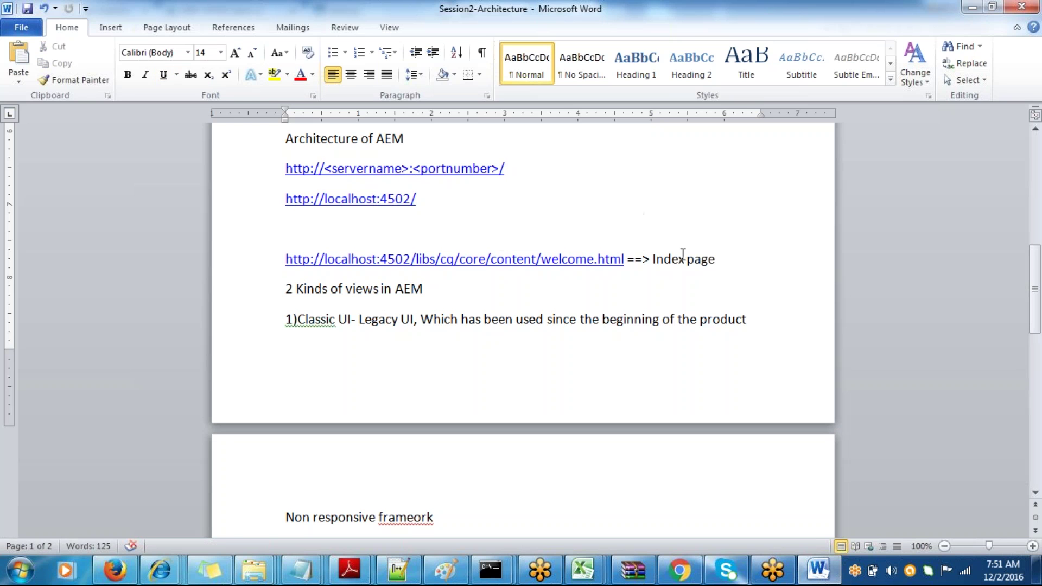
{"action": "double_click", "coordinate": [663, 260]}
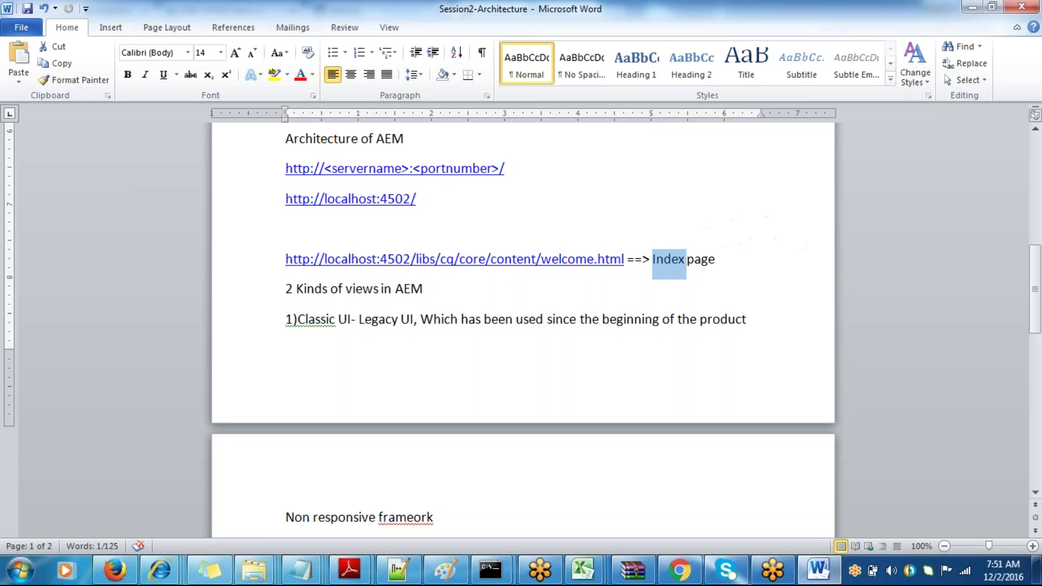
{"action": "key", "text": "alt+Tab"}
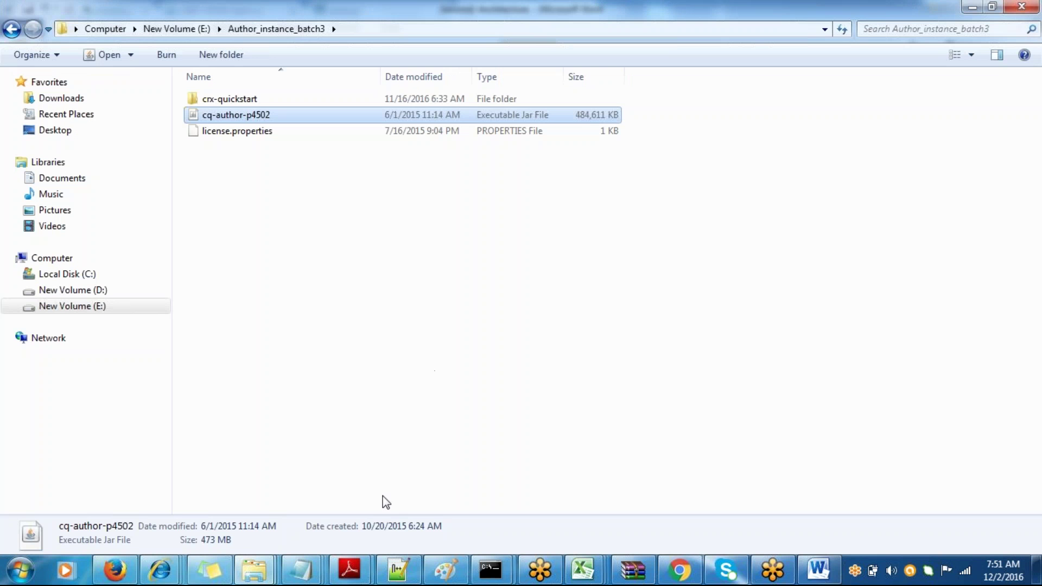
- In Chrome's AEM WCM tab, replace the siteadmin path with welcome.html
{"action": "left_click", "coordinate": [679, 570]}
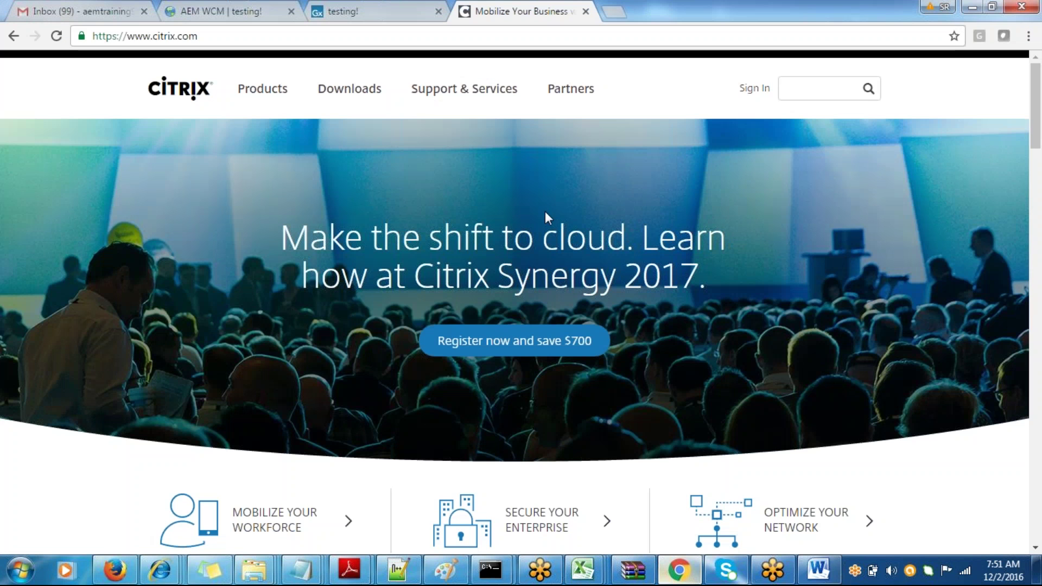
{"action": "left_click", "coordinate": [351, 3]}
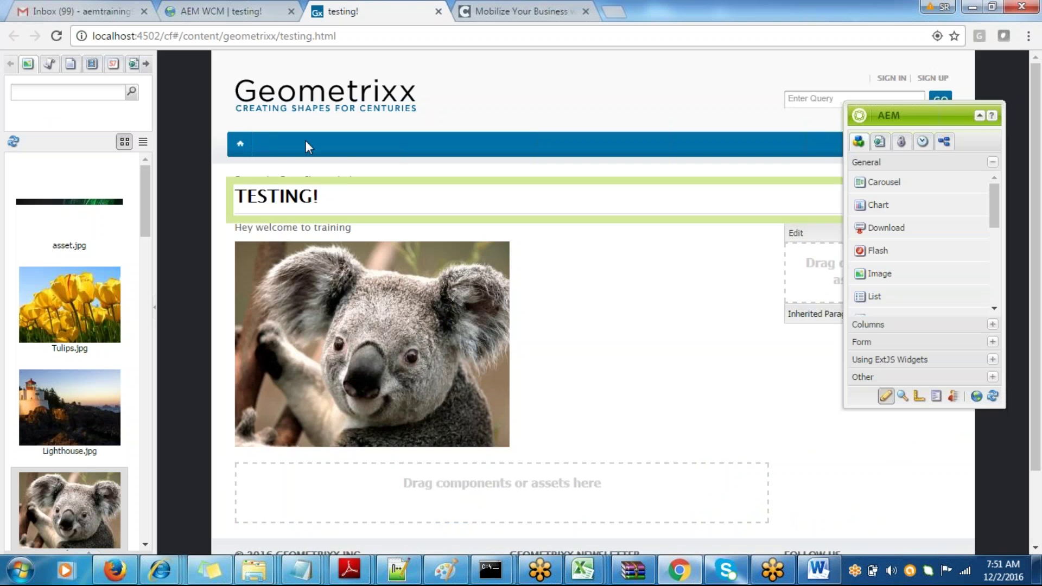
{"action": "left_click", "coordinate": [226, 15]}
{"action": "left_click_drag", "start_coordinate": [352, 35], "coordinate": [164, 35]}
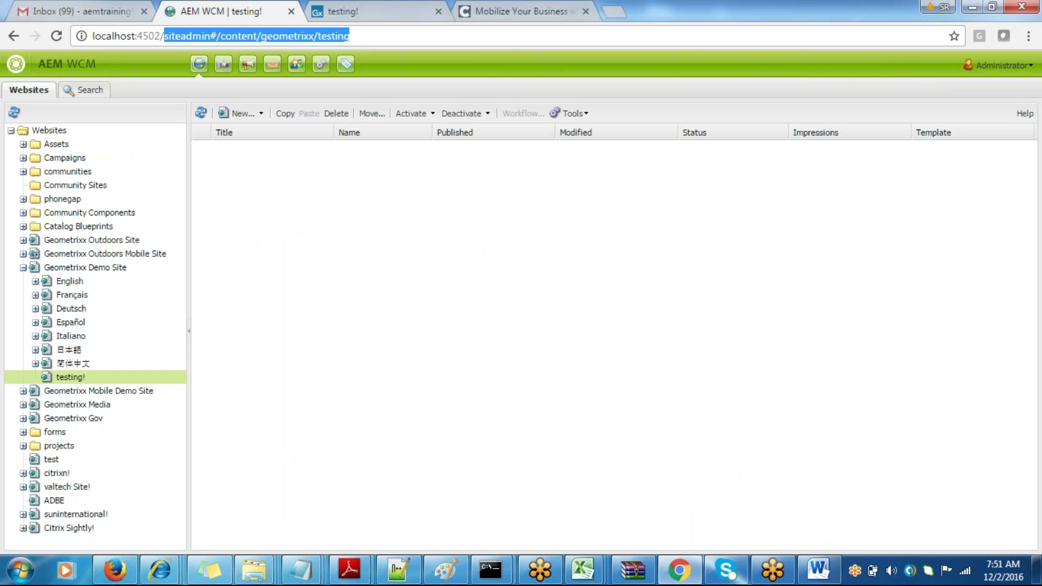
{"action": "type", "text": "welcome.html"}
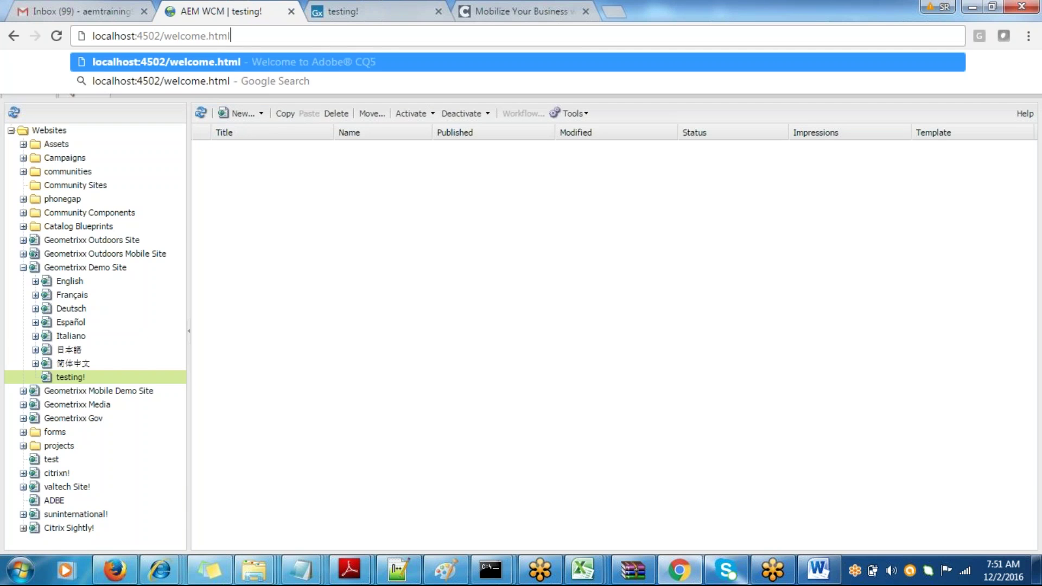
{"action": "key", "text": "Return"}
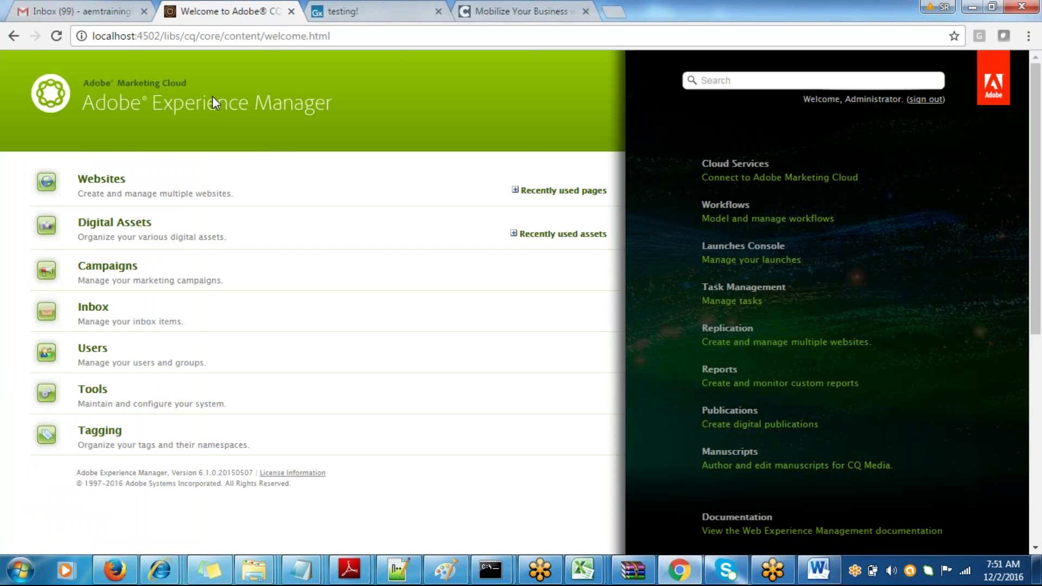
{"action": "key", "text": "alt+Tab"}
{"action": "key", "text": "alt+Tab"}
- Re-enter welcome.html after localhost:4502 to load the AEM welcome page and look it over
{"action": "left_click", "coordinate": [346, 36]}
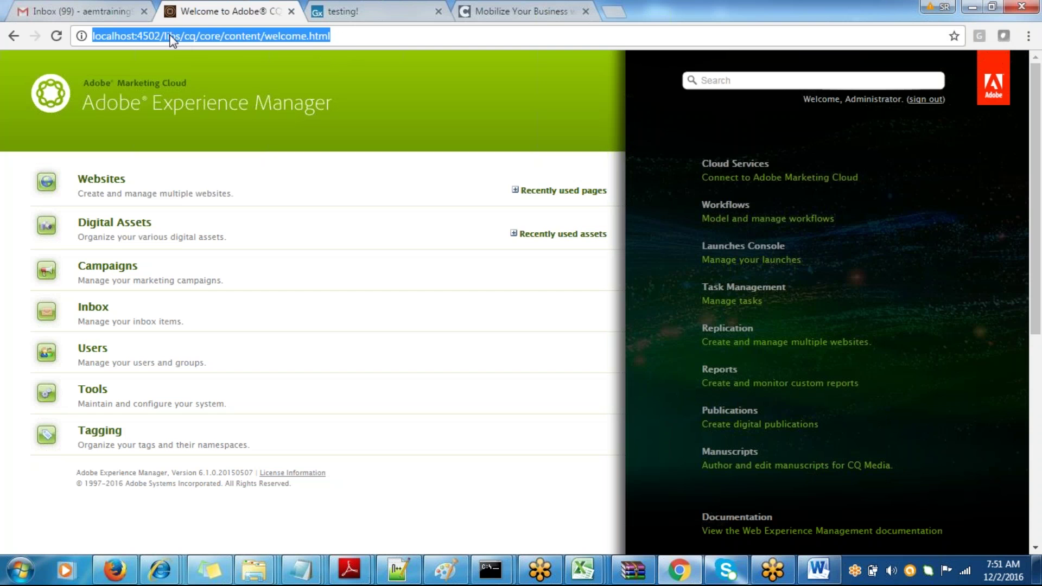
{"action": "left_click_drag", "start_coordinate": [367, 30], "coordinate": [166, 46]}
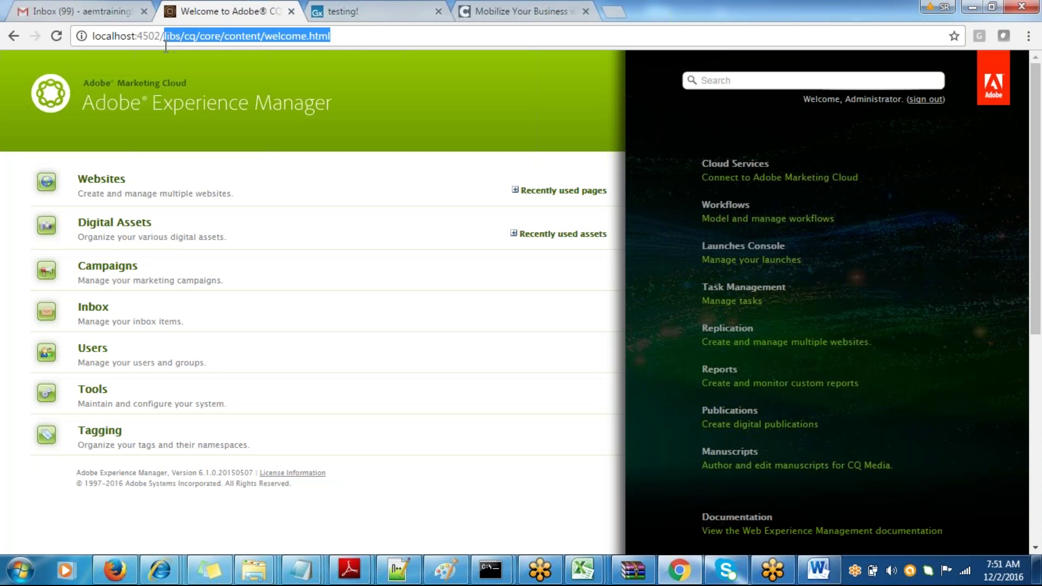
{"action": "type", "text": "welcome"}
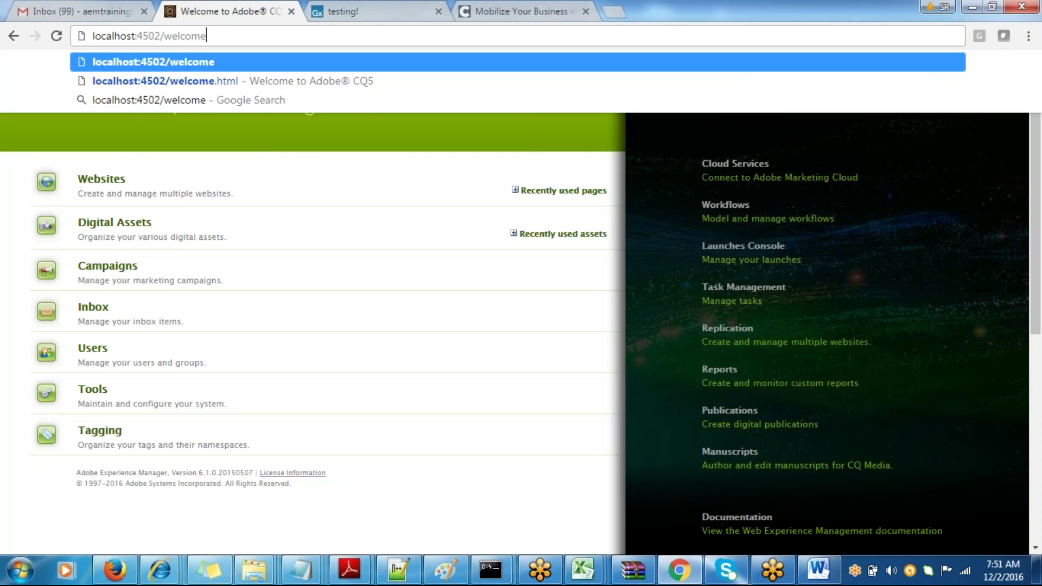
{"action": "type", "text": ".html"}
{"action": "key", "text": "Return"}
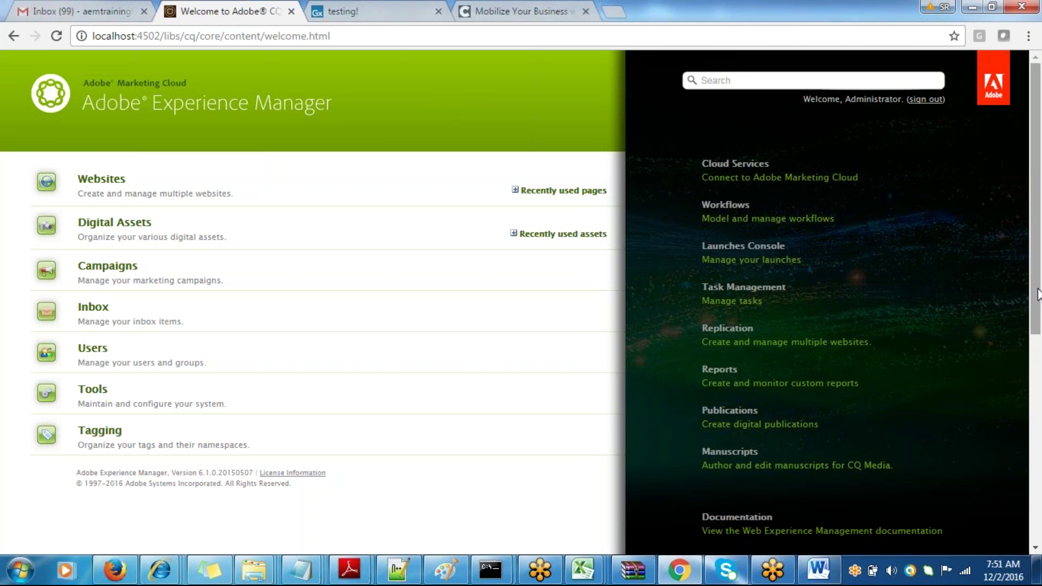
{"action": "scroll", "coordinate": [1033, 268], "scroll_direction": "down", "scroll_amount": 1}
{"action": "scroll", "coordinate": [1033, 267], "scroll_direction": "up", "scroll_amount": 1}
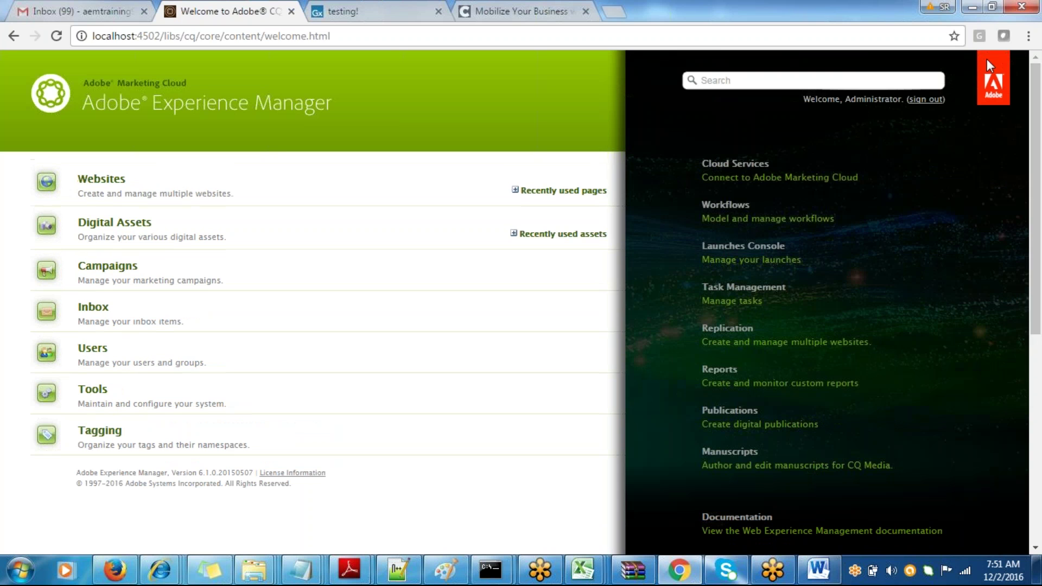
{"action": "left_click", "coordinate": [987, 14]}
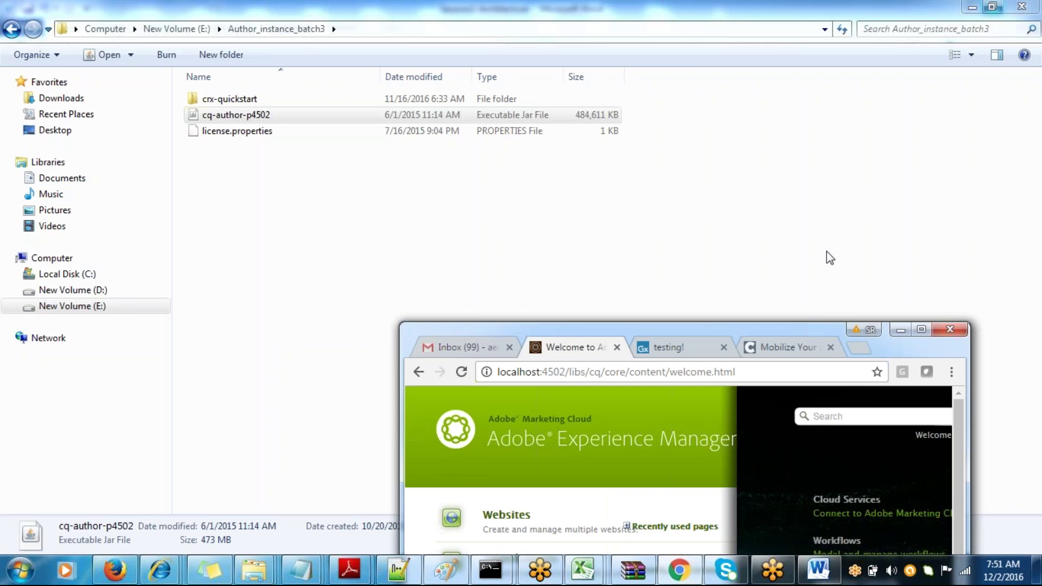
- Move, resize and maximize the Chrome window, then return to the Author_instance_batch3 folder
{"action": "left_click_drag", "start_coordinate": [761, 330], "coordinate": [485, 17]}
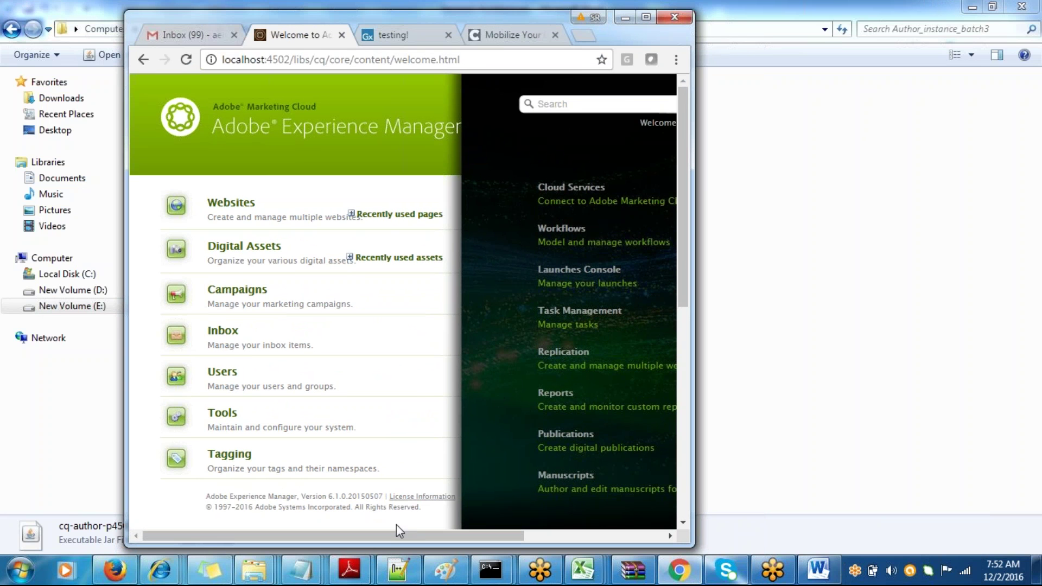
{"action": "left_click_drag", "start_coordinate": [364, 534], "coordinate": [250, 548]}
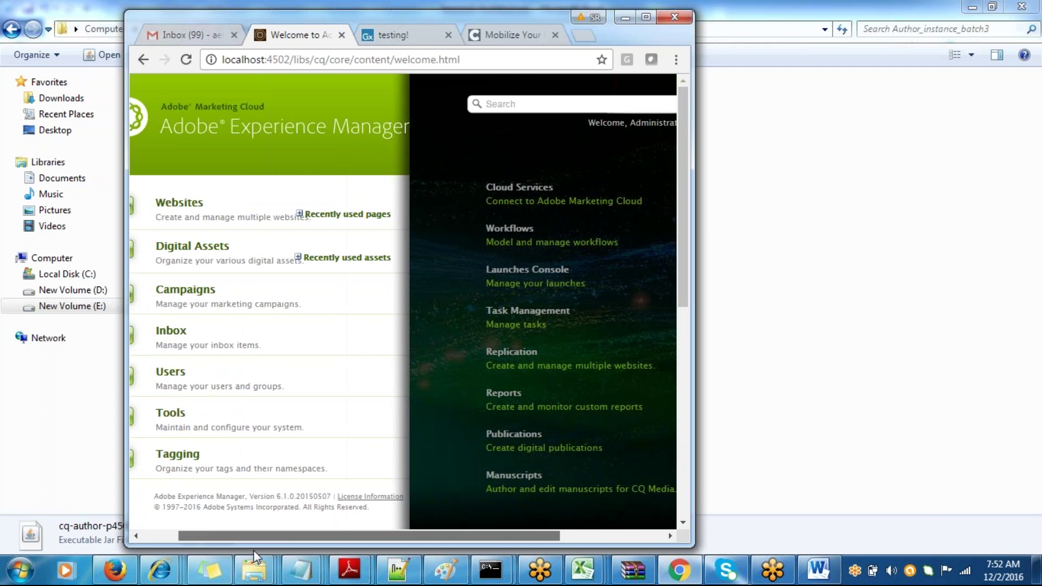
{"action": "left_click", "coordinate": [645, 18]}
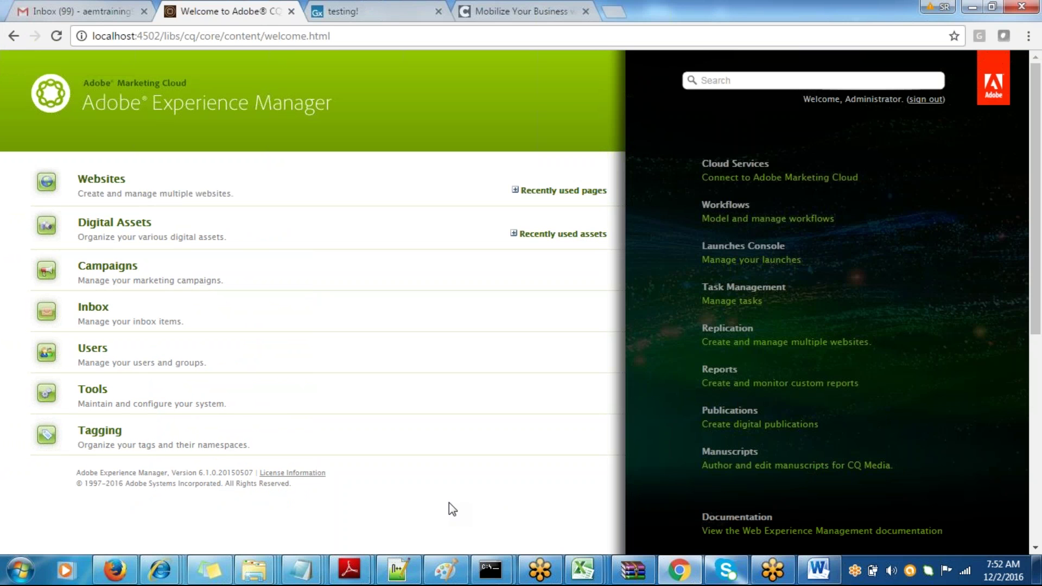
{"action": "left_click", "coordinate": [989, 6]}
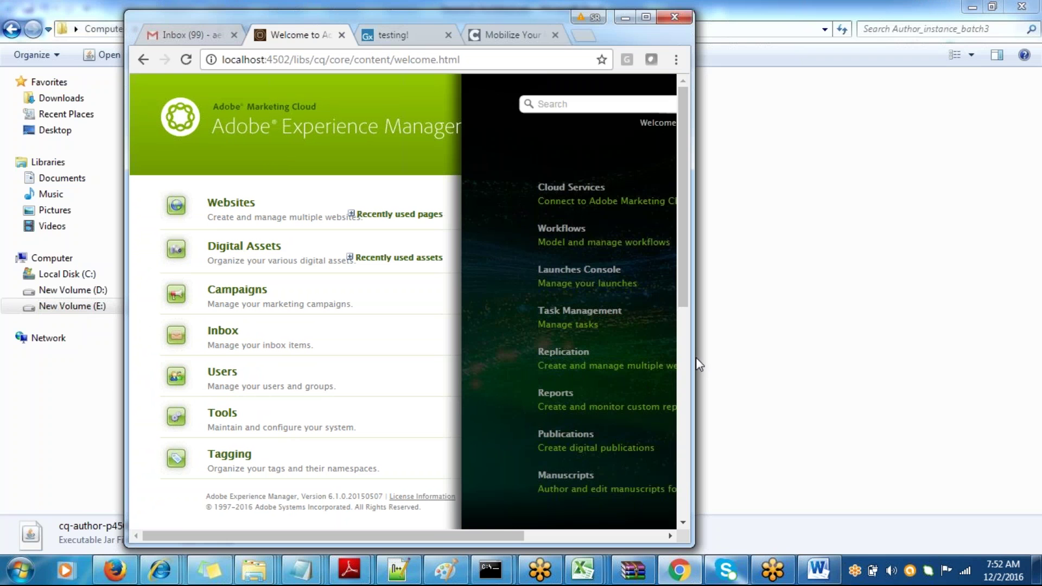
{"action": "left_click_drag", "start_coordinate": [695, 357], "coordinate": [738, 341]}
{"action": "left_click_drag", "start_coordinate": [515, 537], "coordinate": [676, 86]}
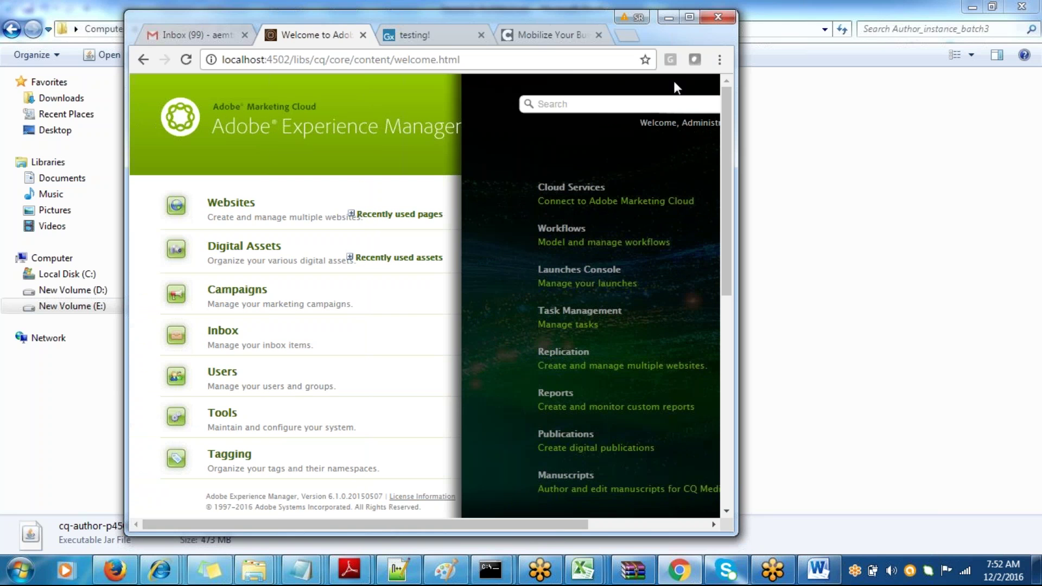
{"action": "left_click", "coordinate": [689, 23]}
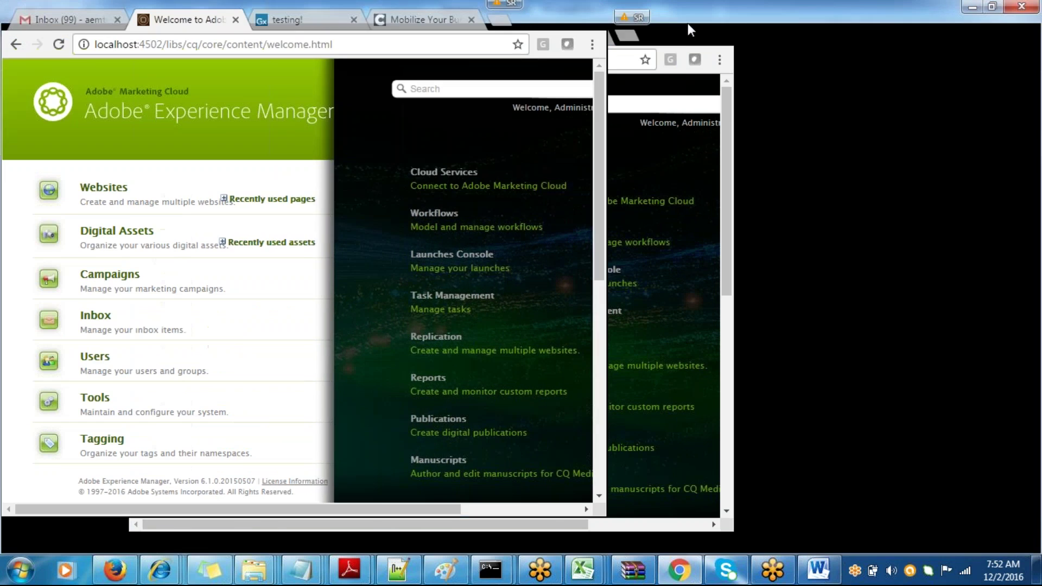
{"action": "key", "text": "alt+Tab"}
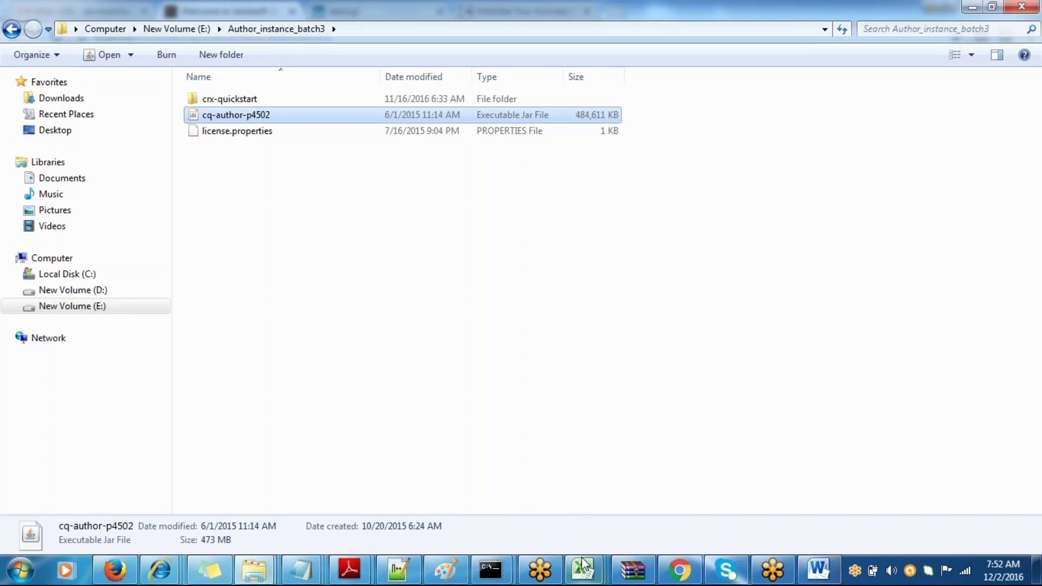
- Correct 'frameork' to 'framework' in the Non responsive framework line
{"action": "left_click", "coordinate": [816, 576]}
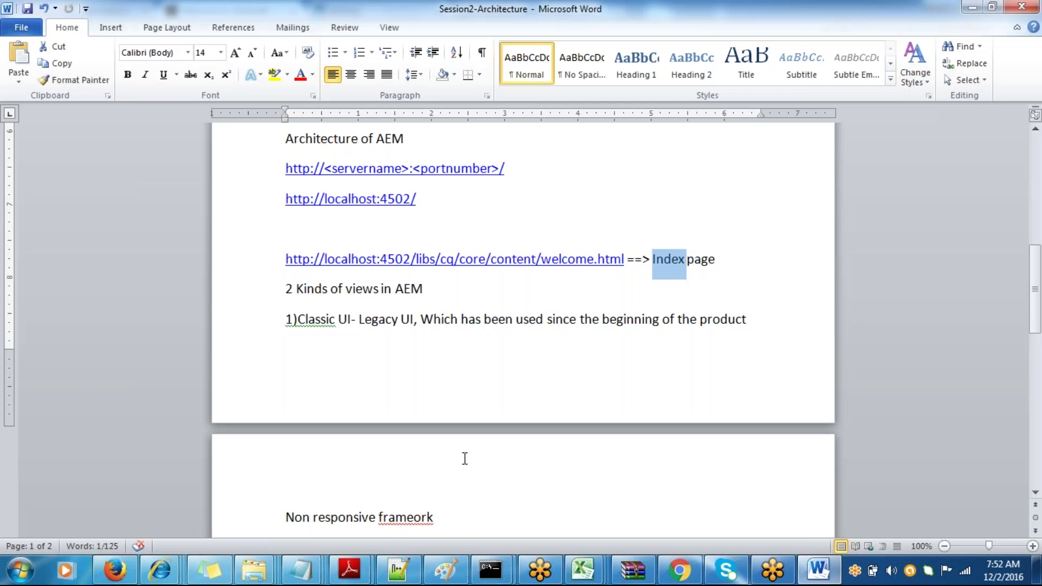
{"action": "left_click", "coordinate": [456, 487]}
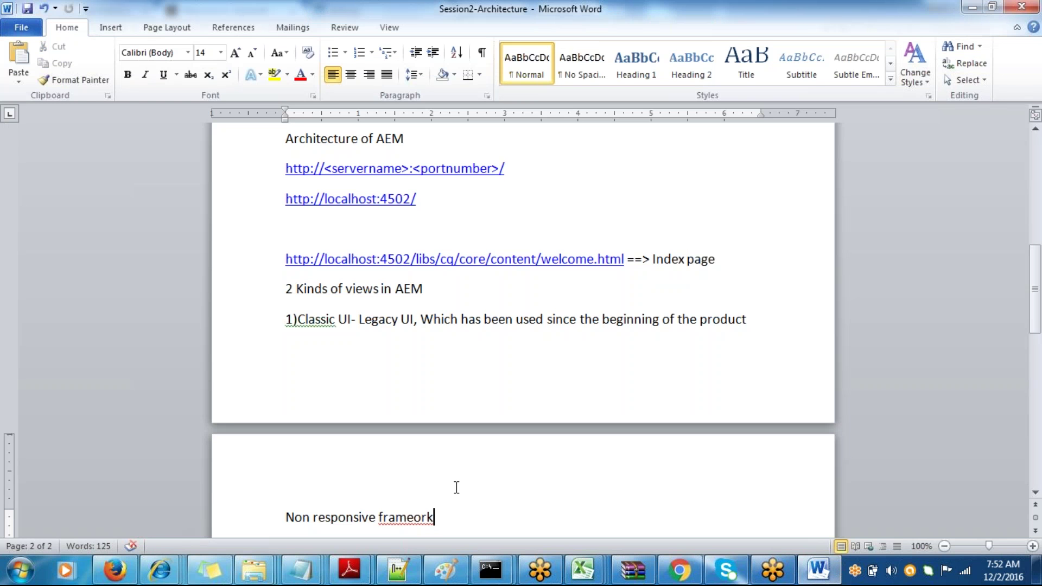
{"action": "key", "text": "BackSpace"}
{"action": "key", "text": "BackSpace"}
{"action": "key", "text": "BackSpace"}
{"action": "type", "text": "work"}
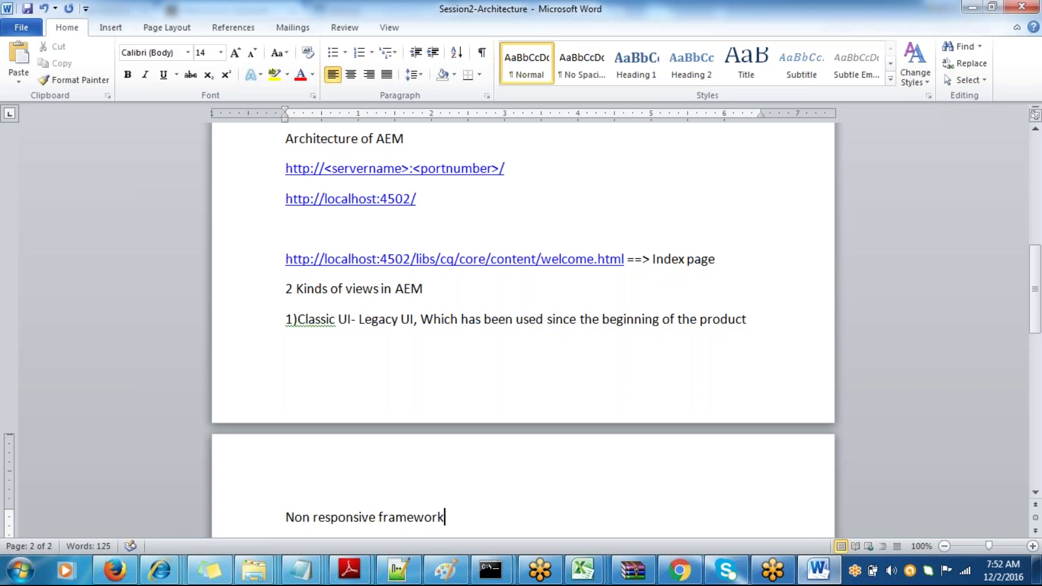
- Add the line '2)Touch UI - Responsive framework for authoring'
{"action": "key", "text": "Return"}
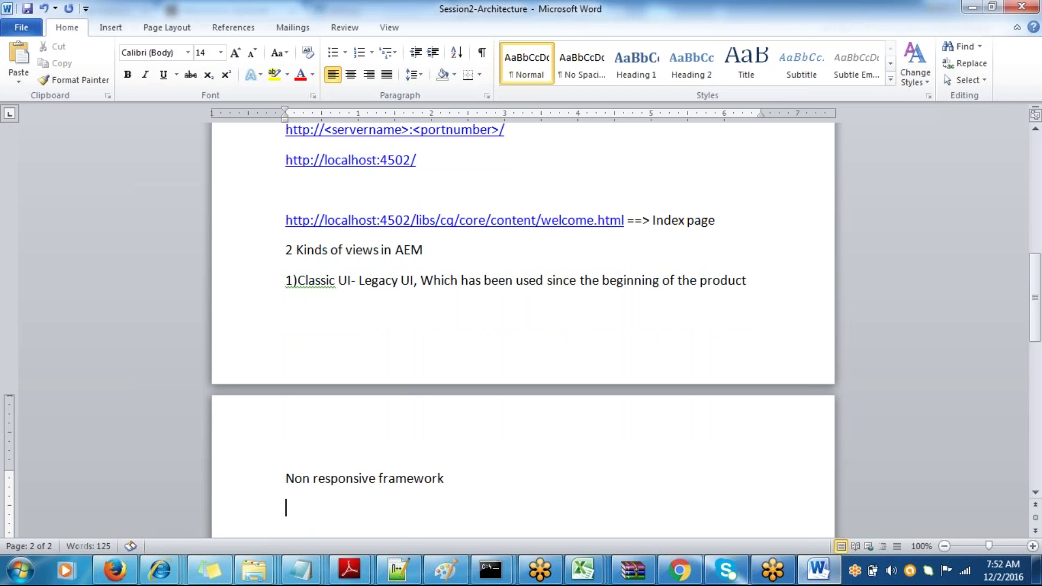
{"action": "type", "text": "2)Touch UI - Resp"}
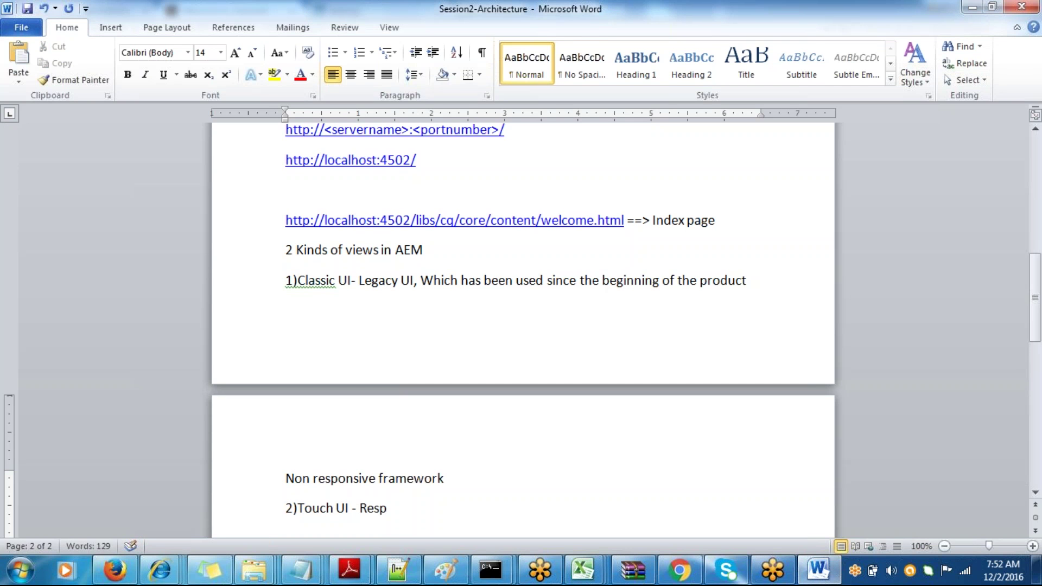
{"action": "type", "text": "onsiv"}
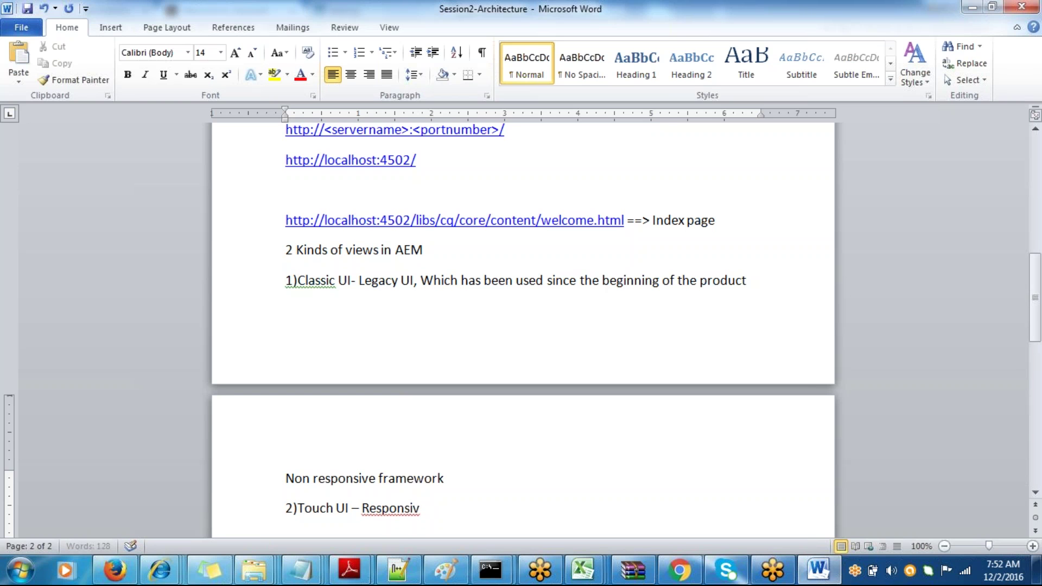
{"action": "type", "text": "ve frameo"}
{"action": "key", "text": "BackSpace"}
{"action": "type", "text": "work"}
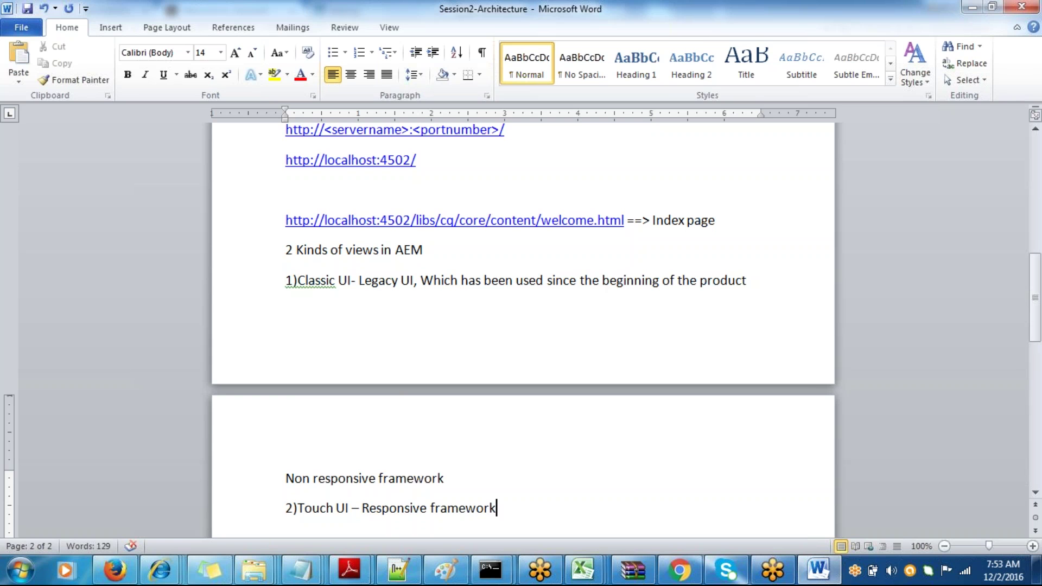
{"action": "left_click", "coordinate": [680, 570]}
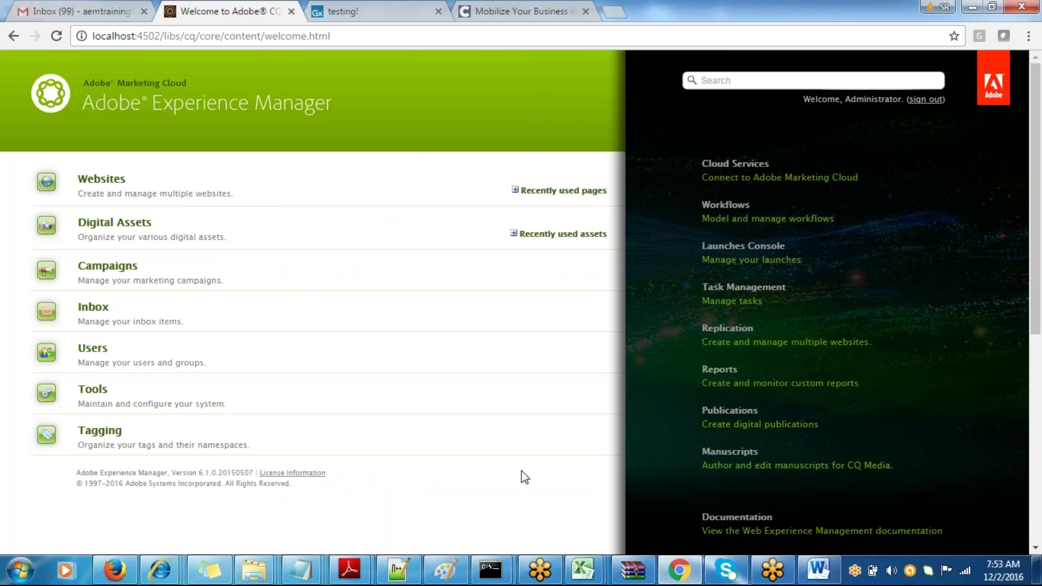
{"action": "key", "text": "alt+Tab"}
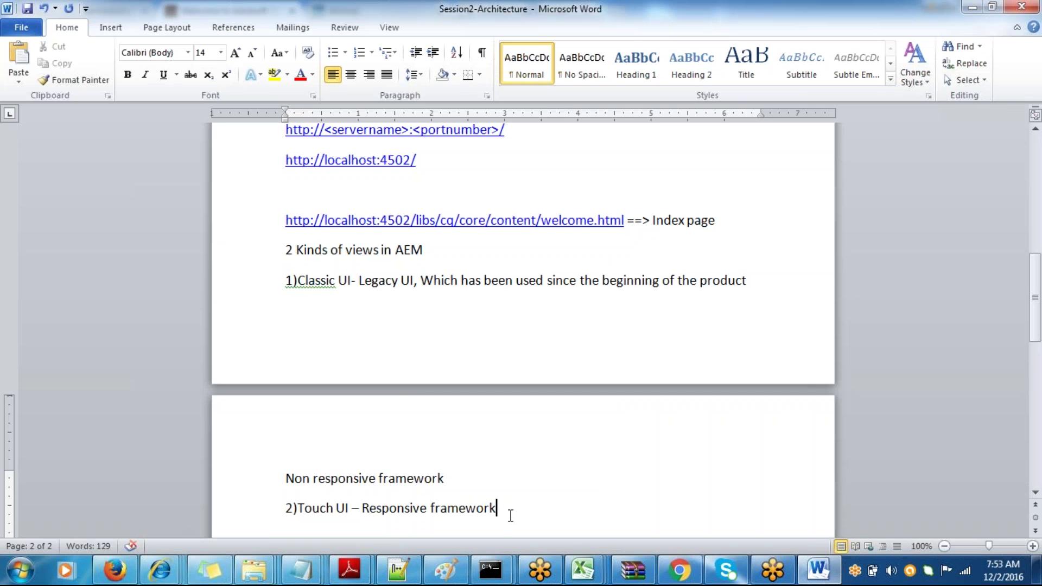
{"action": "type", "text": "for authoring"}
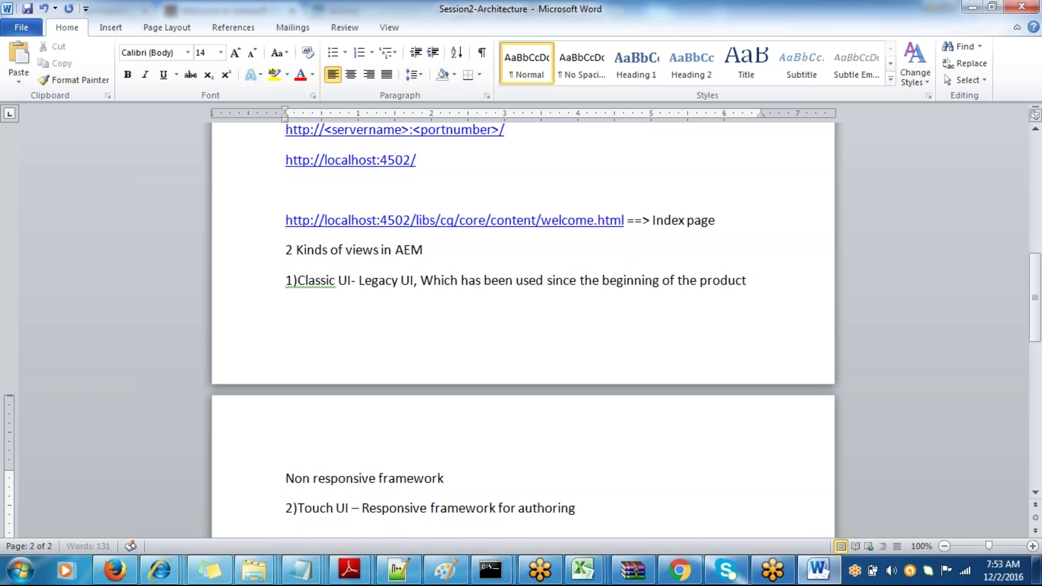
- Add 'This is useful if I want my mobile users to create the pages and modify content'
{"action": "key", "text": "Return"}
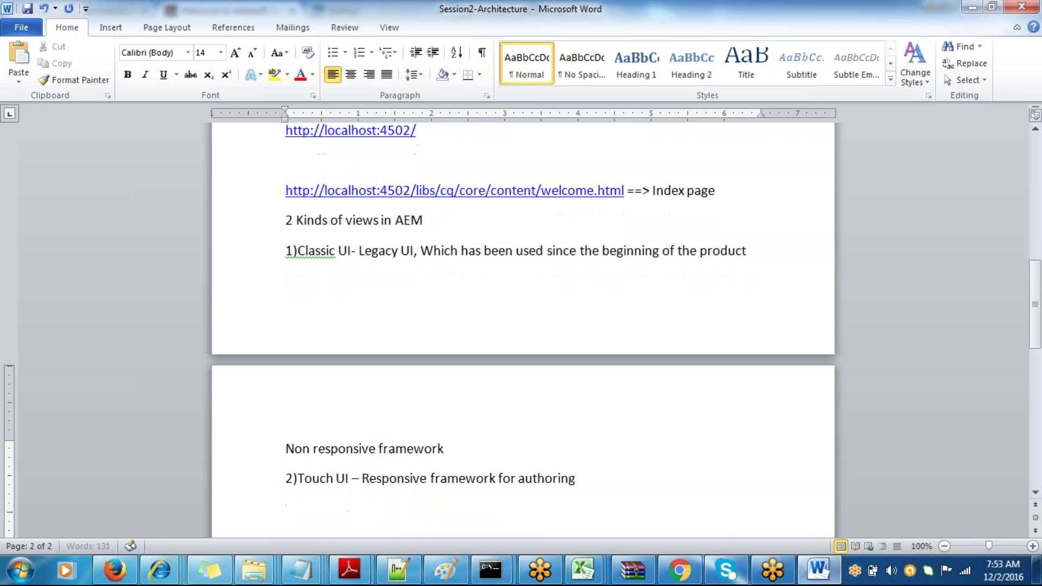
{"action": "type", "text": "This is useful if w"}
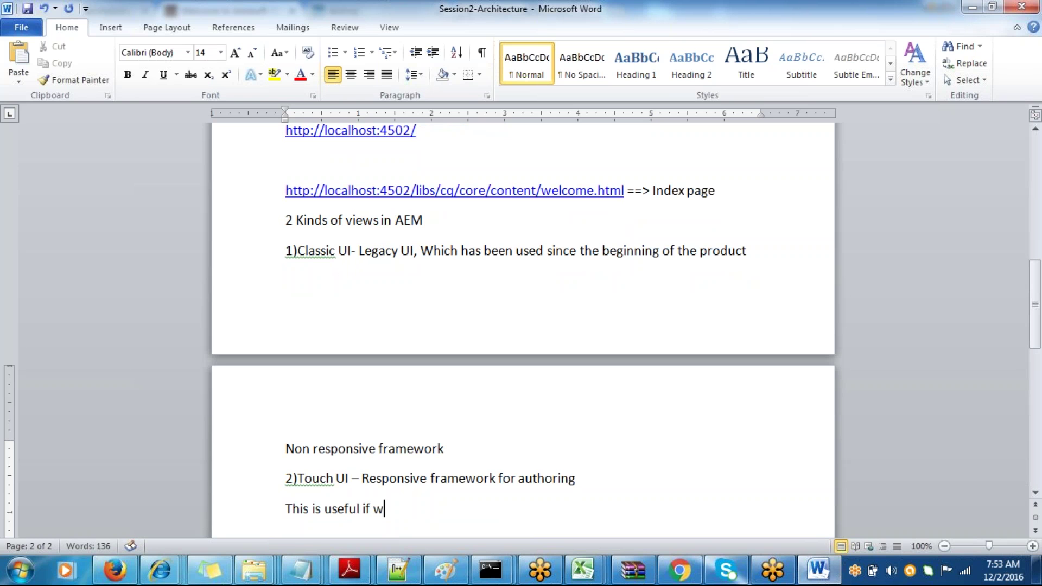
{"action": "key", "text": "BackSpace"}
{"action": "type", "text": "I want m"}
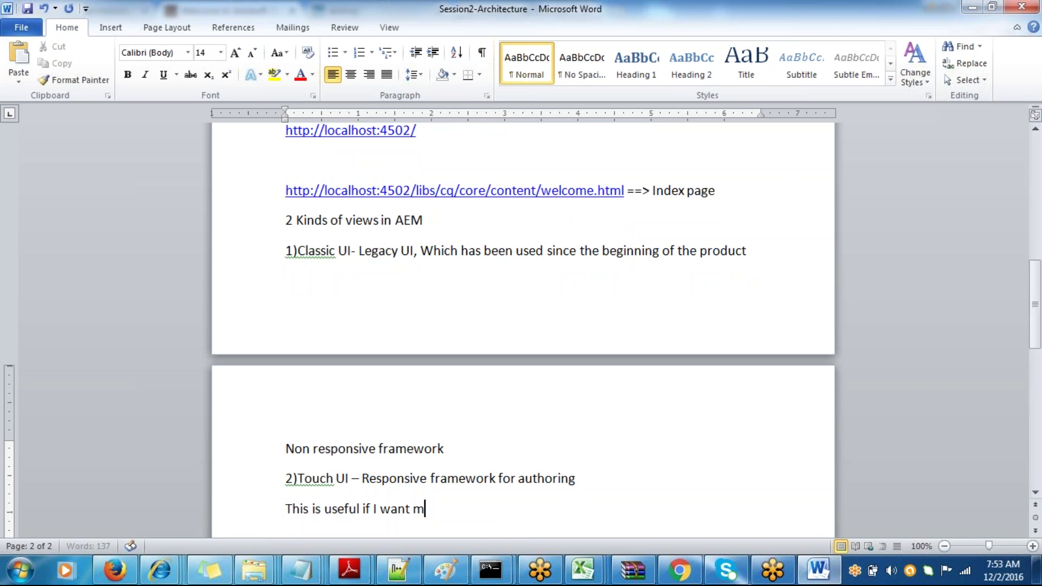
{"action": "type", "text": "y mobile users "}
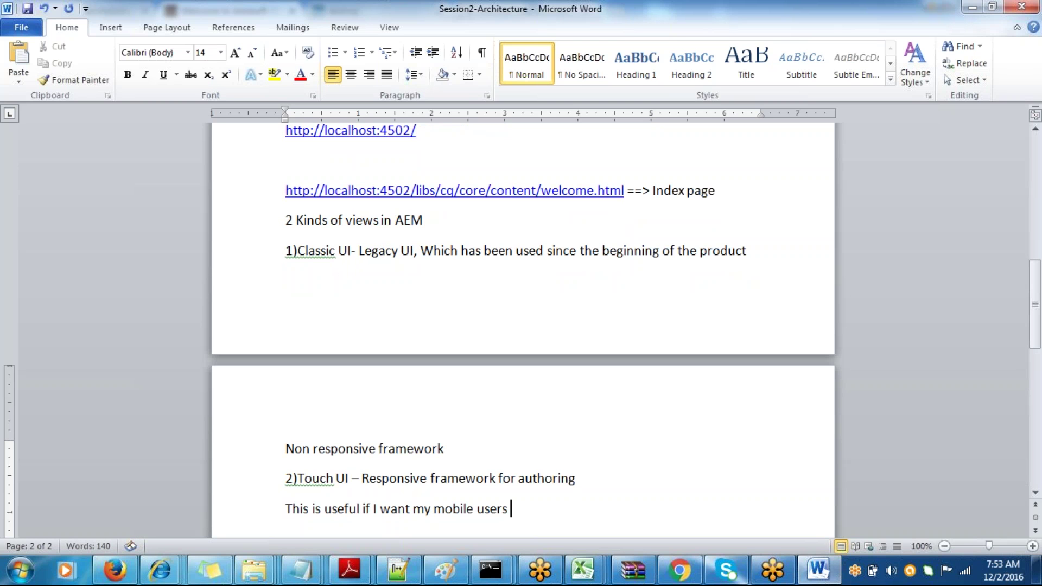
{"action": "type", "text": "to creta"}
{"action": "key", "text": "BackSpace"}
{"action": "key", "text": "BackSpace"}
{"action": "type", "text": "ate the pages"}
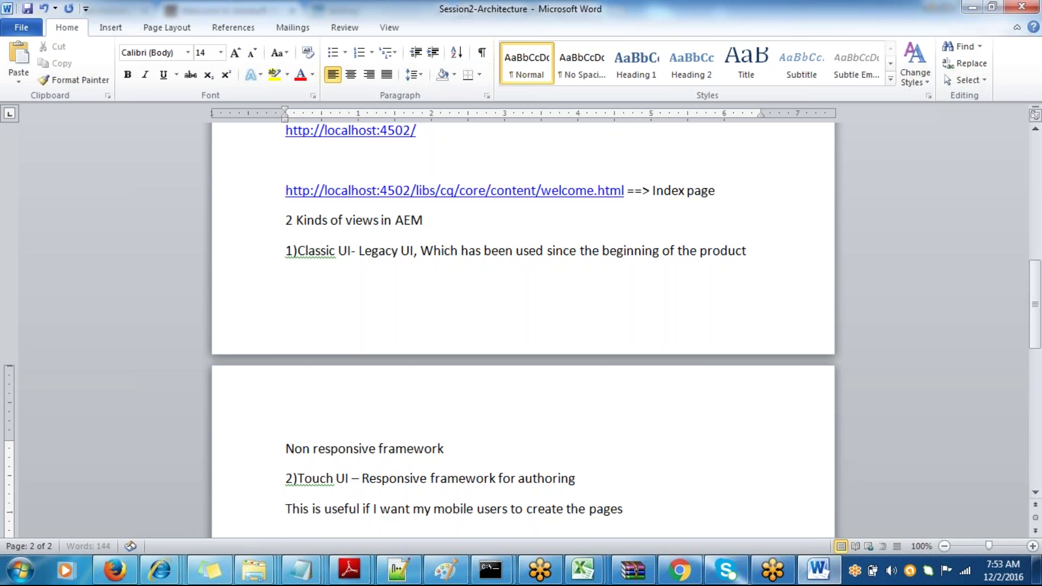
{"action": "type", "text": " and modify c"}
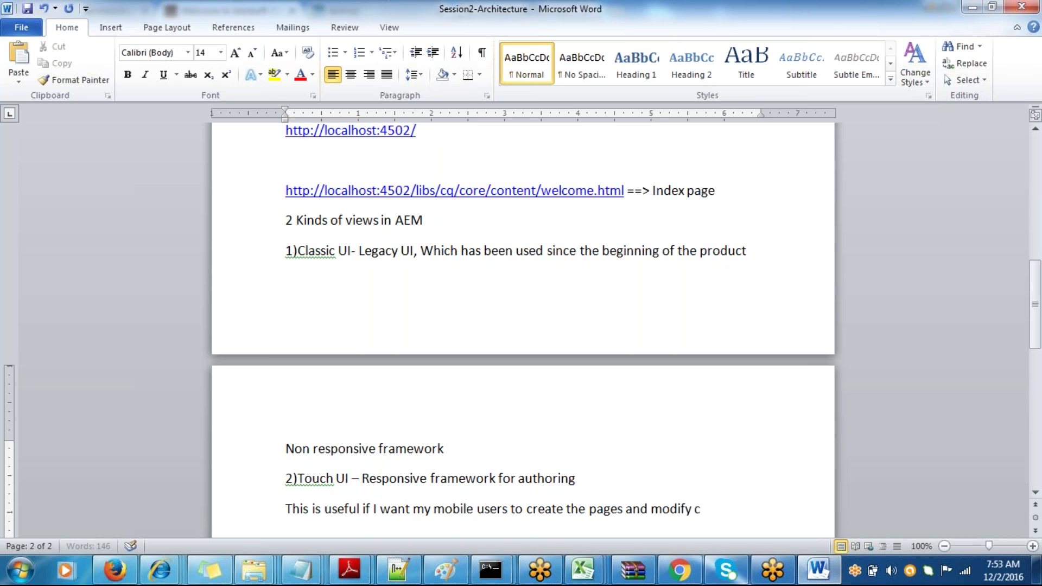
{"action": "type", "text": "ontent"}
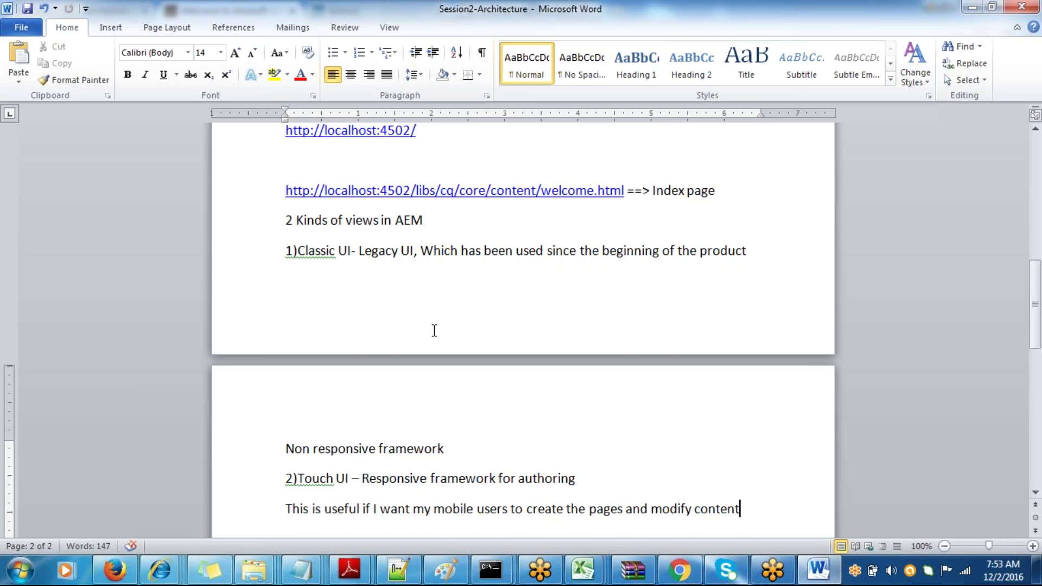
{"action": "left_click", "coordinate": [458, 448]}
{"action": "key", "text": "Return"}
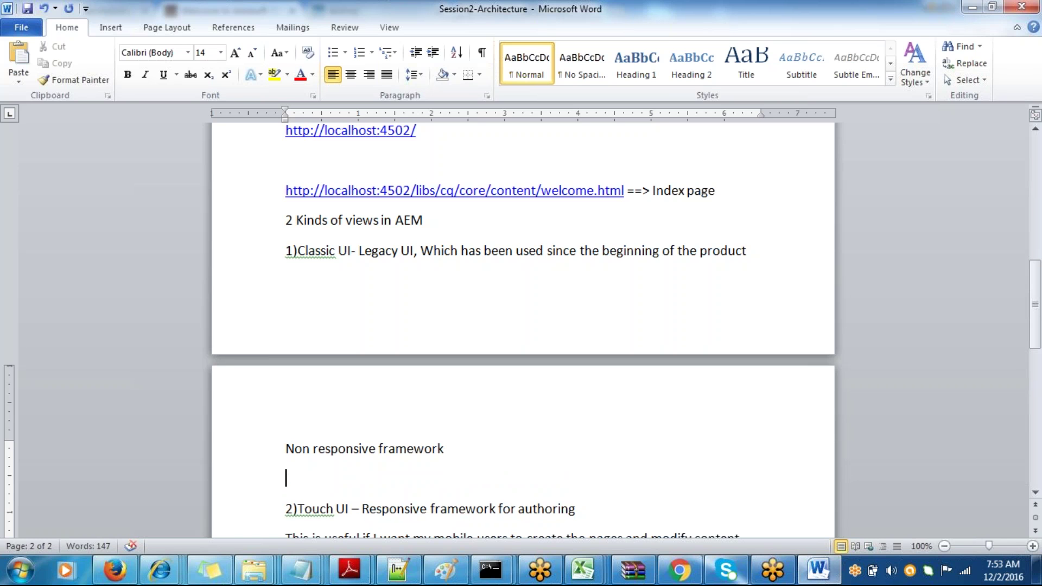
{"action": "type", "text": "http://"}
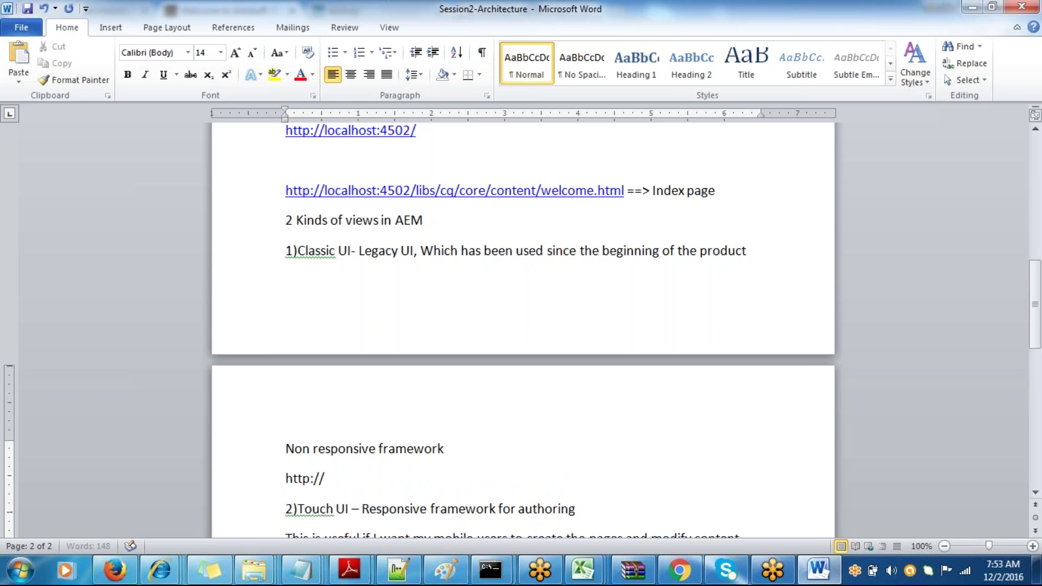
{"action": "type", "text": "local"}
{"action": "type", "text": "host:4502"}
{"action": "type", "text": "/we"}
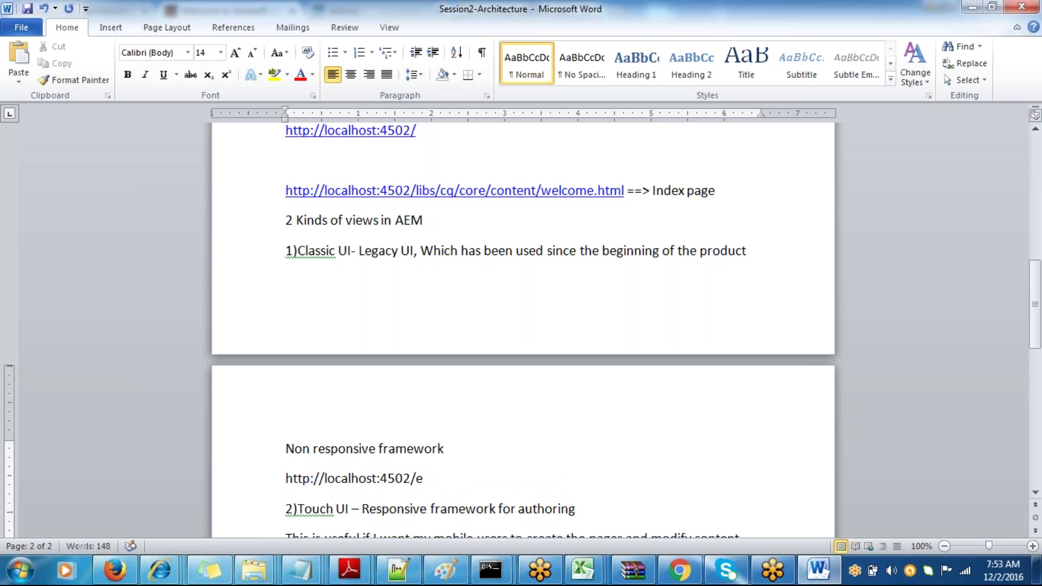
{"action": "key", "text": "BackSpace"}
{"action": "type", "text": "welcome.html"}
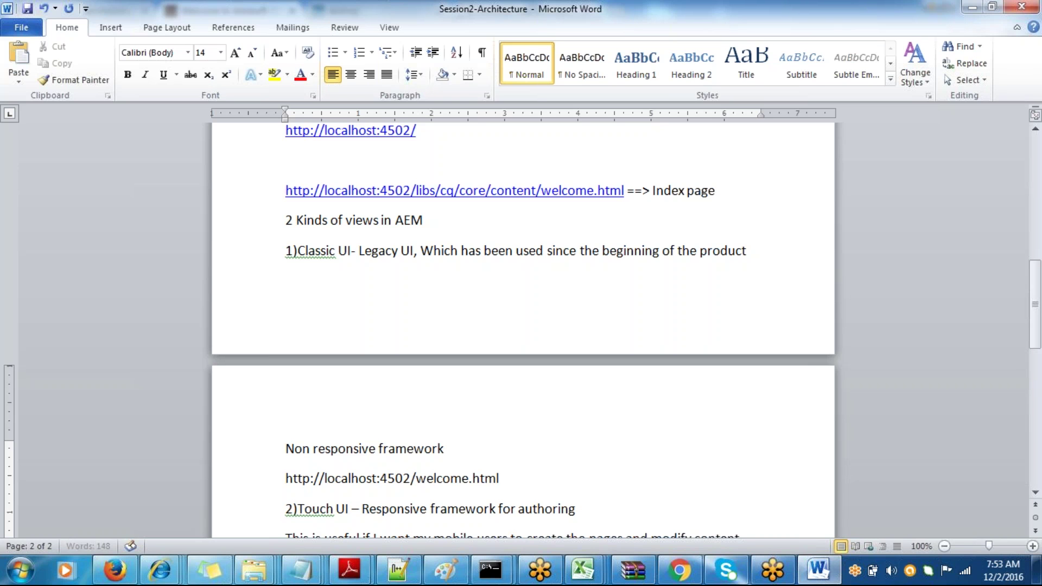
{"action": "key", "text": "Return"}
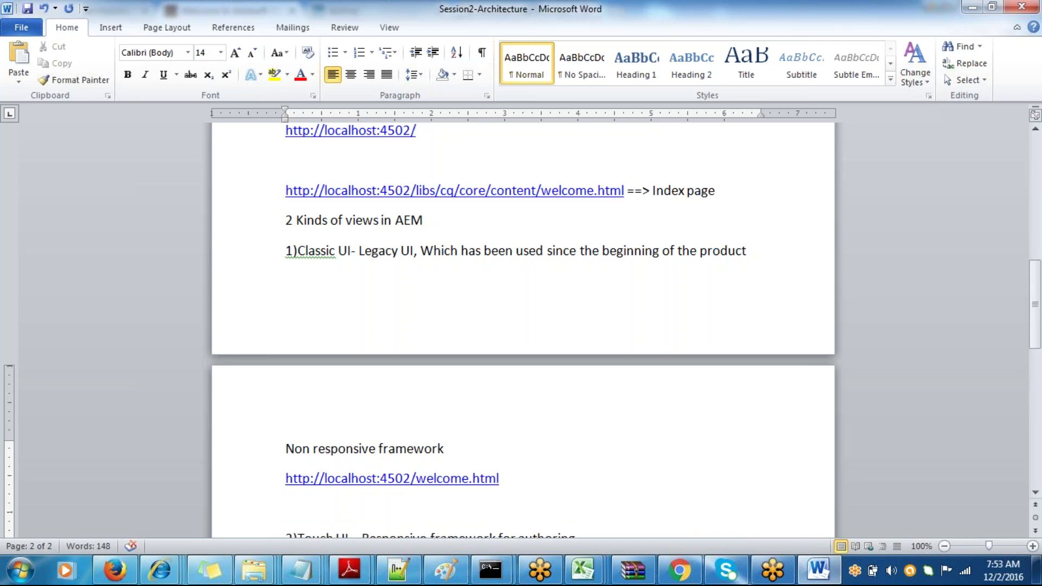
- Add '==> Green color background and horizontal scroll bars to view the whole page' and save
{"action": "type", "text": "==> Grre"}
{"action": "key", "text": "BackSpace"}
{"action": "key", "text": "BackSpace"}
{"action": "type", "text": "een col"}
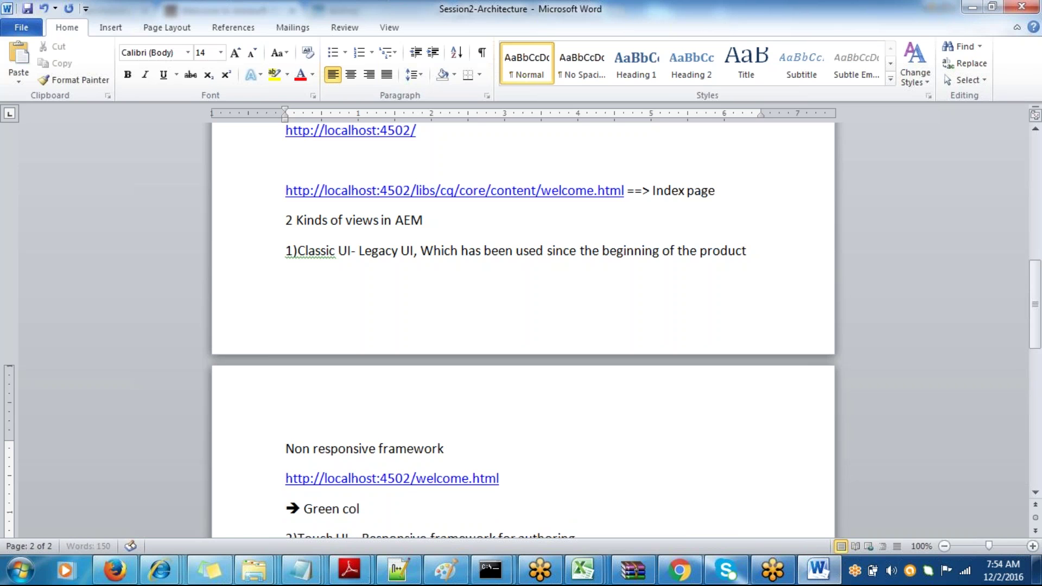
{"action": "type", "text": "or background and hori"}
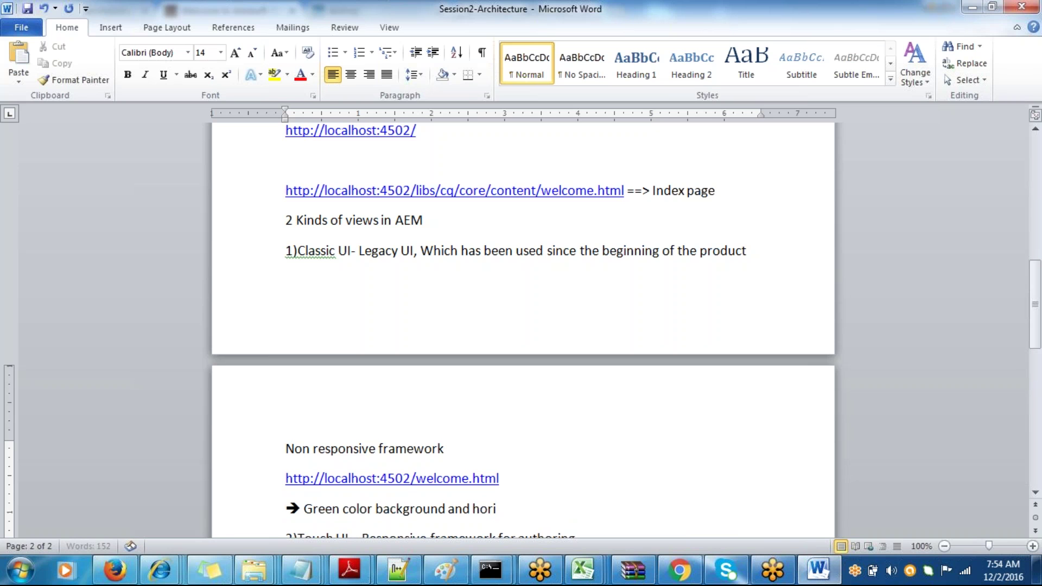
{"action": "type", "text": "zontal scroll bars to v"}
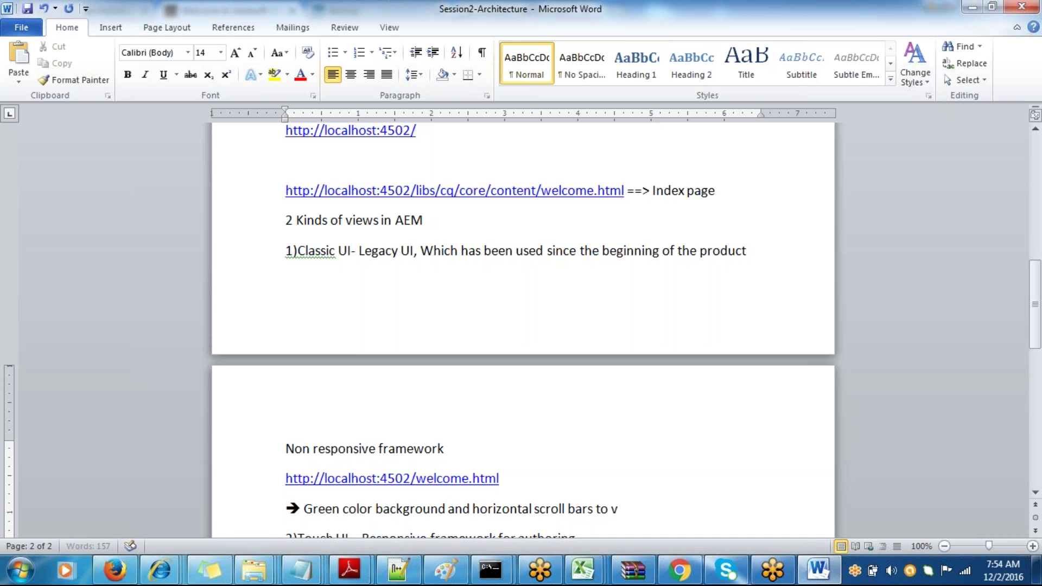
{"action": "type", "text": "iew the whole page"}
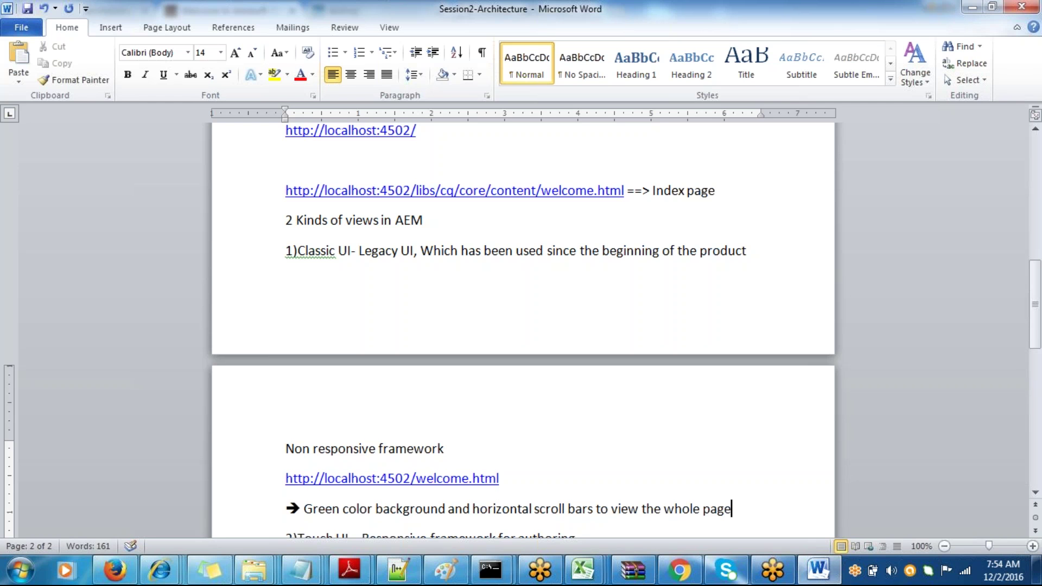
{"action": "key", "text": "ctrl+s"}
{"action": "key", "text": "Down"}
{"action": "key", "text": "Down"}
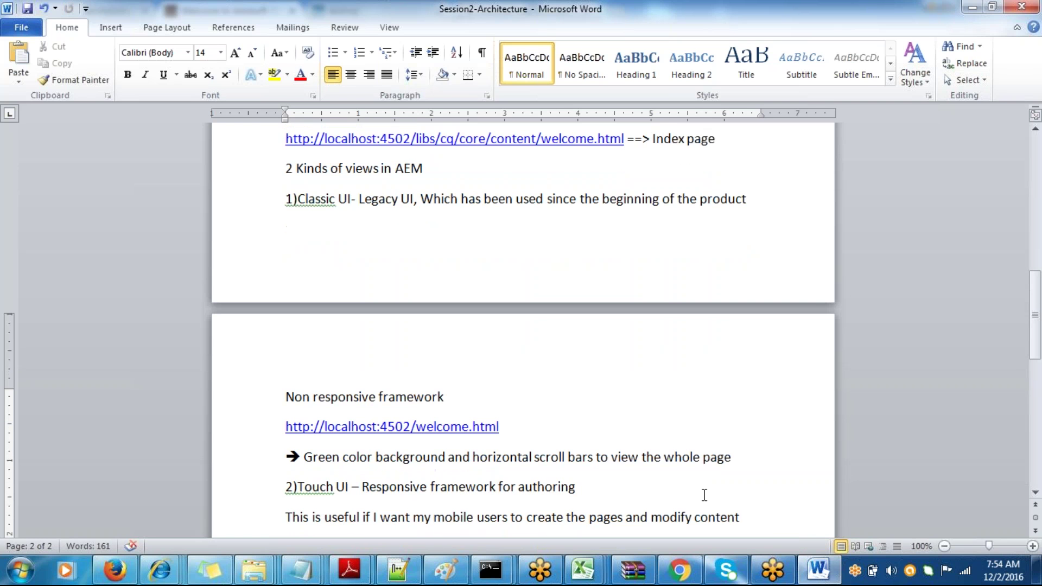
{"action": "key", "text": "Return"}
{"action": "type", "text": "h"}
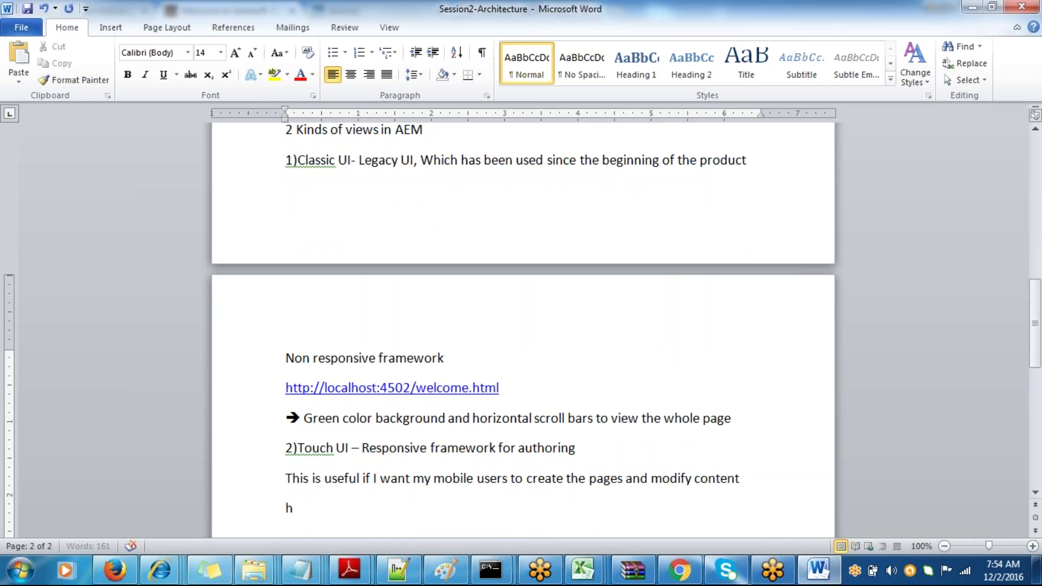
{"action": "type", "text": "ttp://localhos"}
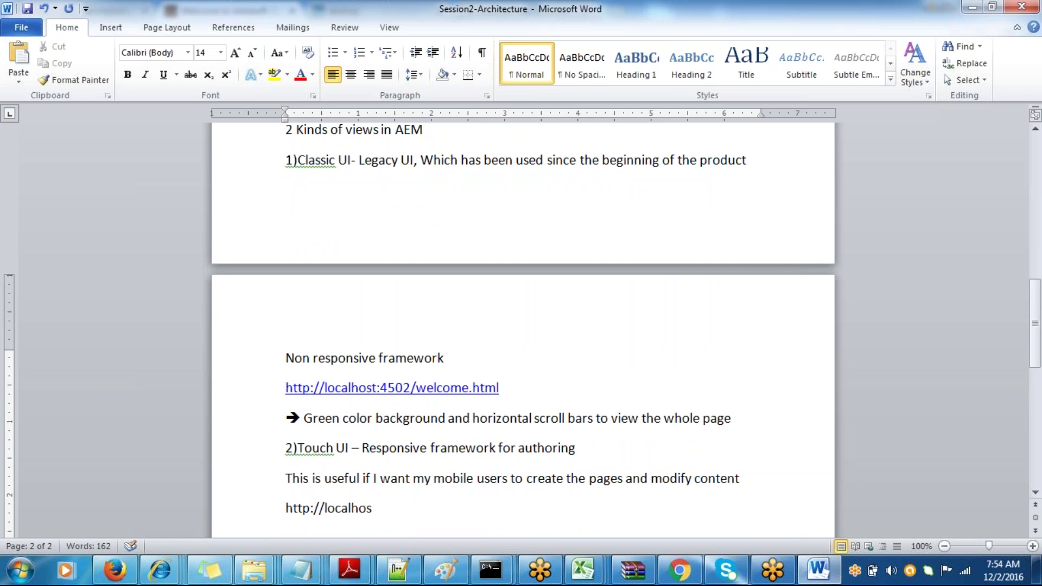
{"action": "type", "text": "t:4502"}
{"action": "type", "text": "/projects"}
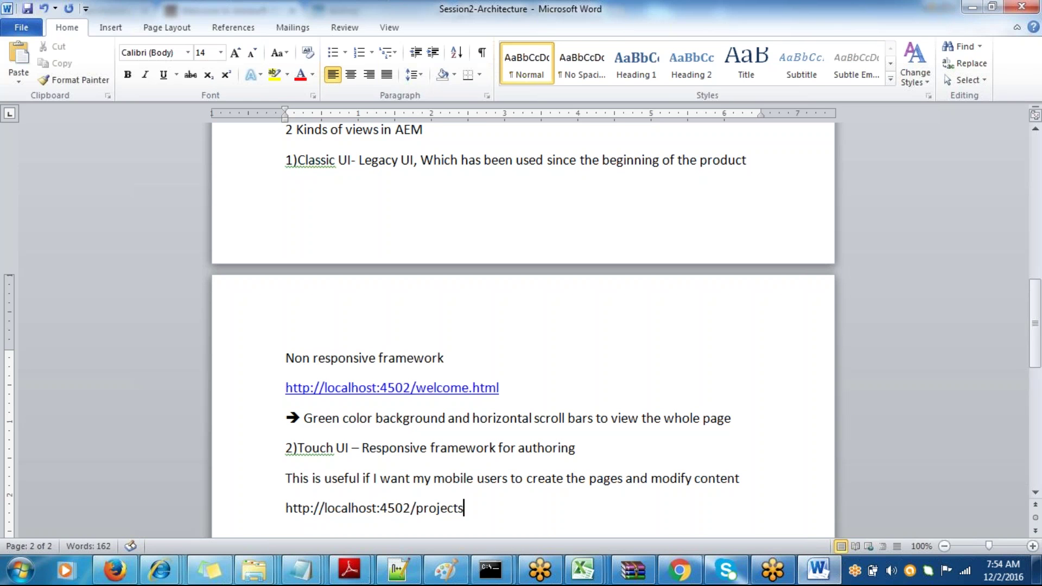
{"action": "type", "text": ".html"}
{"action": "key", "text": "ctrl+s"}
{"action": "left_click_drag", "start_coordinate": [504, 506], "coordinate": [286, 508]}
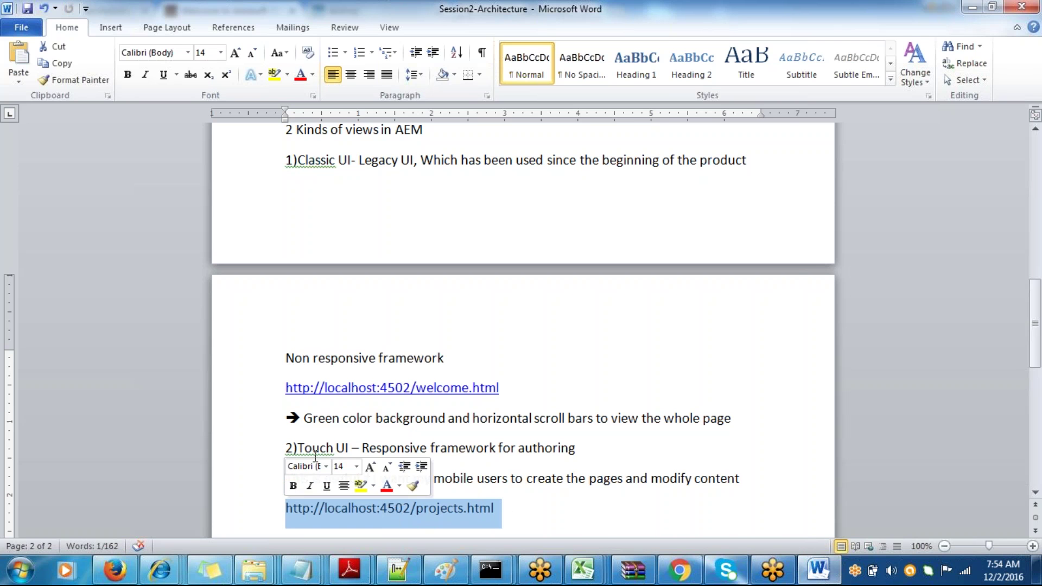
{"action": "left_click", "coordinate": [565, 509]}
{"action": "key", "text": "Return"}
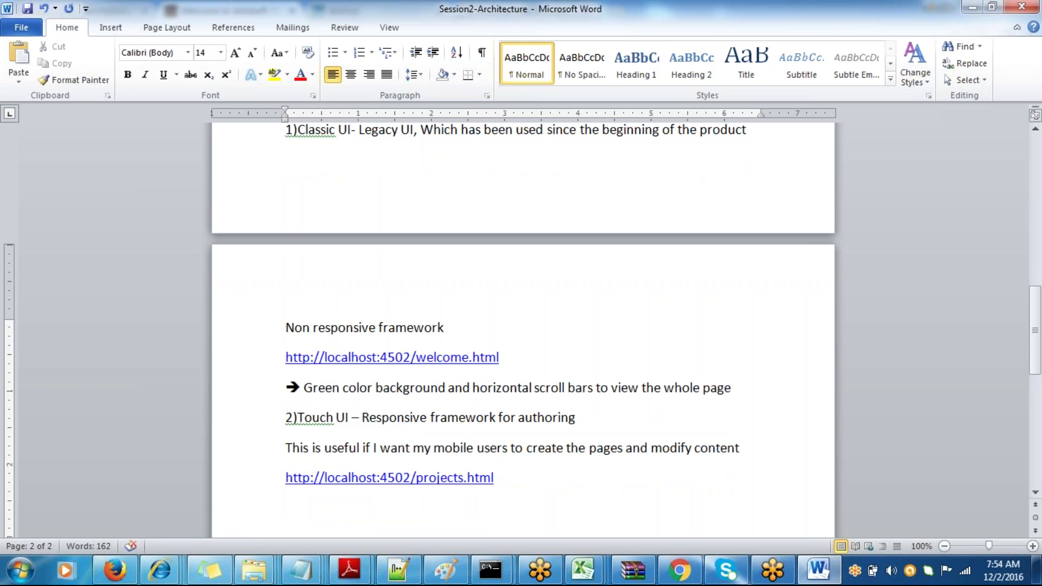
- Type 'Touch UI has been introduced starting from version 5.6.1' on the next line
{"action": "type", "text": "Touch"}
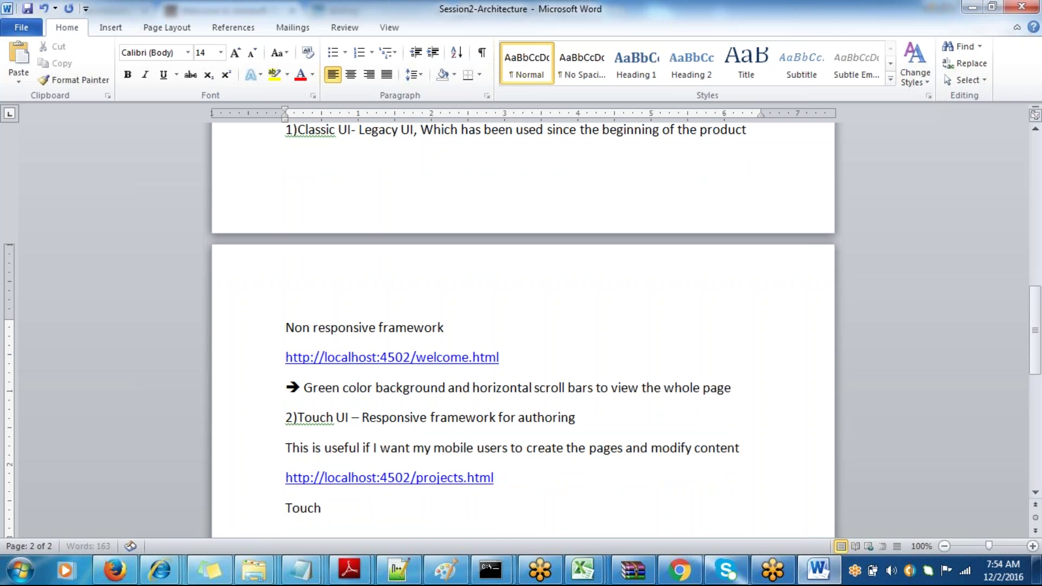
{"action": "type", "text": " UI has been i"}
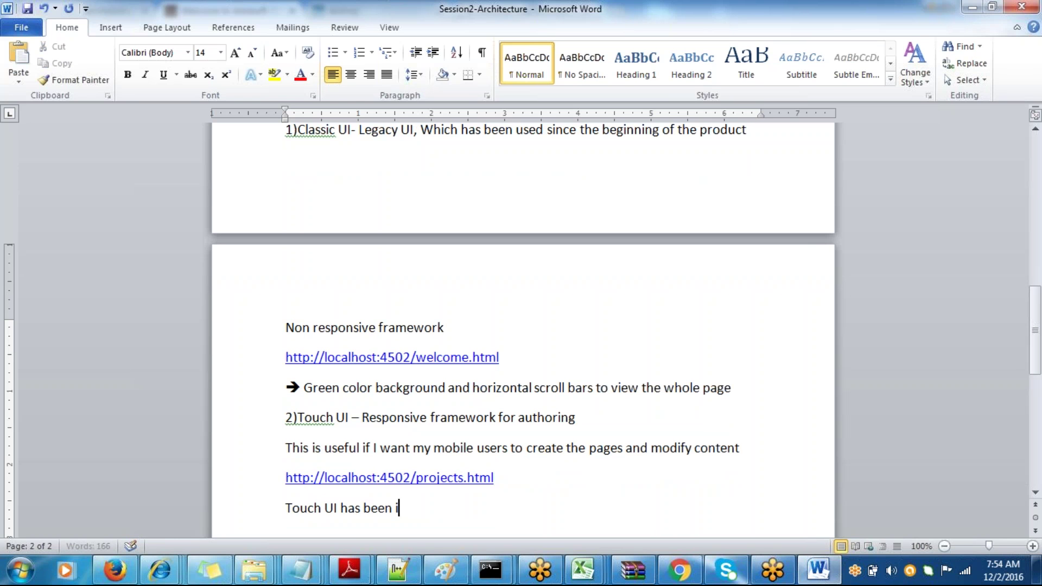
{"action": "type", "text": "ntroduc"}
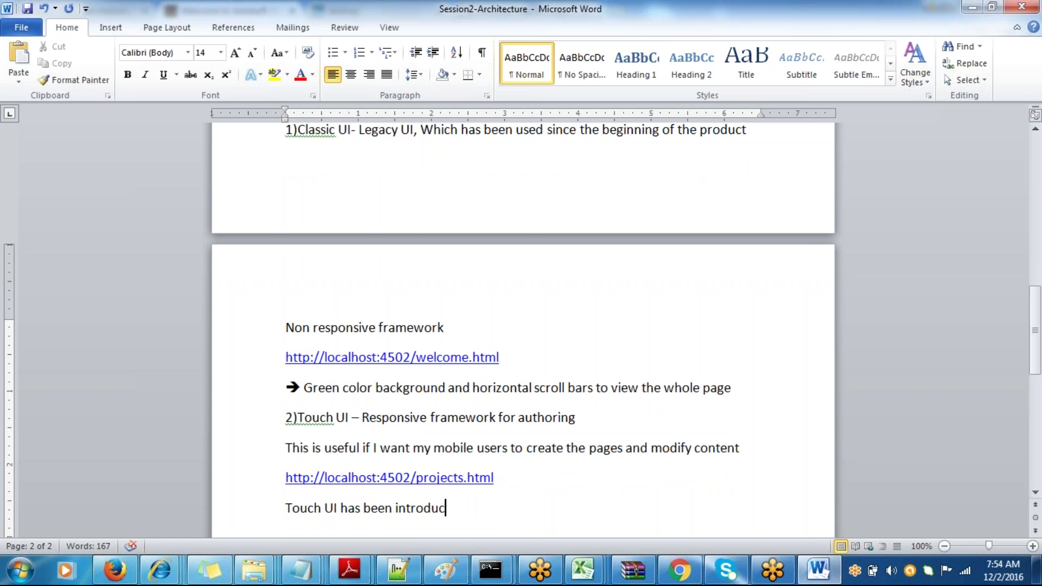
{"action": "key", "text": "BackSpace"}
{"action": "key", "text": "BackSpace"}
{"action": "type", "text": "duce"}
{"action": "key", "text": "BackSpace"}
{"action": "key", "text": "BackSpace"}
{"action": "key", "text": "BackSpace"}
{"action": "key", "text": "BackSpace"}
{"action": "key", "text": "BackSpace"}
{"action": "type", "text": "uced startin"}
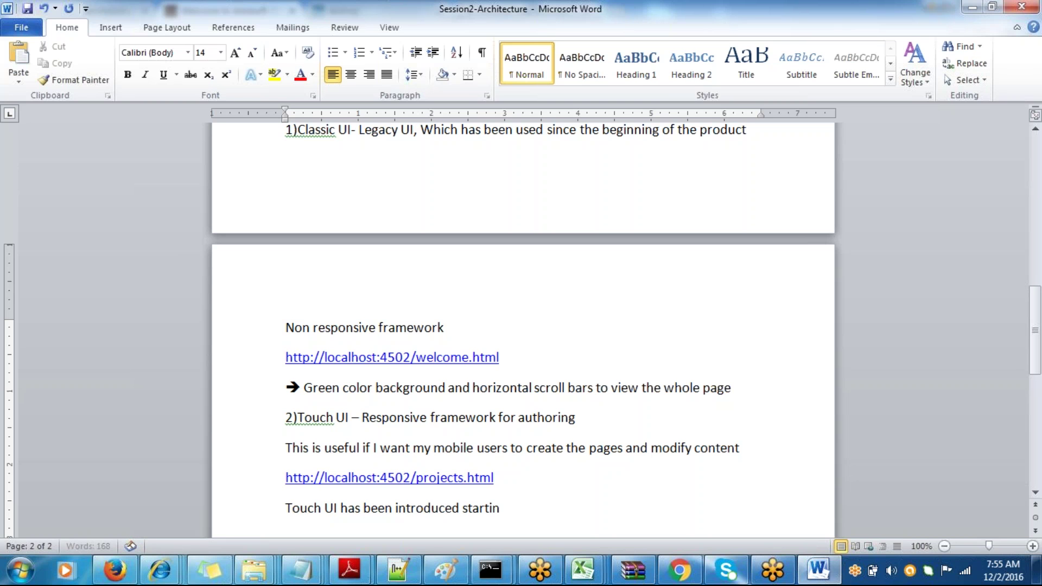
{"action": "type", "text": "g from version"}
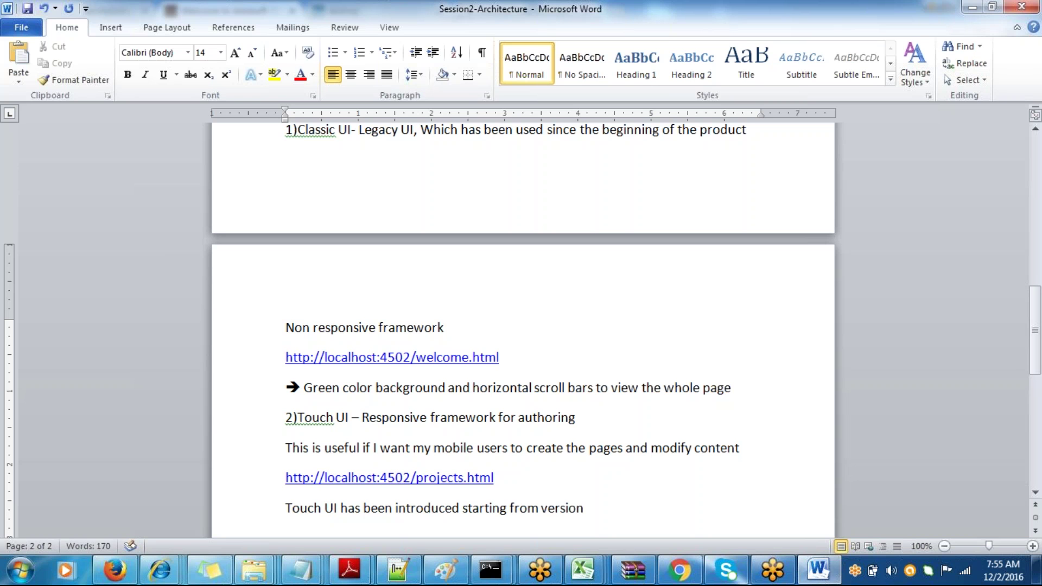
{"action": "type", "text": " 5.6.1"}
{"action": "key", "text": "Return"}
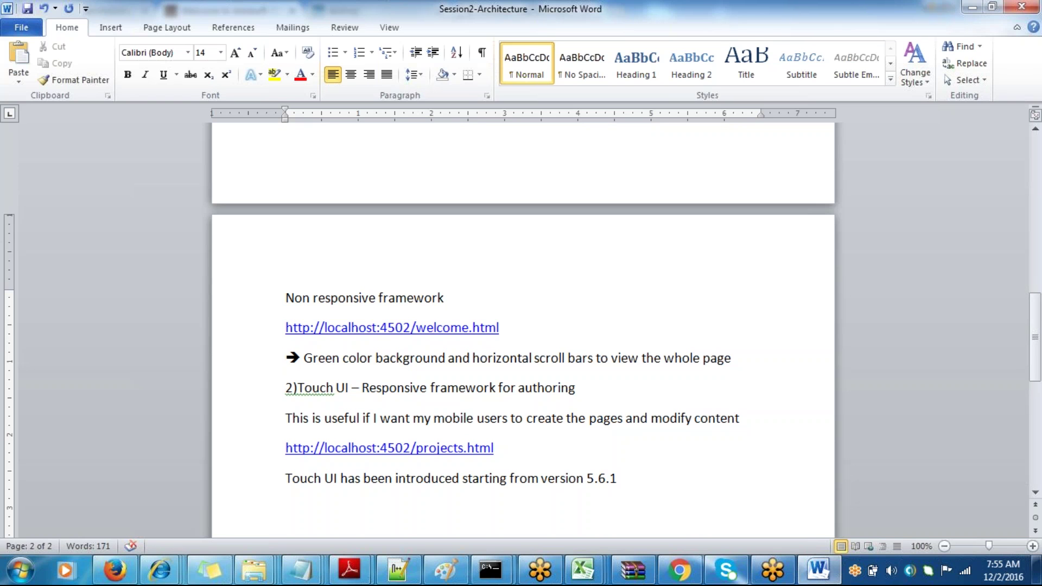
- Select the projects.html link text for use in the browser
{"action": "key", "text": "ctrl+a"}
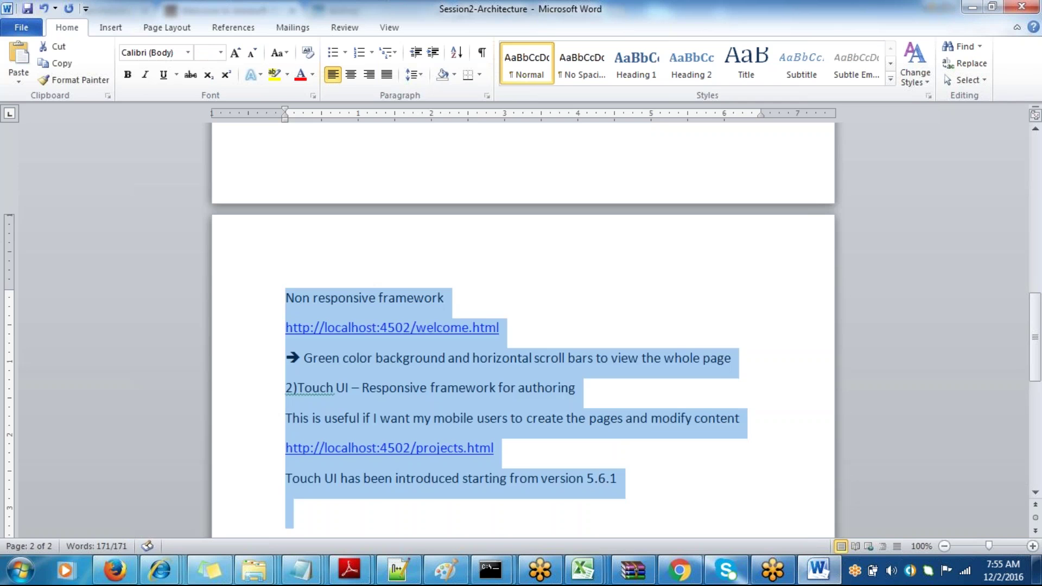
{"action": "key", "text": "Right"}
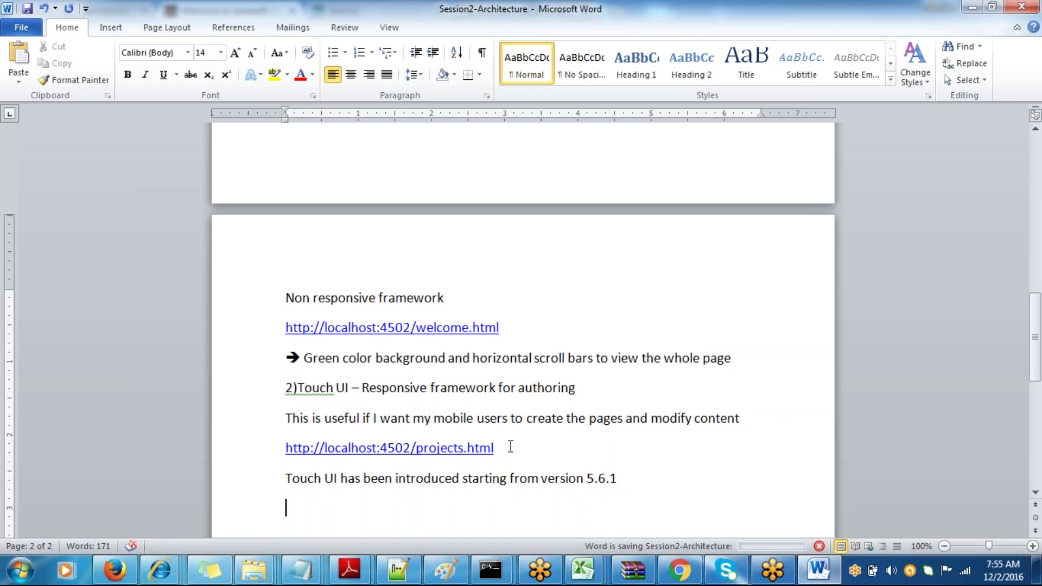
{"action": "left_click", "coordinate": [505, 447]}
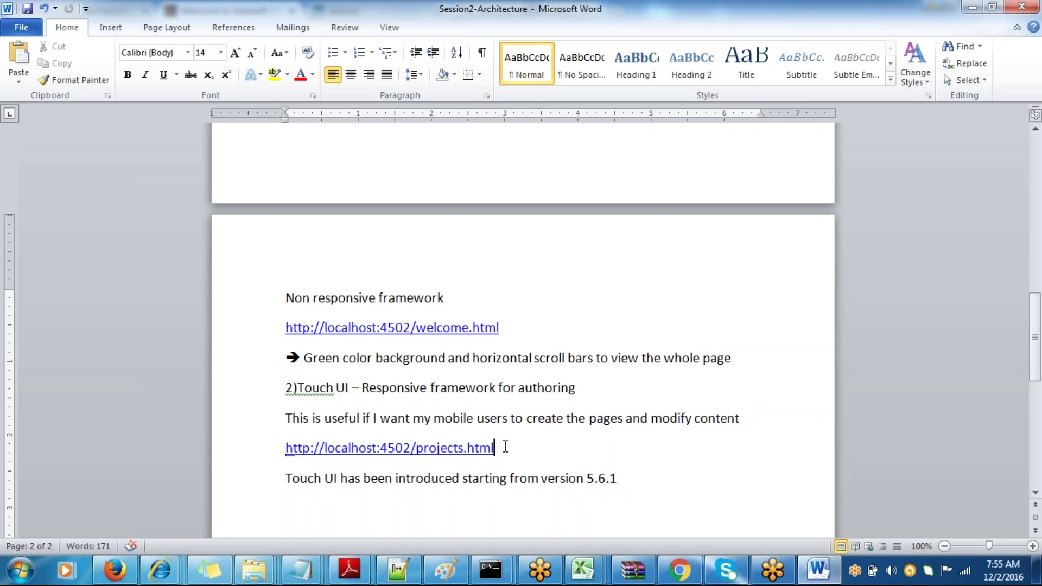
{"action": "triple_click", "coordinate": [504, 447]}
{"action": "left_click", "coordinate": [495, 448]}
{"action": "left_click", "coordinate": [680, 570]}
{"action": "left_click", "coordinate": [679, 570]}
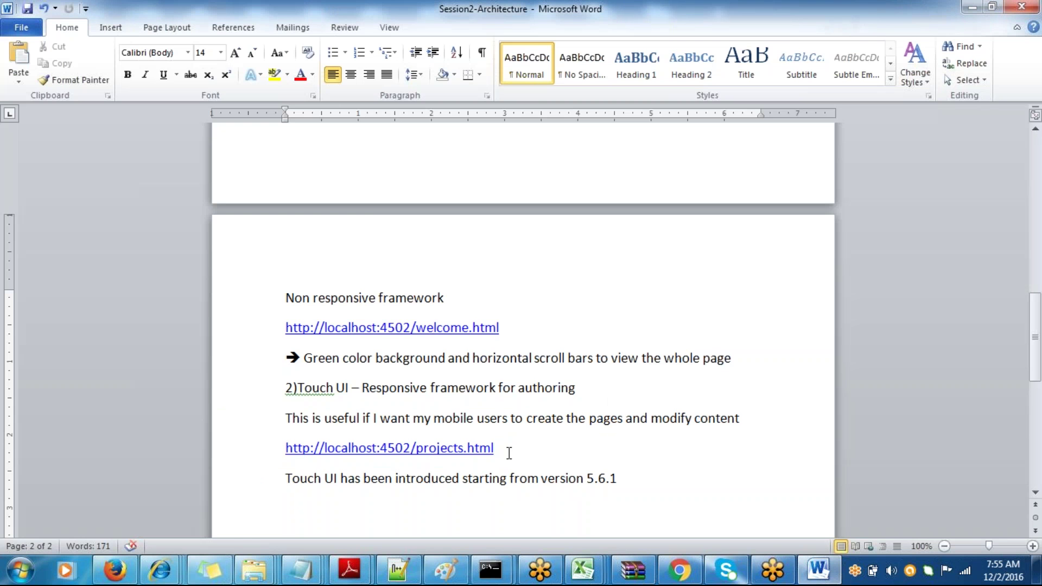
{"action": "left_click_drag", "start_coordinate": [509, 453], "coordinate": [289, 453]}
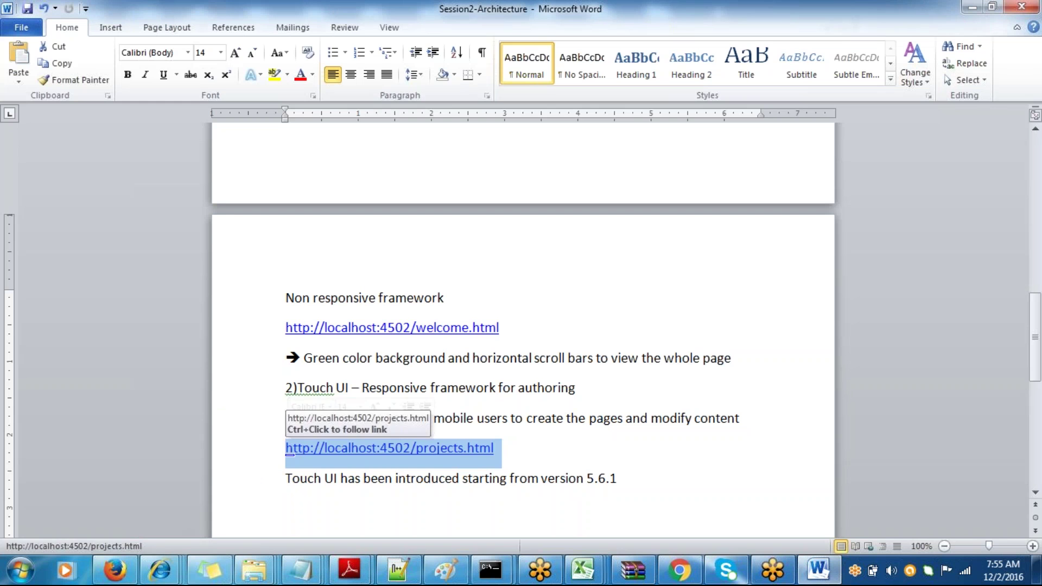
{"action": "left_click", "coordinate": [679, 570]}
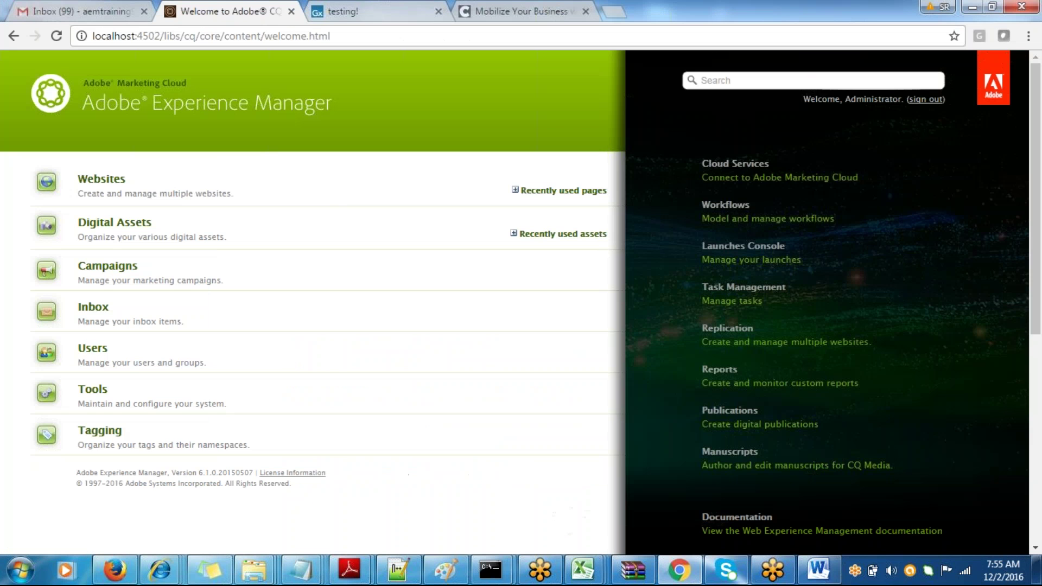
- Replace welcome.html with projects.html in the address after localhost:4502 and load it
{"action": "left_click_drag", "start_coordinate": [332, 36], "coordinate": [167, 30]}
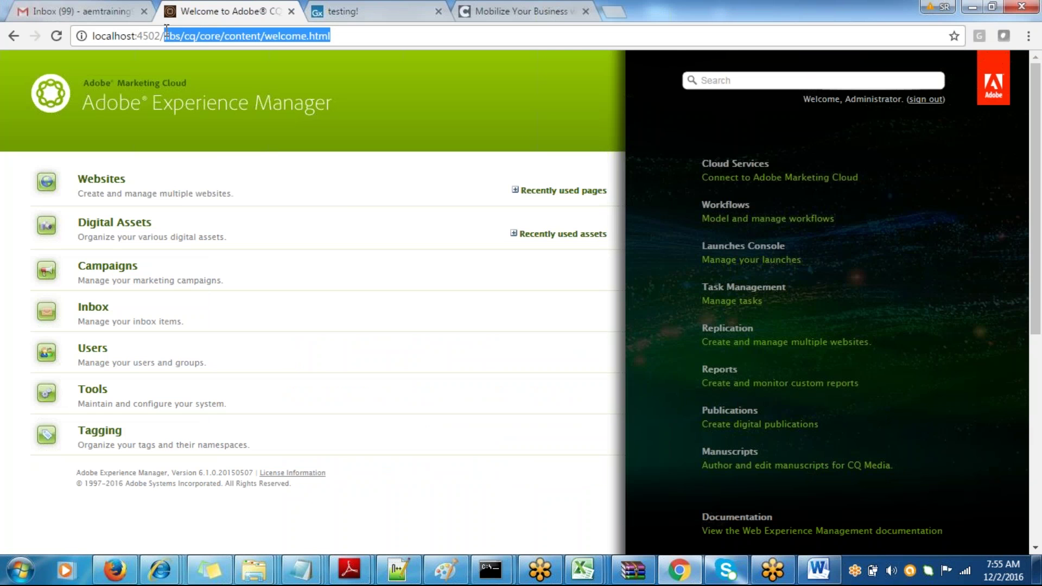
{"action": "type", "text": "pr"}
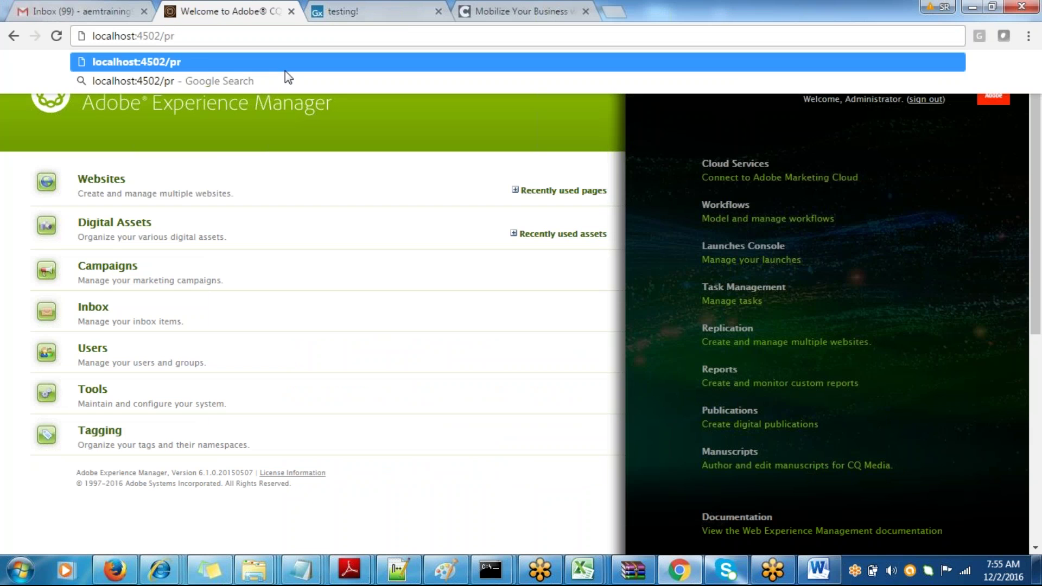
{"action": "type", "text": "ojects"}
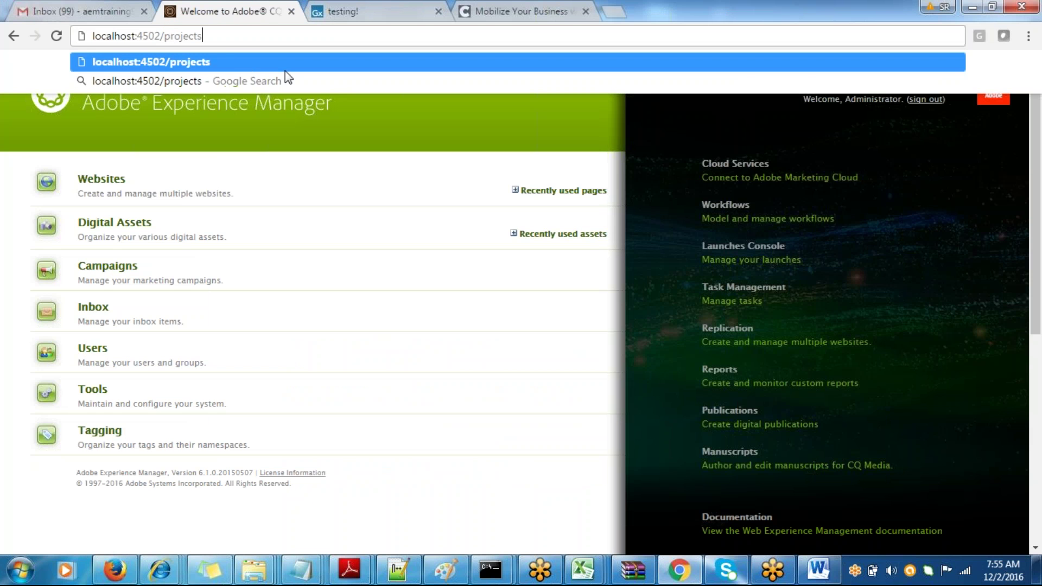
{"action": "type", "text": ".html"}
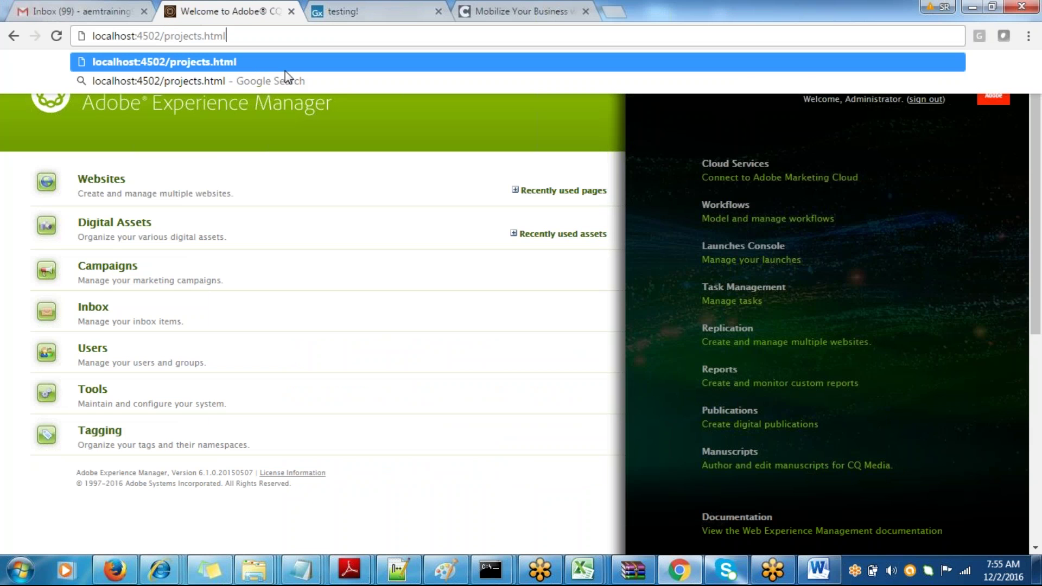
{"action": "key", "text": "Return"}
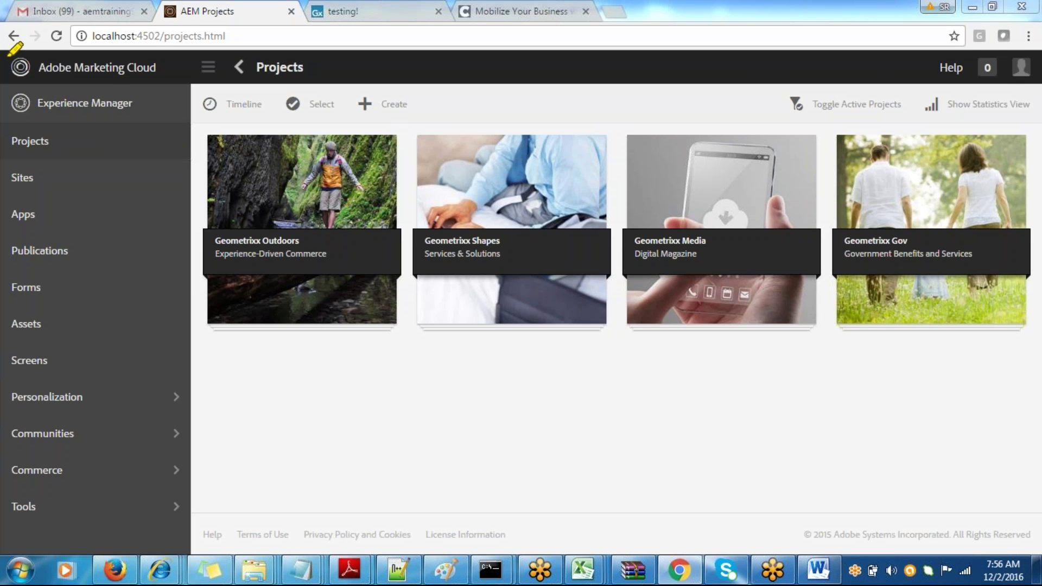
- Mark up the Projects console's navigation rail and header, then go back to Word
{"action": "mouse_move", "coordinate": [8, 54]}
{"action": "left_mouse_down"}
{"action": "mouse_move", "coordinate": [6, 513]}
{"action": "mouse_move", "coordinate": [54, 535]}
{"action": "mouse_move", "coordinate": [166, 520]}
{"action": "mouse_move", "coordinate": [196, 507]}
{"action": "mouse_move", "coordinate": [207, 335]}
{"action": "mouse_move", "coordinate": [191, 103]}
{"action": "mouse_move", "coordinate": [173, 85]}
{"action": "mouse_move", "coordinate": [60, 47]}
{"action": "left_mouse_up"}
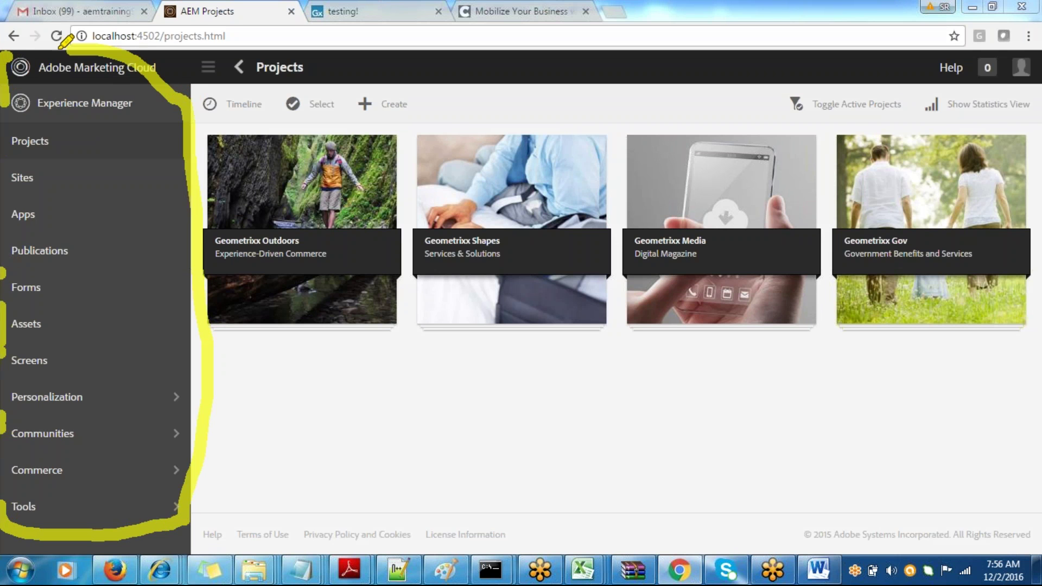
{"action": "mouse_move", "coordinate": [329, 67]}
{"action": "left_mouse_down"}
{"action": "mouse_move", "coordinate": [441, 71]}
{"action": "mouse_move", "coordinate": [387, 71]}
{"action": "left_mouse_up"}
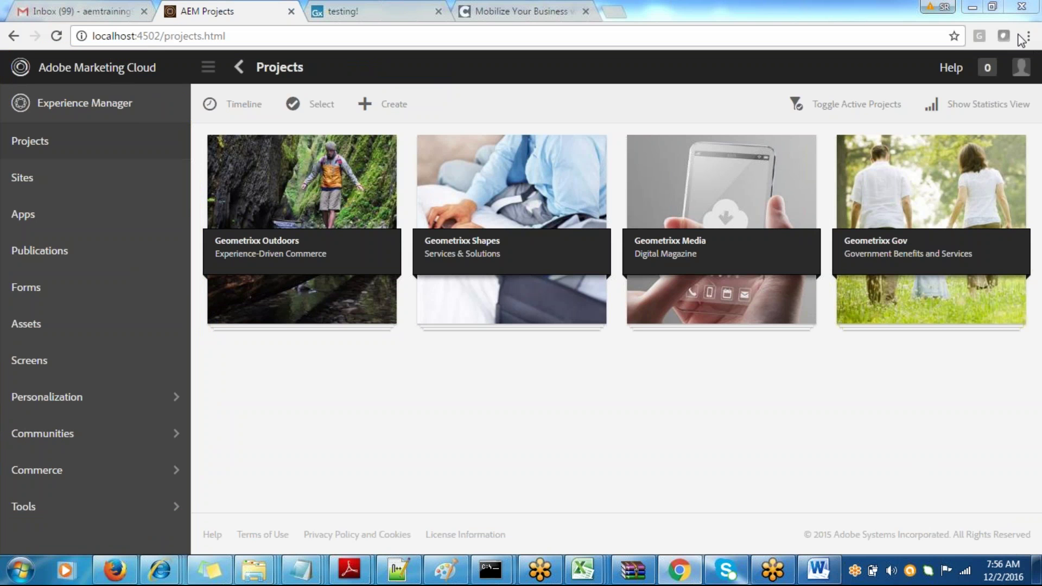
{"action": "key", "text": "alt+Tab"}
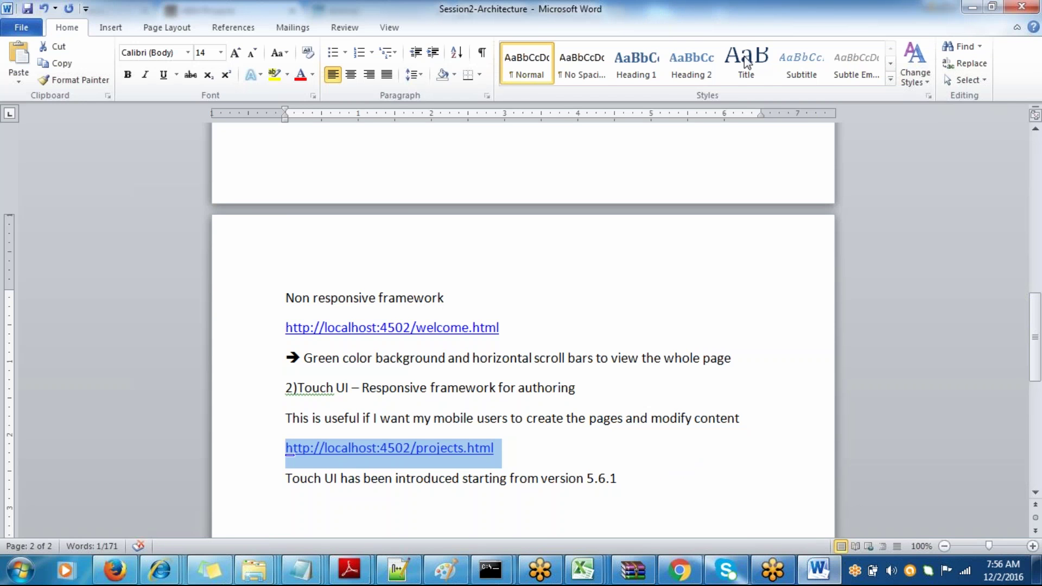
- Below the 5.6.1 note, add 'Responsive authoring framework... using mobile devices without the horizontal scrollbar' and save
{"action": "left_click", "coordinate": [630, 478]}
{"action": "key", "text": "Return"}
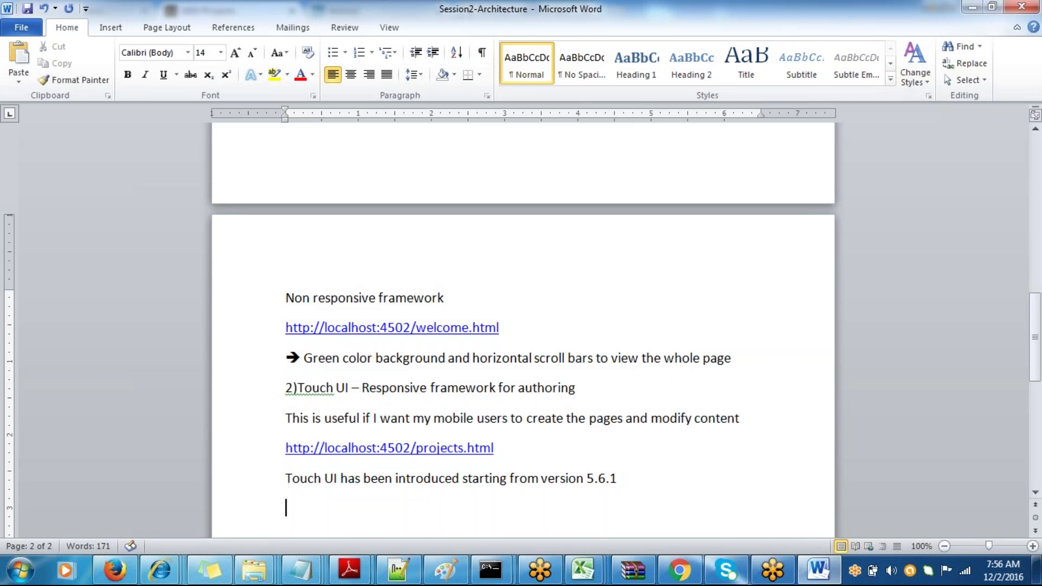
{"action": "type", "text": "Responsive aut"}
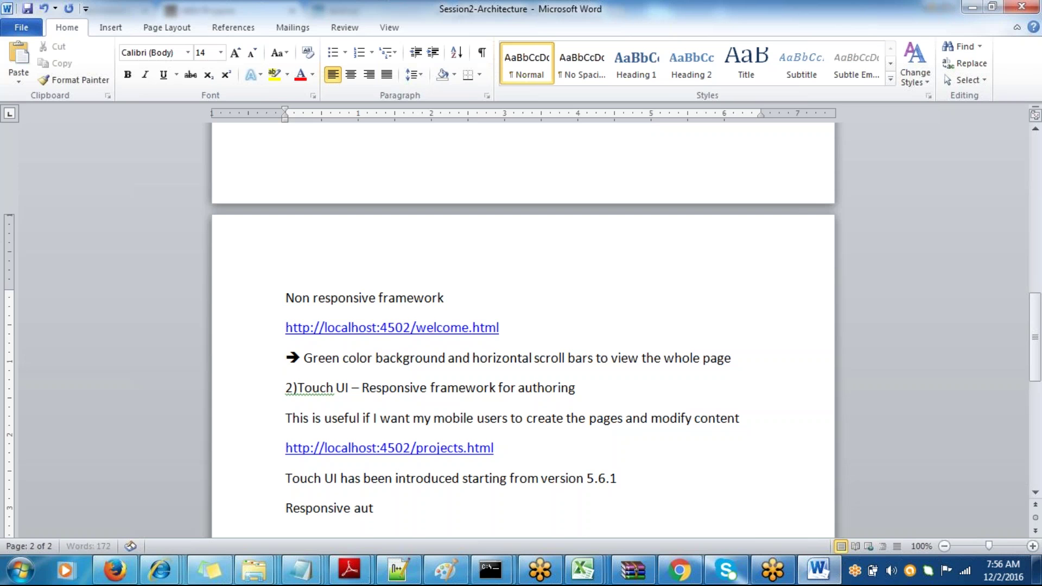
{"action": "type", "text": "horing framework"}
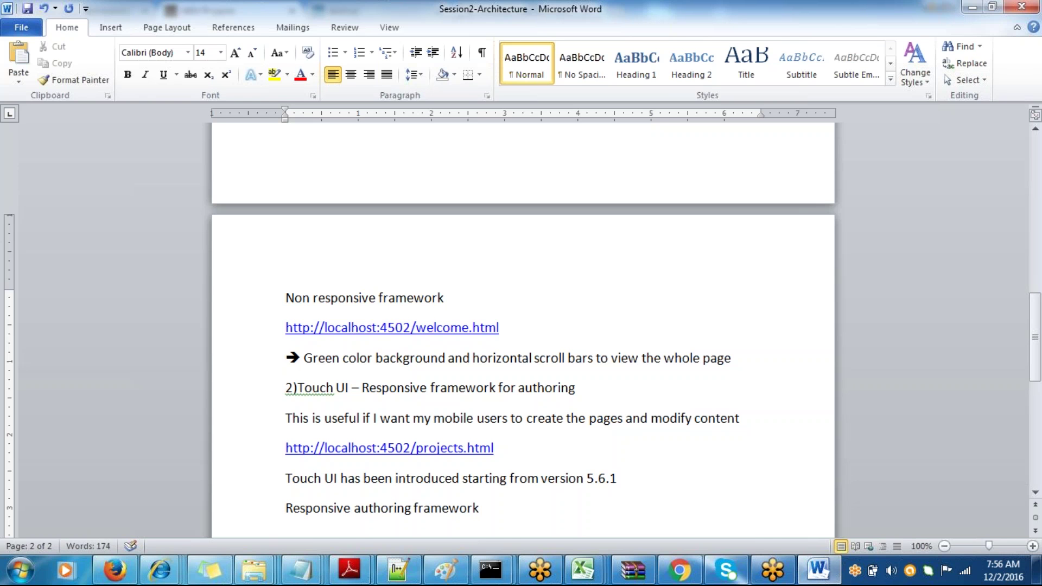
{"action": "type", "text": ", which enab"}
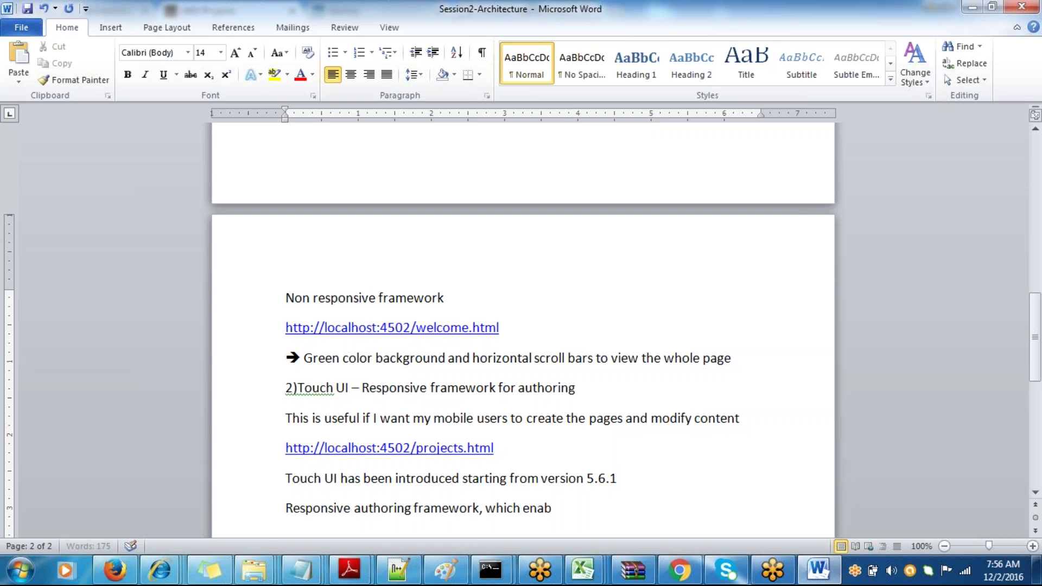
{"action": "type", "text": "les authors to "}
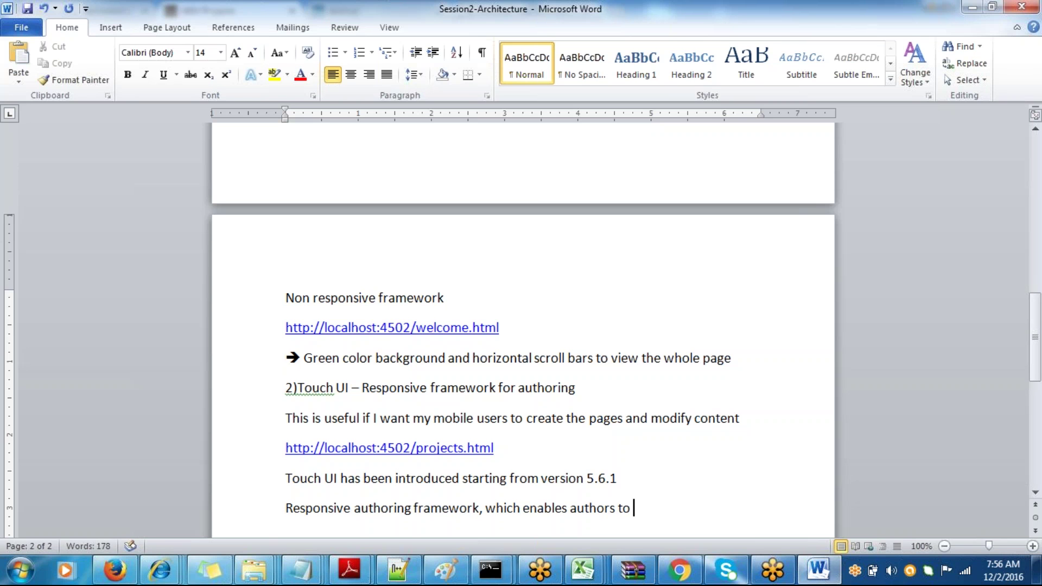
{"action": "type", "text": "create content using m"}
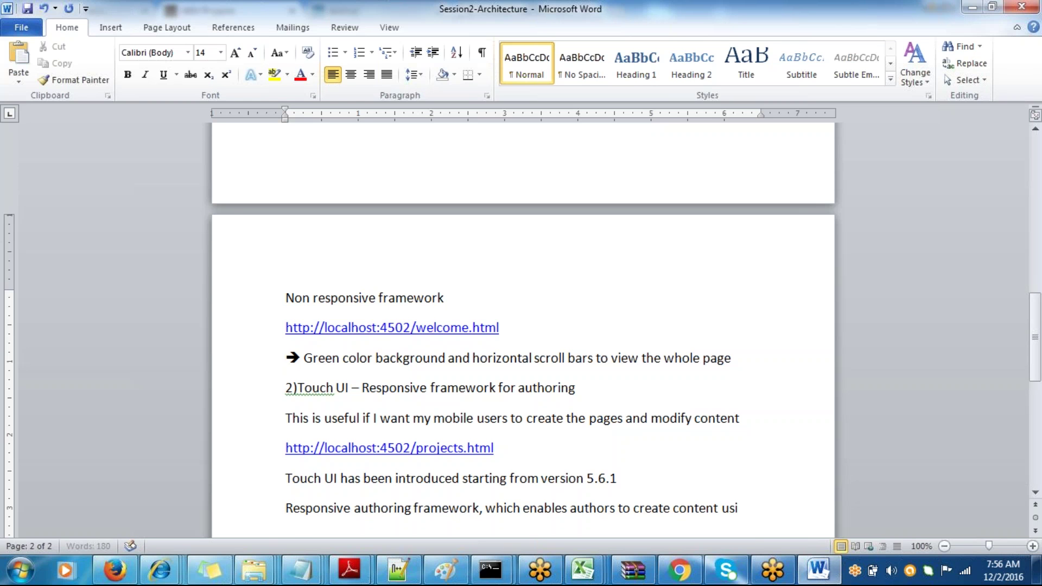
{"action": "type", "text": "l"}
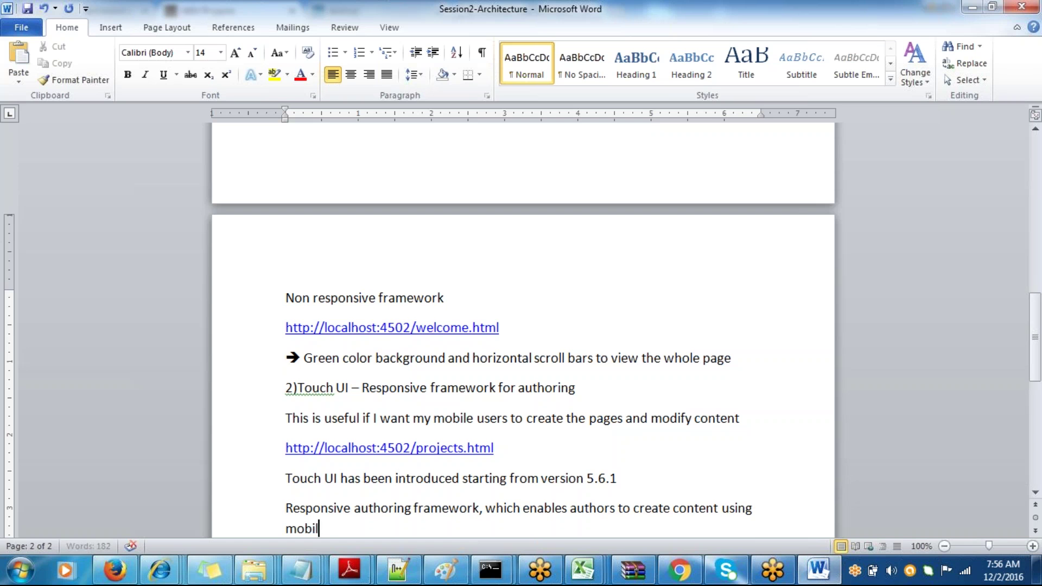
{"action": "type", "text": "e devices witho"}
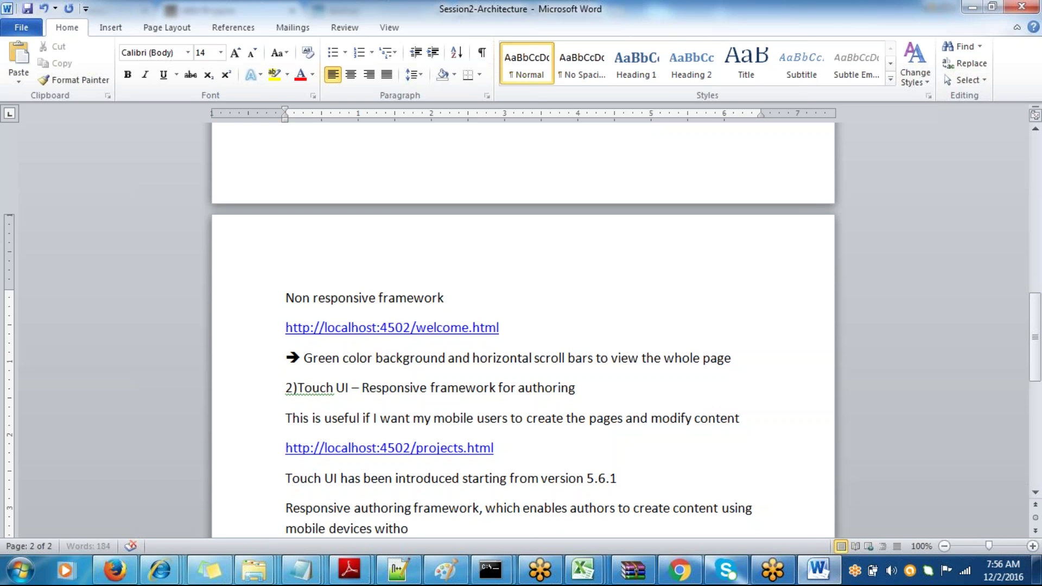
{"action": "type", "text": "ut the ho"}
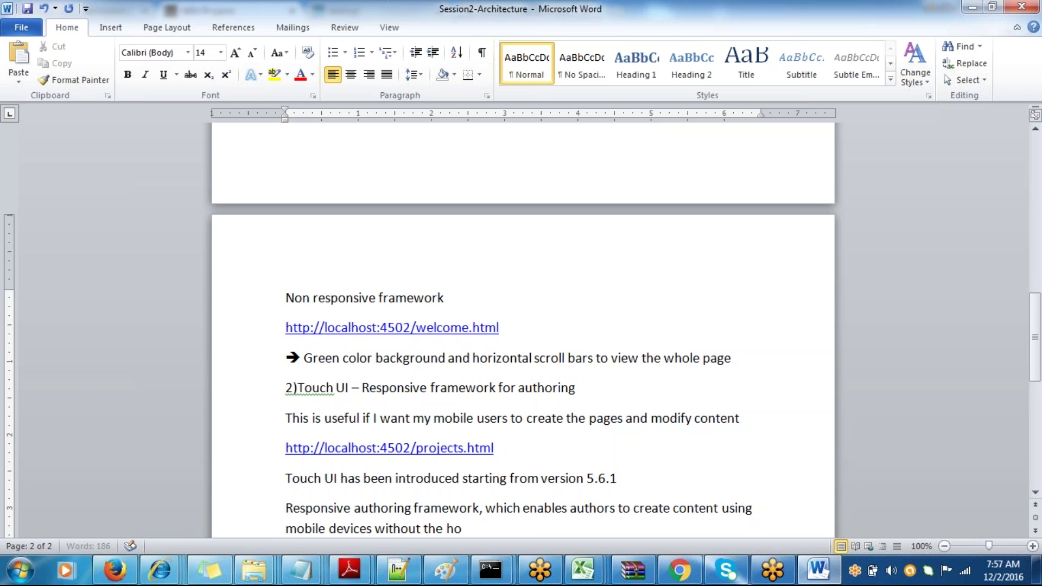
{"action": "type", "text": "rizontal scrollbar"}
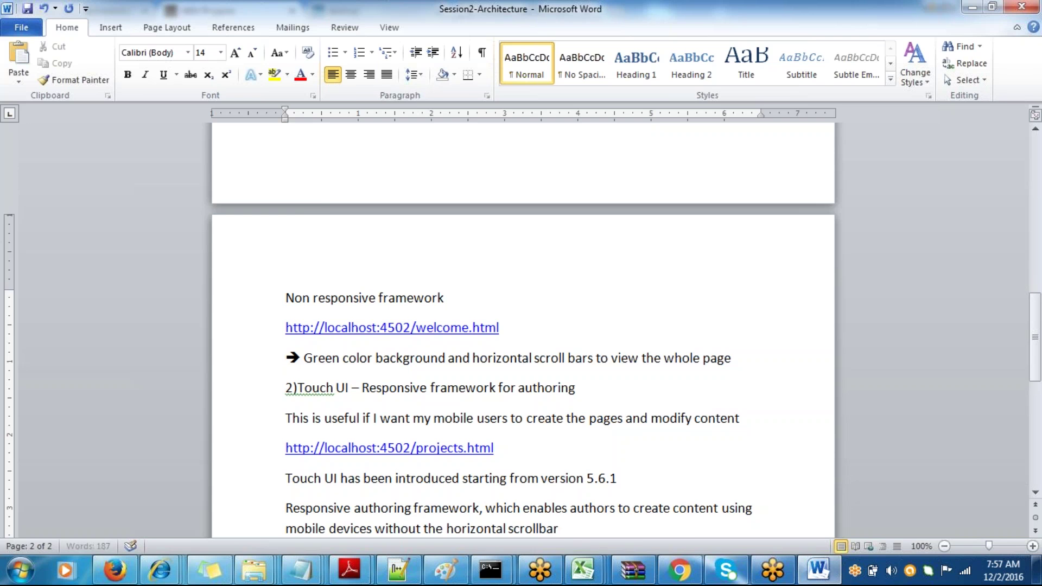
{"action": "key", "text": "ctrl+s"}
- Widen the browser to show the Geometrixx project cards, scroll through them, and maximize it
{"action": "key", "text": "alt+Tab"}
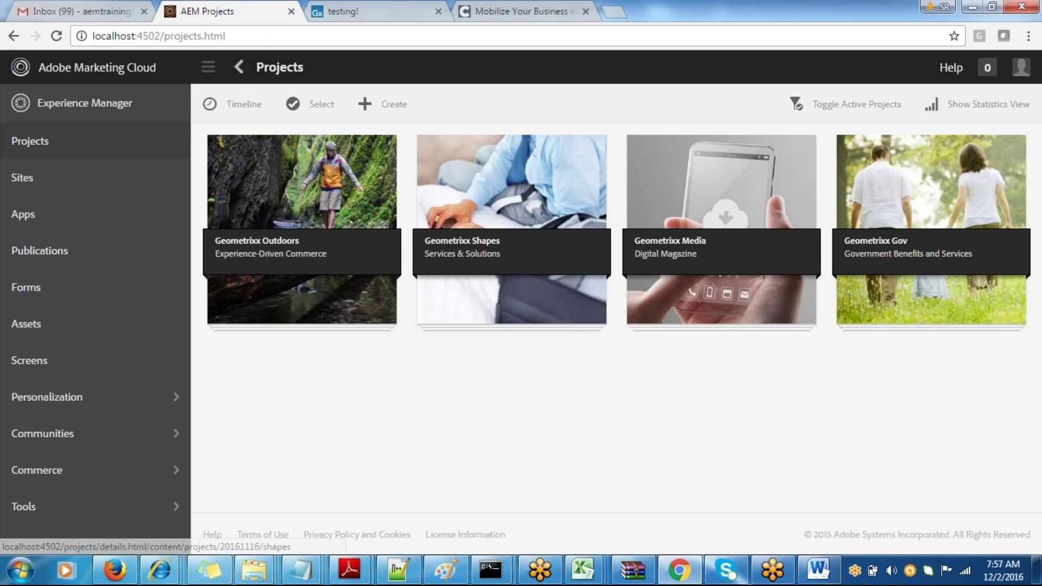
{"action": "left_click", "coordinate": [990, 17]}
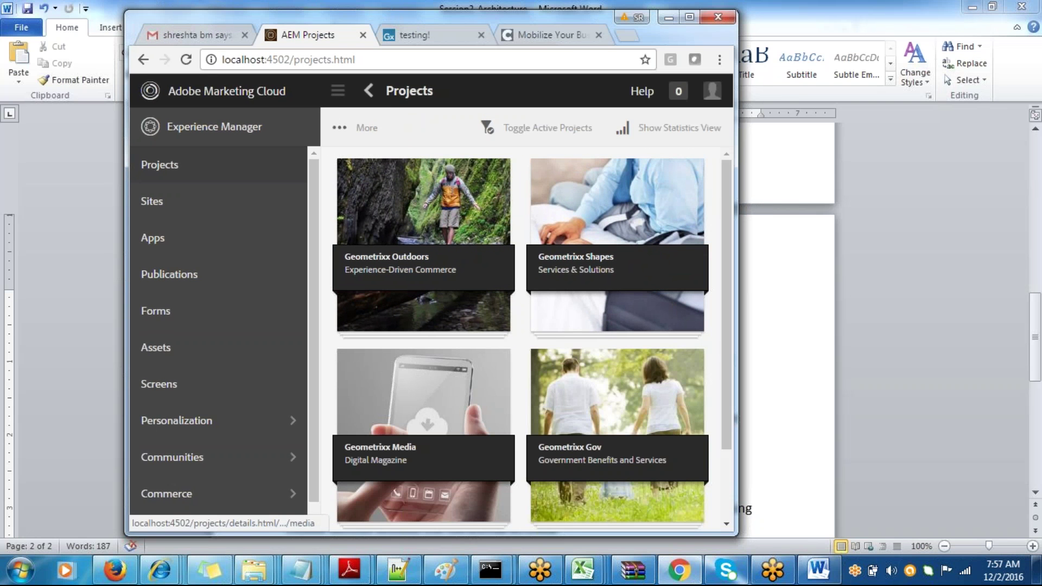
{"action": "left_click_drag", "start_coordinate": [736, 364], "coordinate": [599, 364]}
{"action": "scroll", "coordinate": [978, 413], "scroll_direction": "down", "scroll_amount": 2}
{"action": "left_click_drag", "start_coordinate": [585, 288], "coordinate": [590, 471]}
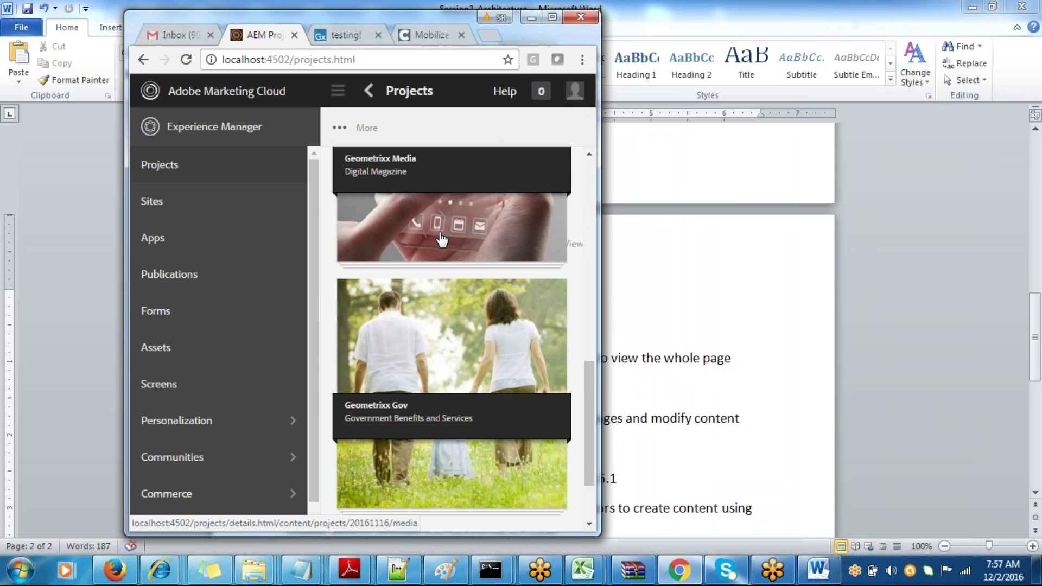
{"action": "left_click", "coordinate": [552, 17]}
{"action": "key", "text": "alt+Tab"}
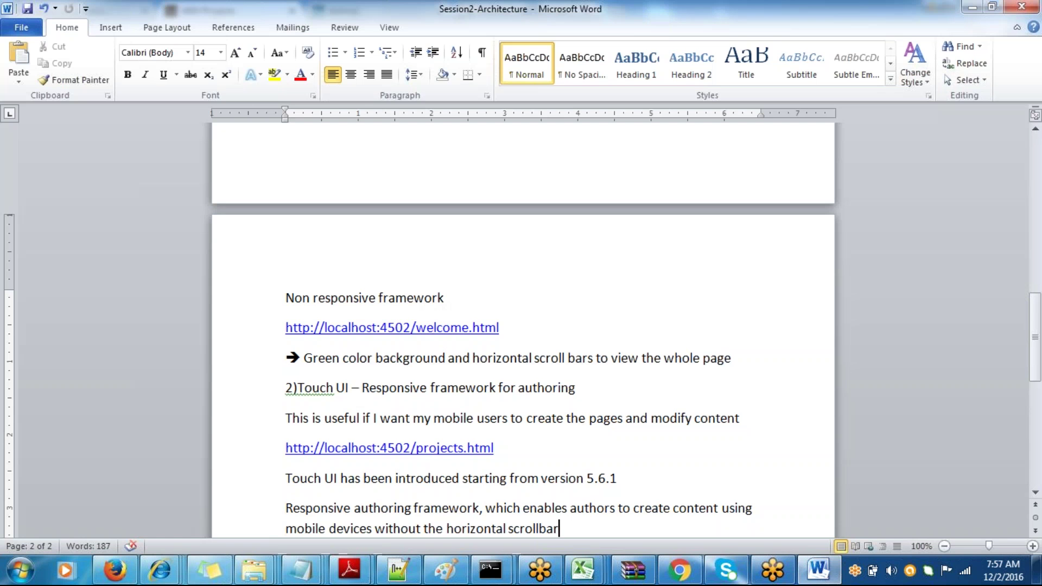
- Add the line 'Touch UI is based on CORAL UI framework'
{"action": "key", "text": "alt+Tab"}
{"action": "key", "text": "alt+Tab"}
{"action": "key", "text": "alt+Tab"}
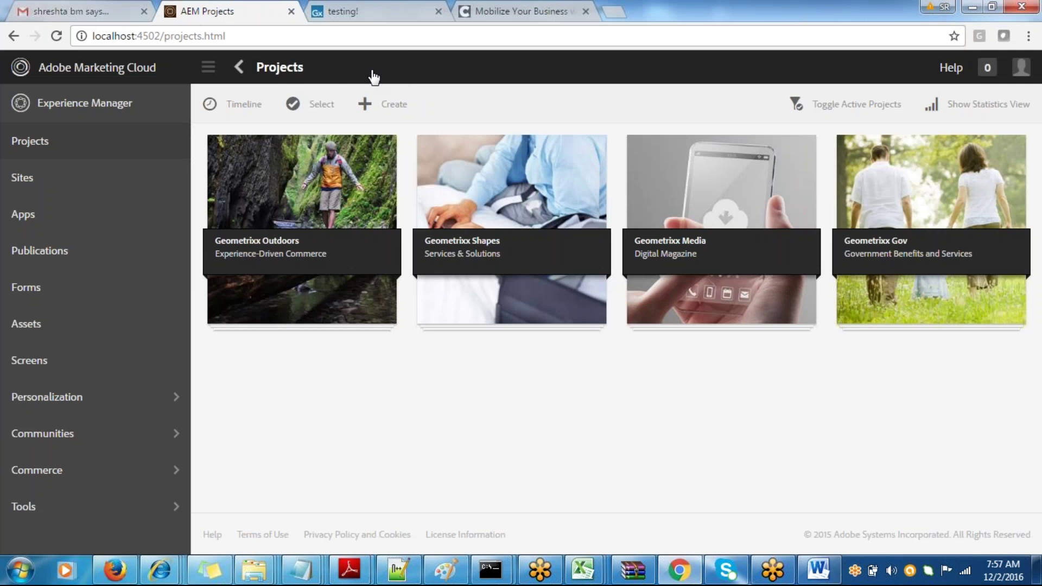
{"action": "key", "text": "alt+Tab"}
{"action": "key", "text": "Return"}
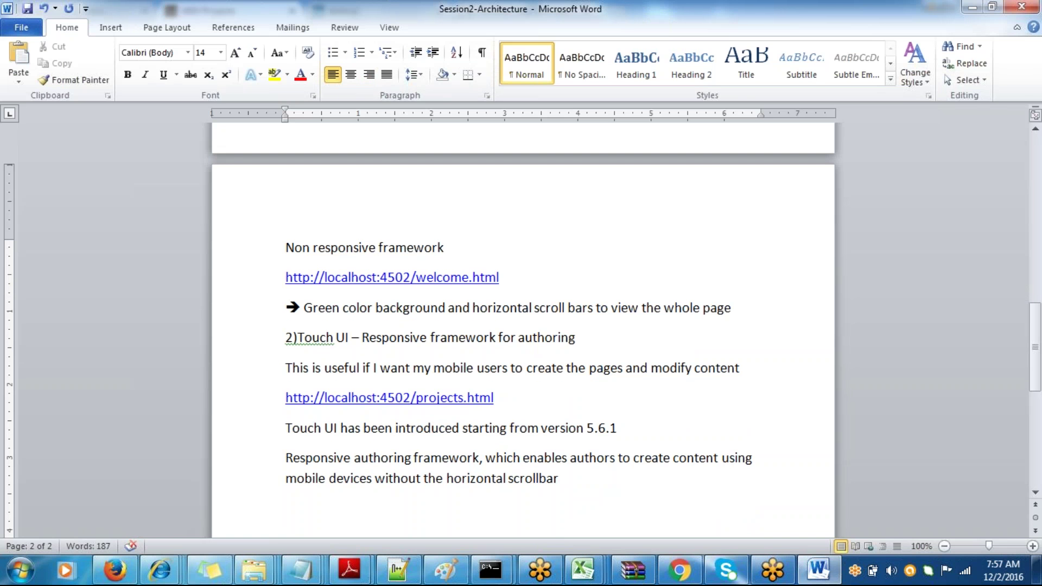
{"action": "type", "text": "Touch UI"}
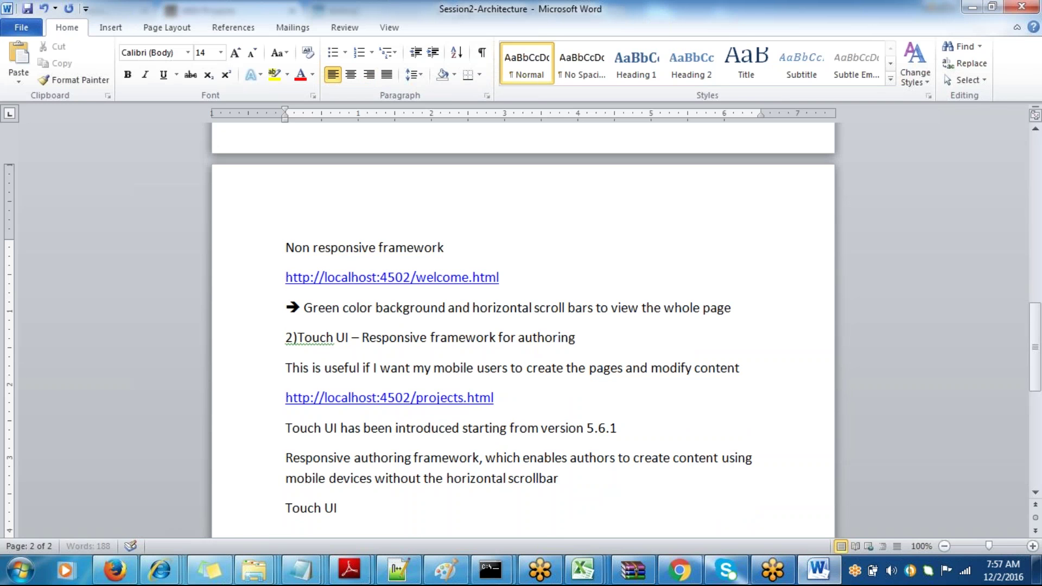
{"action": "type", "text": " is based on "}
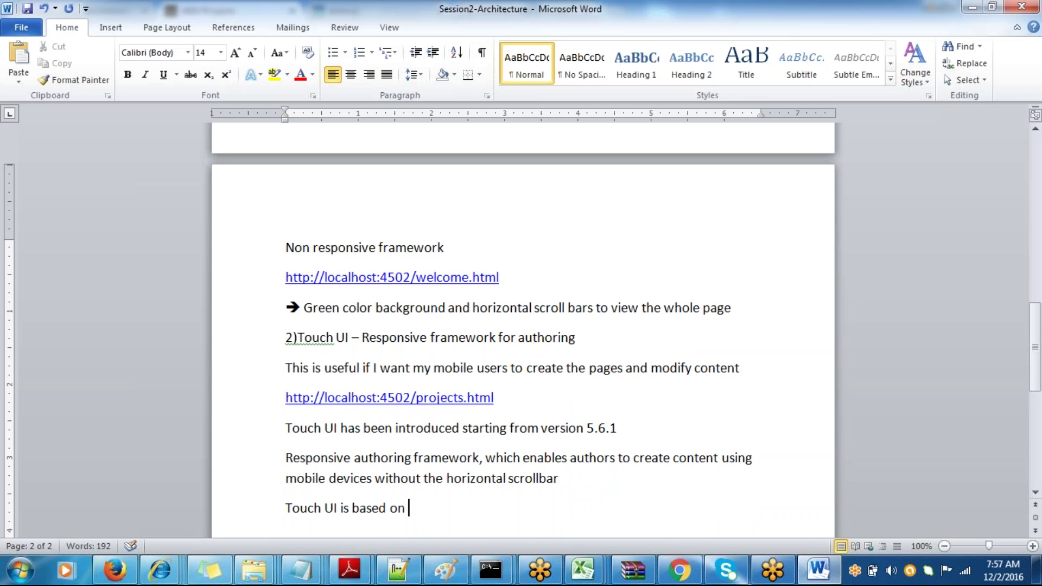
{"action": "type", "text": "CORAL"}
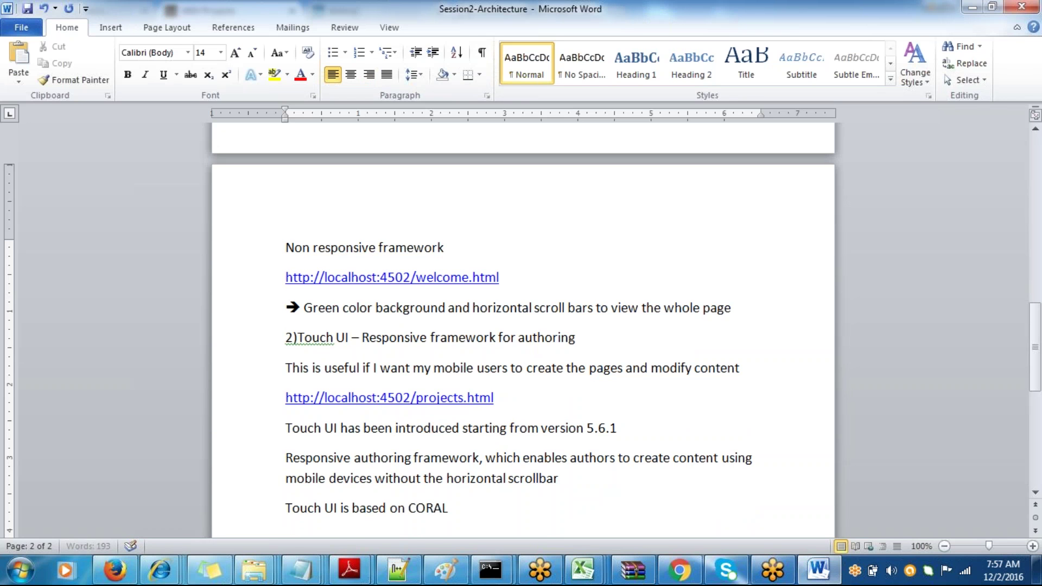
{"action": "type", "text": " UI framework"}
- Start the next line: 'All the 6 solutions in the marketing uses the same look and feel'
{"action": "key", "text": "Return"}
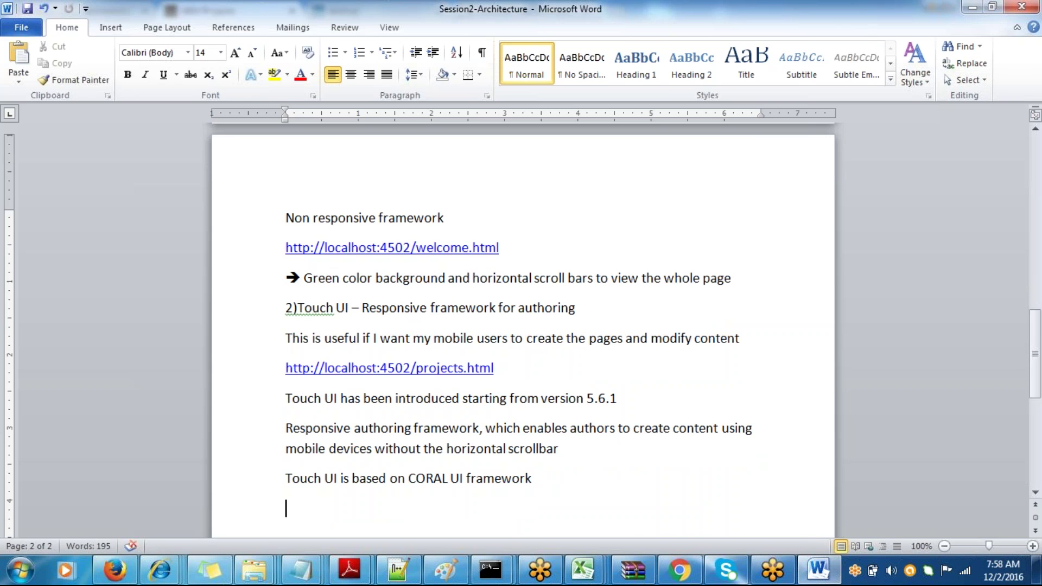
{"action": "type", "text": "All the"}
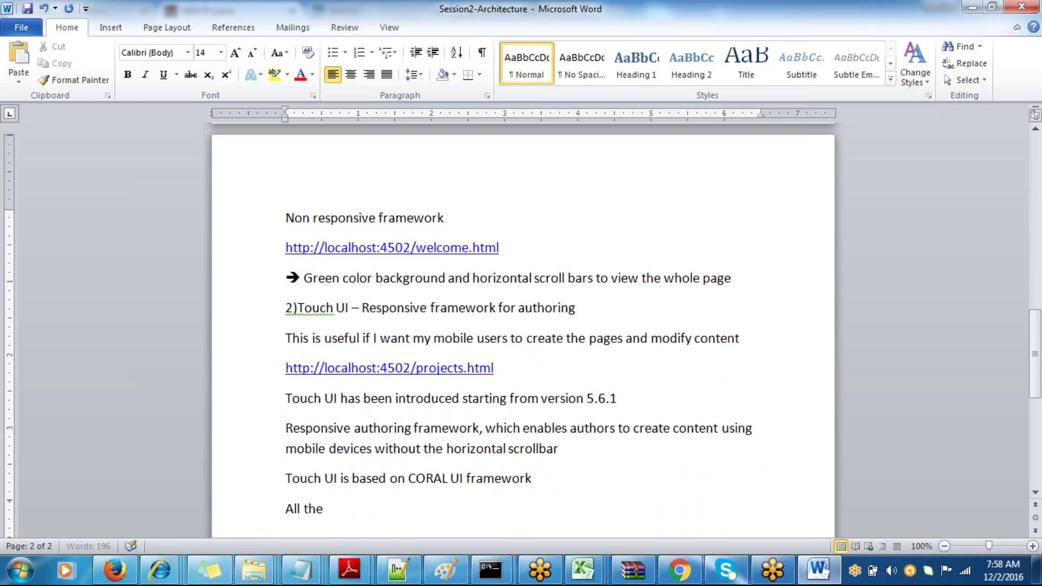
{"action": "type", "text": " 6 solutions"}
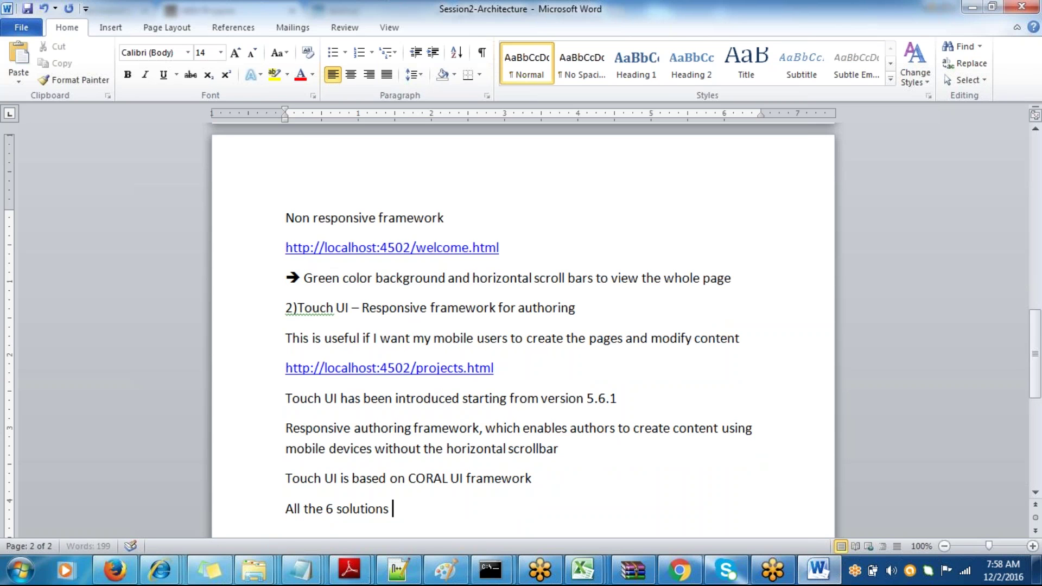
{"action": "type", "text": " in the ma"}
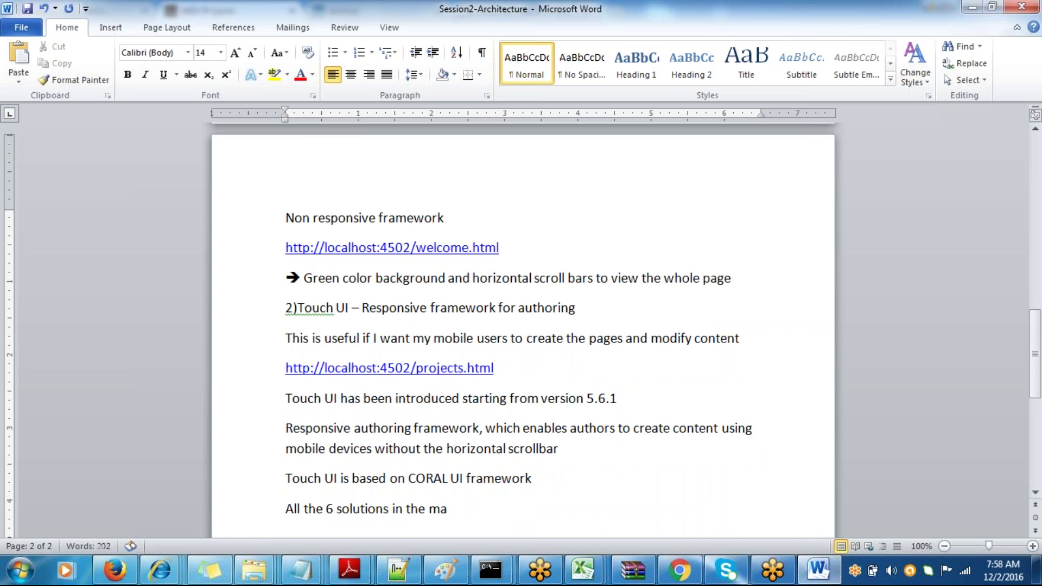
{"action": "type", "text": "rketing "}
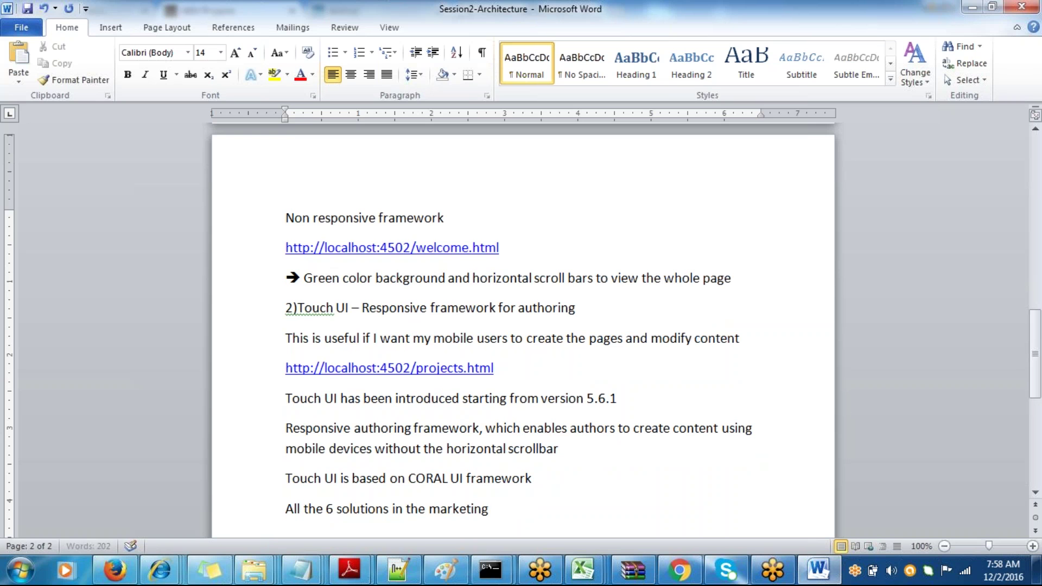
{"action": "type", "text": "uses the same loo"}
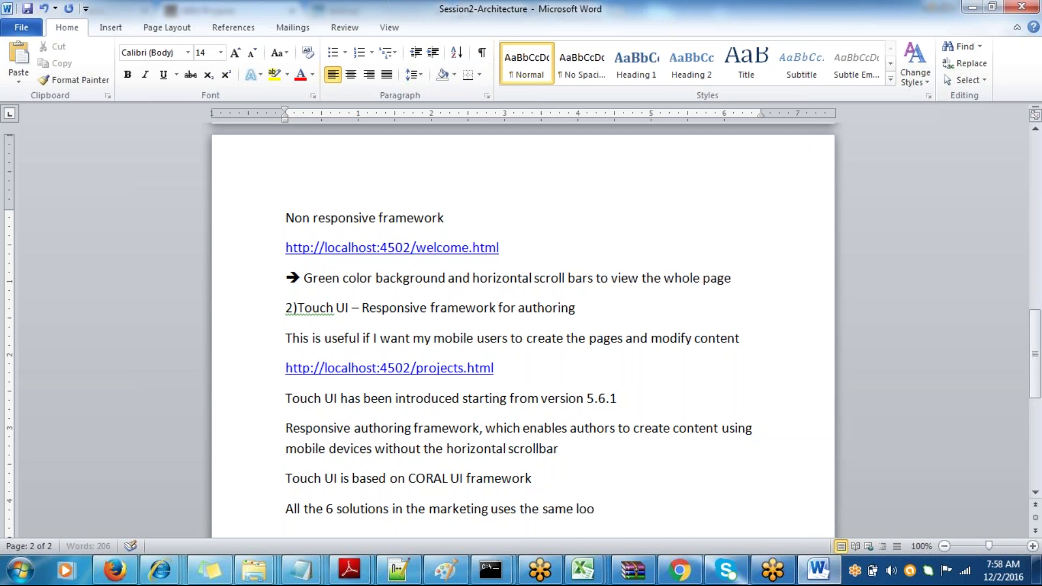
{"action": "type", "text": "k and f"}
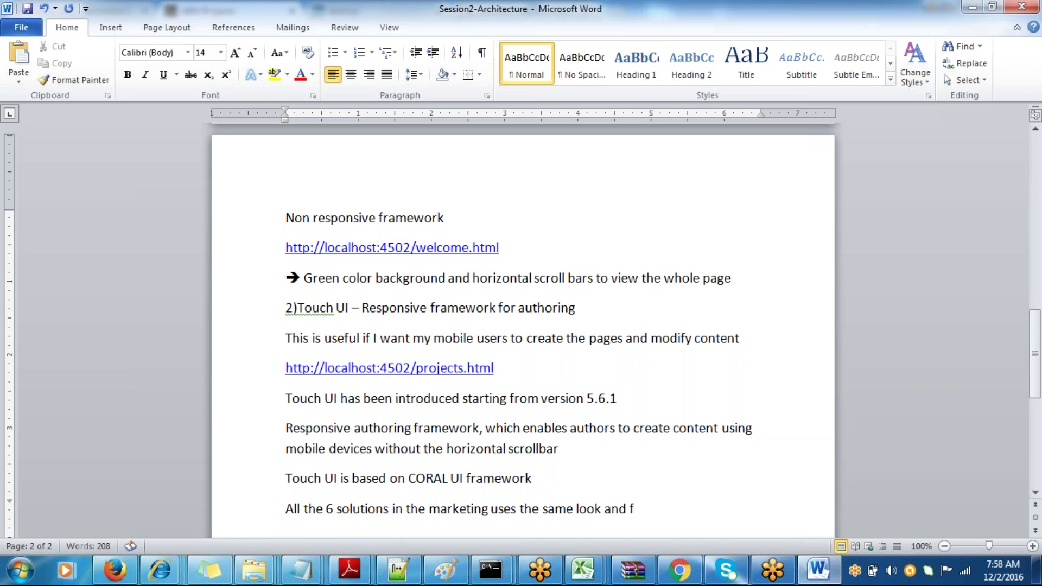
{"action": "type", "text": "eel nd th"}
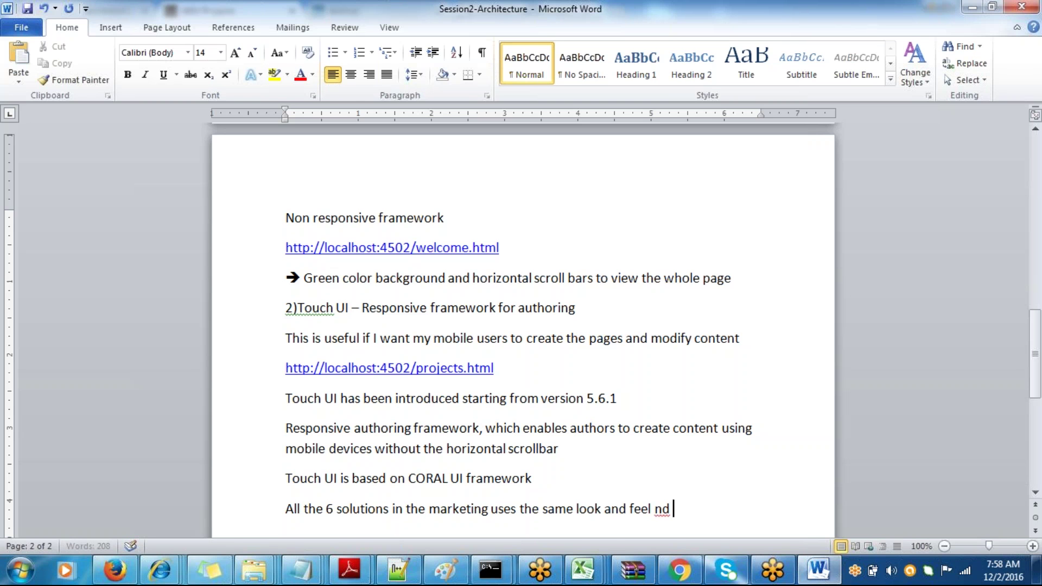
{"action": "key", "text": "BackSpace"}
{"action": "key", "text": "BackSpace"}
{"action": "key", "text": "BackSpace"}
{"action": "key", "text": "BackSpace"}
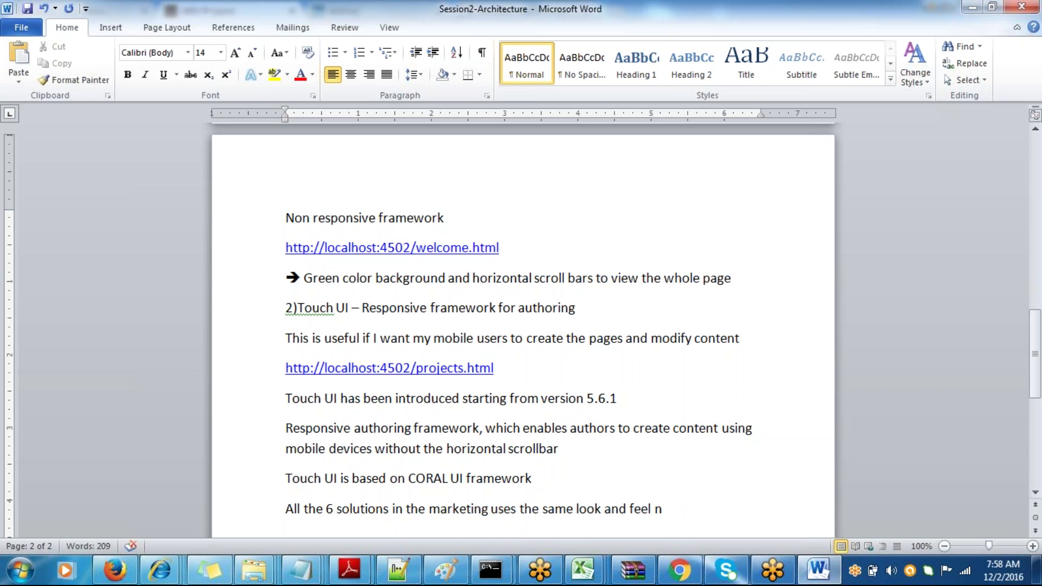
{"action": "key", "text": "alt+Tab"}
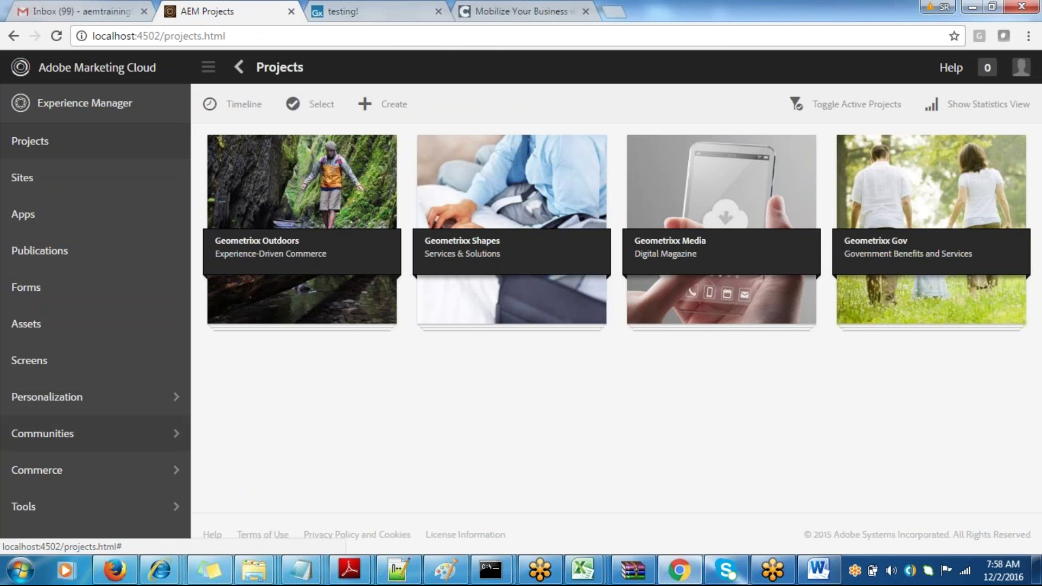
- Insert 'Adobe' before 'marketing' and 'cloud' before 'uses', ending the line with 'and widgets'
{"action": "key", "text": "alt+Tab"}
{"action": "key", "text": "alt+Tab"}
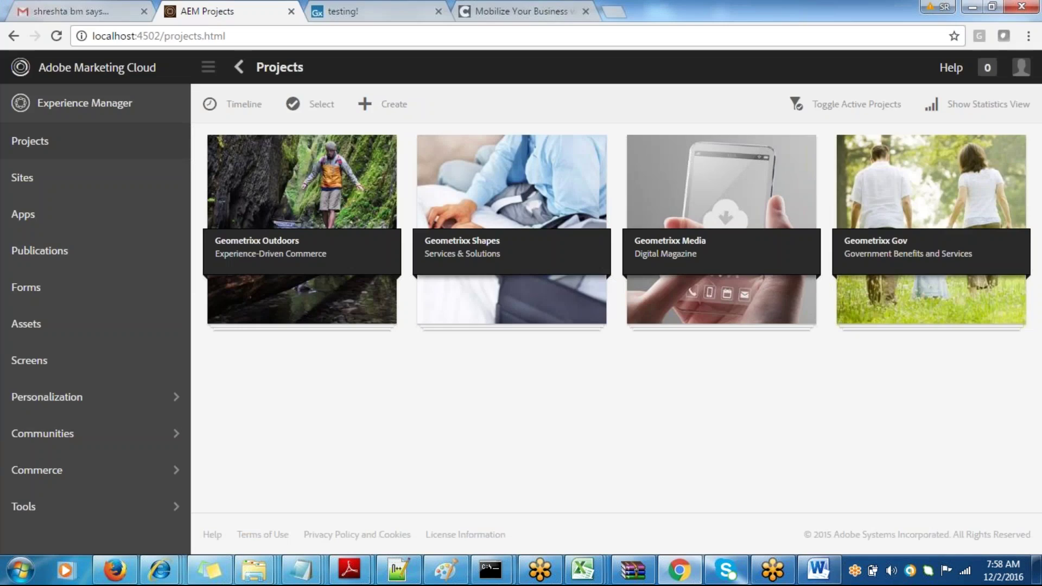
{"action": "key", "text": "alt+Tab"}
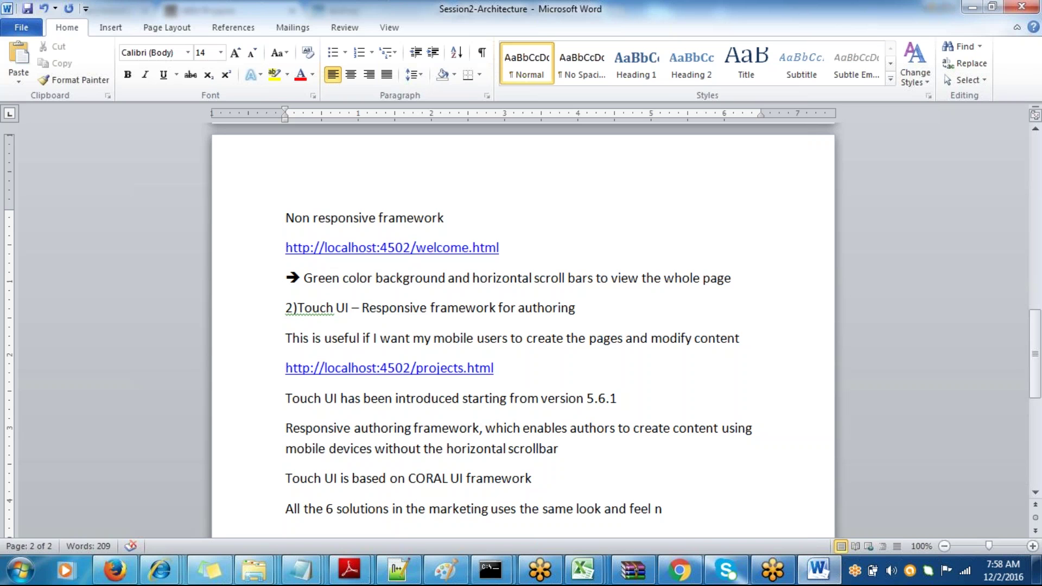
{"action": "left_click", "coordinate": [430, 508]}
{"action": "type", "text": "Adobe"}
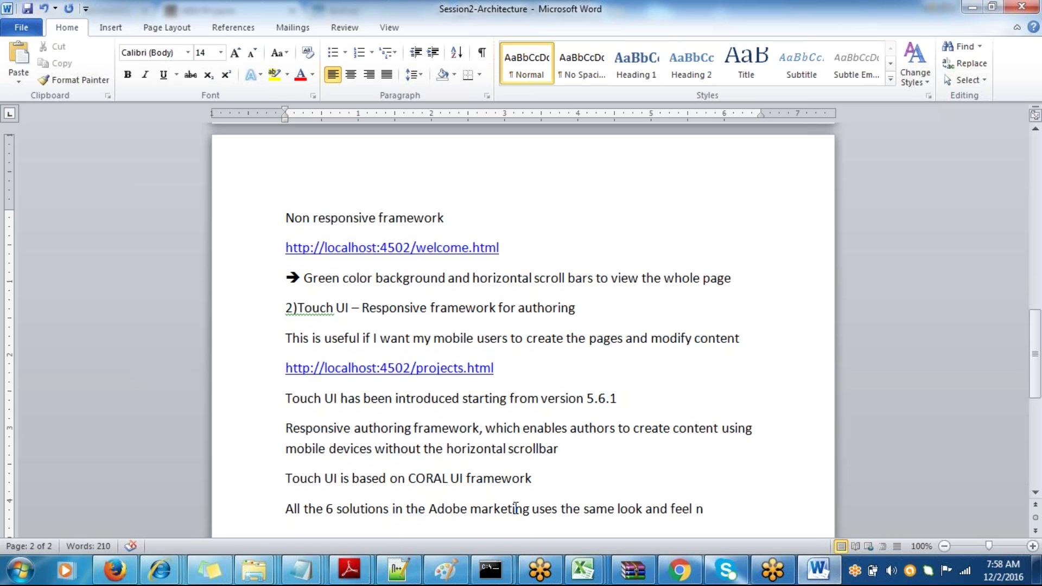
{"action": "left_click", "coordinate": [532, 509]}
{"action": "type", "text": "clo"}
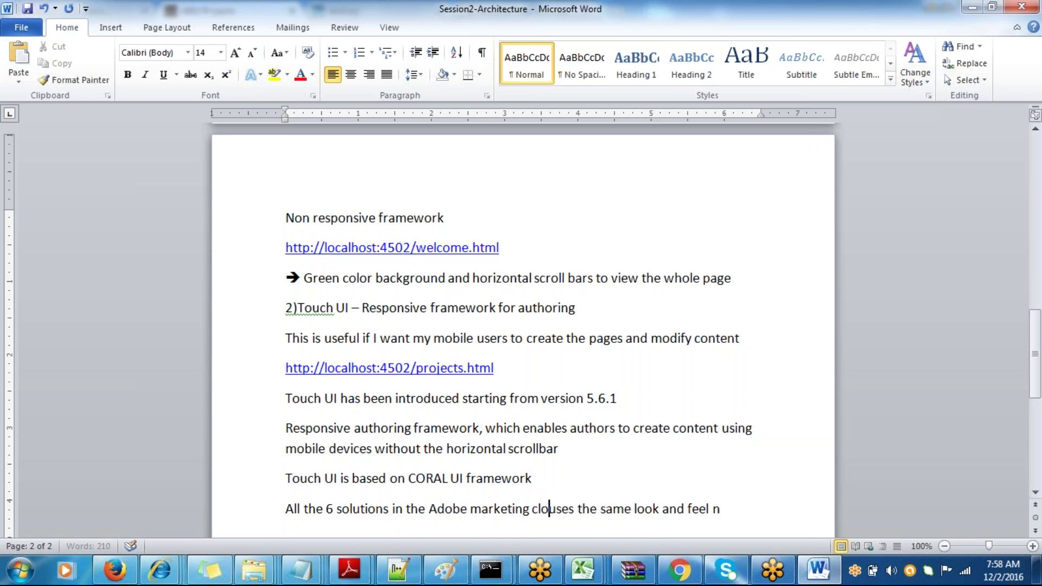
{"action": "type", "text": "ud u"}
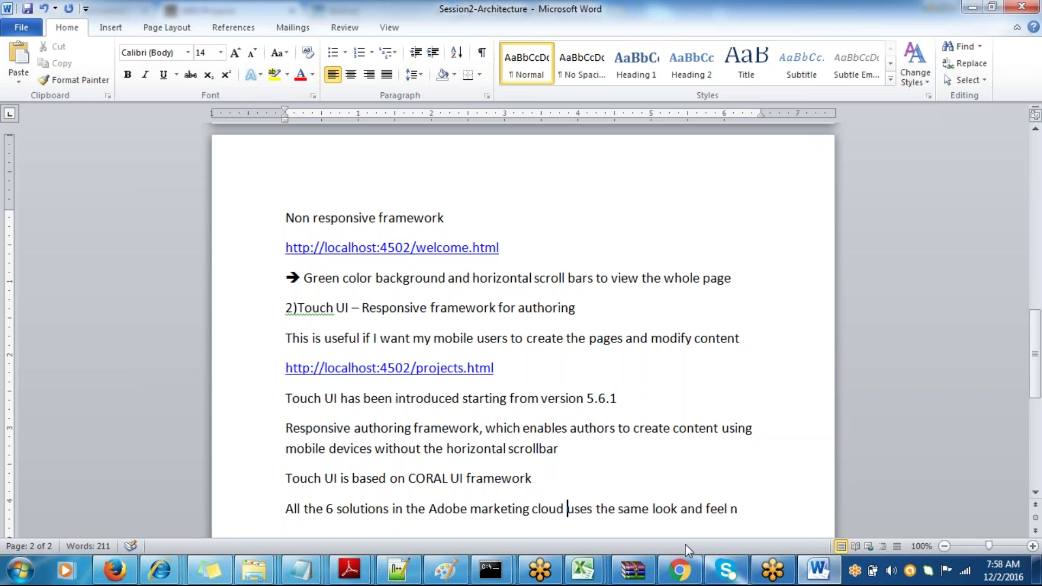
{"action": "left_click", "coordinate": [739, 511]}
{"action": "key", "text": "BackSpace"}
{"action": "type", "text": "and widgets"}
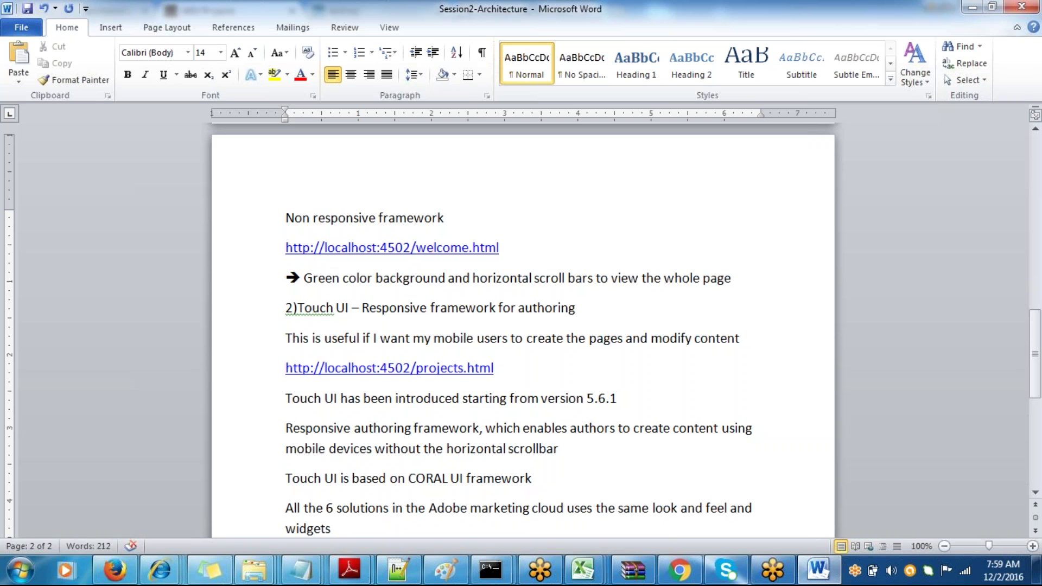
{"action": "left_click", "coordinate": [703, 481]}
{"action": "key", "text": "Up"}
{"action": "key", "text": "Up"}
{"action": "key", "text": "Up"}
{"action": "key", "text": "Up"}
{"action": "key", "text": "Up"}
{"action": "key", "text": "Up"}
{"action": "key", "text": "Up"}
{"action": "key", "text": "Up"}
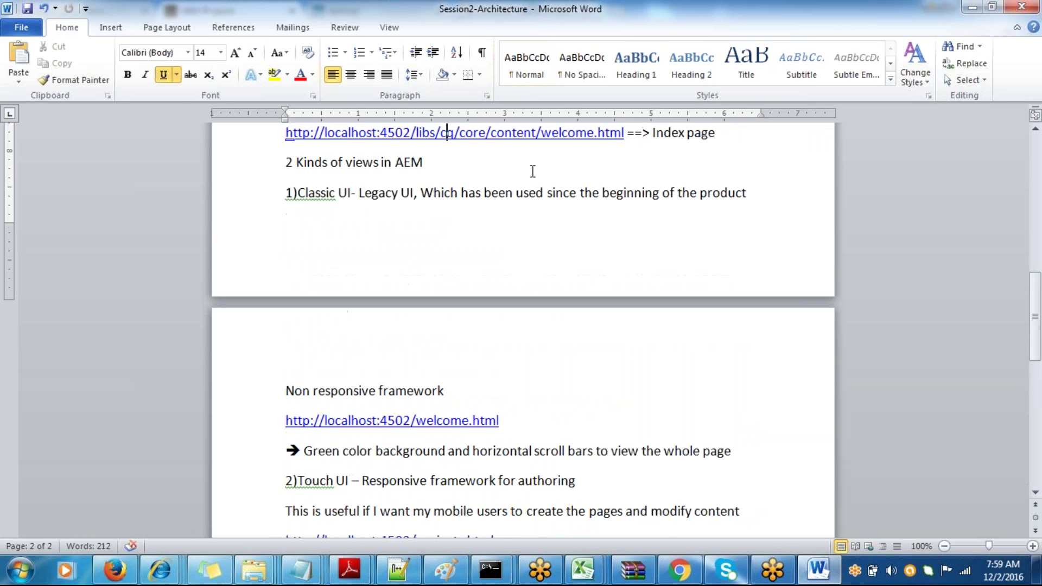
- Under the welcome.html link, start a new line reading 'Classic UI is based on EXT-js fra'
{"action": "left_click", "coordinate": [507, 421]}
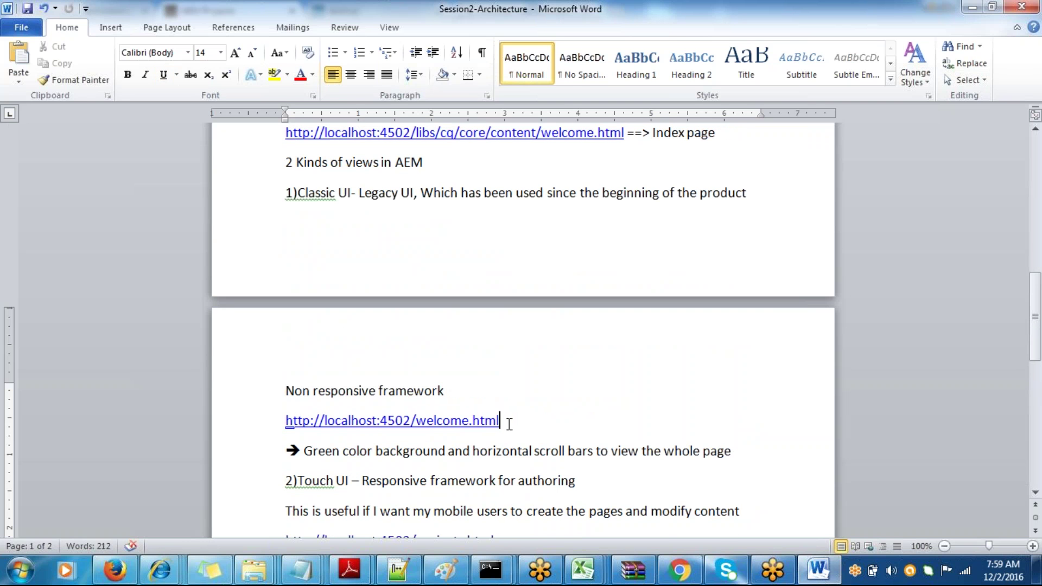
{"action": "key", "text": "Return"}
{"action": "type", "text": "Cl"}
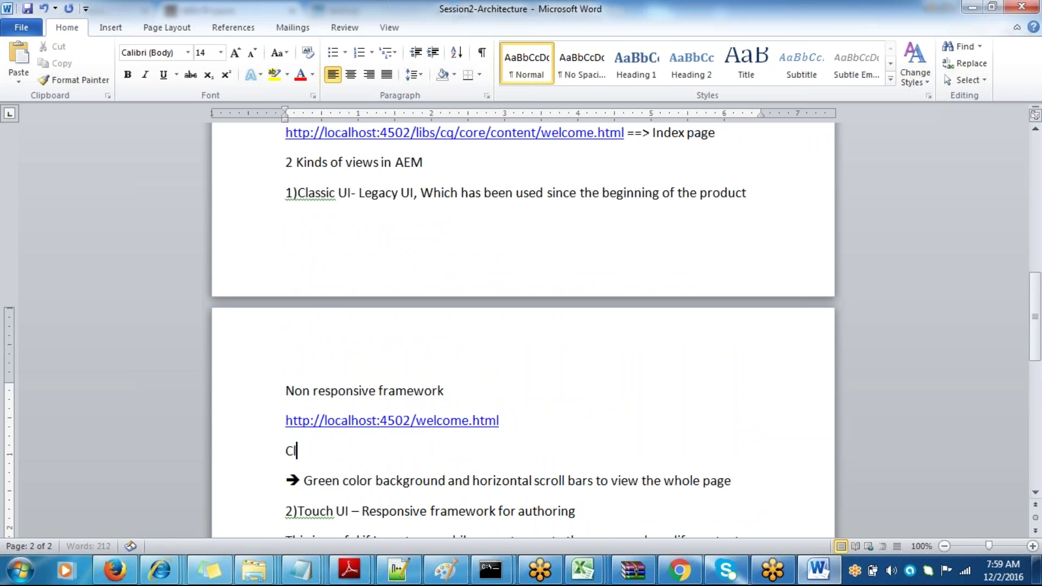
{"action": "type", "text": "assic "}
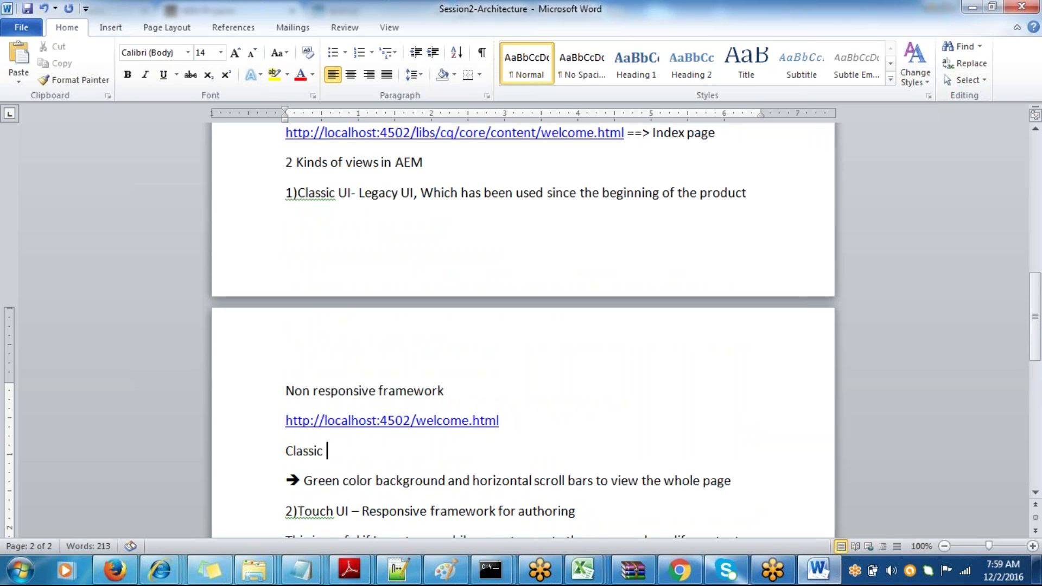
{"action": "type", "text": "UI is bas"}
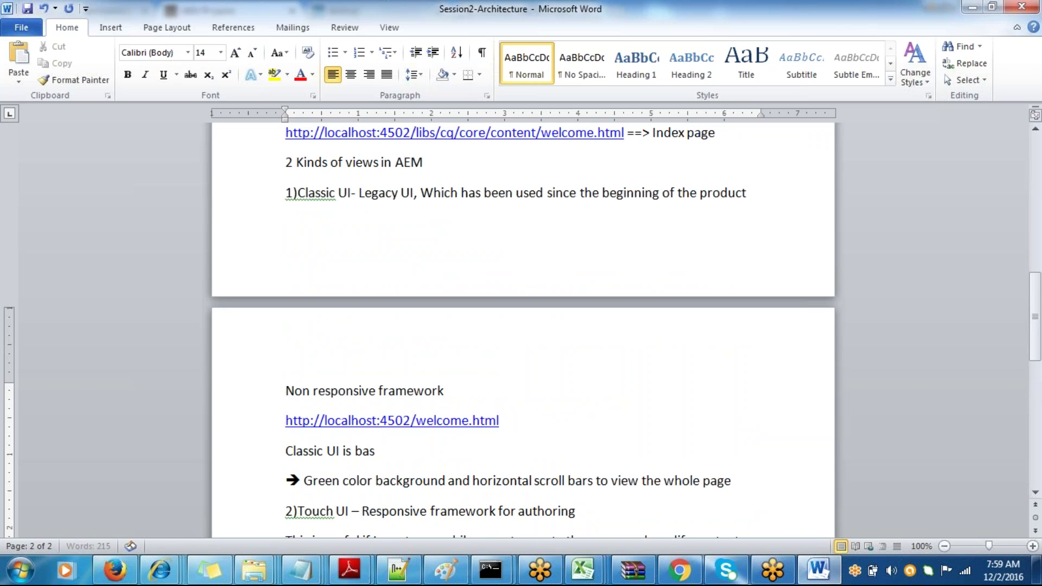
{"action": "type", "text": "ed on"}
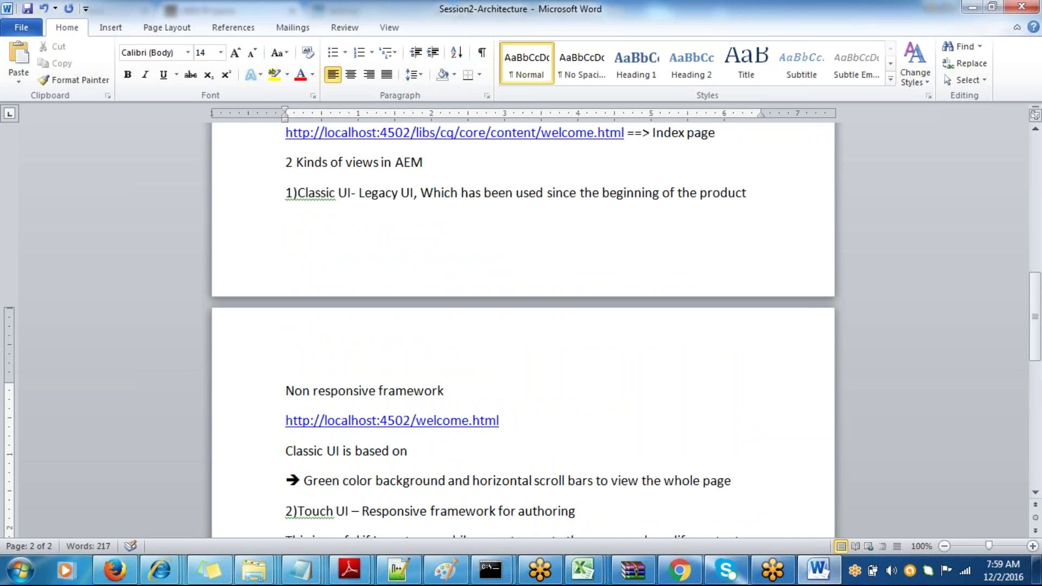
{"action": "type", "text": " EXT-js fra"}
- Open the testing! page in AEM and bring up the welcome text's edit dialog
{"action": "key", "text": "alt+Tab"}
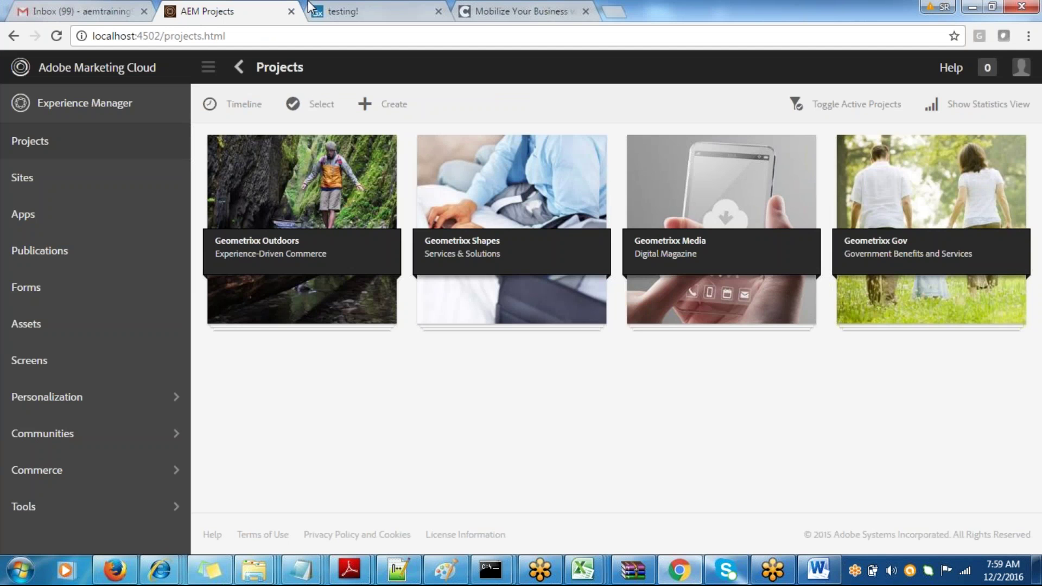
{"action": "left_click", "coordinate": [338, 11]}
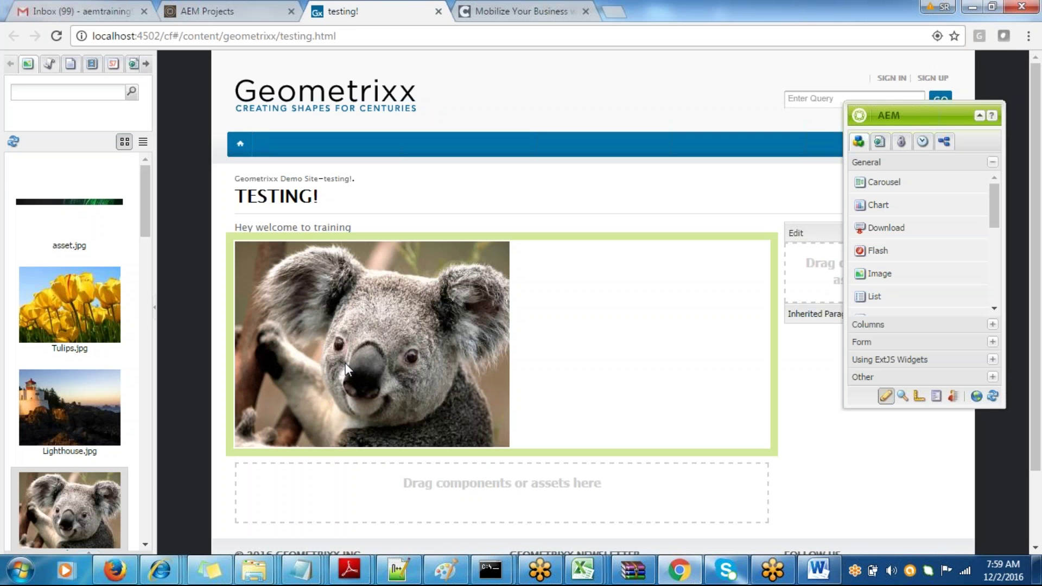
{"action": "double_click", "coordinate": [325, 228]}
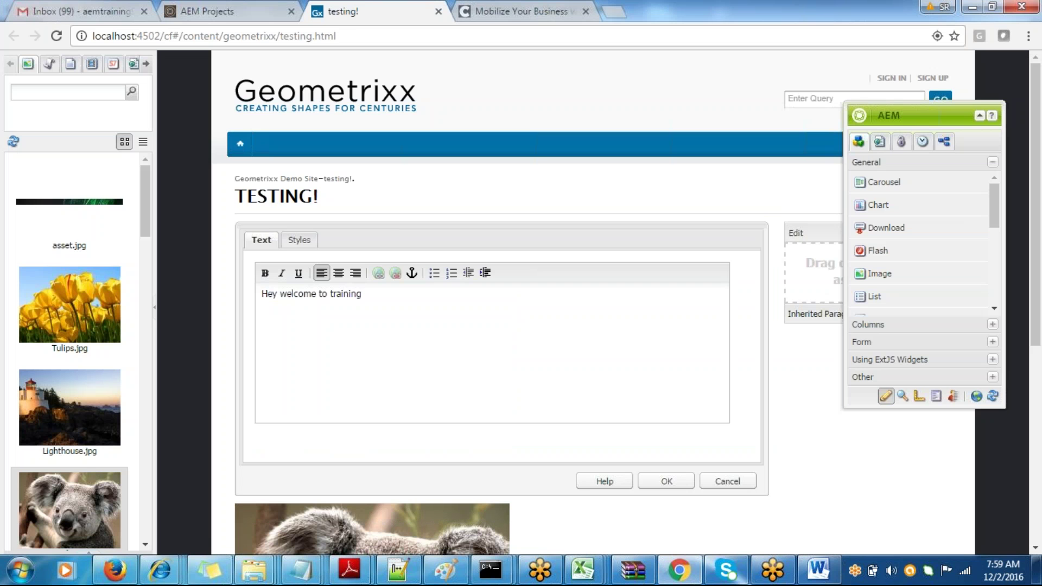
- Review the styling options, keeping Spacer at None and Text Style at Normal
{"action": "left_click", "coordinate": [296, 243]}
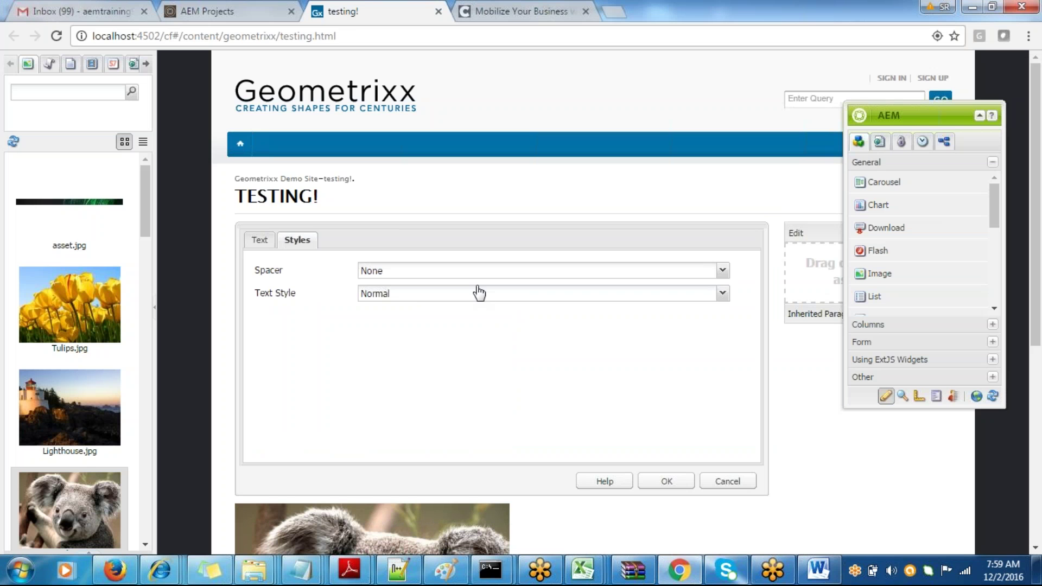
{"action": "left_click", "coordinate": [477, 270]}
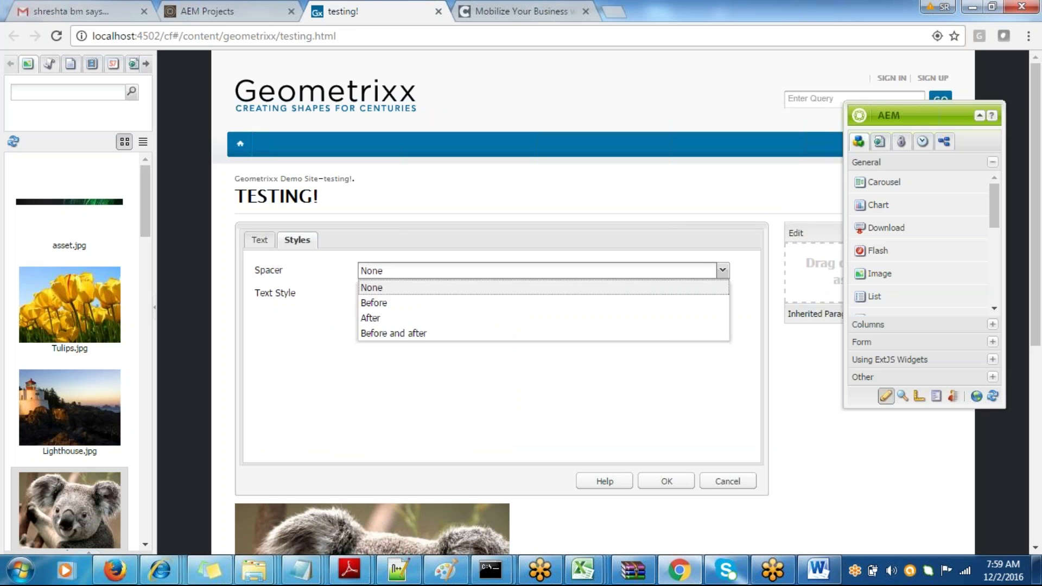
{"action": "left_click", "coordinate": [472, 288]}
{"action": "left_click", "coordinate": [474, 294]}
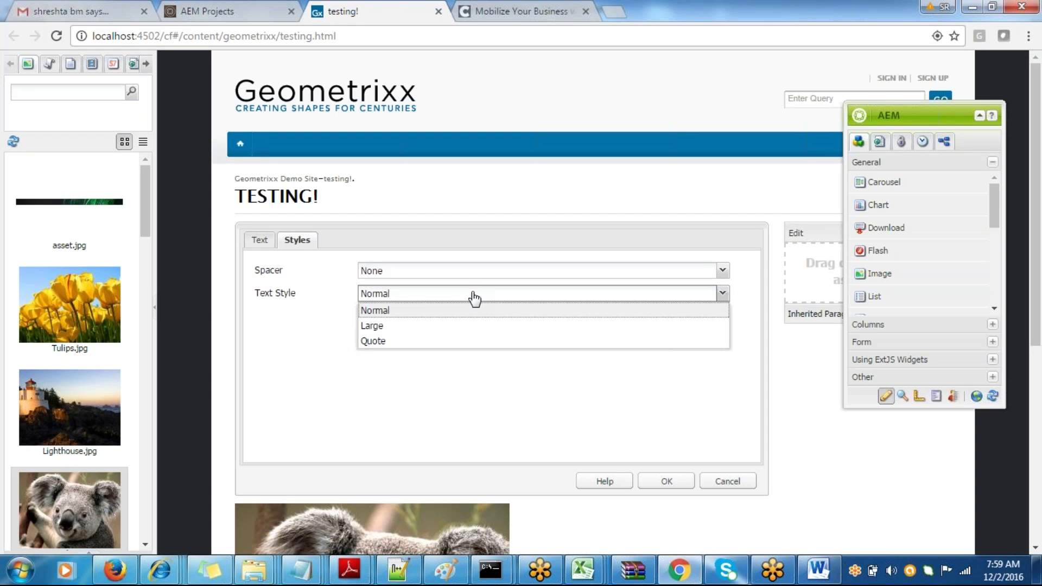
{"action": "left_click", "coordinate": [474, 298]}
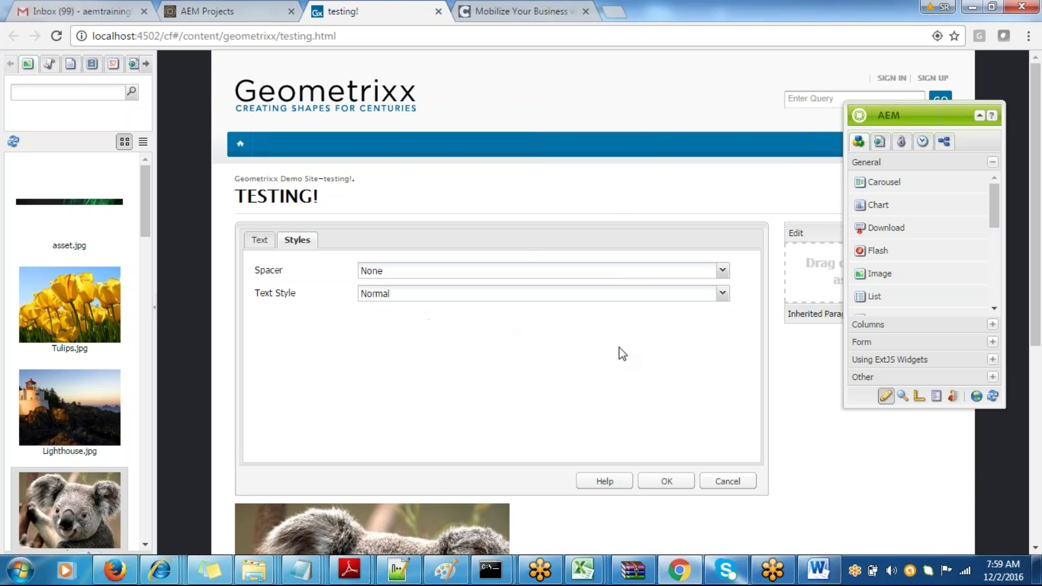
- Finish the sentence as 'Classic UI is based on EXT-js framework', save, and add an empty line below
{"action": "key", "text": "alt+Tab"}
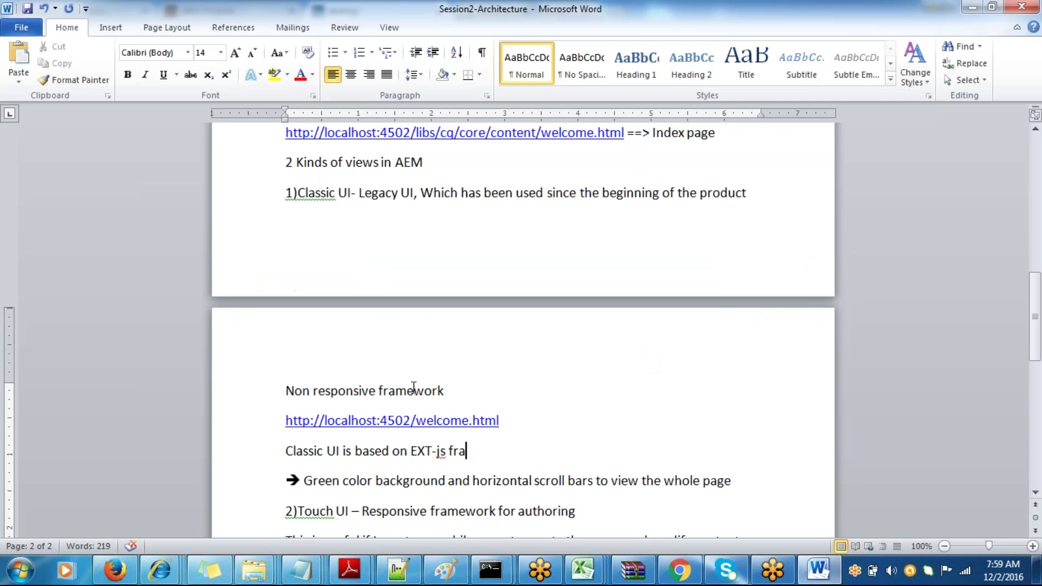
{"action": "type", "text": "mework"}
{"action": "key", "text": "ctrl+s"}
{"action": "key", "text": "alt+Tab"}
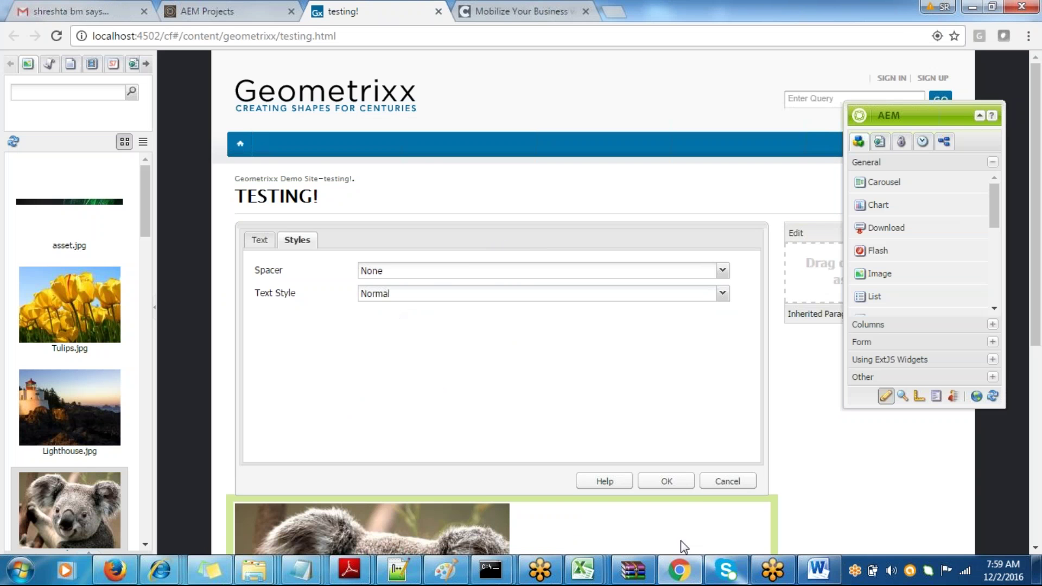
{"action": "key", "text": "alt+Tab"}
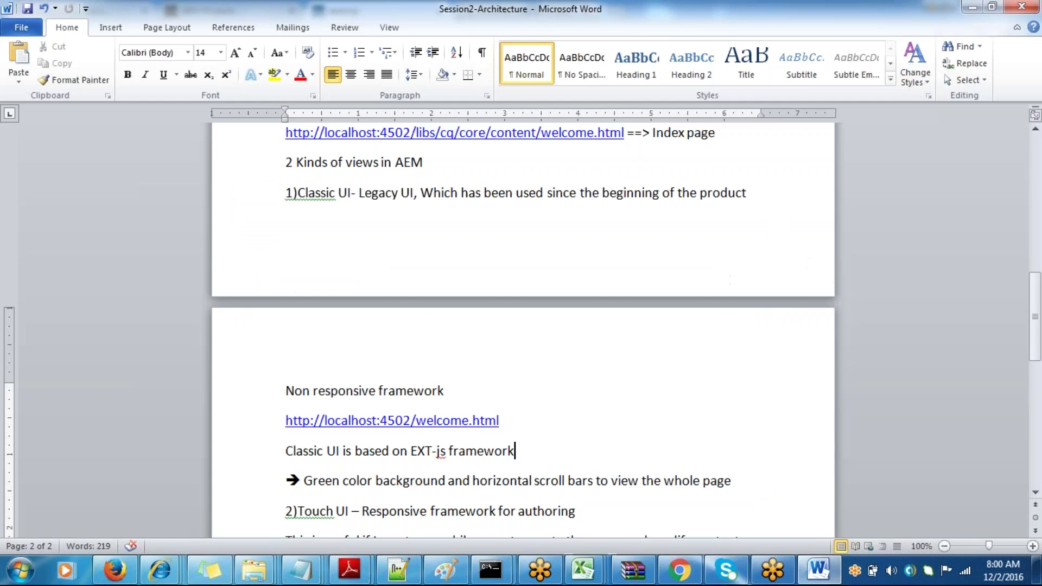
{"action": "key", "text": "Return"}
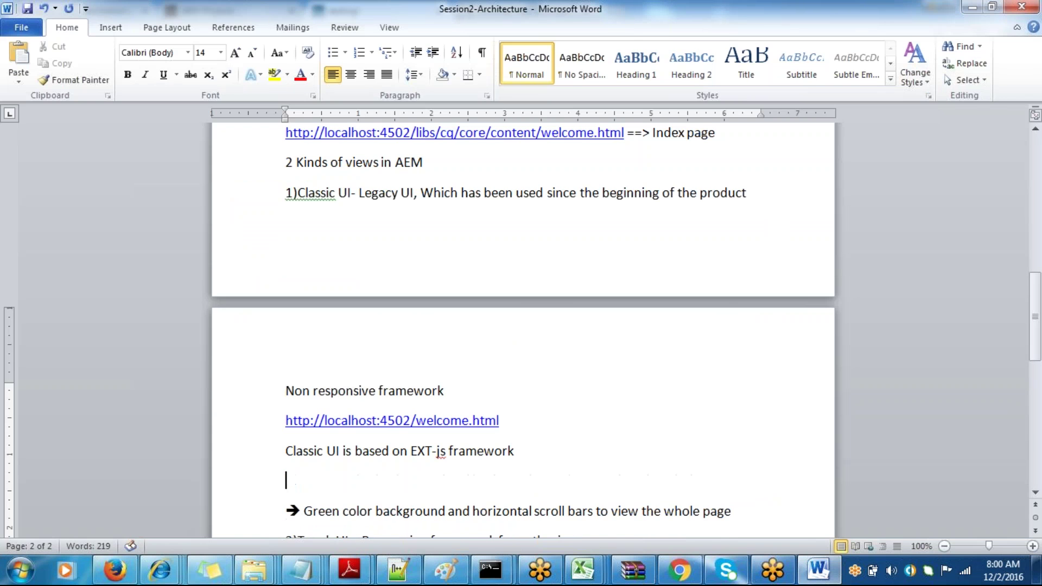
{"action": "key", "text": "alt+Tab"}
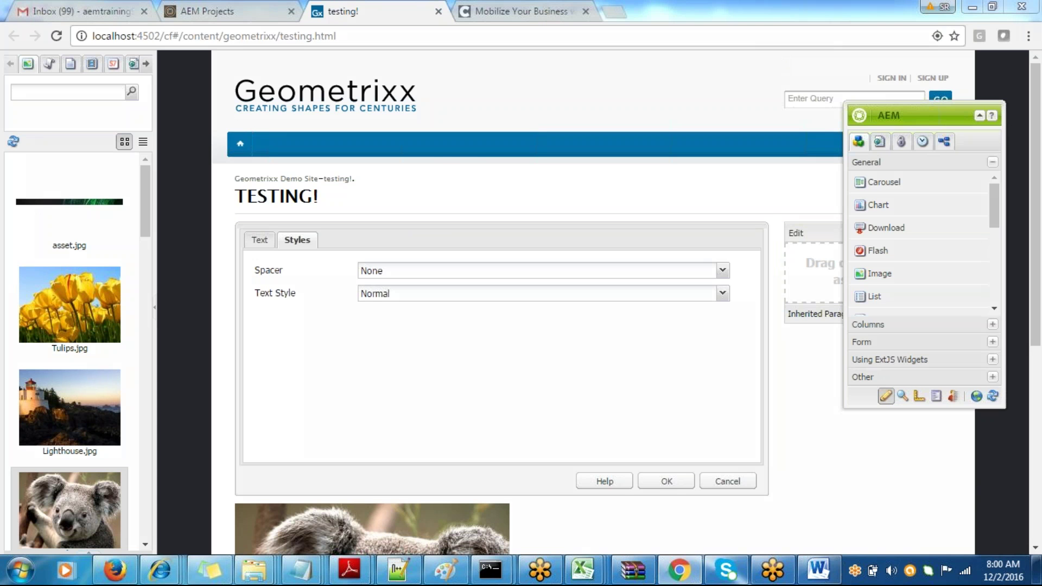
- Mark up the edit dialog, Spacer and Text Style fields with pen annotations, then clear them in Word
{"action": "mouse_move", "coordinate": [257, 220]}
{"action": "left_mouse_down"}
{"action": "mouse_move", "coordinate": [222, 228]}
{"action": "mouse_move", "coordinate": [317, 519]}
{"action": "mouse_move", "coordinate": [741, 422]}
{"action": "mouse_move", "coordinate": [713, 282]}
{"action": "mouse_move", "coordinate": [342, 212]}
{"action": "left_mouse_up"}
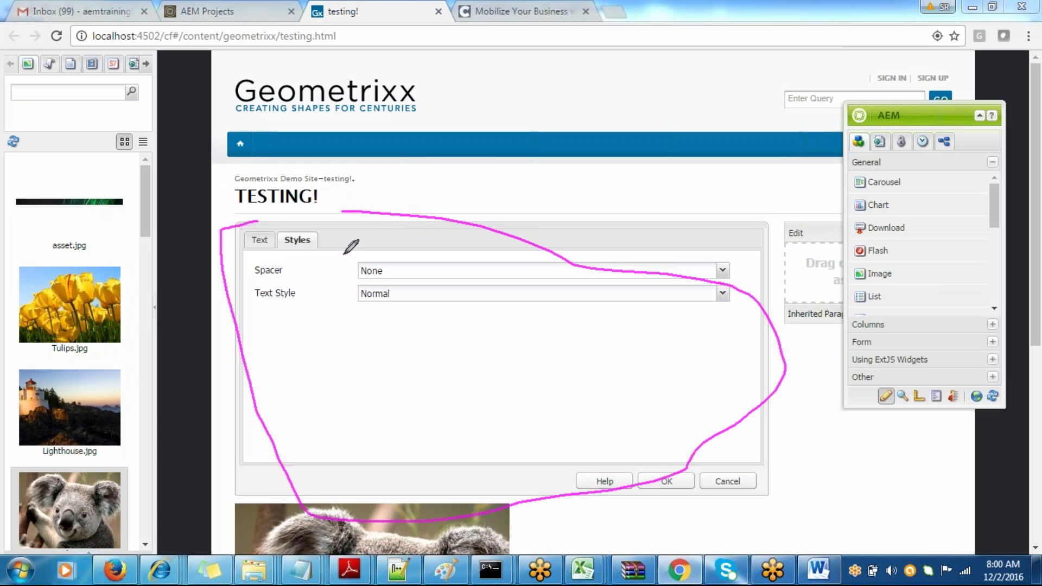
{"action": "mouse_move", "coordinate": [343, 254]}
{"action": "left_mouse_down"}
{"action": "mouse_move", "coordinate": [399, 279]}
{"action": "mouse_move", "coordinate": [576, 277]}
{"action": "left_mouse_up"}
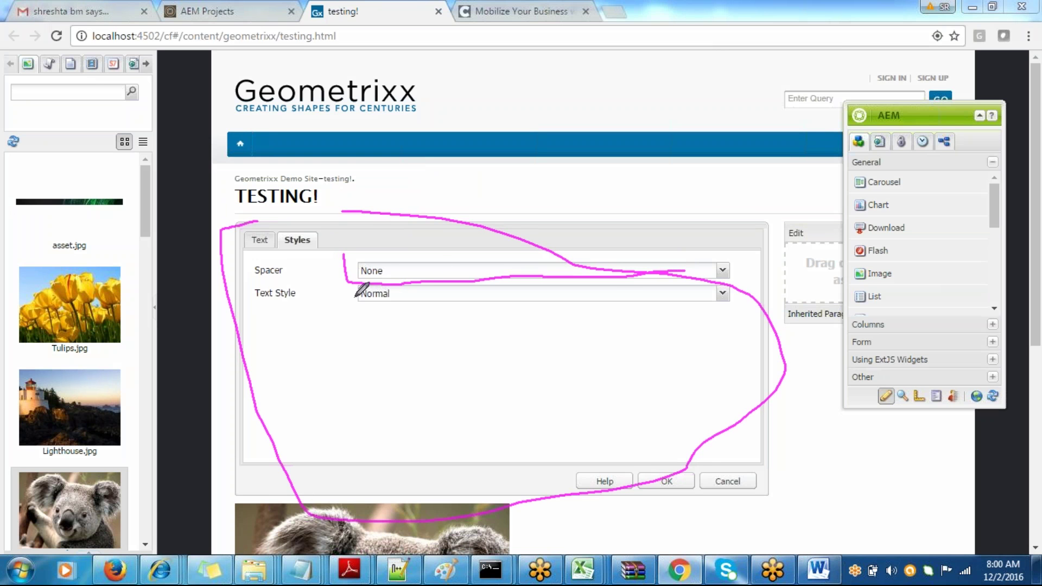
{"action": "mouse_move", "coordinate": [346, 286]}
{"action": "left_mouse_down"}
{"action": "mouse_move", "coordinate": [366, 309]}
{"action": "mouse_move", "coordinate": [749, 293]}
{"action": "mouse_move", "coordinate": [733, 290]}
{"action": "left_mouse_up"}
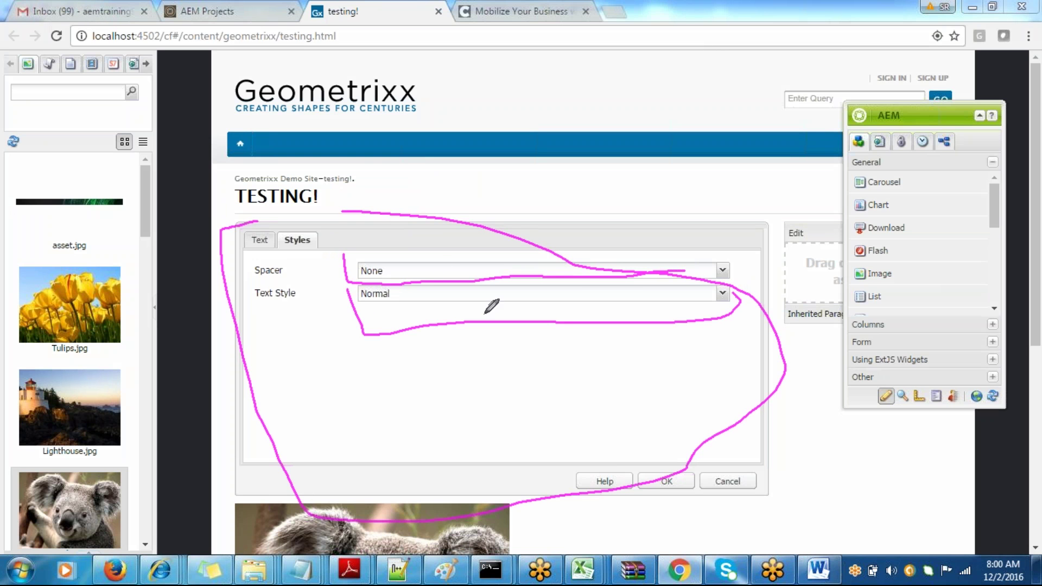
{"action": "key", "text": "alt+Tab"}
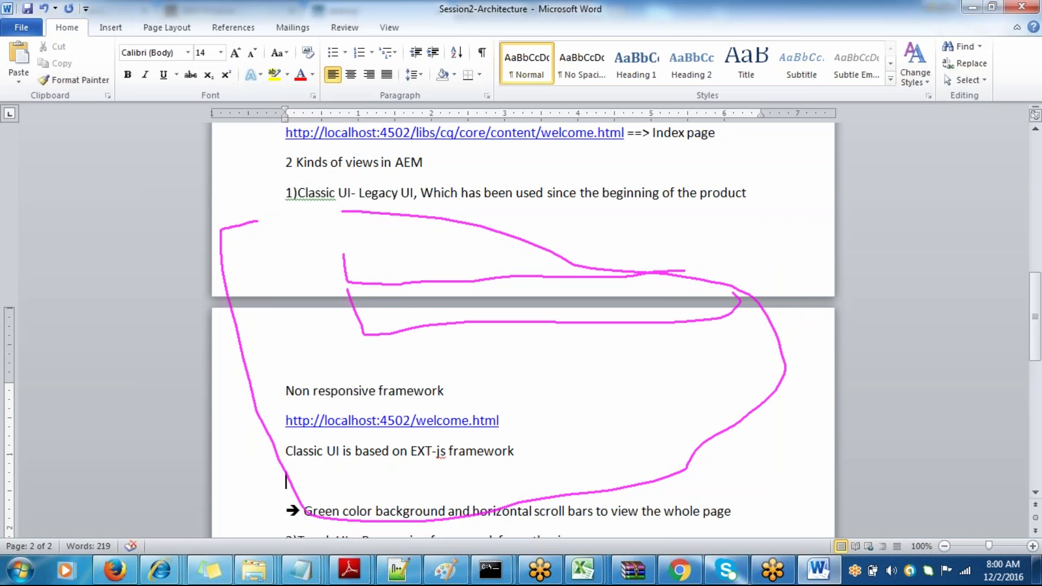
{"action": "key", "text": "Escape"}
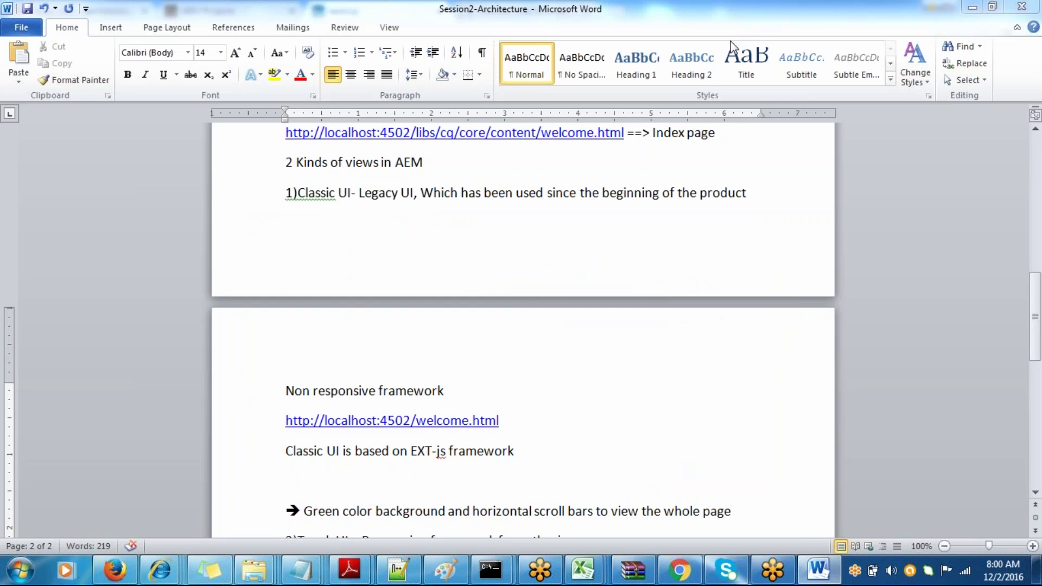
- Add 'Widgets,diaologs are all based on EXT-js framework' on the empty line and remove the stray 'o'
{"action": "left_click", "coordinate": [532, 450]}
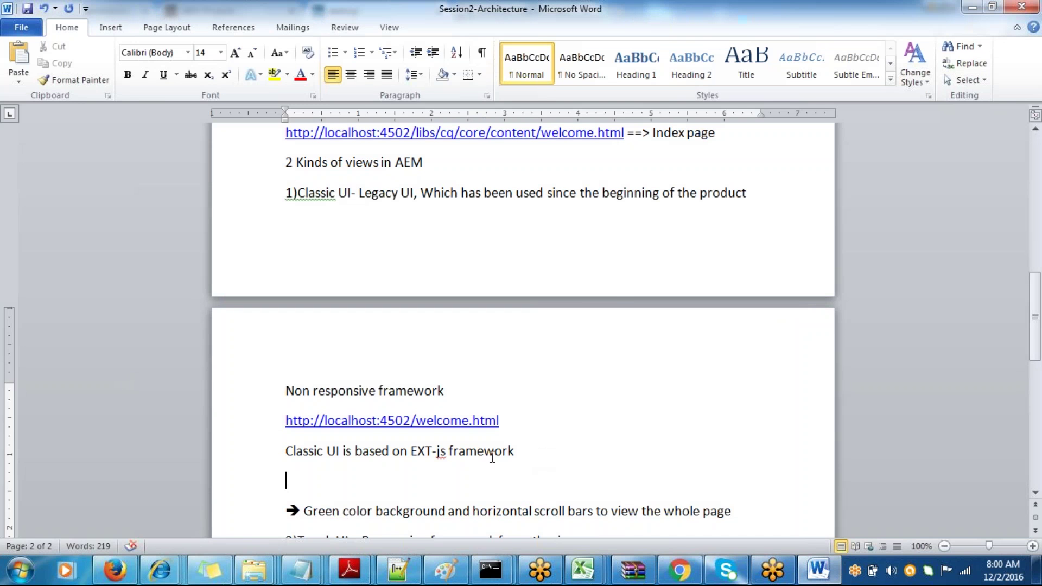
{"action": "type", "text": "Widgets"}
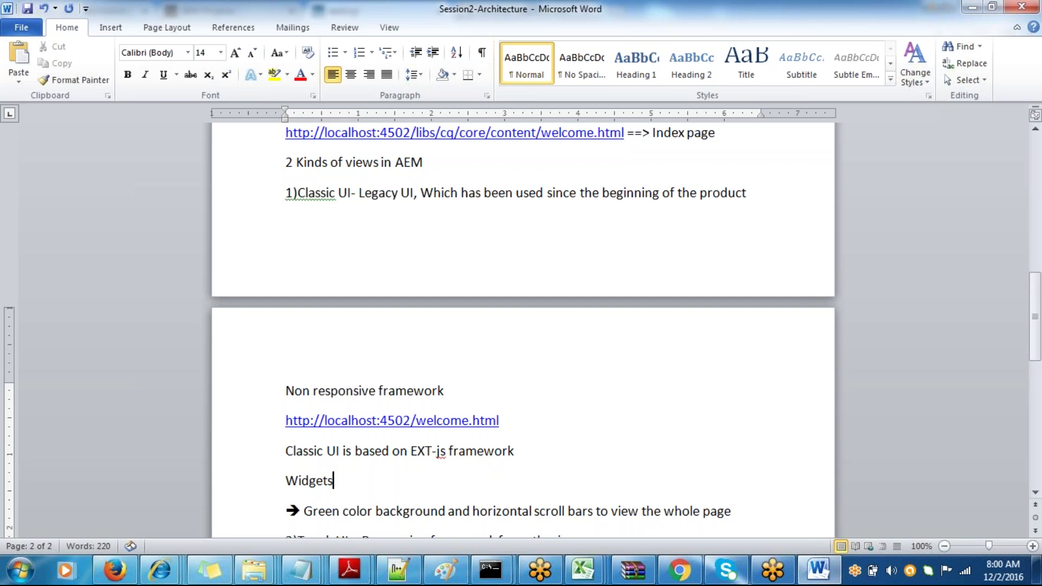
{"action": "type", "text": ",diaol"}
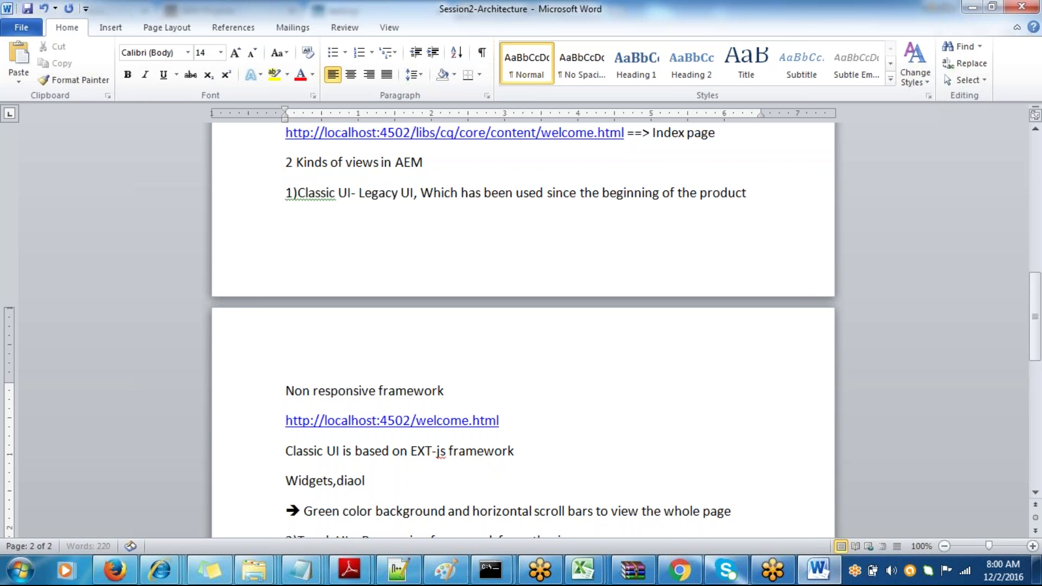
{"action": "type", "text": "ogs are"}
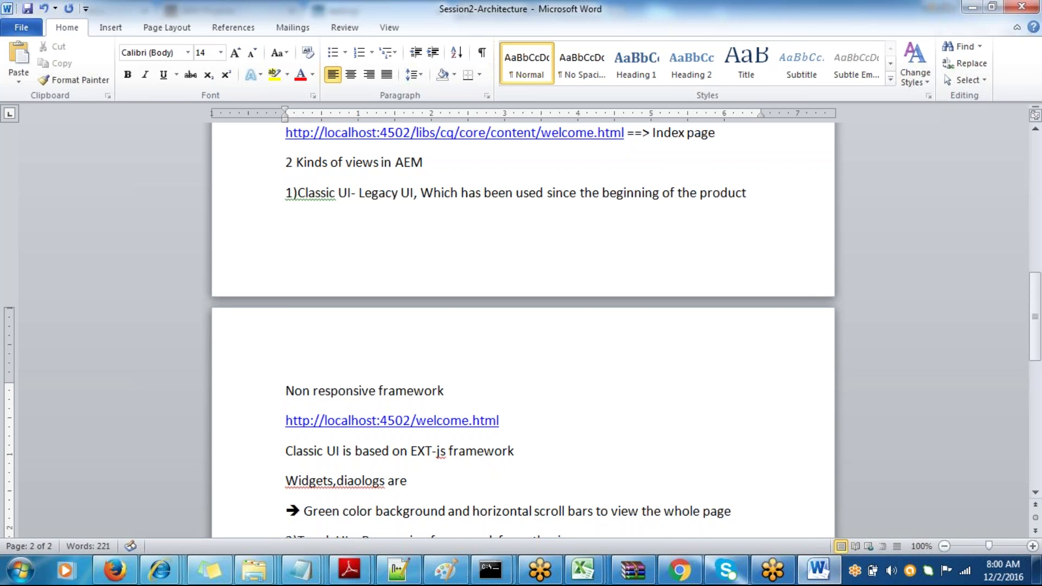
{"action": "type", "text": " all based "}
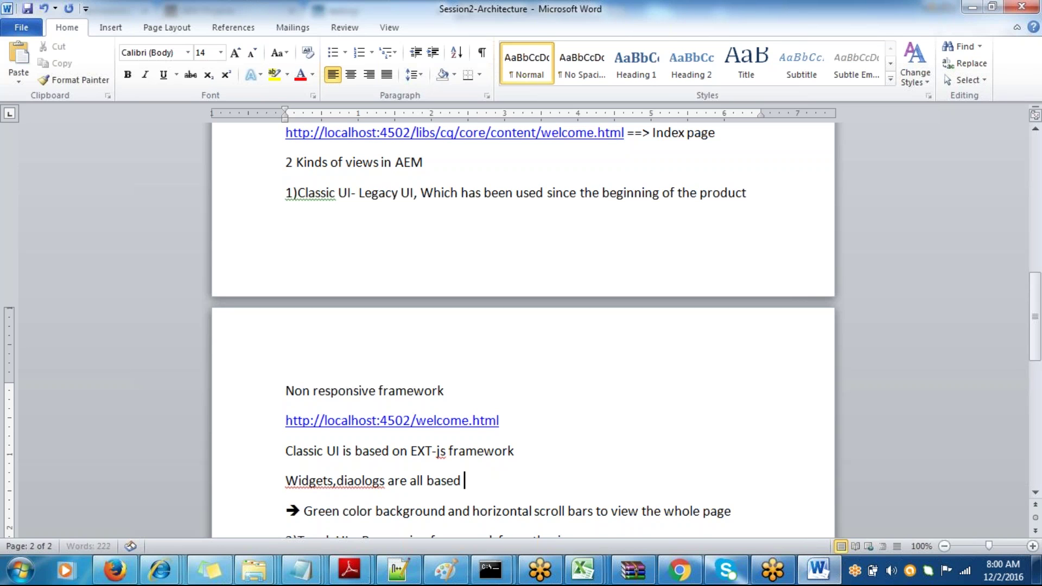
{"action": "type", "text": "on EXT-js "}
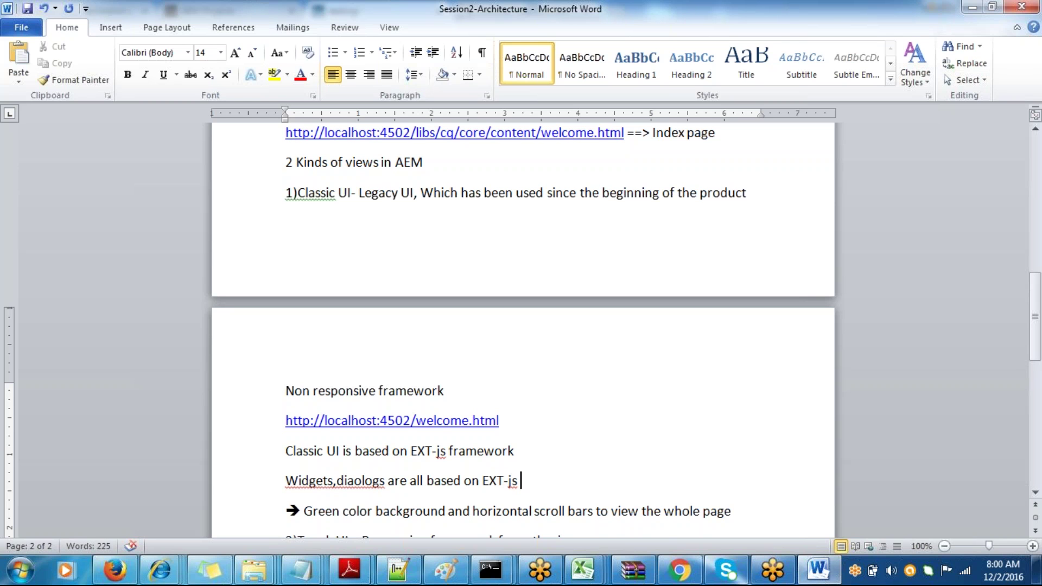
{"action": "type", "text": "fra"}
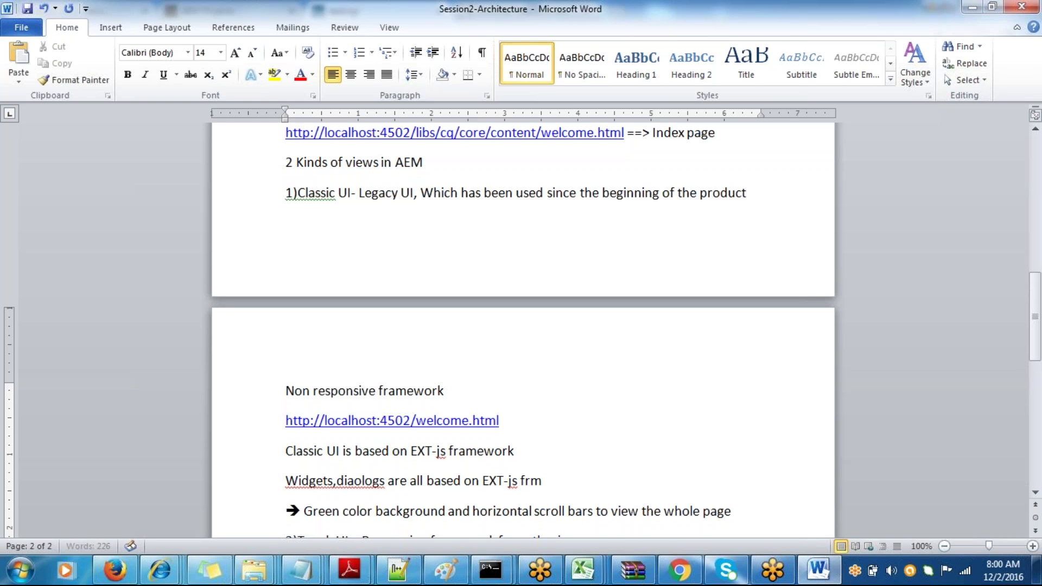
{"action": "type", "text": "mework"}
{"action": "left_click", "coordinate": [361, 481]}
{"action": "key", "text": "BackSpace"}
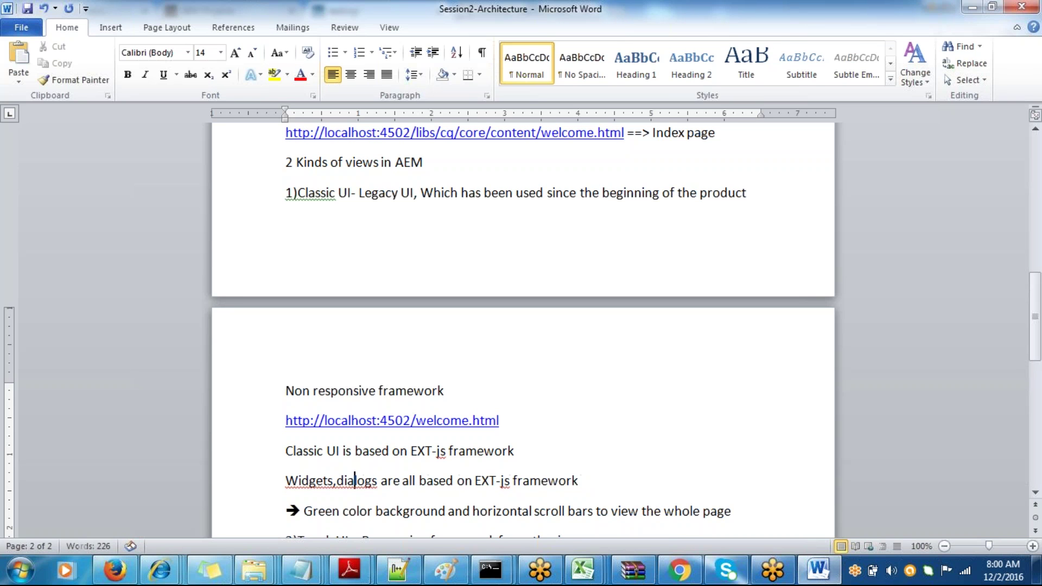
{"action": "left_click", "coordinate": [411, 495]}
{"action": "key", "text": "Down"}
{"action": "scroll", "coordinate": [411, 495], "scroll_direction": "down", "scroll_amount": 4}
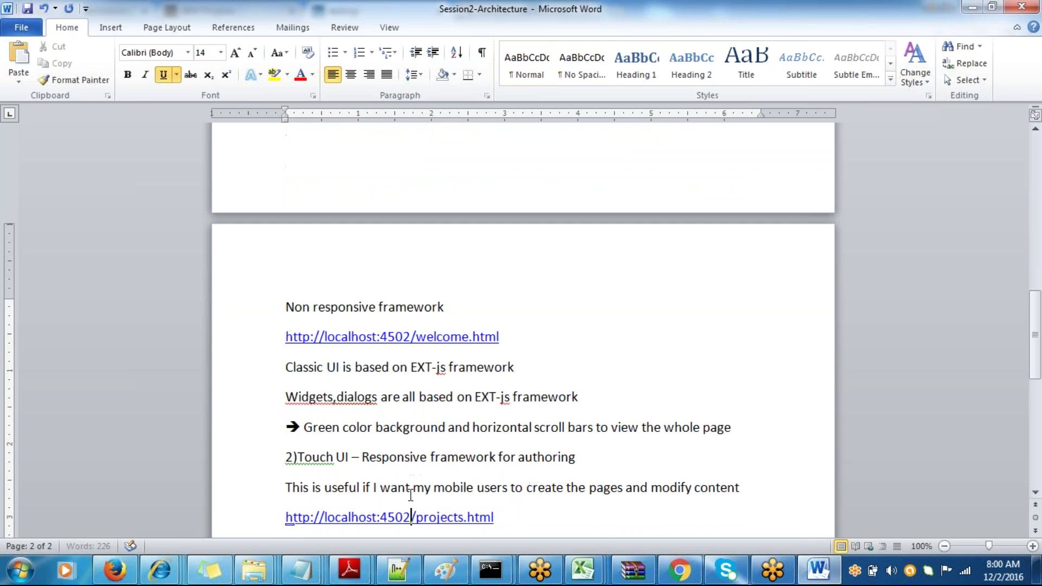
{"action": "key", "text": "alt+Tab"}
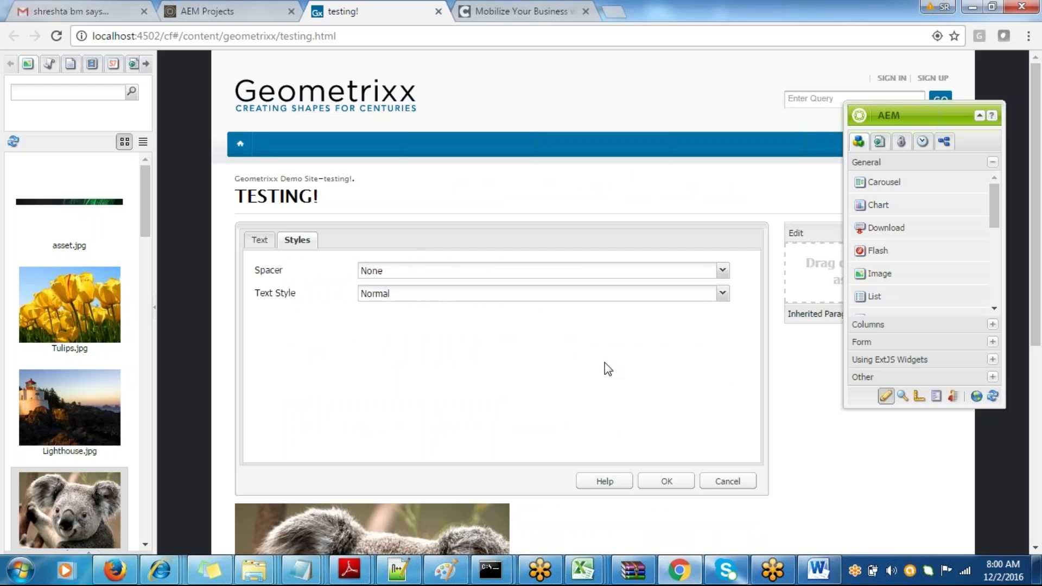
- Close the edit dialog and select the full localhost:4502/cf#/content/geometrixx/testing.html address
{"action": "left_click", "coordinate": [725, 483]}
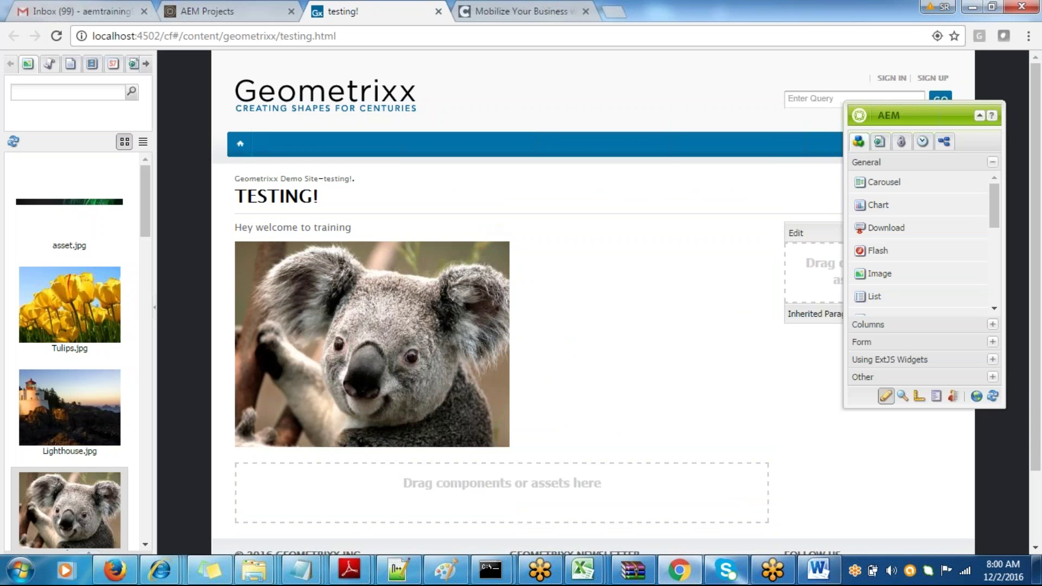
{"action": "left_click", "coordinate": [272, 36]}
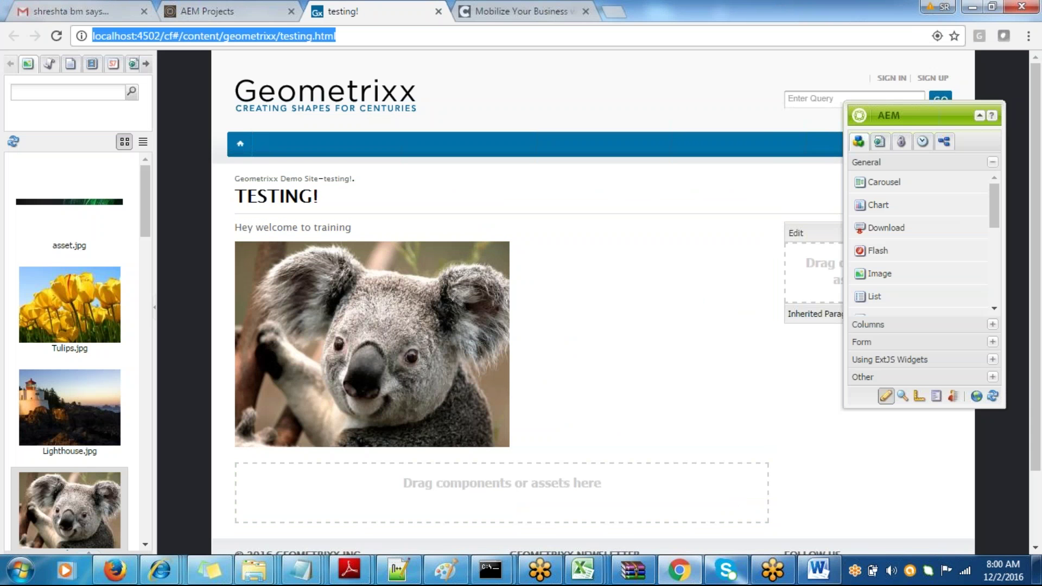
{"action": "key", "text": "alt+Tab"}
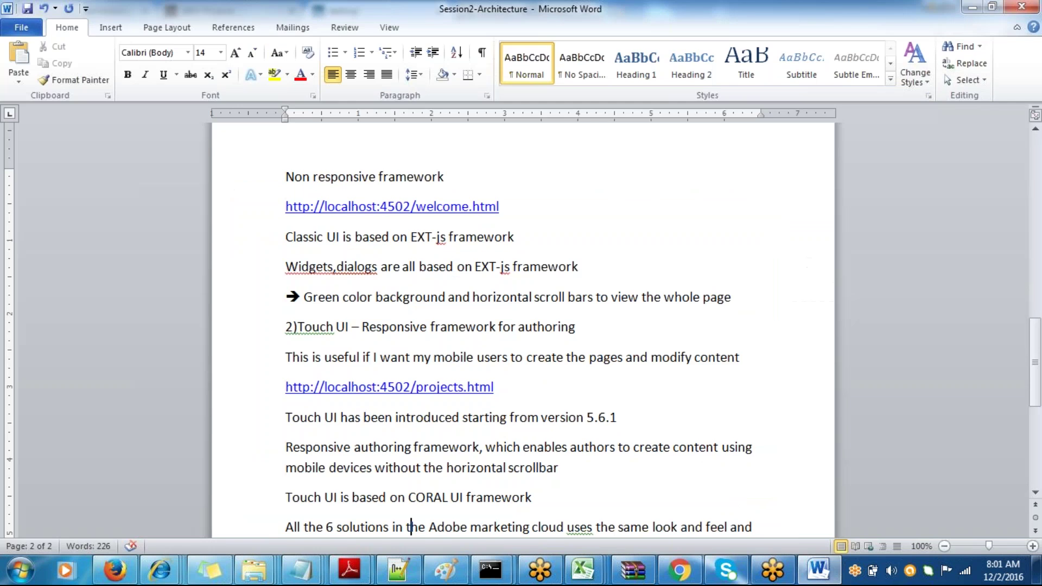
{"action": "key", "text": "alt+Tab"}
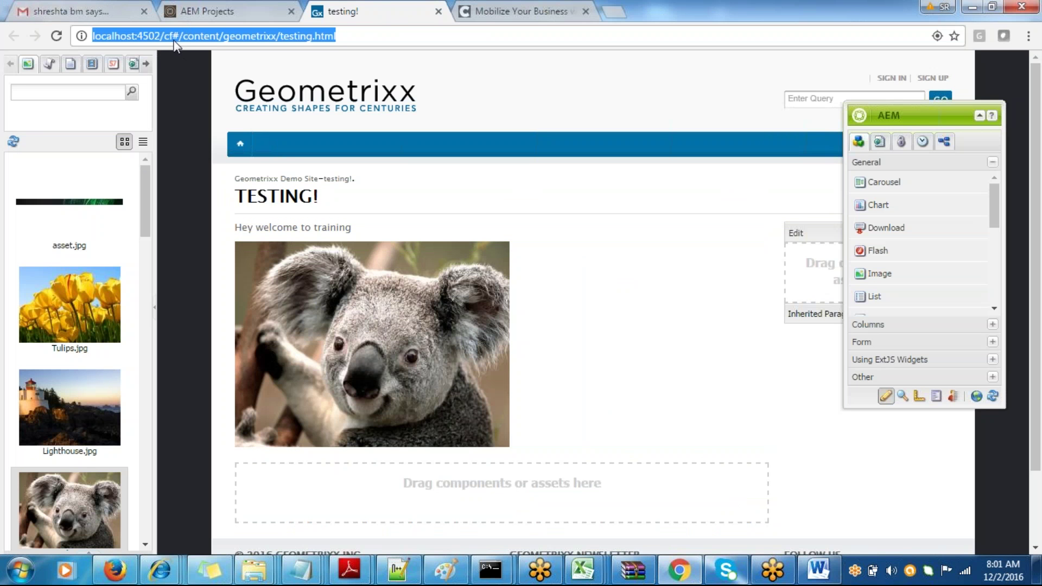
{"action": "left_click", "coordinate": [177, 53]}
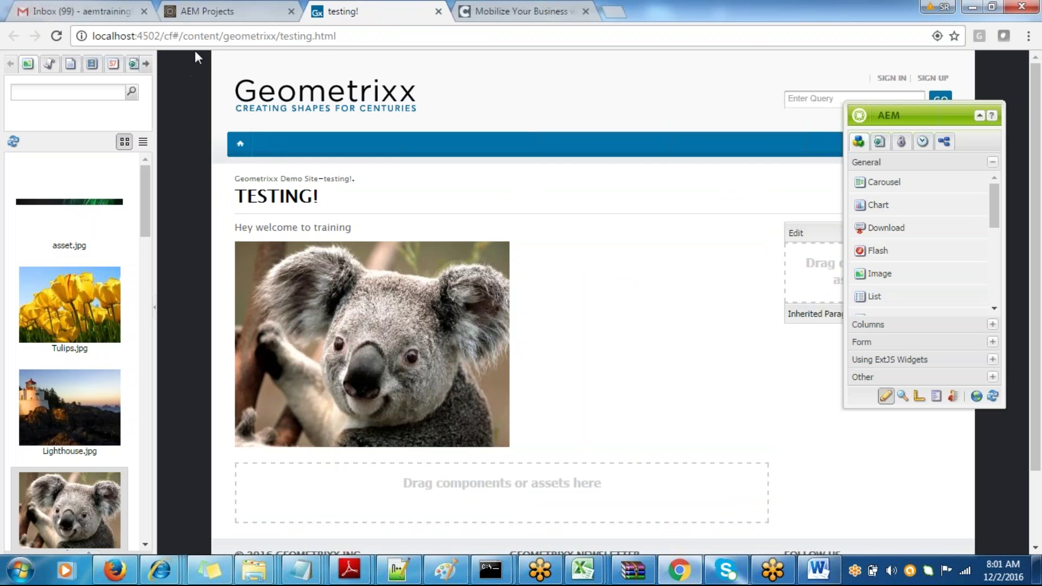
{"action": "left_click_drag", "start_coordinate": [339, 35], "coordinate": [92, 35]}
{"action": "key", "text": "ctrl+c"}
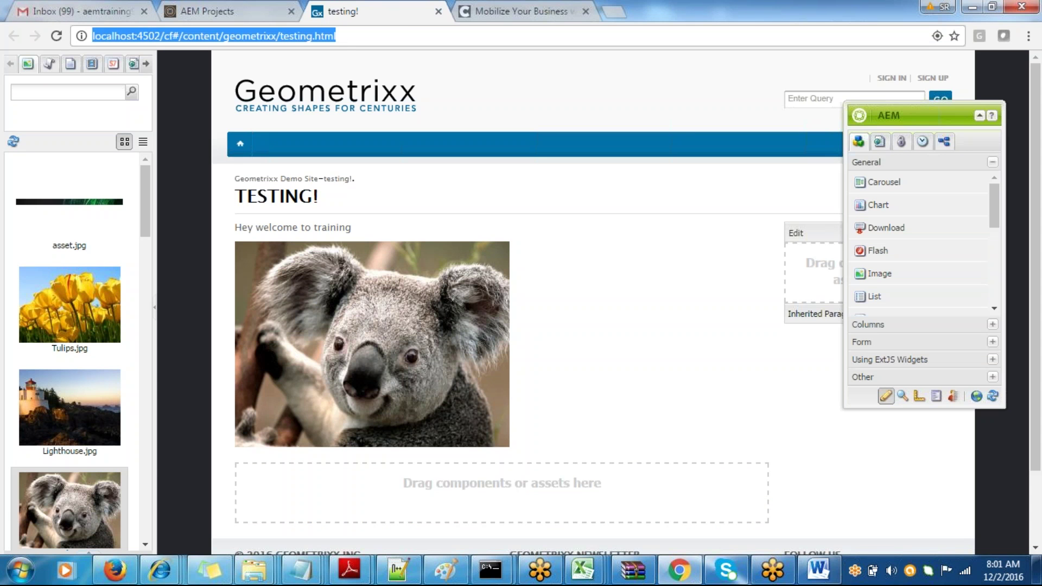
{"action": "key", "text": "alt+Tab"}
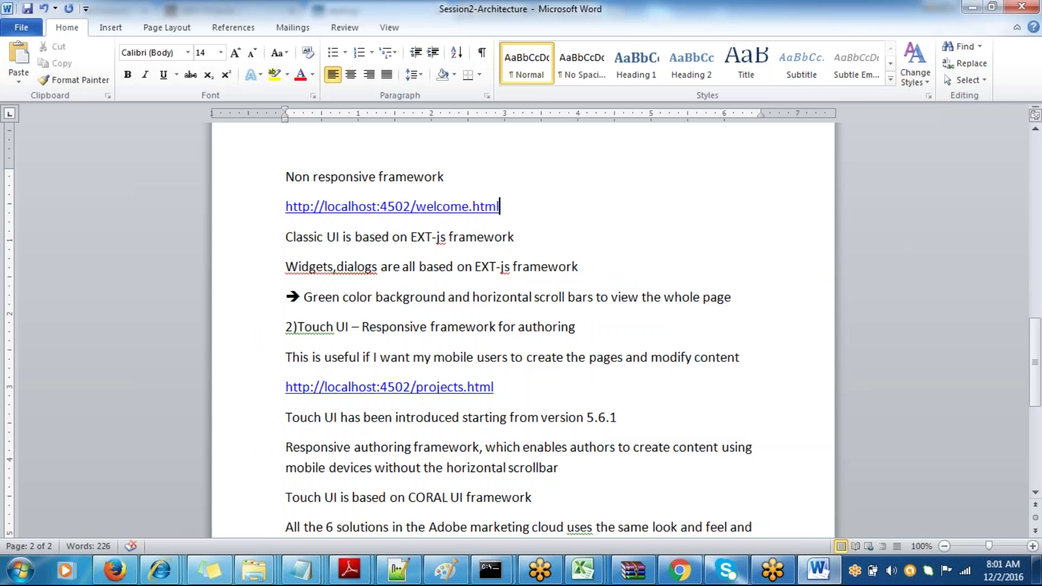
- Paste the cf# testing page URL, add 'cf# indicates that we are on the classic view', and save
{"action": "key", "text": "Return"}
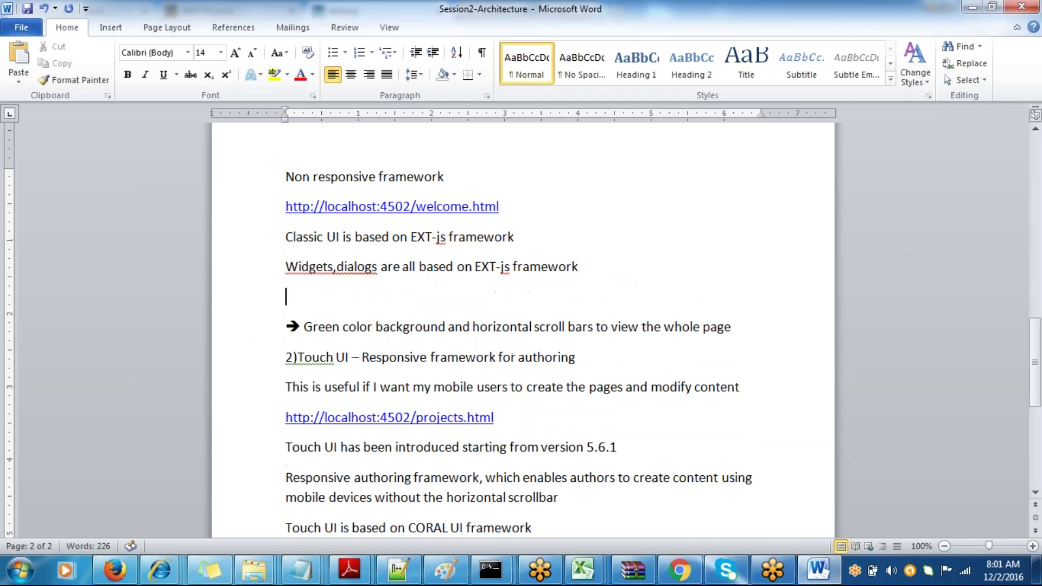
{"action": "key", "text": "ctrl+v"}
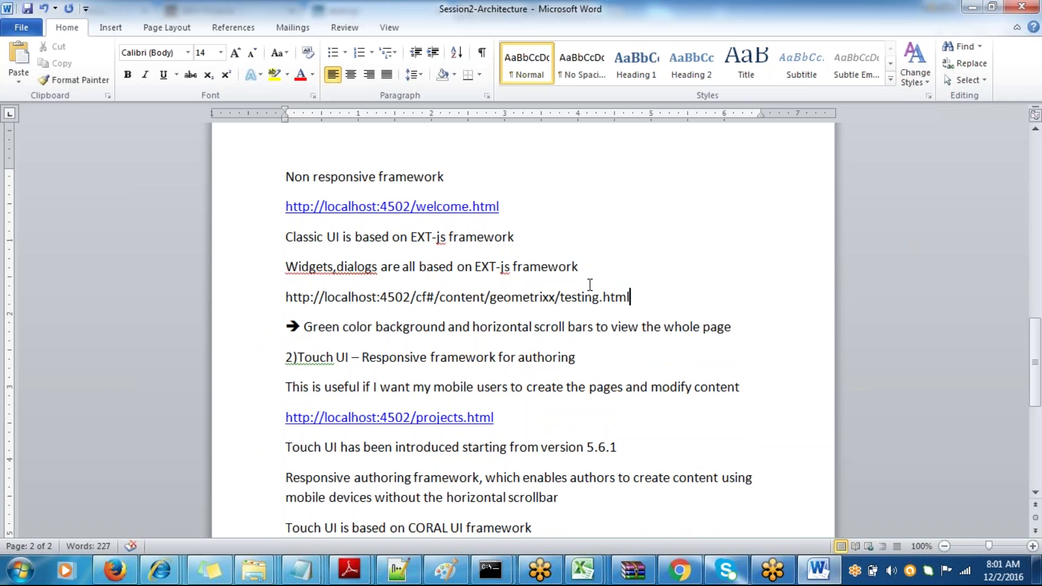
{"action": "key", "text": "Return"}
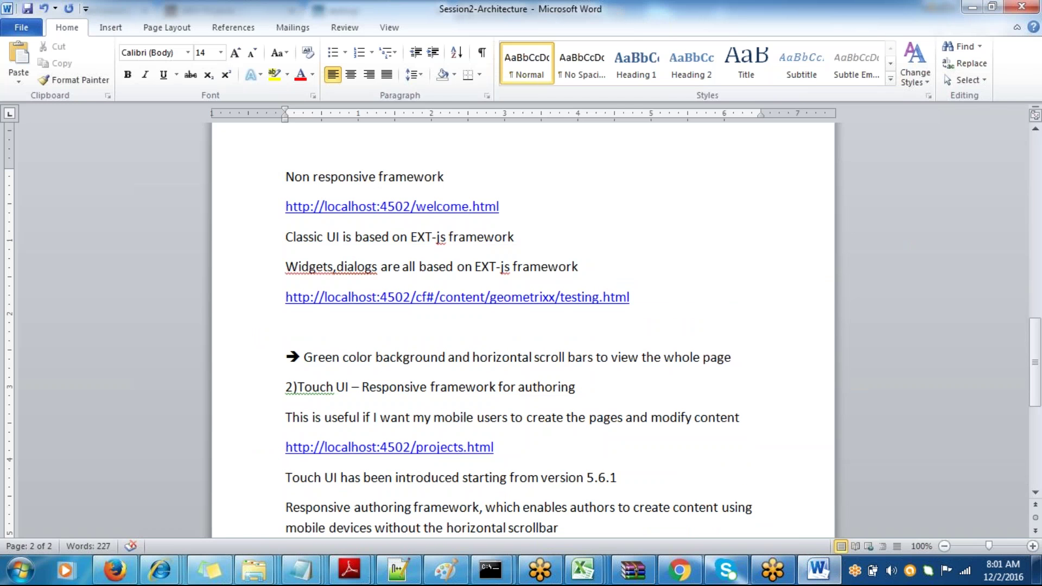
{"action": "type", "text": "cf#"}
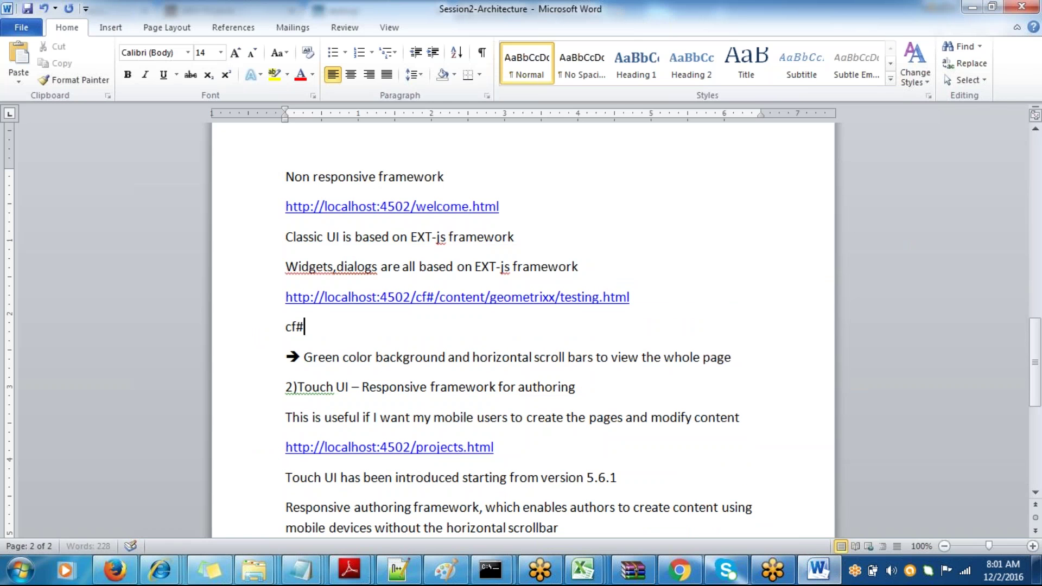
{"action": "type", "text": " indi"}
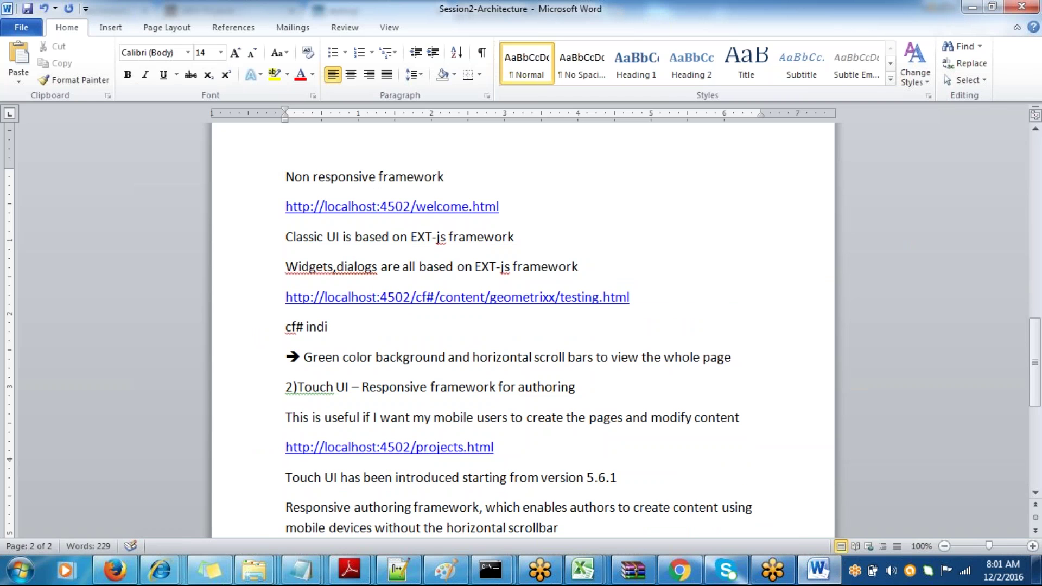
{"action": "type", "text": "cates that we are"}
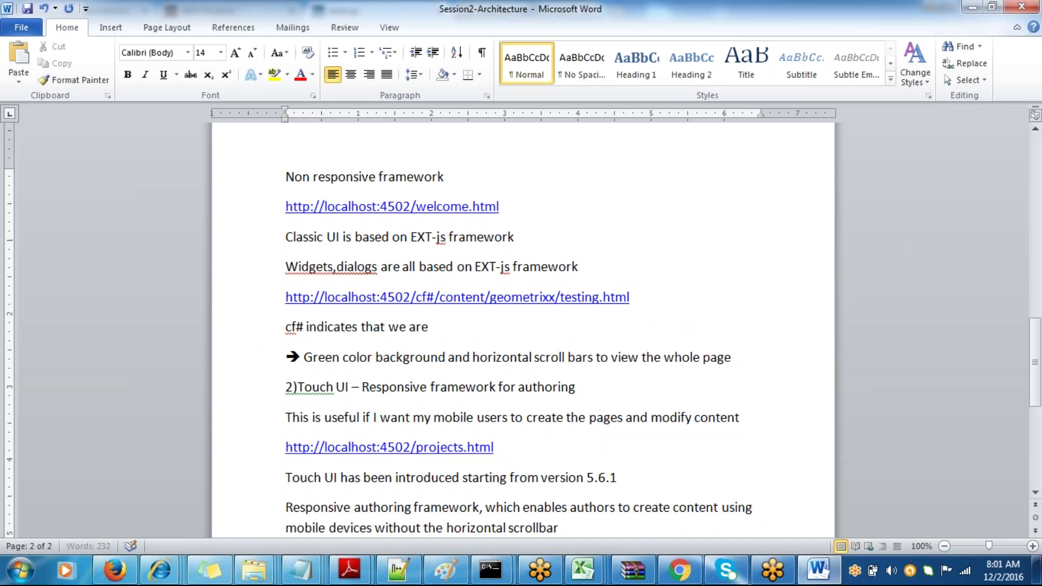
{"action": "type", "text": " on the cli"}
{"action": "key", "text": "BackSpace"}
{"action": "key", "text": "BackSpace"}
{"action": "type", "text": "las"}
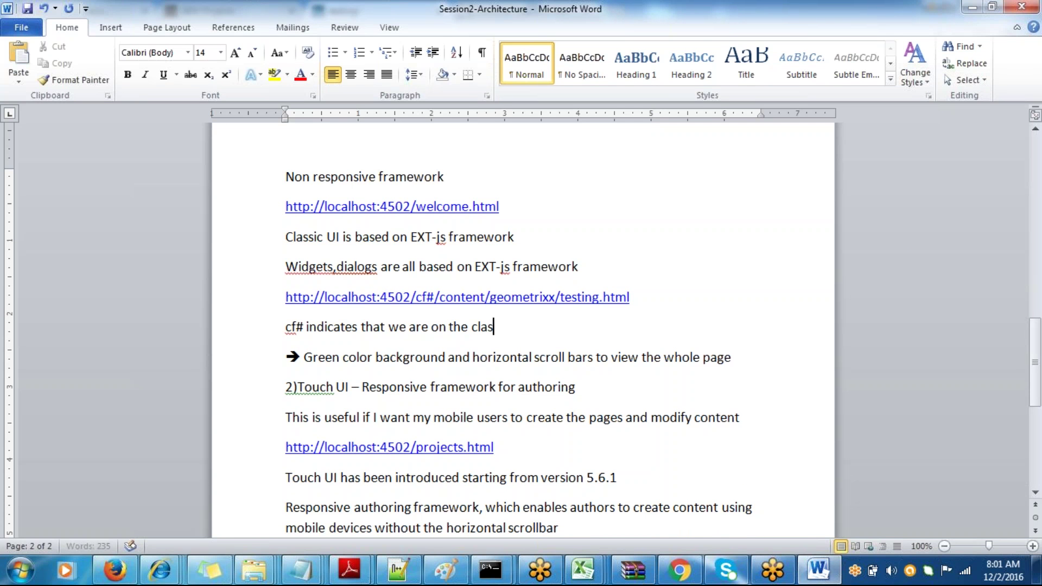
{"action": "type", "text": "sic view"}
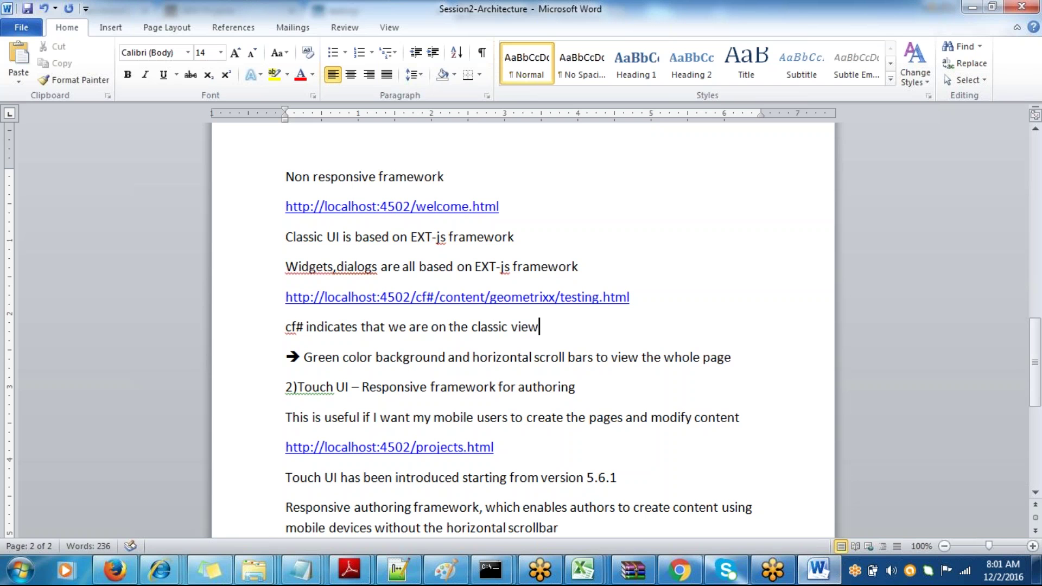
{"action": "key", "text": "ctrl+s"}
- Select the cf# address line in the notes and bring the AEM testing page forward
{"action": "left_click_drag", "start_coordinate": [646, 298], "coordinate": [280, 296]}
{"action": "key", "text": "alt+Tab"}
{"action": "left_click", "coordinate": [171, 38]}
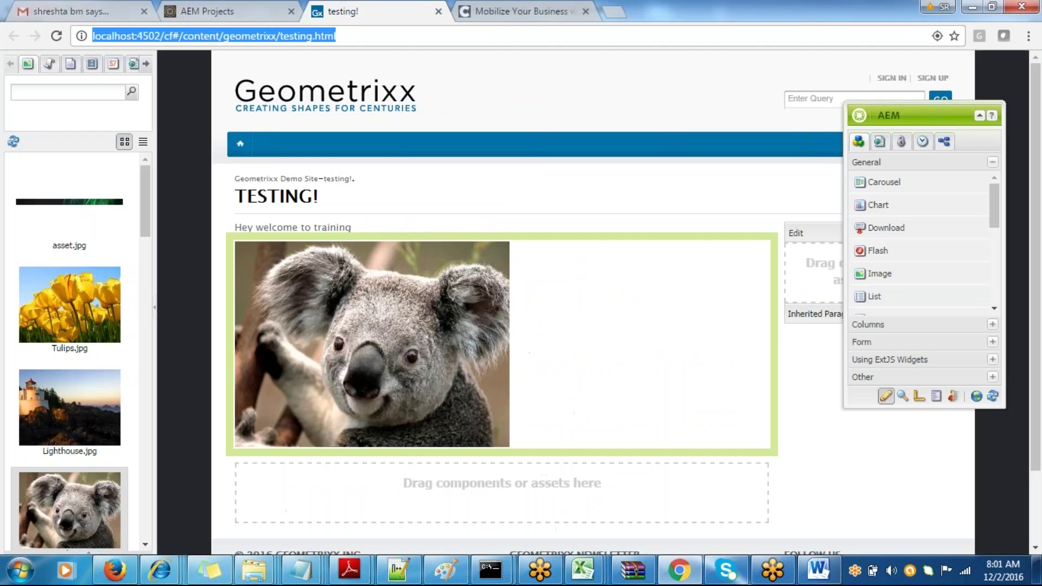
- Replace cf# with editor.html in the page URL and load the touch editor
{"action": "left_click", "coordinate": [171, 38]}
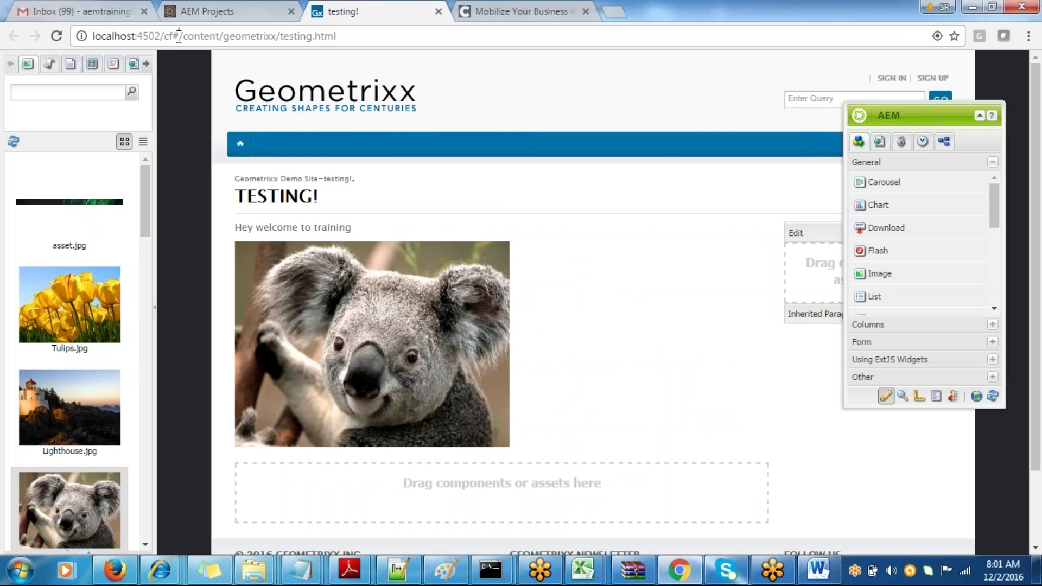
{"action": "double_click", "coordinate": [179, 37]}
{"action": "type", "text": "edit"}
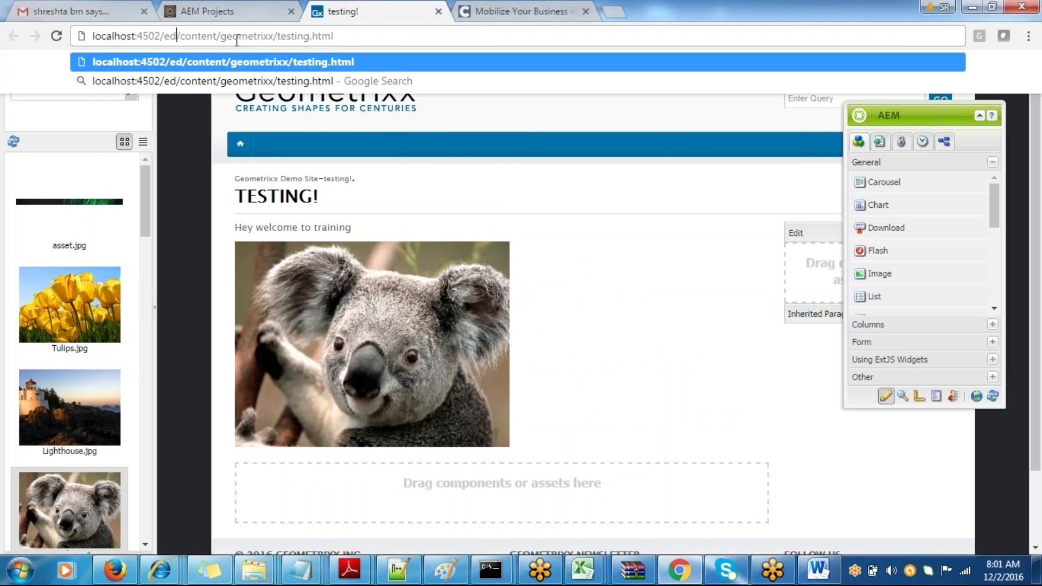
{"action": "type", "text": "or.html"}
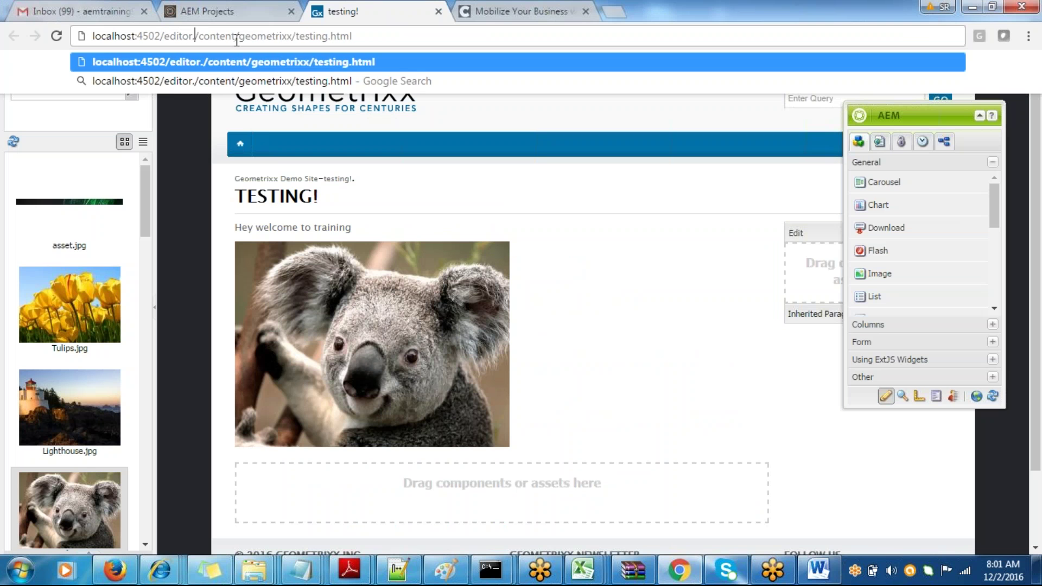
{"action": "key", "text": "Return"}
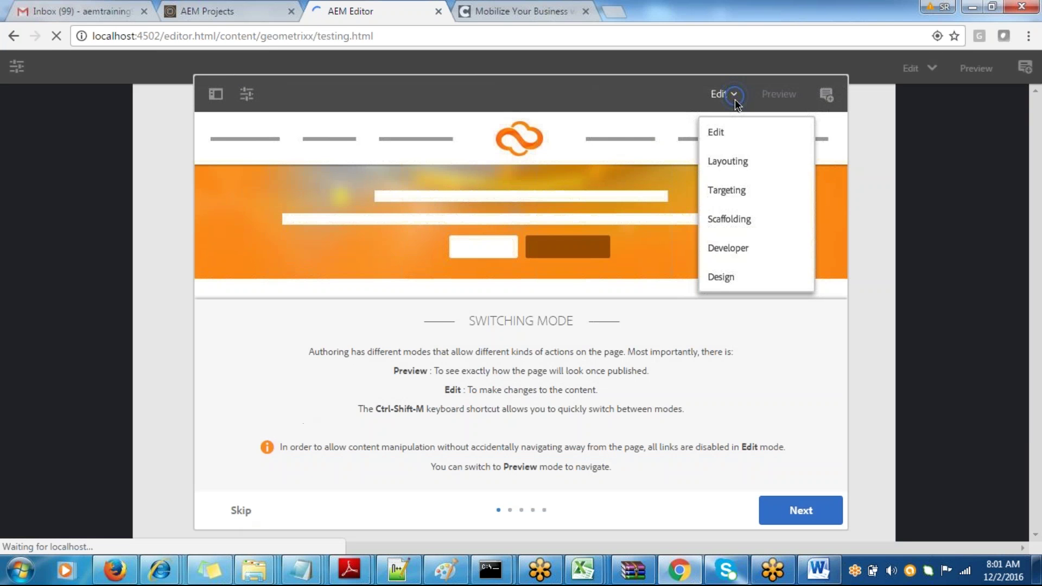
- Skip the introduction tour with Remind me later and open the welcome text's dialog
{"action": "left_click", "coordinate": [241, 510]}
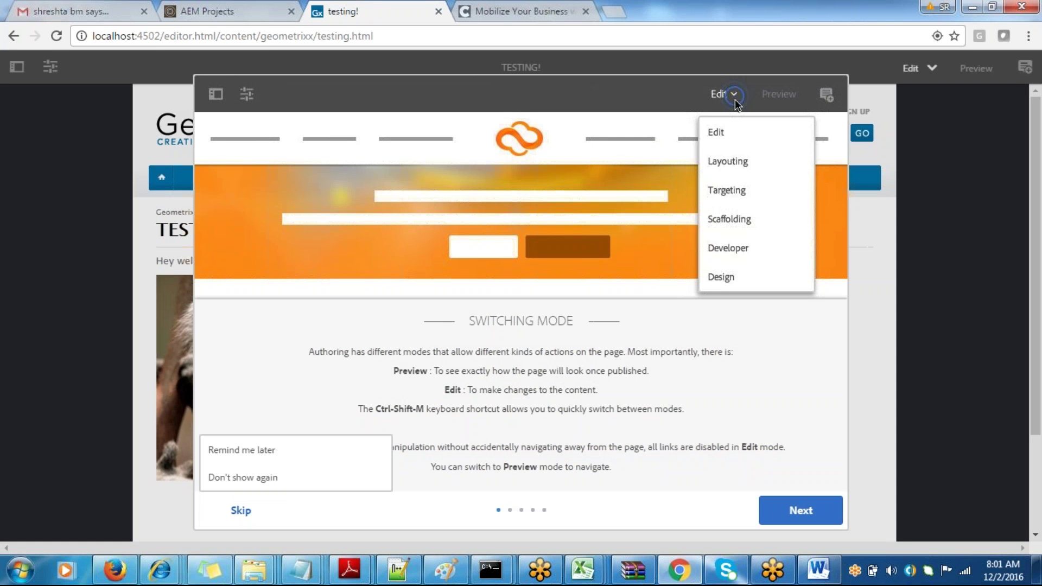
{"action": "left_click", "coordinate": [232, 453]}
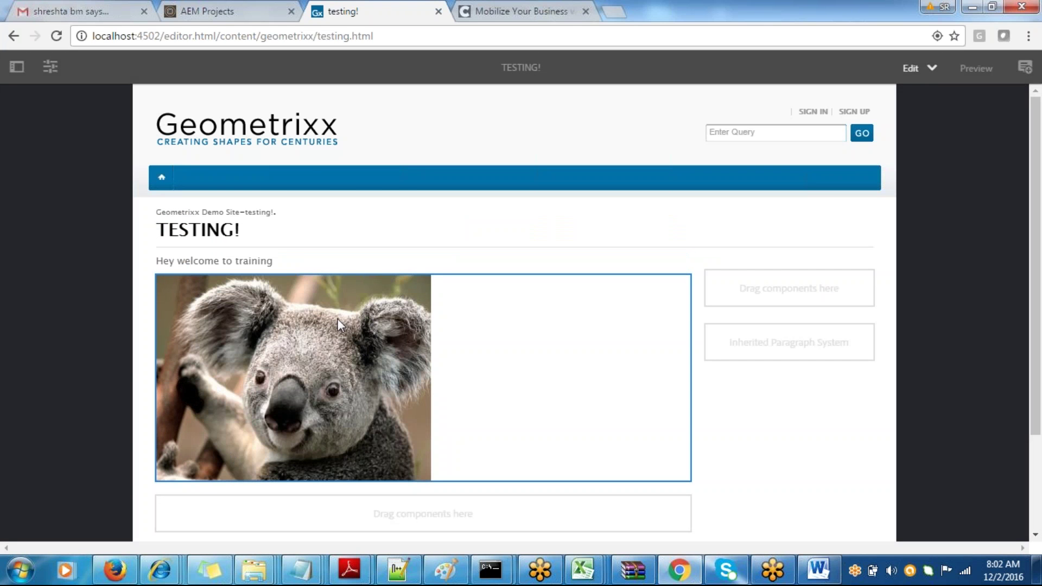
{"action": "double_click", "coordinate": [257, 264]}
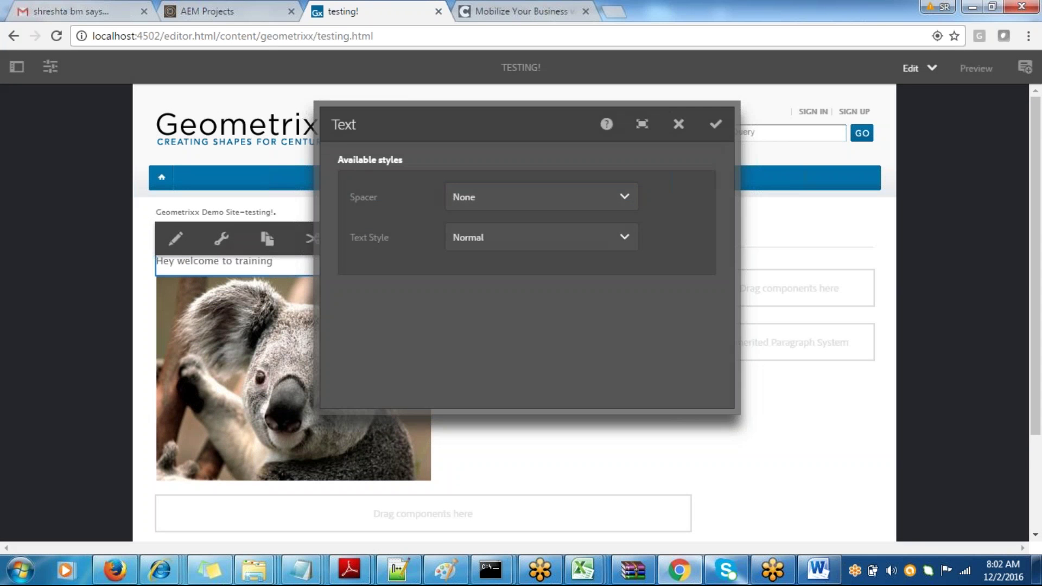
- Resize the browser window smaller, adjust its width, then maximize it again
{"action": "left_click", "coordinate": [992, 7]}
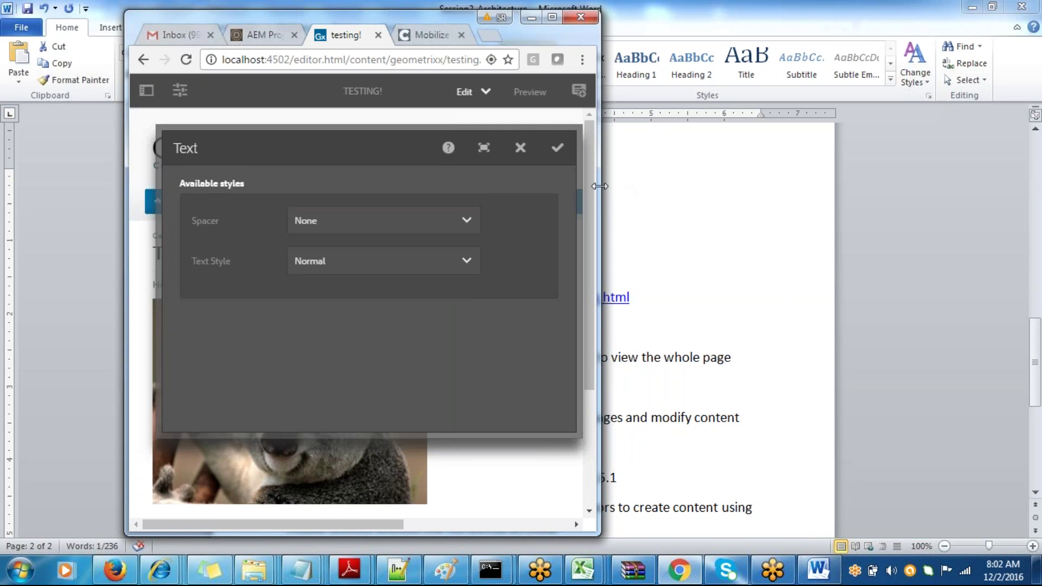
{"action": "left_click_drag", "start_coordinate": [600, 187], "coordinate": [525, 190]}
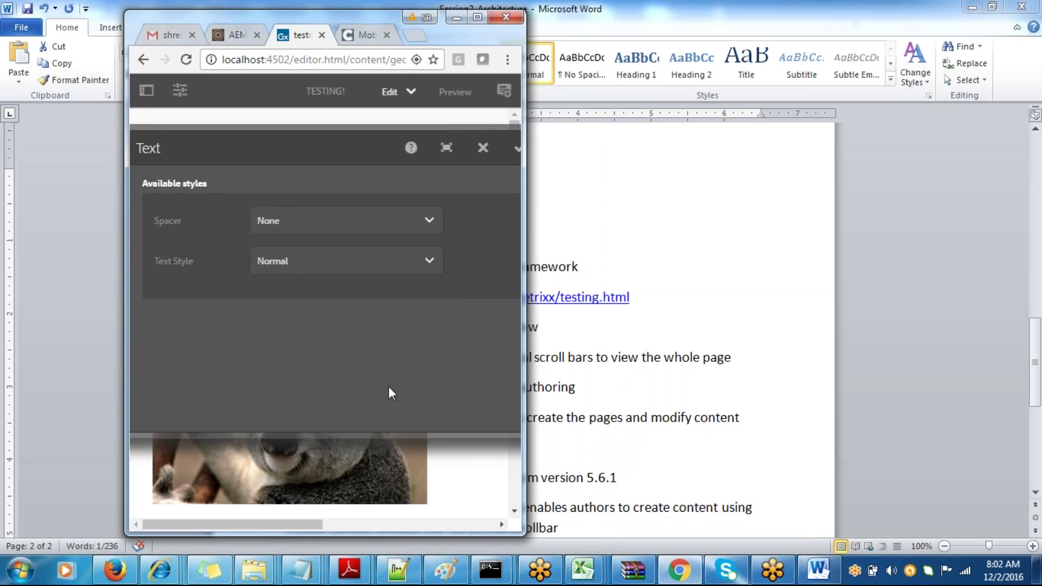
{"action": "left_click_drag", "start_coordinate": [522, 299], "coordinate": [733, 284]}
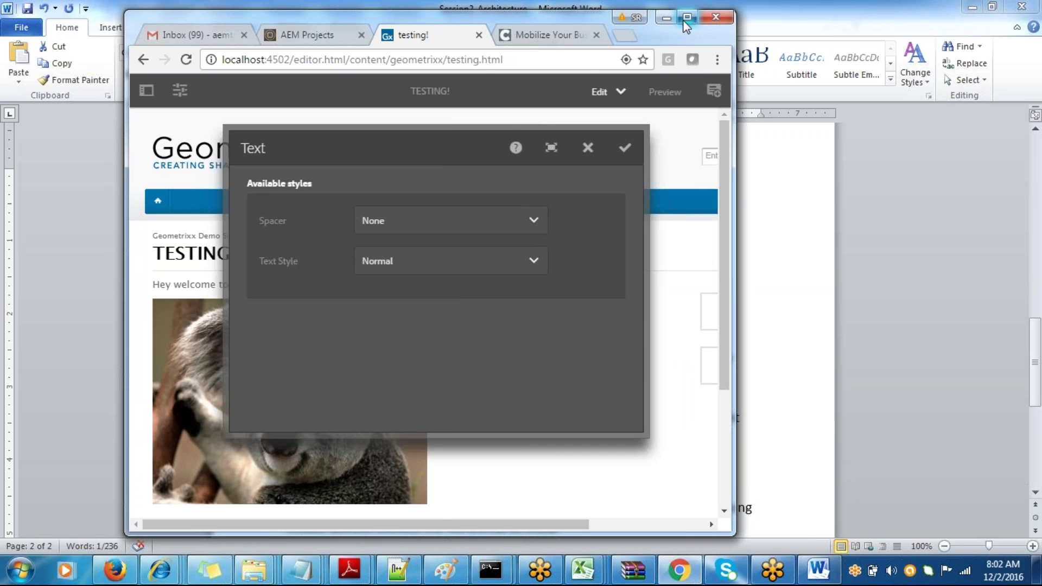
{"action": "left_click", "coordinate": [686, 18]}
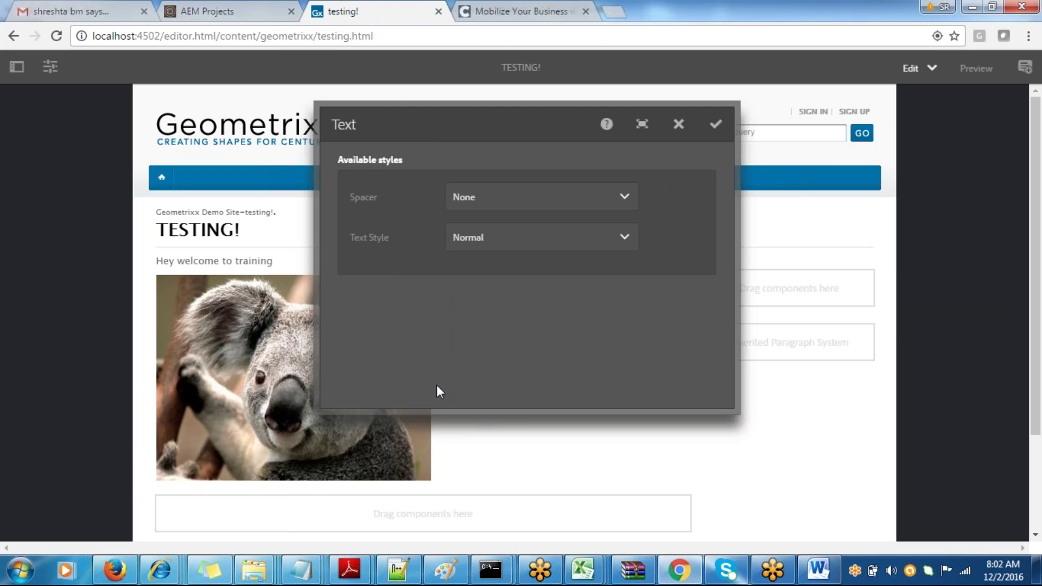
- Close the Text dialog and select the classic cf# address in the Word notes
{"action": "left_click", "coordinate": [679, 124]}
{"action": "key", "text": "alt+Tab"}
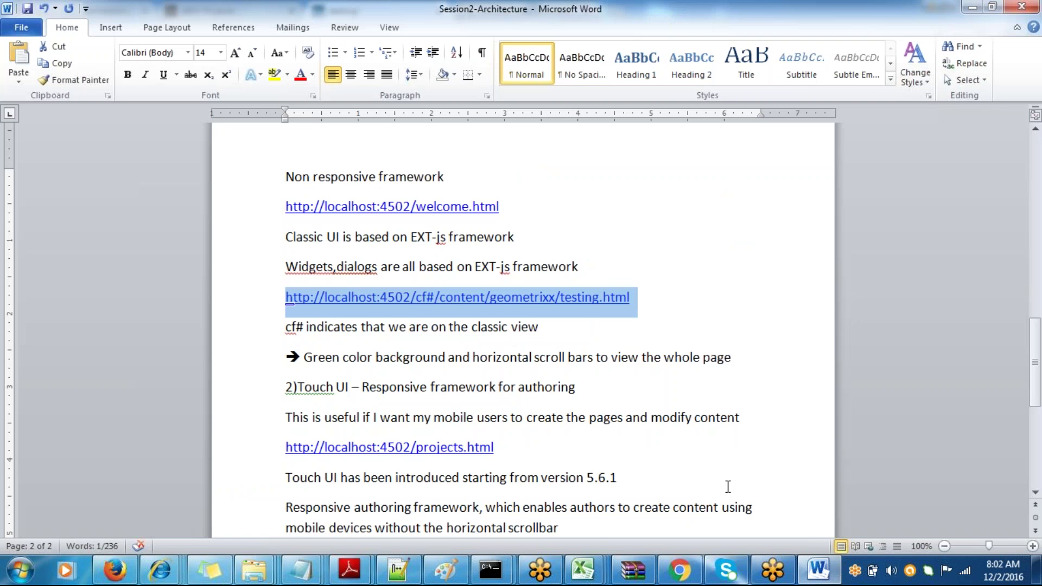
{"action": "left_click_drag", "start_coordinate": [1035, 360], "coordinate": [1034, 388]}
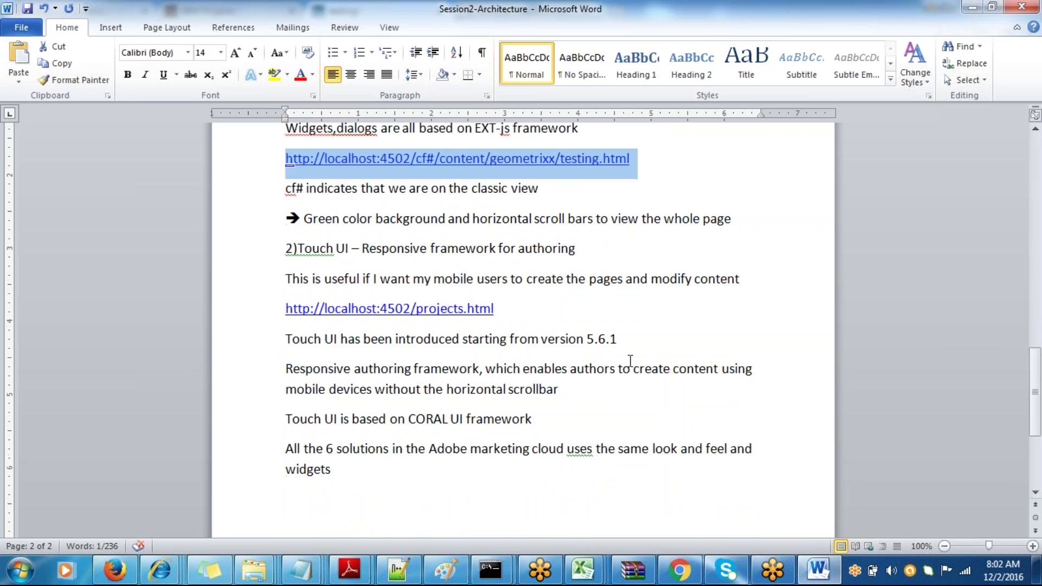
{"action": "left_click_drag", "start_coordinate": [660, 162], "coordinate": [285, 158]}
{"action": "key", "text": "ctrl+c"}
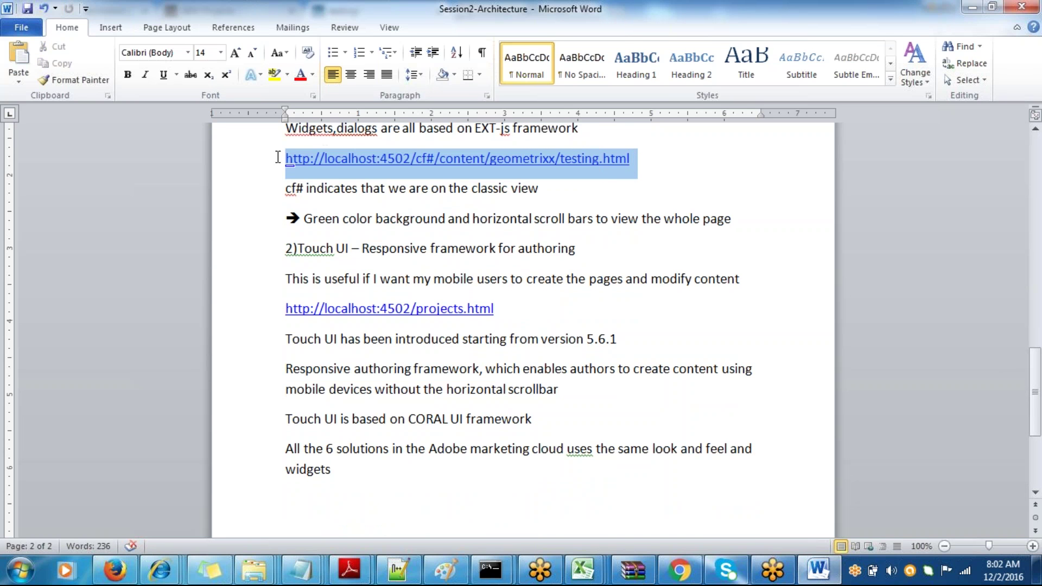
- Paste the address on a new line and change cf# to editor.html
{"action": "left_click", "coordinate": [307, 495]}
{"action": "key", "text": "ctrl+v"}
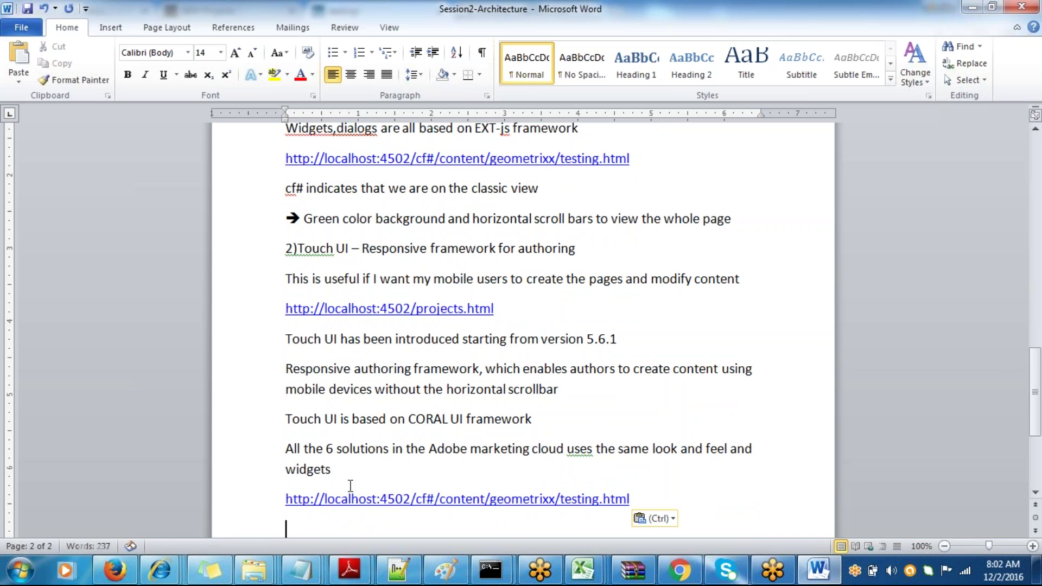
{"action": "left_click", "coordinate": [434, 498]}
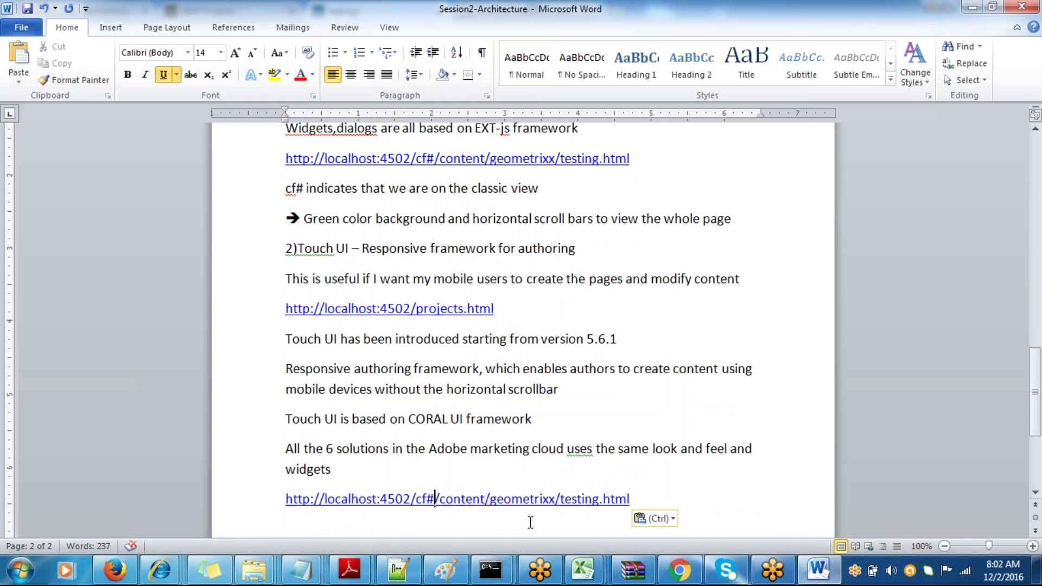
{"action": "key", "text": "BackSpace"}
{"action": "key", "text": "BackSpace"}
{"action": "key", "text": "BackSpace"}
{"action": "type", "text": "editor.h"}
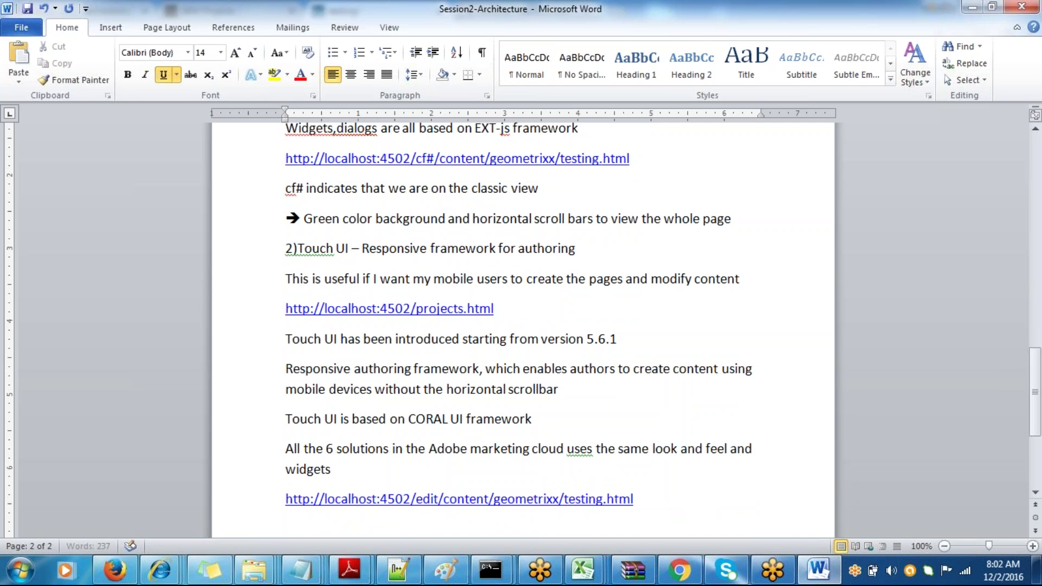
{"action": "type", "text": "tml"}
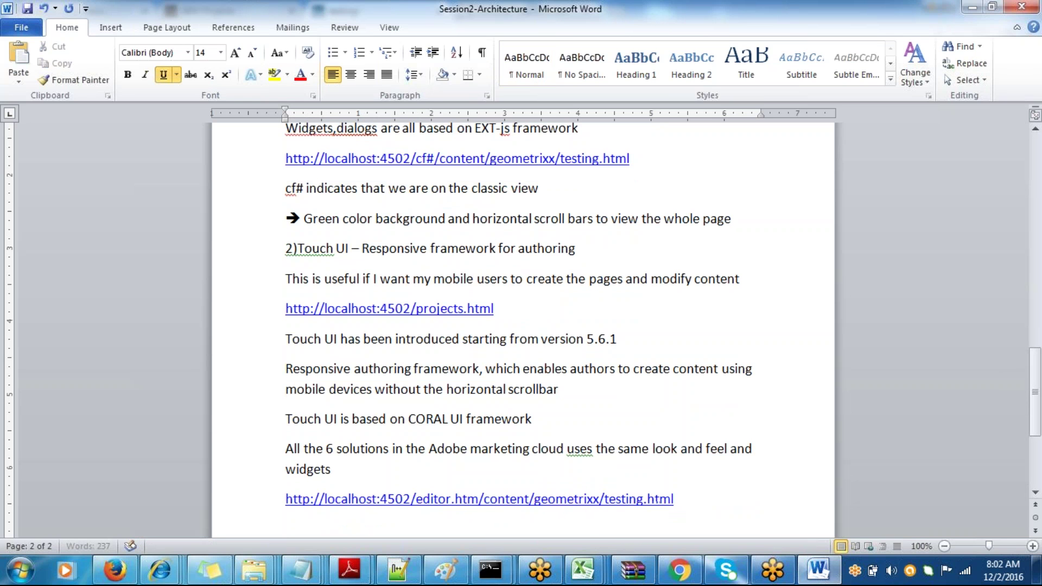
{"action": "left_click", "coordinate": [699, 522]}
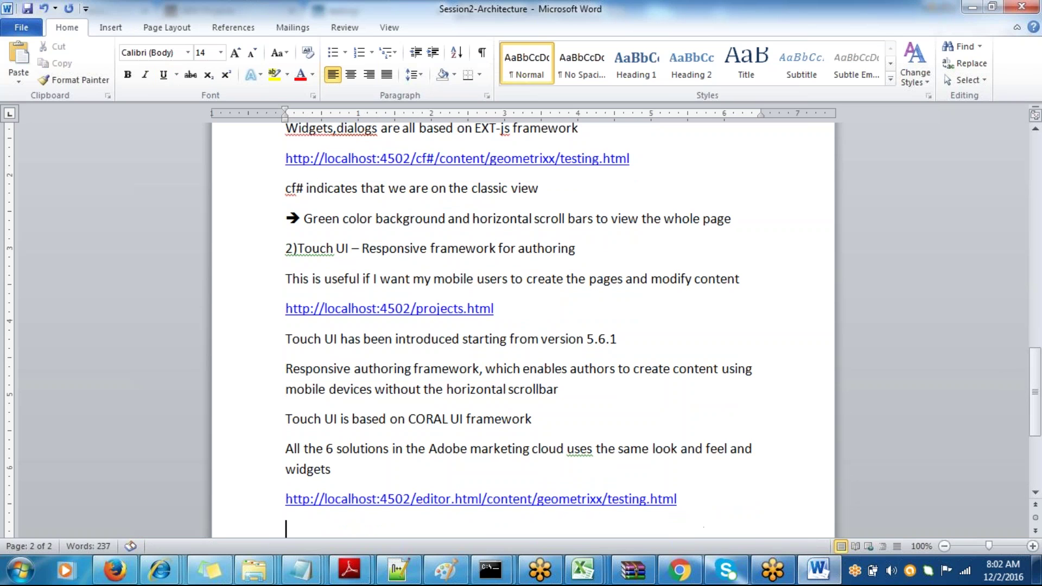
- Below the editor link, add 'Dialog creation is separate for classic and TOUCH UI' and save
{"action": "key", "text": "ctrl+s"}
{"action": "key", "text": "Return"}
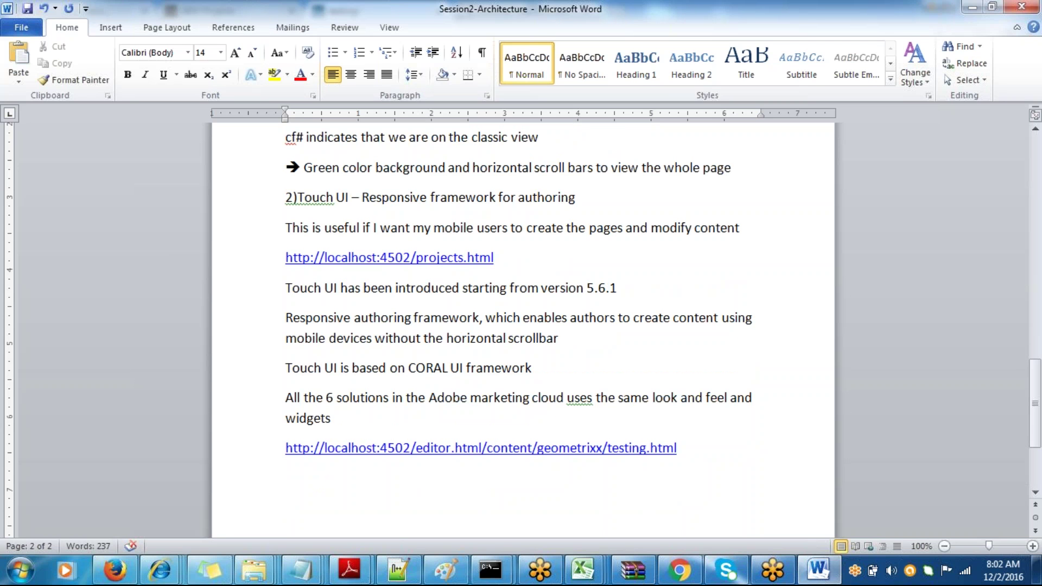
{"action": "type", "text": "Dialog ef"}
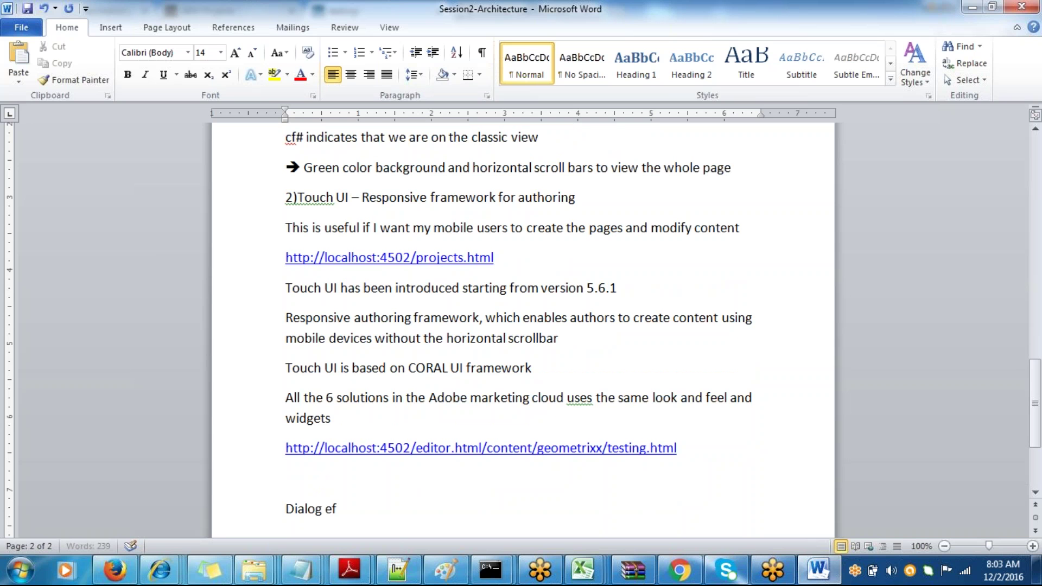
{"action": "type", "text": "f"}
{"action": "key", "text": "BackSpace"}
{"action": "key", "text": "BackSpace"}
{"action": "key", "text": "BackSpace"}
{"action": "key", "text": "BackSpace"}
{"action": "type", "text": "creation i"}
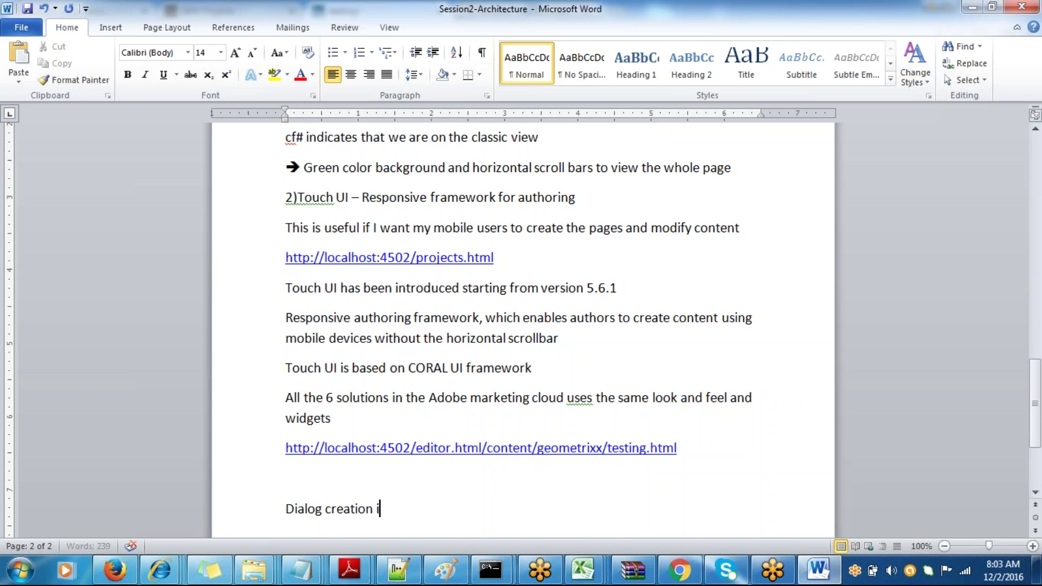
{"action": "type", "text": "s separate"}
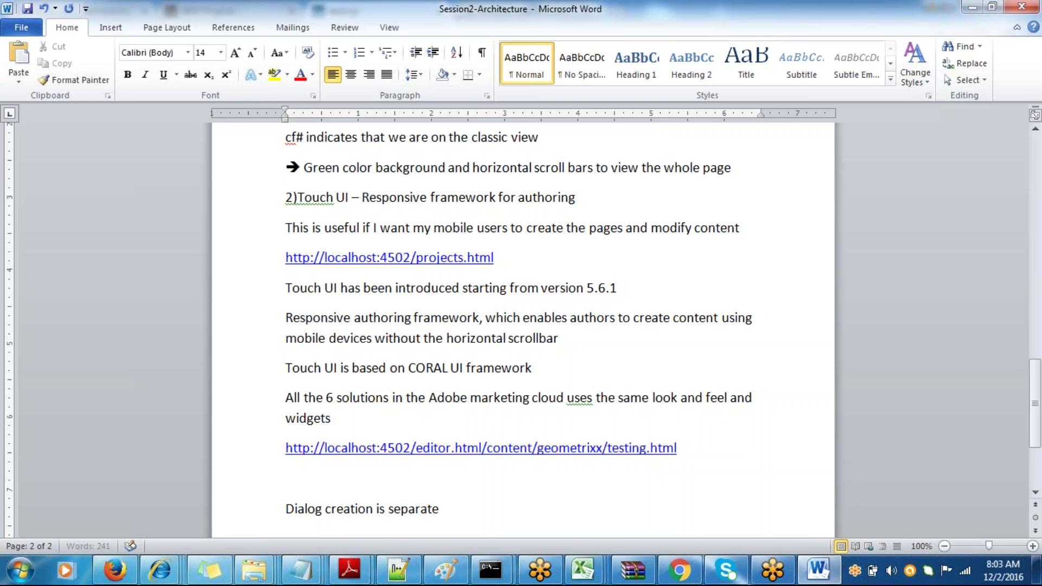
{"action": "type", "text": " for classic and TO"}
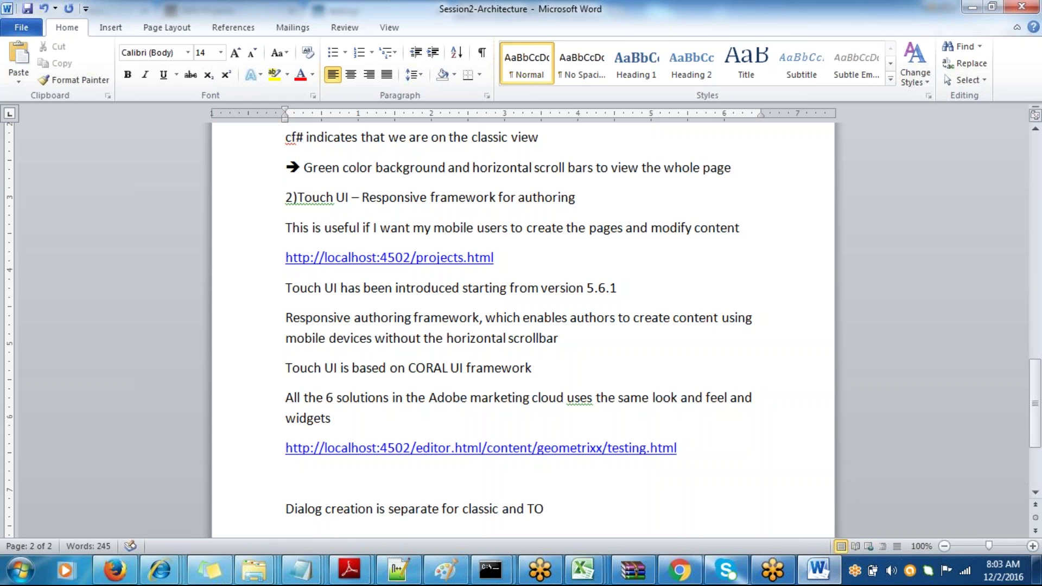
{"action": "type", "text": "UCH UI"}
{"action": "key", "text": "ctrl+s"}
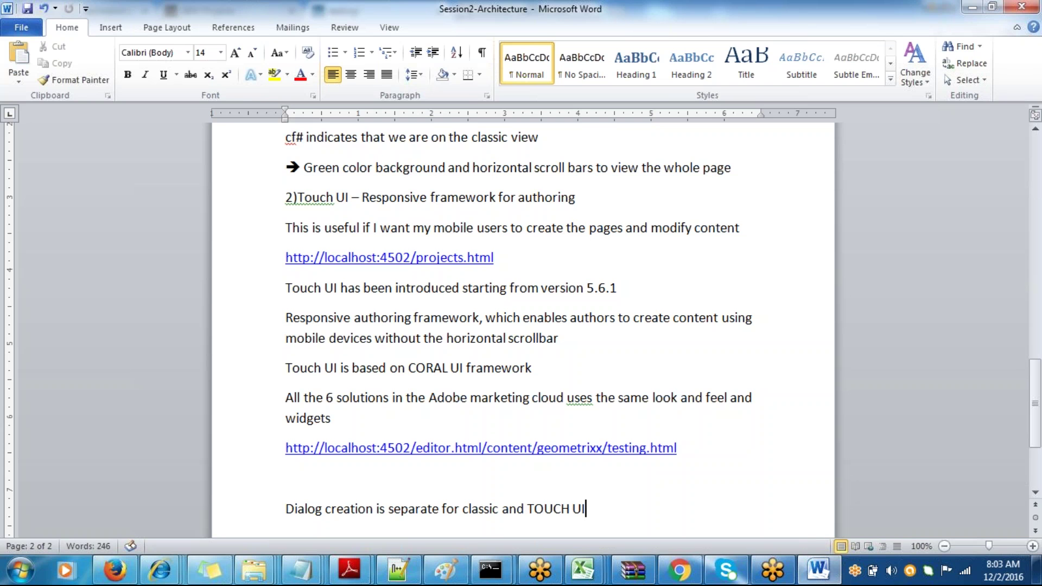
{"action": "key", "text": "alt+Tab"}
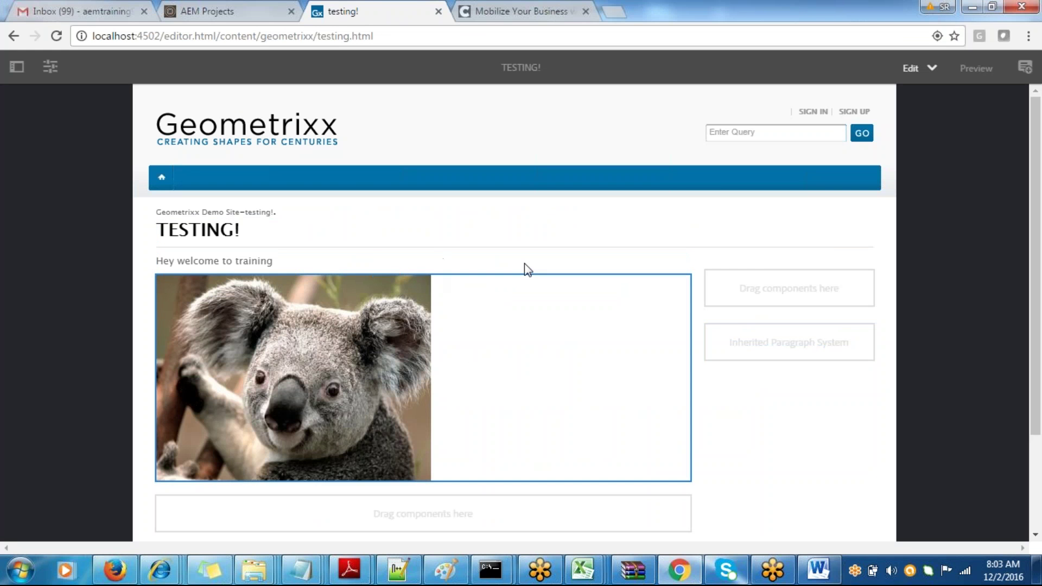
{"action": "left_click", "coordinate": [929, 18]}
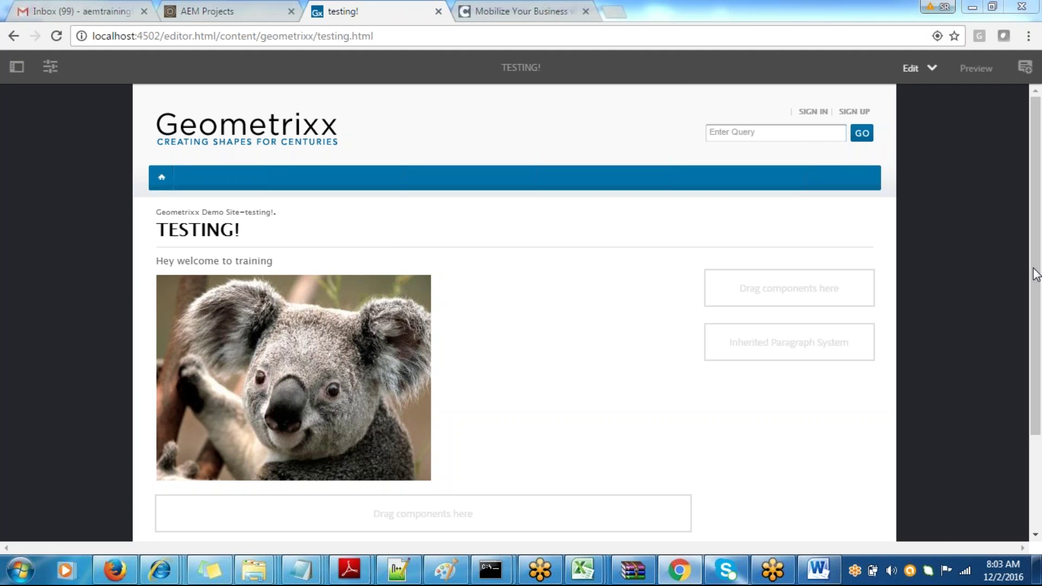
{"action": "key", "text": "alt+Tab"}
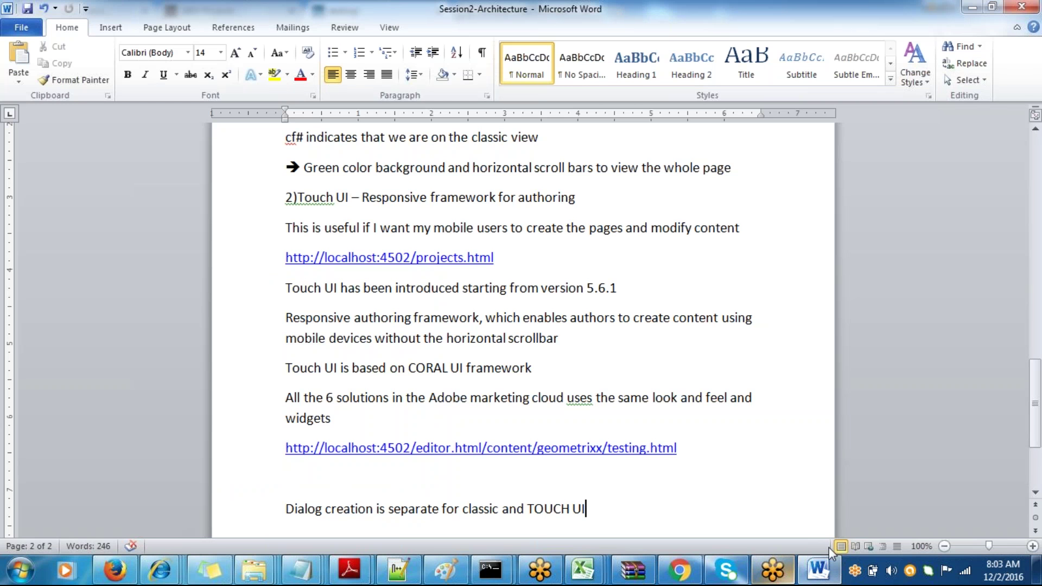
{"action": "left_click", "coordinate": [892, 574]}
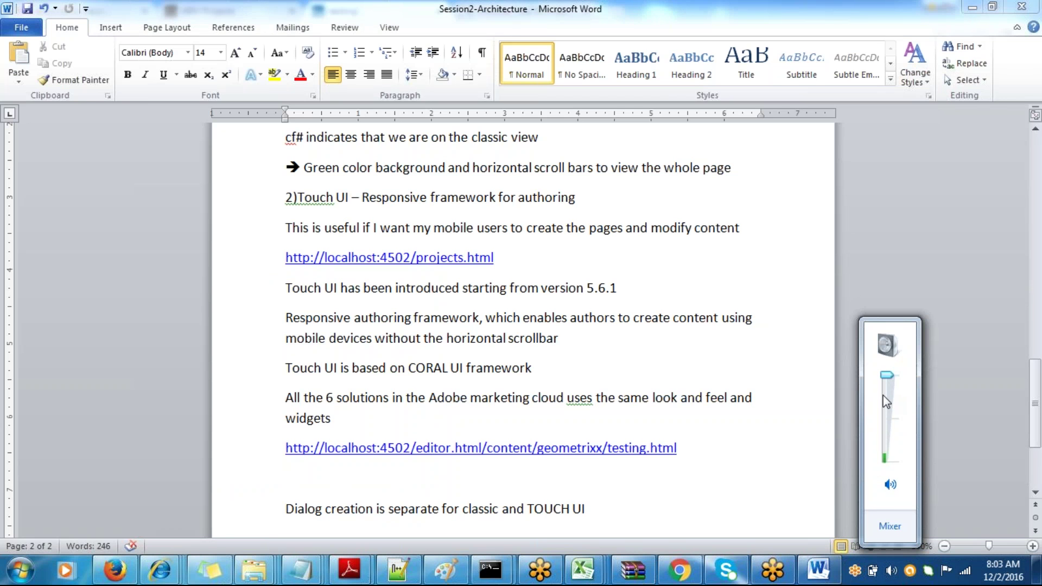
{"action": "left_click", "coordinate": [607, 346]}
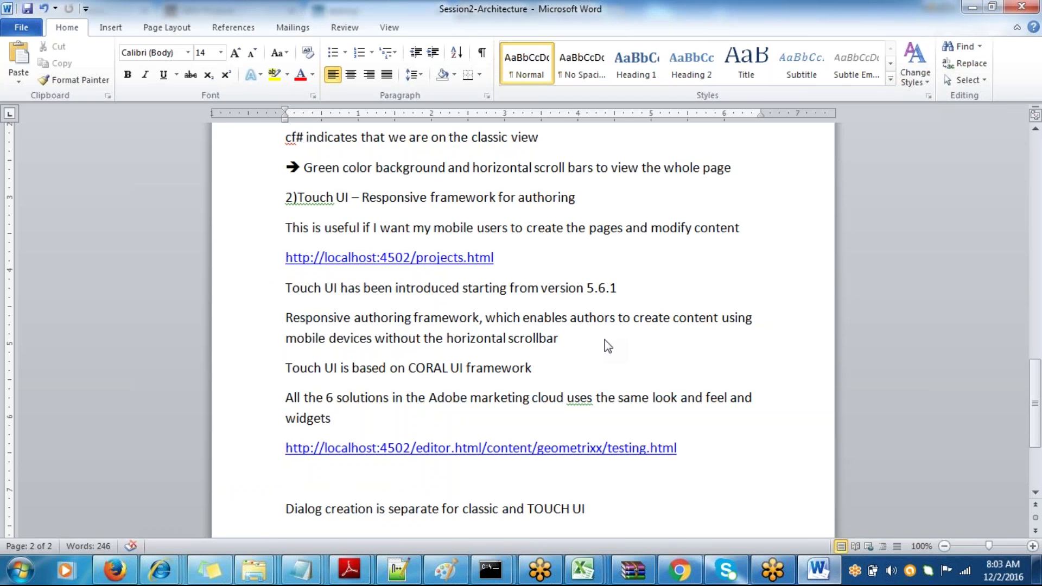
{"action": "key", "text": "alt+Tab"}
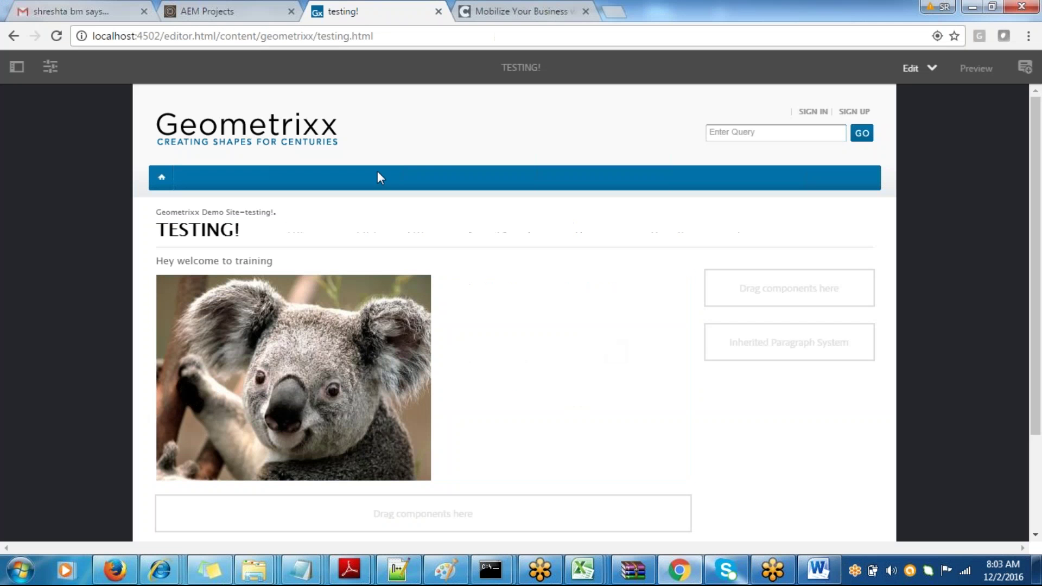
- Try inline editing on the TESTING! title, open and close the welcome text's dialog, then return to Word
{"action": "left_click", "coordinate": [225, 237]}
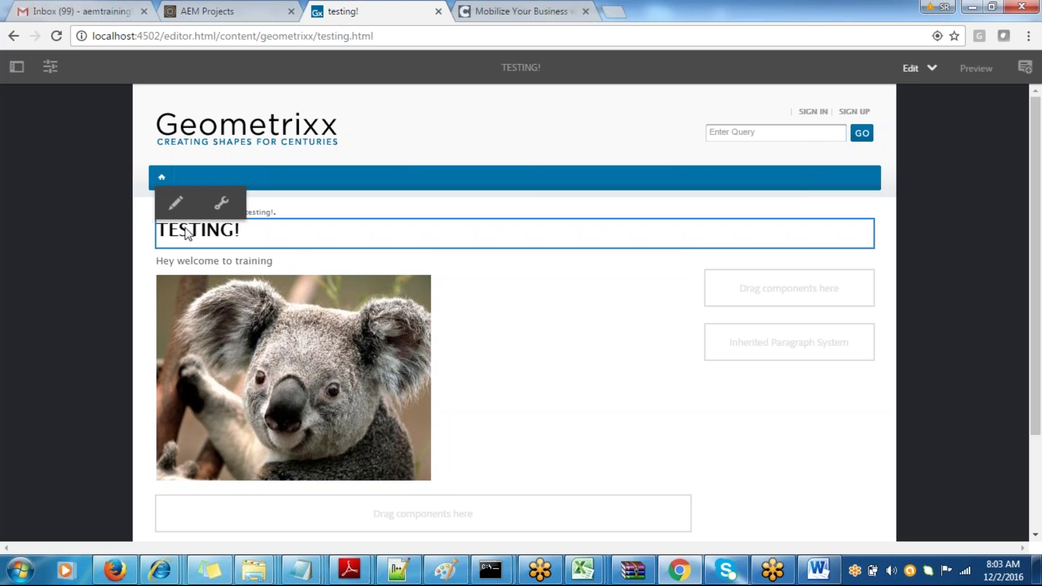
{"action": "left_click", "coordinate": [175, 204]}
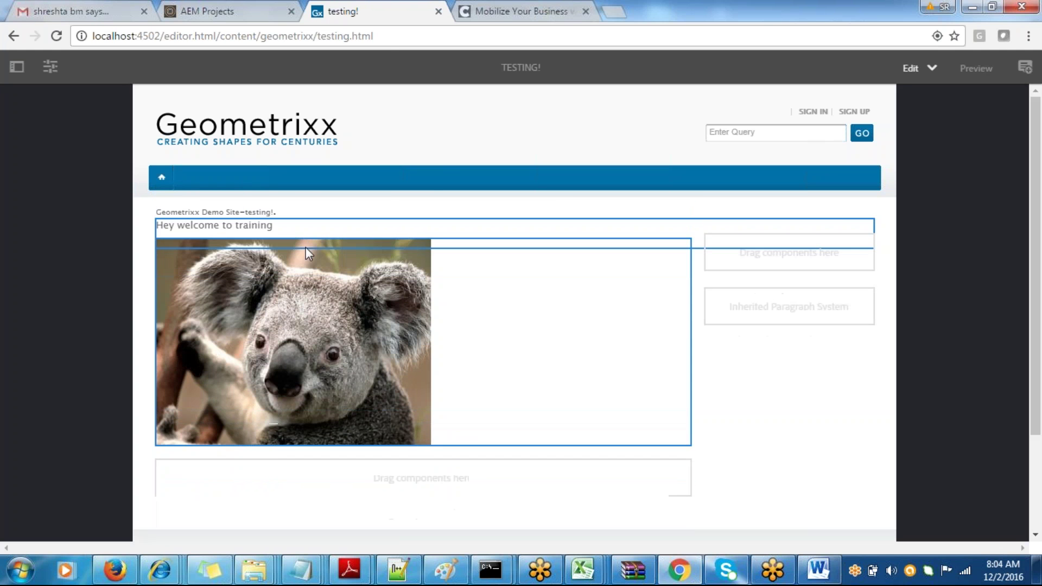
{"action": "left_click", "coordinate": [314, 232]}
{"action": "double_click", "coordinate": [313, 232]}
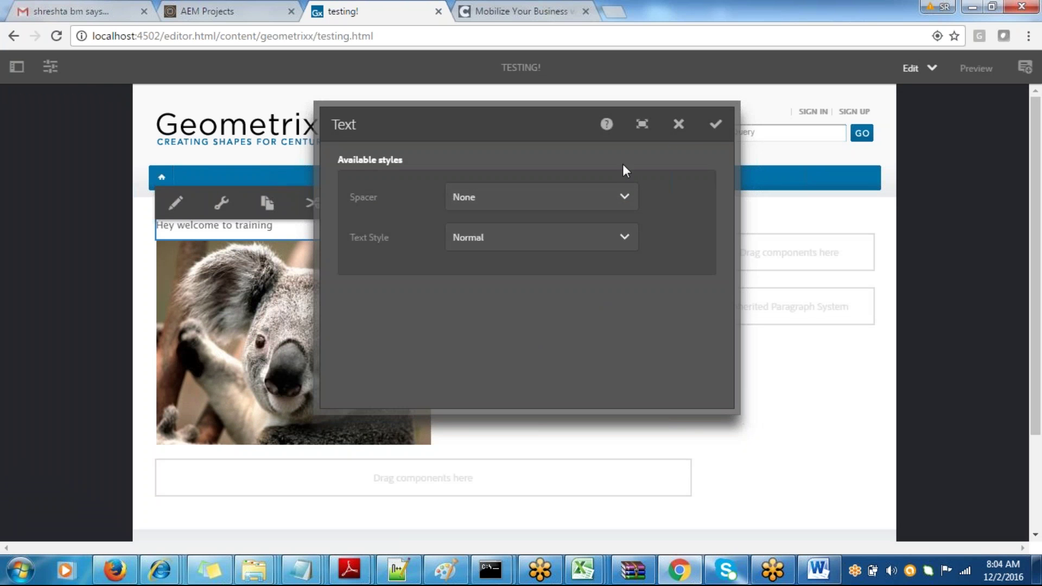
{"action": "left_click", "coordinate": [679, 125]}
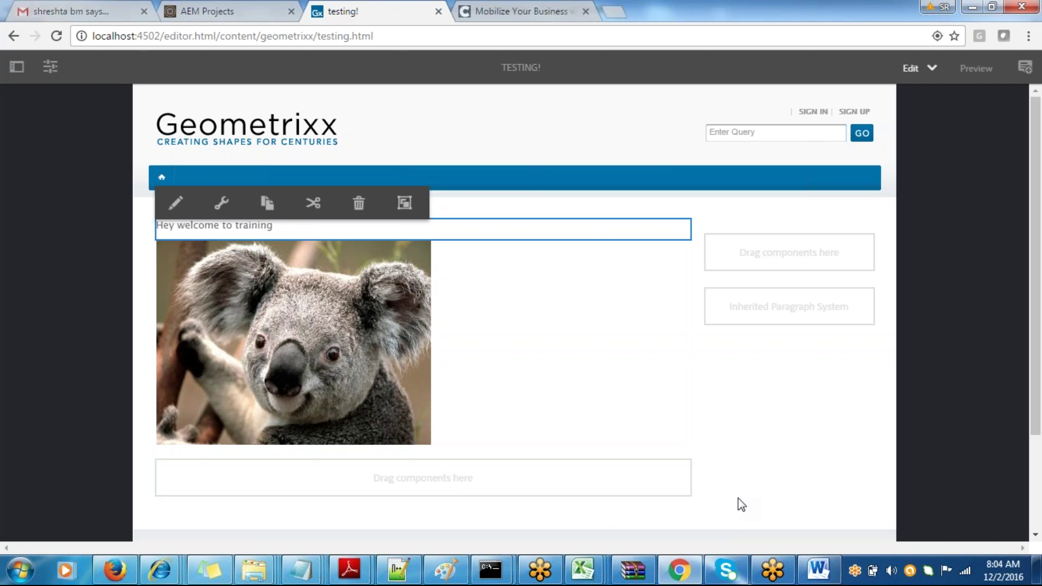
{"action": "key", "text": "alt+Tab"}
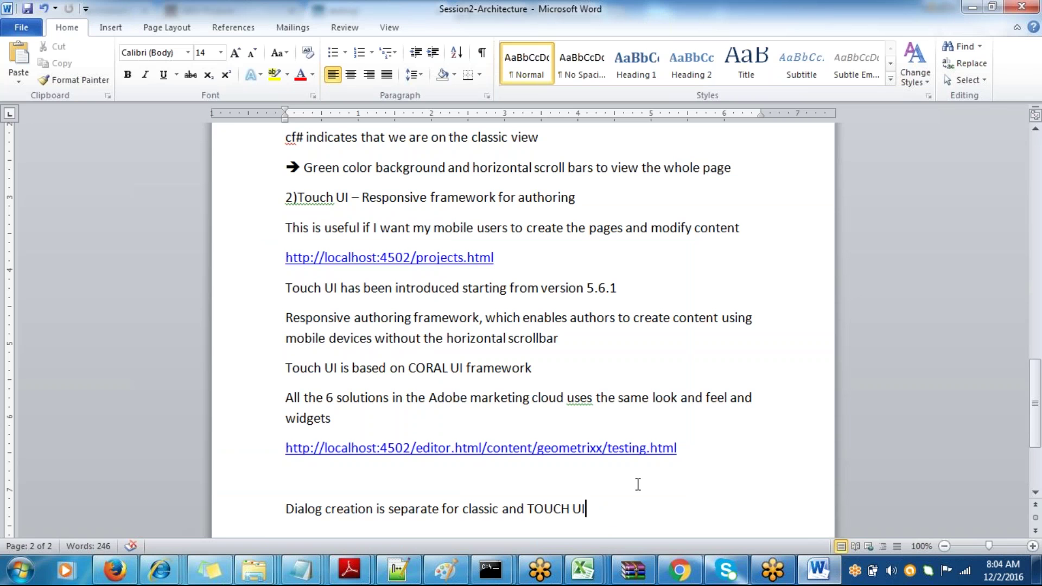
- Remove the blank line above the 'Dialog creation' note and save the Word notes
{"action": "key", "text": "alt+Tab"}
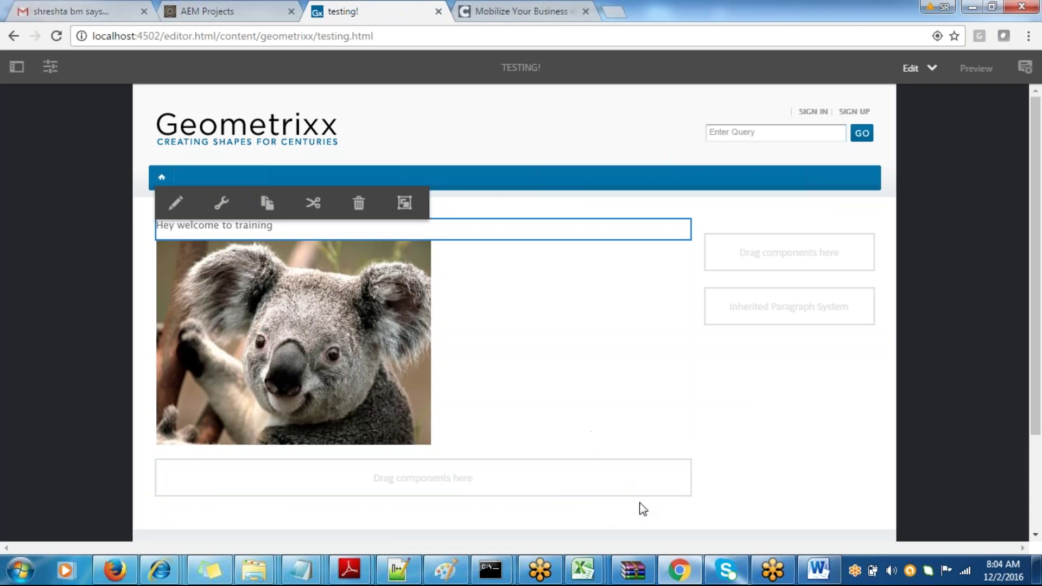
{"action": "left_click", "coordinate": [675, 576]}
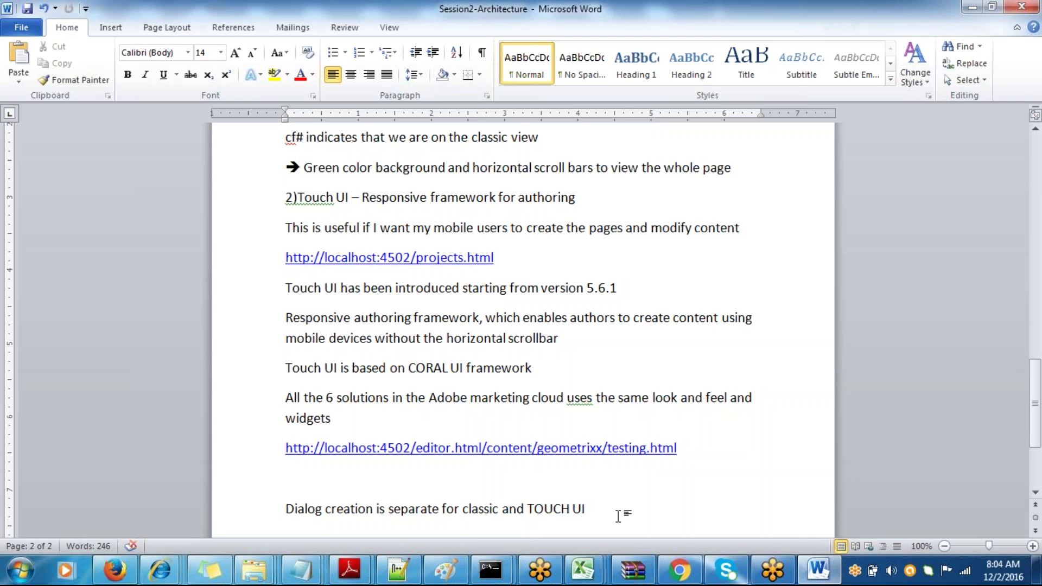
{"action": "left_click", "coordinate": [285, 509]}
{"action": "key", "text": "BackSpace"}
{"action": "key", "text": "ctrl+s"}
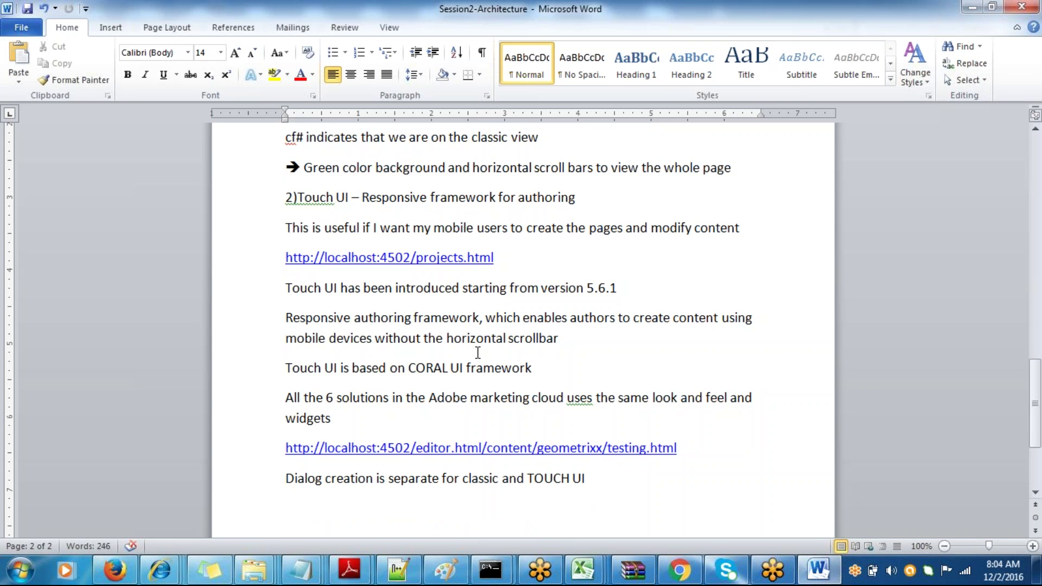
- Add an empty paragraph after the 'Dialog creation' line and bring the AEM testing page forward
{"action": "left_click", "coordinate": [516, 415]}
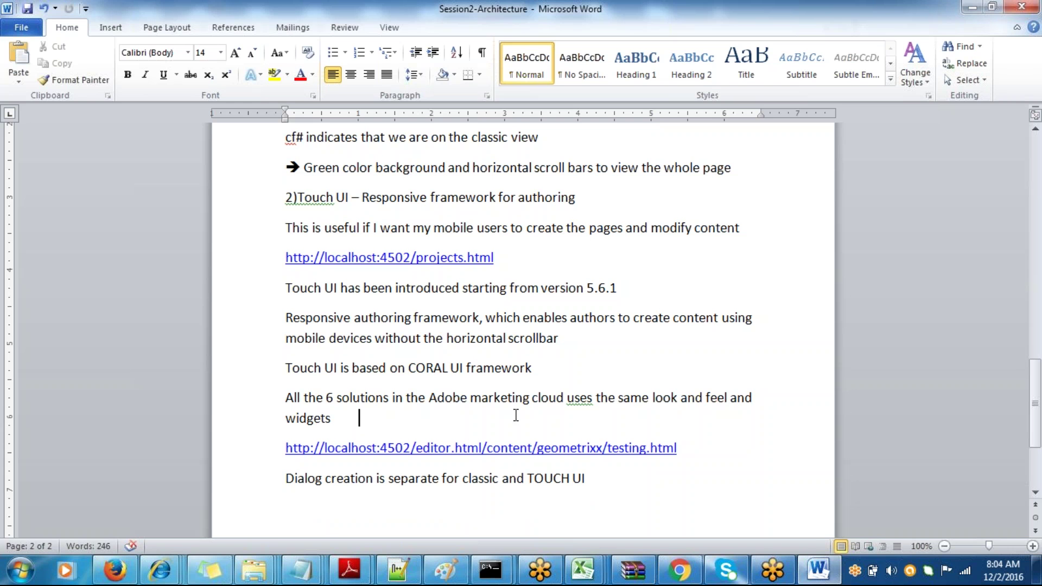
{"action": "left_click", "coordinate": [600, 492]}
{"action": "key", "text": "Return"}
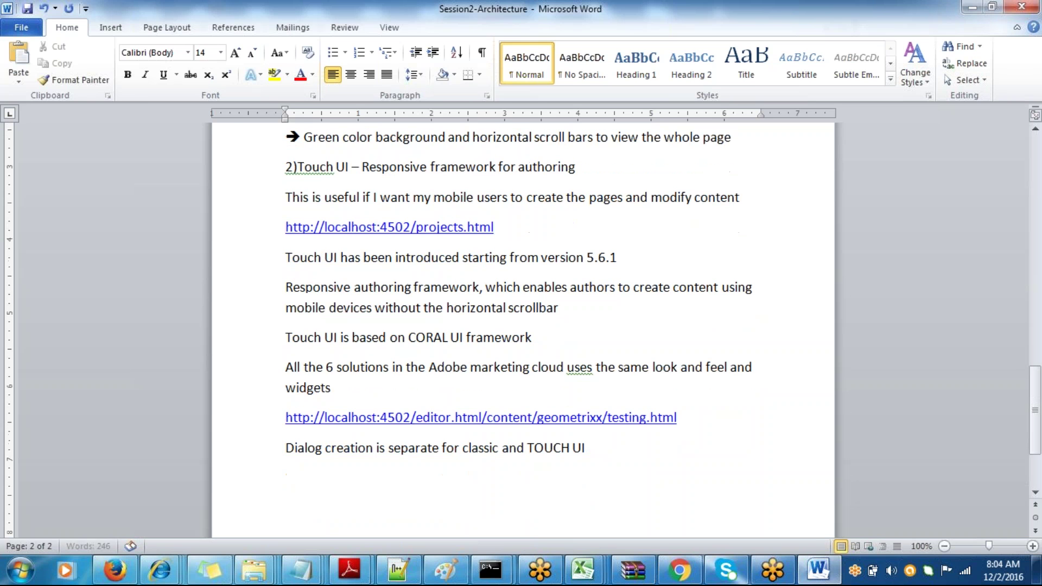
{"action": "left_click", "coordinate": [680, 570]}
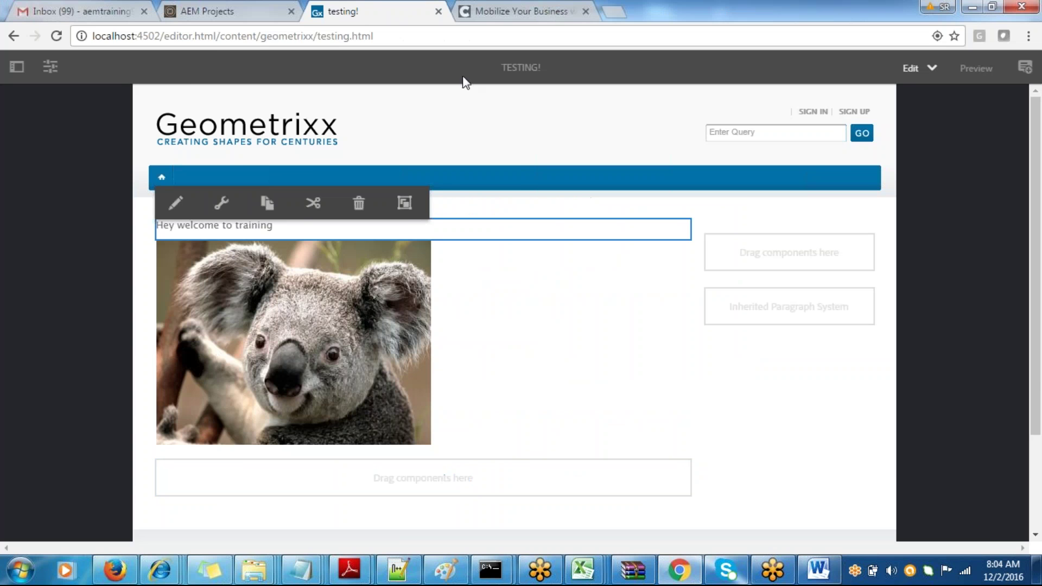
- Replace editor.html with cf# in the testing page address to load localhost:4502/cf#/content/geometrixx/testing.html
{"action": "left_click", "coordinate": [279, 8]}
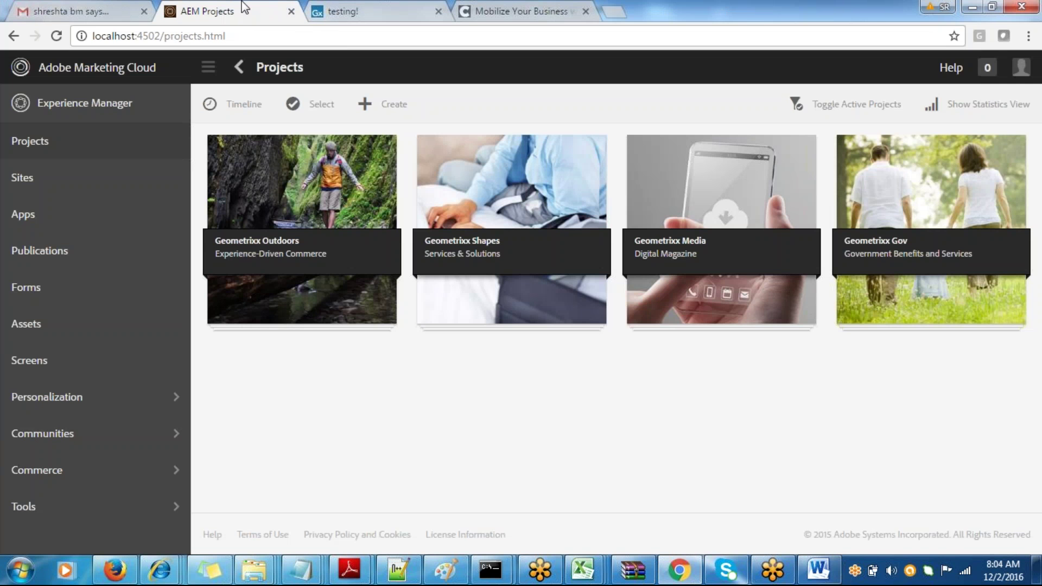
{"action": "left_click", "coordinate": [319, 9]}
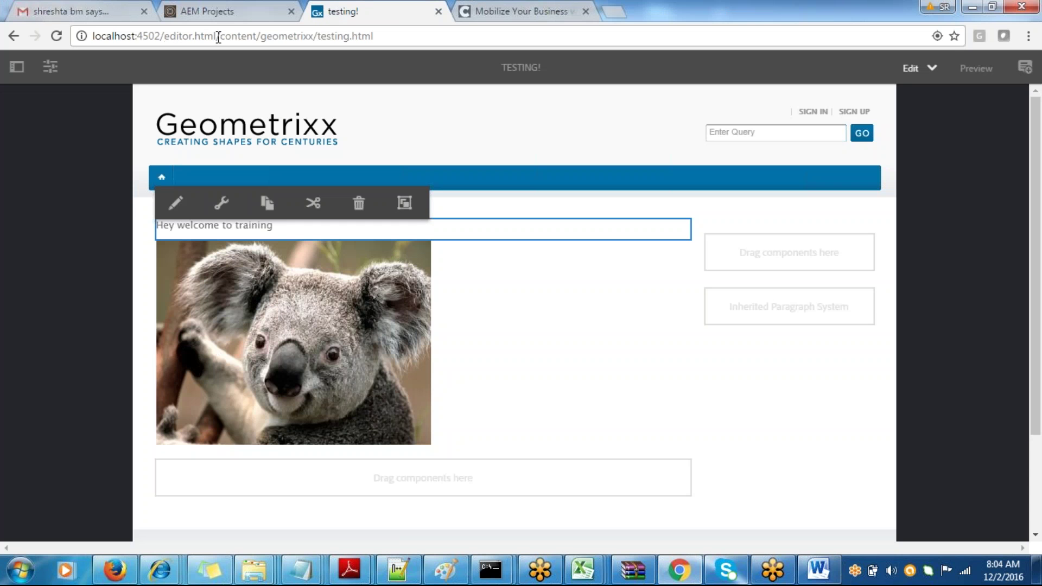
{"action": "left_click_drag", "start_coordinate": [216, 36], "coordinate": [168, 36]}
{"action": "type", "text": "cf#"}
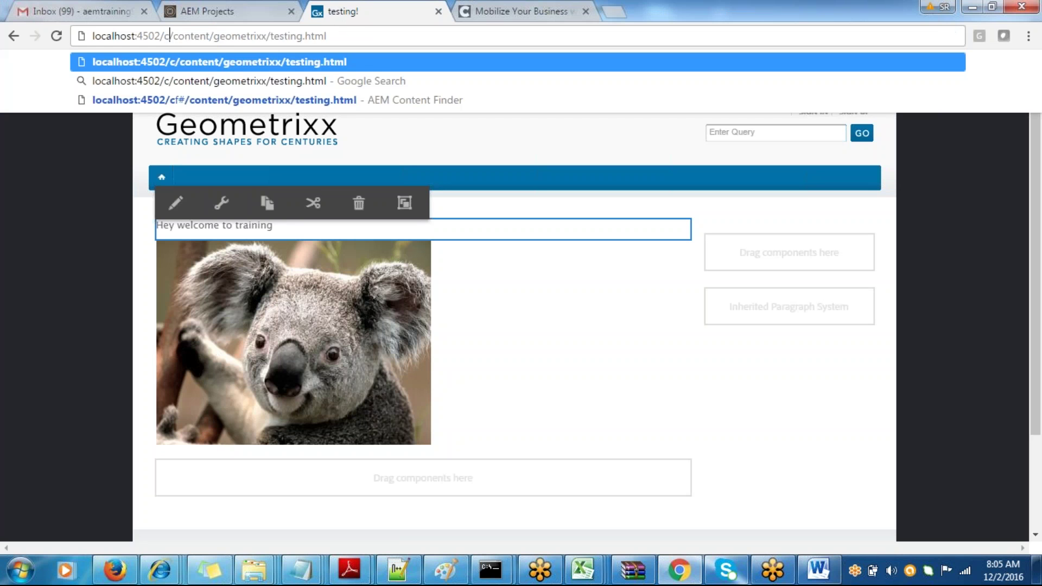
{"action": "key", "text": "Return"}
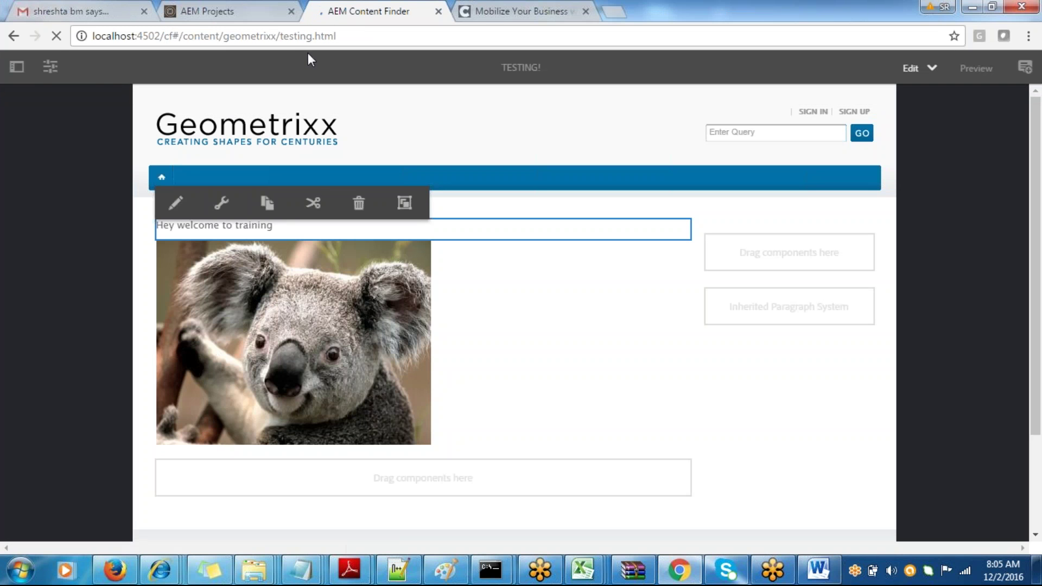
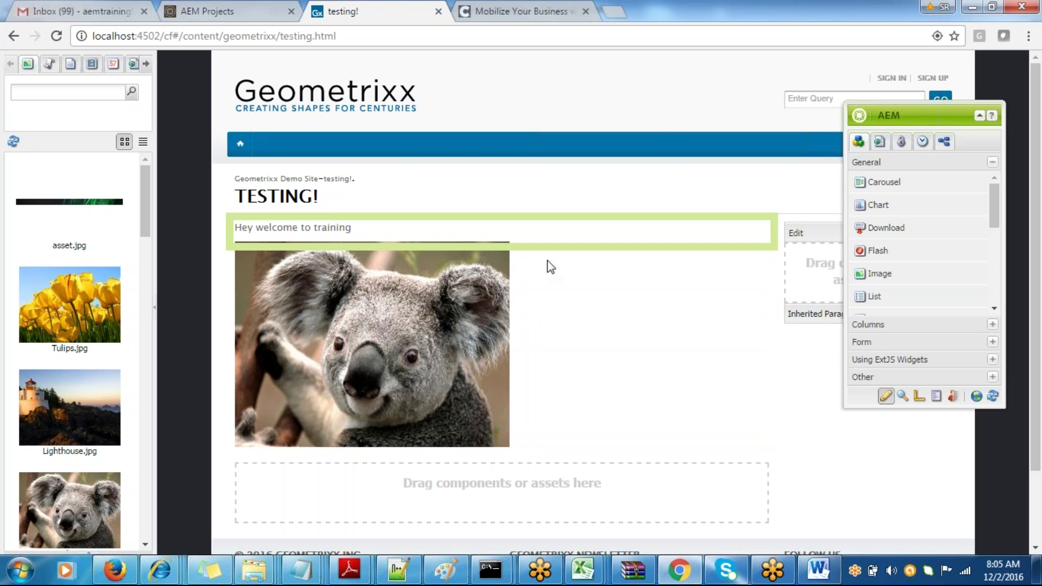
- Add the line 'Architecture of AEM' at the end of the Word notes
{"action": "key", "text": "alt+Tab"}
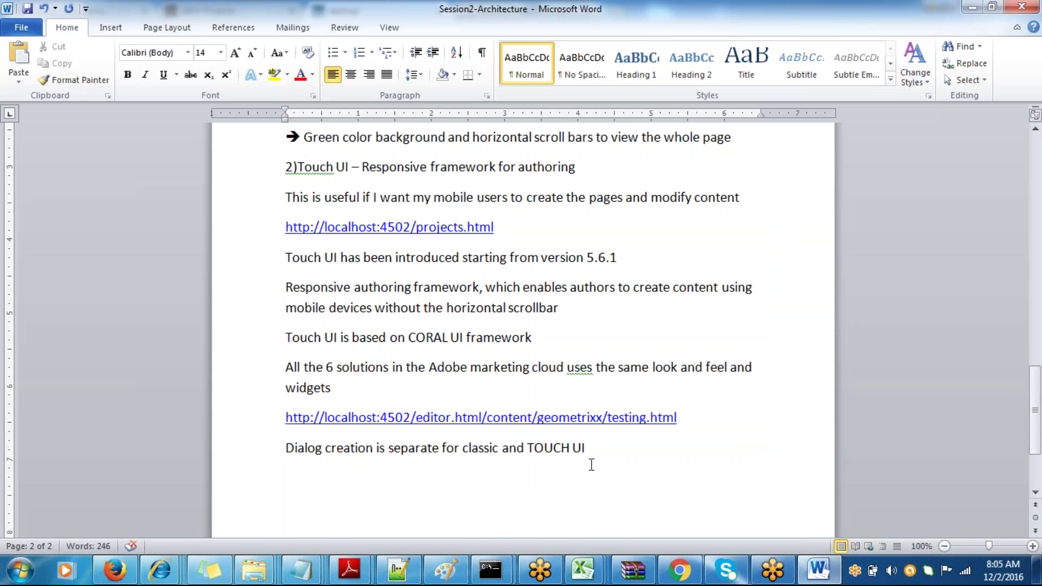
{"action": "type", "text": "Archite"}
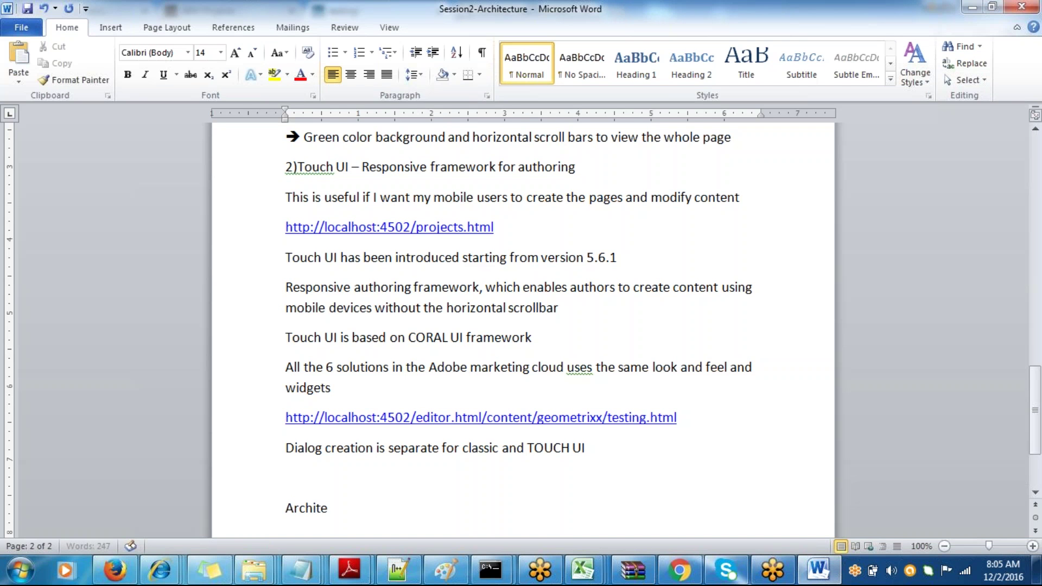
{"action": "type", "text": "cture of AEM"}
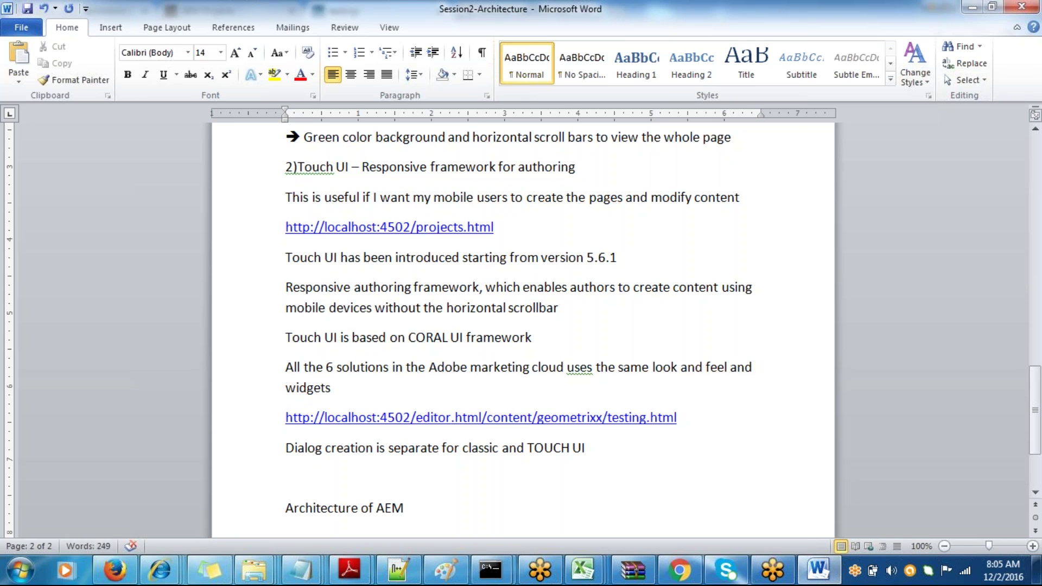
{"action": "key", "text": "super"}
- Launch Paint via 'mspa' and draw a tall dividing line with the Pencil
{"action": "type", "text": "mspaint"}
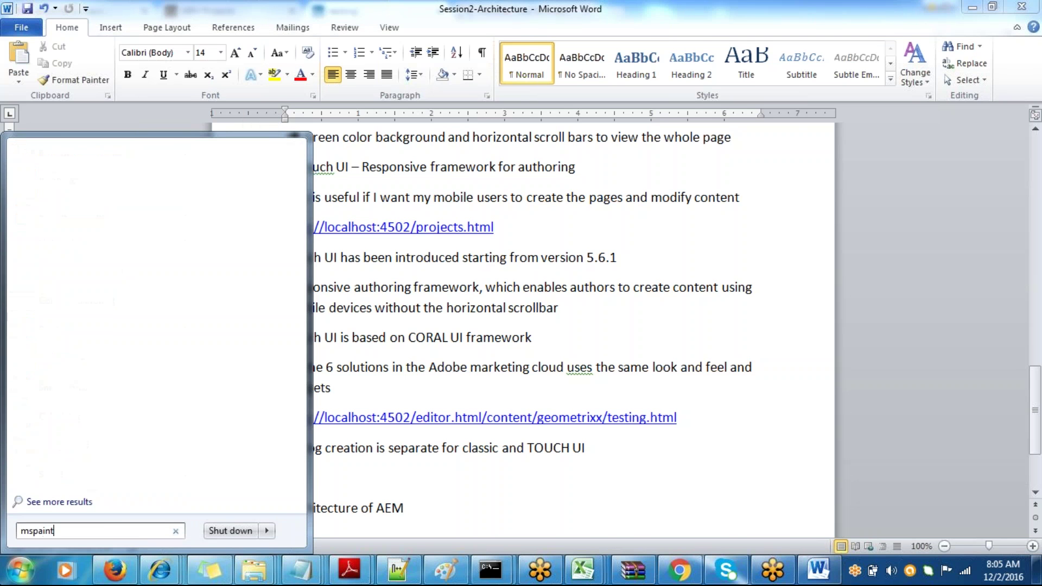
{"action": "key", "text": "Return"}
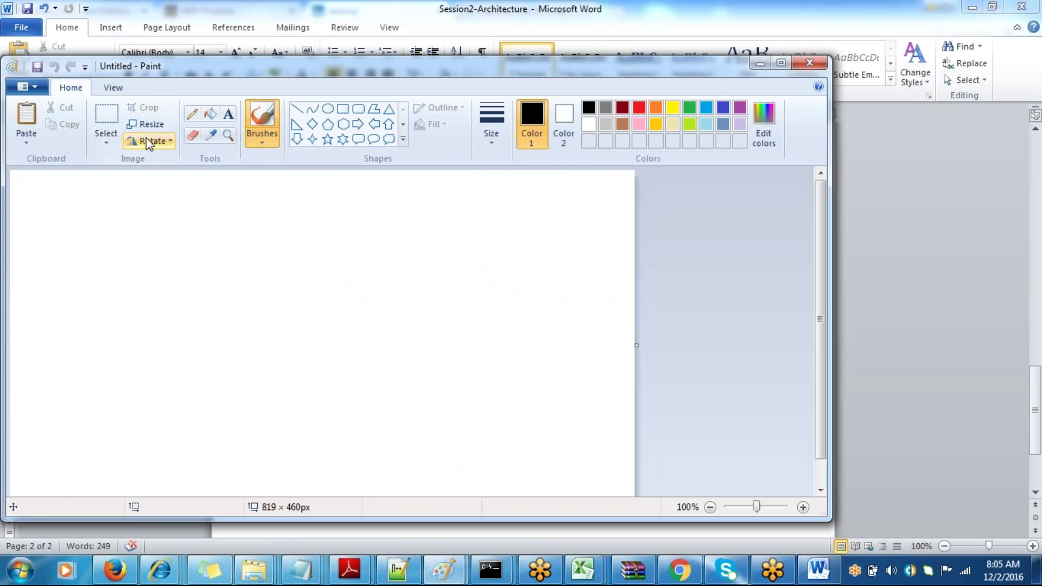
{"action": "left_click", "coordinate": [191, 116]}
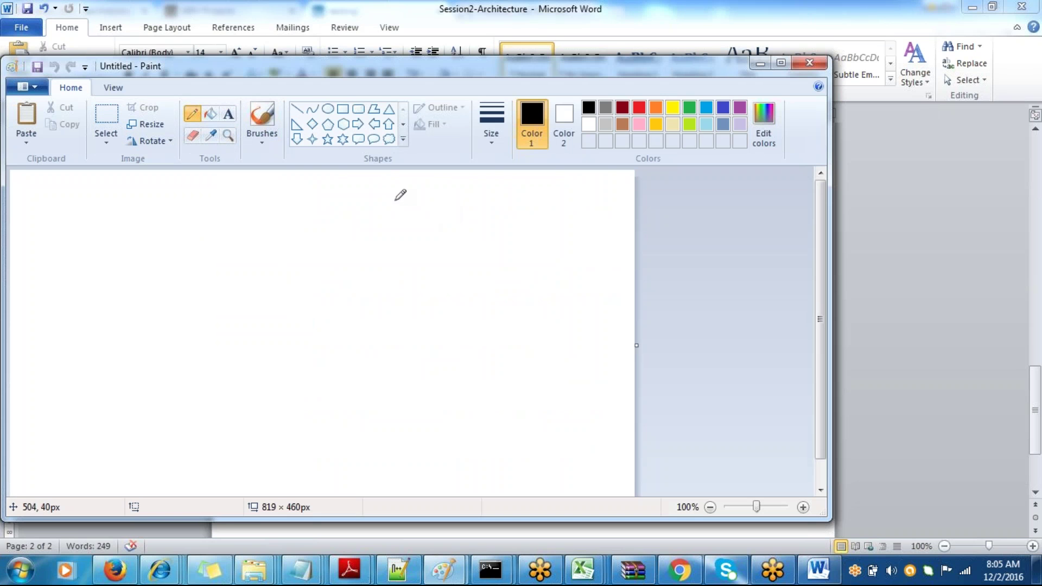
{"action": "left_click_drag", "start_coordinate": [385, 177], "coordinate": [426, 479]}
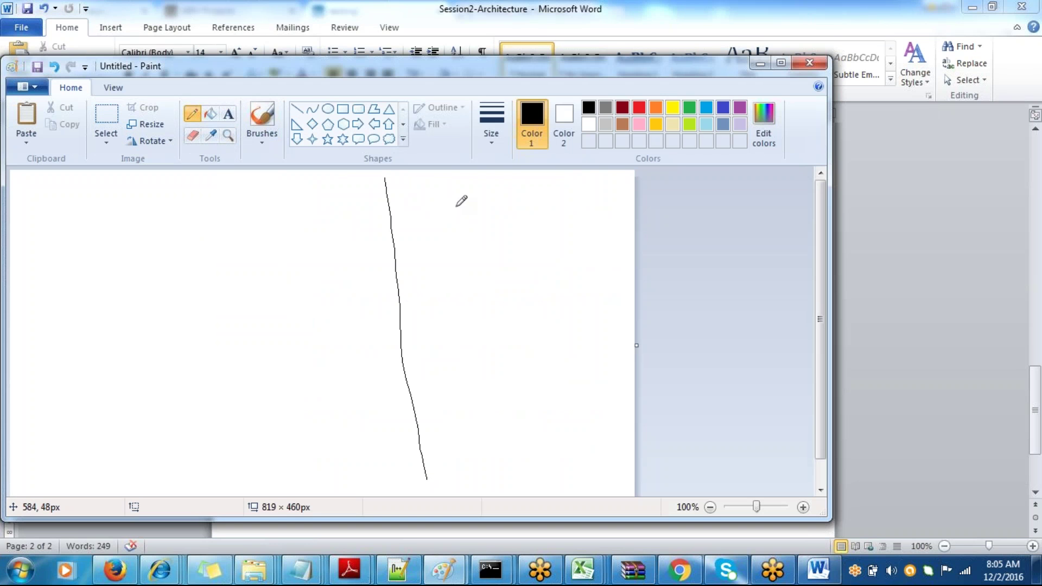
- Sketch an upper box with a smaller inner box and a lower box outline
{"action": "mouse_move", "coordinate": [464, 208]}
{"action": "left_mouse_down"}
{"action": "mouse_move", "coordinate": [440, 215]}
{"action": "mouse_move", "coordinate": [447, 275]}
{"action": "mouse_move", "coordinate": [488, 287]}
{"action": "mouse_move", "coordinate": [549, 277]}
{"action": "mouse_move", "coordinate": [513, 208]}
{"action": "mouse_move", "coordinate": [461, 209]}
{"action": "left_mouse_up"}
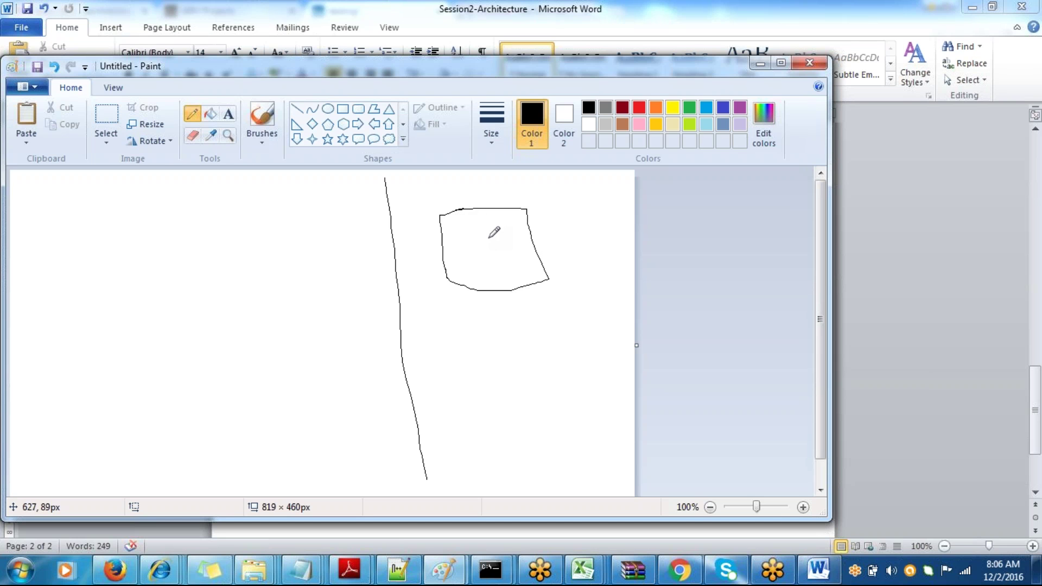
{"action": "left_click_drag", "start_coordinate": [470, 385], "coordinate": [590, 369]}
{"action": "mouse_move", "coordinate": [470, 385]}
{"action": "left_mouse_down"}
{"action": "mouse_move", "coordinate": [471, 432]}
{"action": "mouse_move", "coordinate": [601, 425]}
{"action": "mouse_move", "coordinate": [594, 377]}
{"action": "left_mouse_up"}
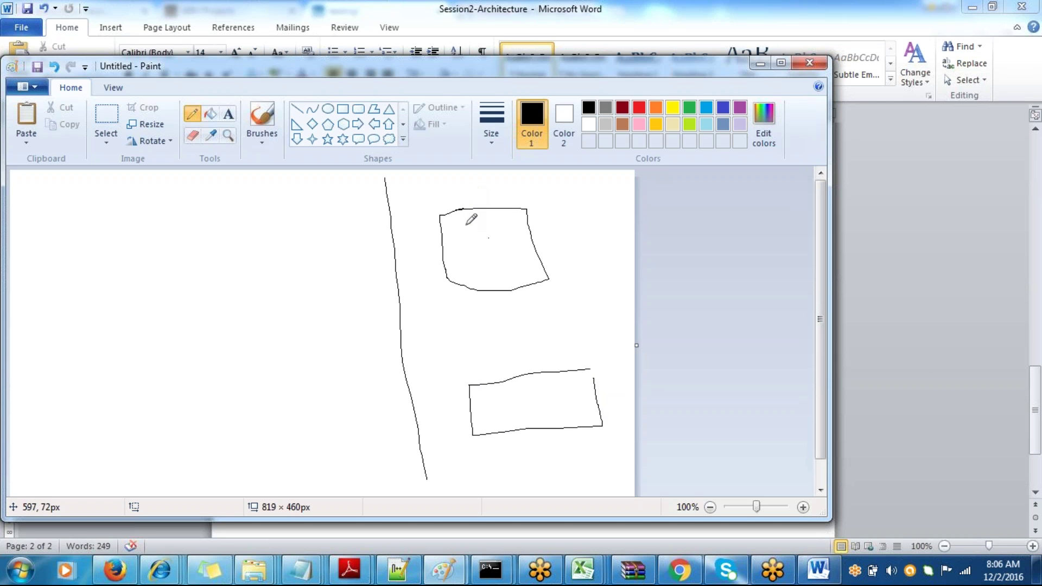
{"action": "left_click_drag", "start_coordinate": [426, 236], "coordinate": [539, 226]}
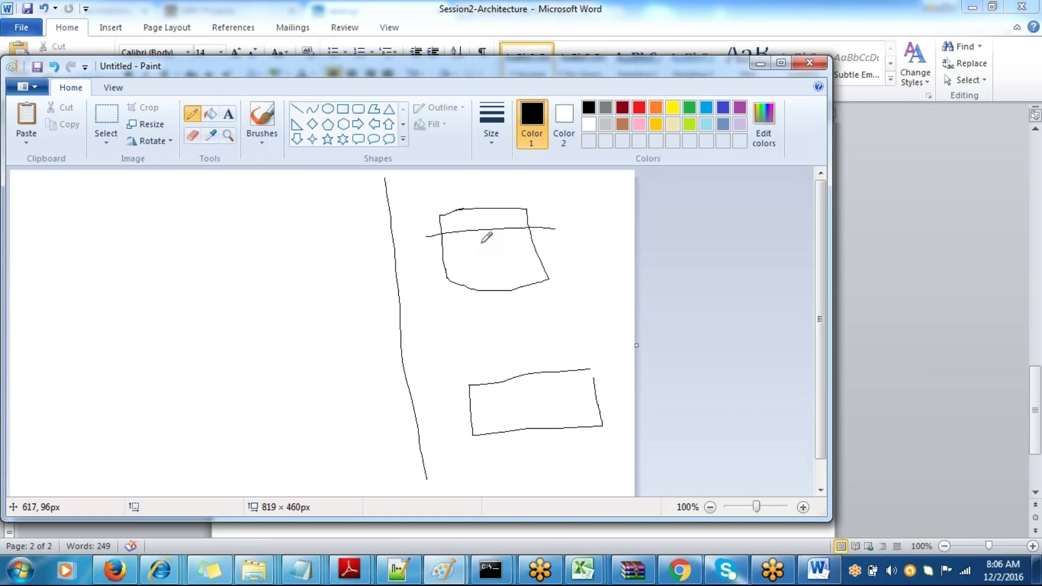
{"action": "mouse_move", "coordinate": [481, 243]}
{"action": "left_mouse_down"}
{"action": "mouse_move", "coordinate": [453, 249]}
{"action": "mouse_move", "coordinate": [454, 278]}
{"action": "mouse_move", "coordinate": [526, 269]}
{"action": "mouse_move", "coordinate": [516, 239]}
{"action": "mouse_move", "coordinate": [474, 244]}
{"action": "left_mouse_up"}
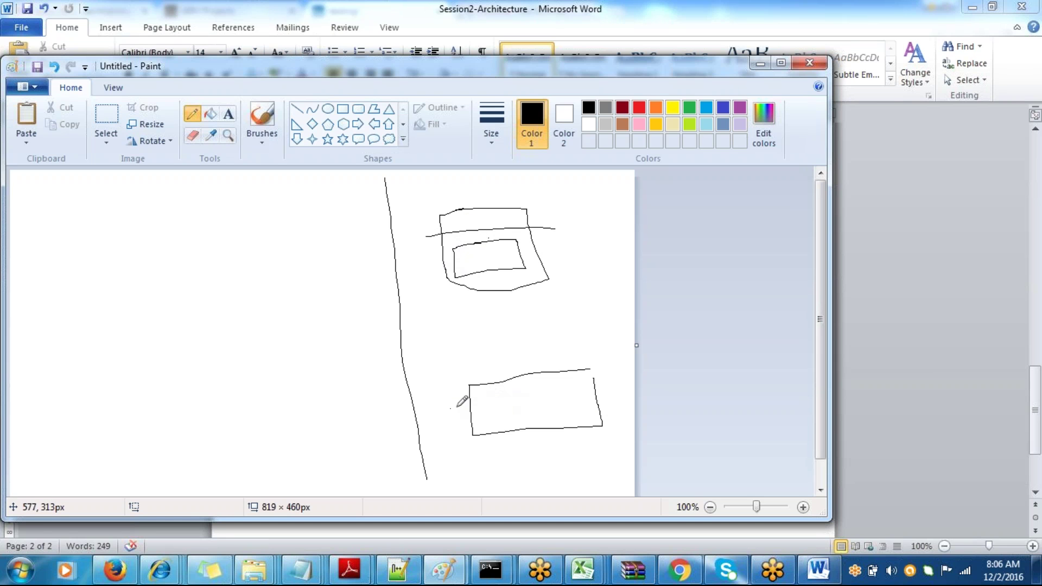
- Cross the lower box with horizontal and vertical lines to form a grid
{"action": "left_click_drag", "start_coordinate": [450, 408], "coordinate": [623, 384]}
{"action": "left_click_drag", "start_coordinate": [444, 434], "coordinate": [632, 396]}
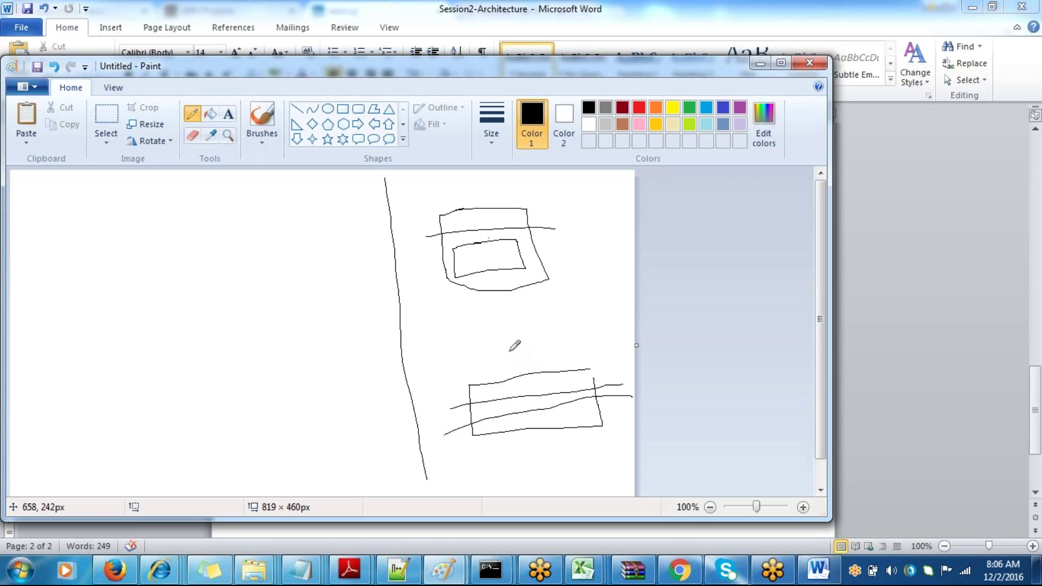
{"action": "left_click_drag", "start_coordinate": [506, 350], "coordinate": [506, 467]}
{"action": "left_click_drag", "start_coordinate": [547, 332], "coordinate": [546, 456]}
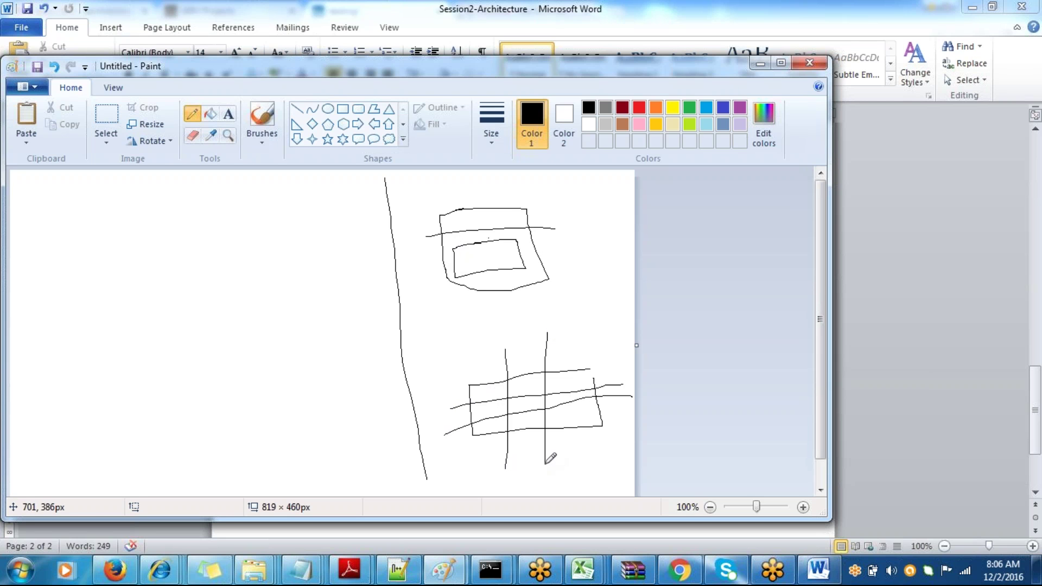
{"action": "mouse_move", "coordinate": [473, 369]}
{"action": "left_mouse_down"}
{"action": "mouse_move", "coordinate": [513, 359]}
{"action": "mouse_move", "coordinate": [519, 377]}
{"action": "mouse_move", "coordinate": [562, 366]}
{"action": "left_mouse_up"}
- Handwrite the labels R and P above the grid and MV beside the upper box
{"action": "left_click", "coordinate": [470, 356]}
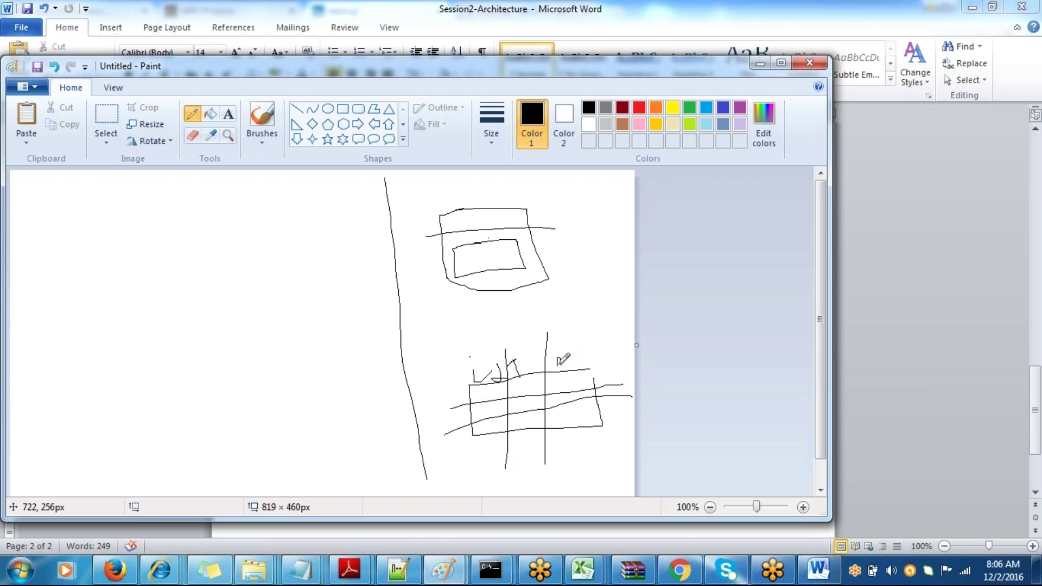
{"action": "left_click_drag", "start_coordinate": [567, 328], "coordinate": [573, 458]}
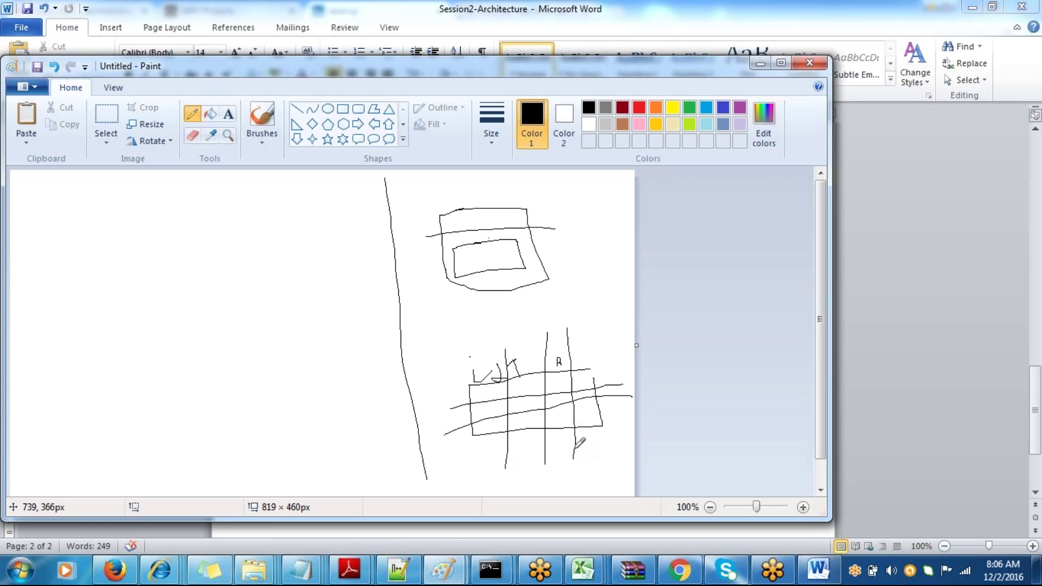
{"action": "left_click_drag", "start_coordinate": [579, 364], "coordinate": [579, 348]}
{"action": "mouse_move", "coordinate": [565, 263]}
{"action": "left_mouse_down"}
{"action": "mouse_move", "coordinate": [564, 228]}
{"action": "mouse_move", "coordinate": [582, 227]}
{"action": "mouse_move", "coordinate": [587, 265]}
{"action": "mouse_move", "coordinate": [610, 220]}
{"action": "mouse_move", "coordinate": [613, 235]}
{"action": "left_mouse_up"}
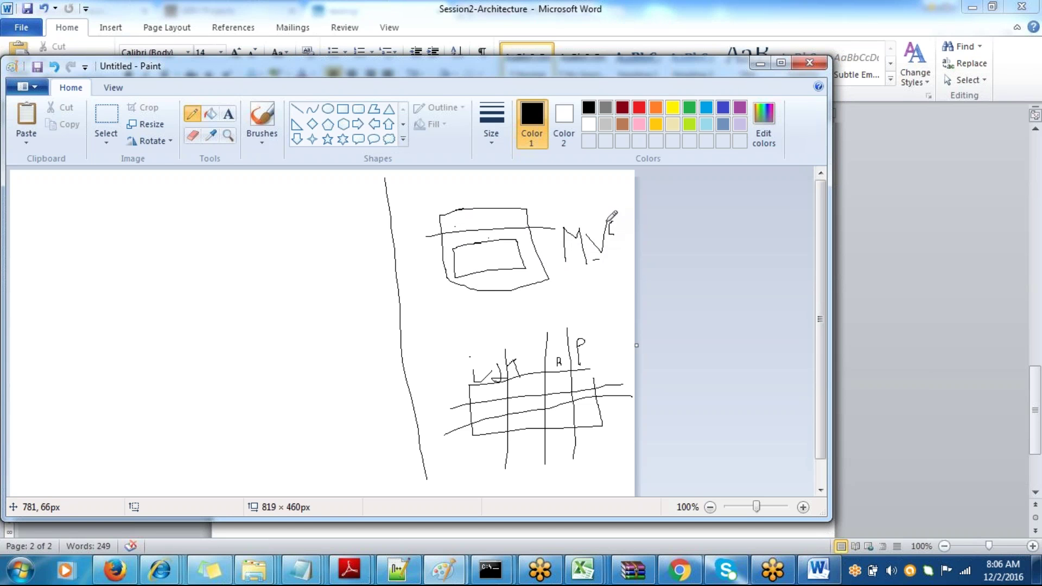
{"action": "mouse_move", "coordinate": [608, 235]}
{"action": "left_mouse_down"}
{"action": "mouse_move", "coordinate": [620, 232]}
{"action": "mouse_move", "coordinate": [617, 219]}
{"action": "left_mouse_up"}
- Draw a down arrow from the upper box to the grid, add inner-box lines, and minimize Paint
{"action": "mouse_move", "coordinate": [479, 277]}
{"action": "left_mouse_down"}
{"action": "mouse_move", "coordinate": [487, 350]}
{"action": "mouse_move", "coordinate": [519, 302]}
{"action": "mouse_move", "coordinate": [518, 332]}
{"action": "mouse_move", "coordinate": [542, 305]}
{"action": "mouse_move", "coordinate": [535, 318]}
{"action": "mouse_move", "coordinate": [547, 315]}
{"action": "left_mouse_up"}
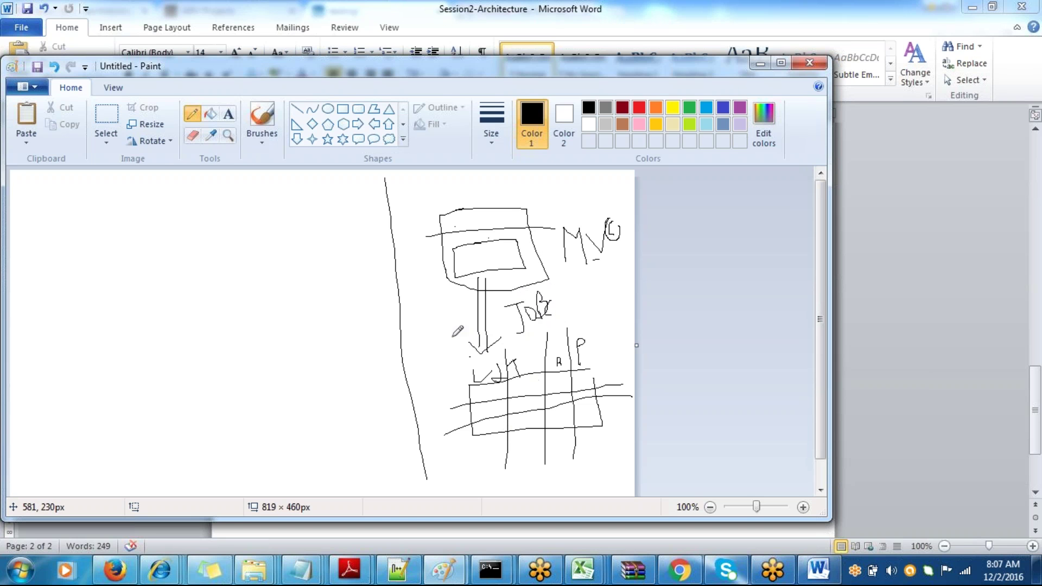
{"action": "left_click_drag", "start_coordinate": [433, 265], "coordinate": [516, 260]}
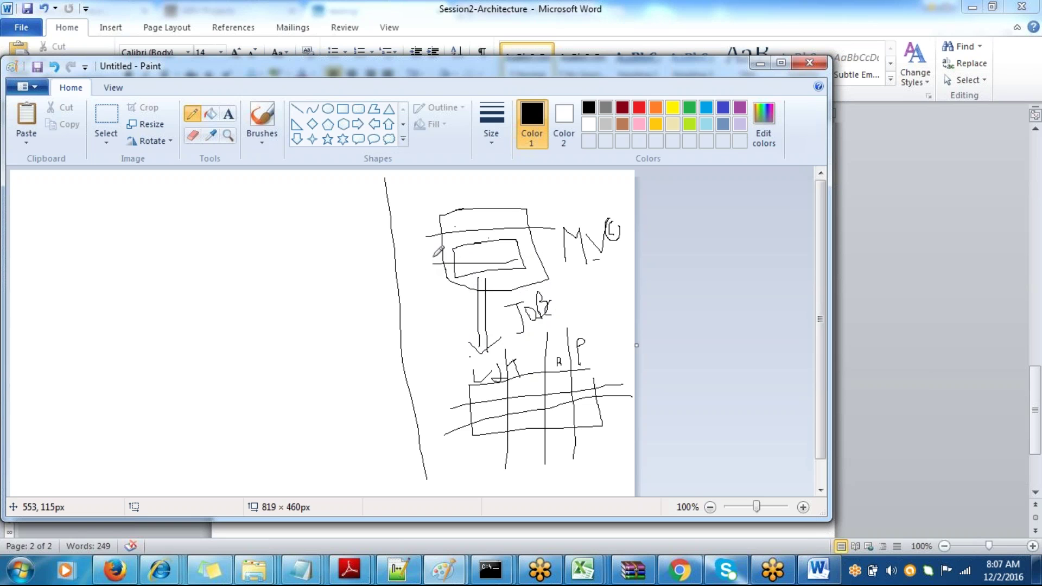
{"action": "mouse_move", "coordinate": [439, 255]}
{"action": "left_mouse_down"}
{"action": "mouse_move", "coordinate": [518, 251]}
{"action": "mouse_move", "coordinate": [511, 266]}
{"action": "left_mouse_up"}
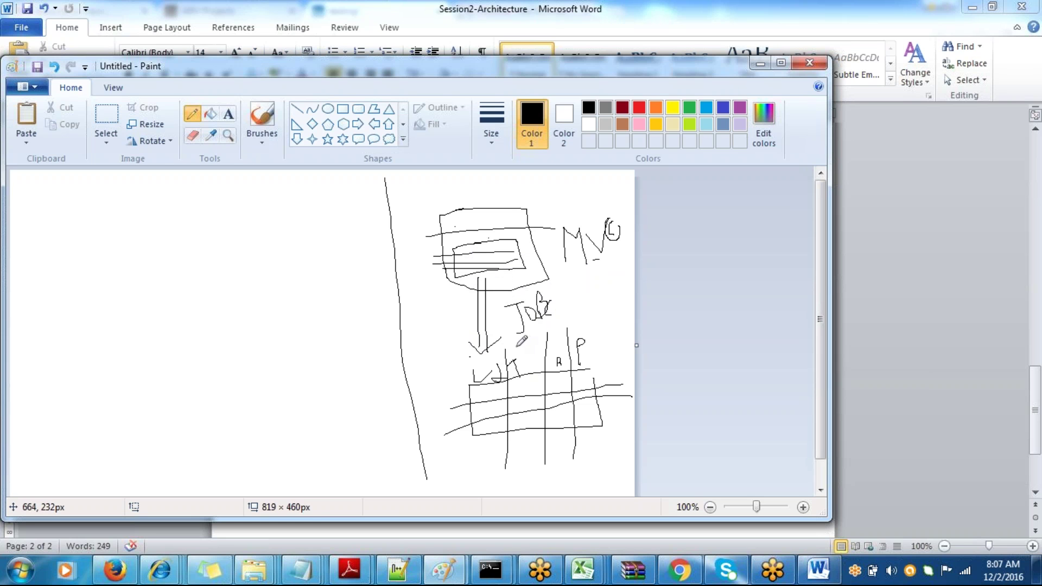
{"action": "left_click_drag", "start_coordinate": [509, 343], "coordinate": [553, 333]}
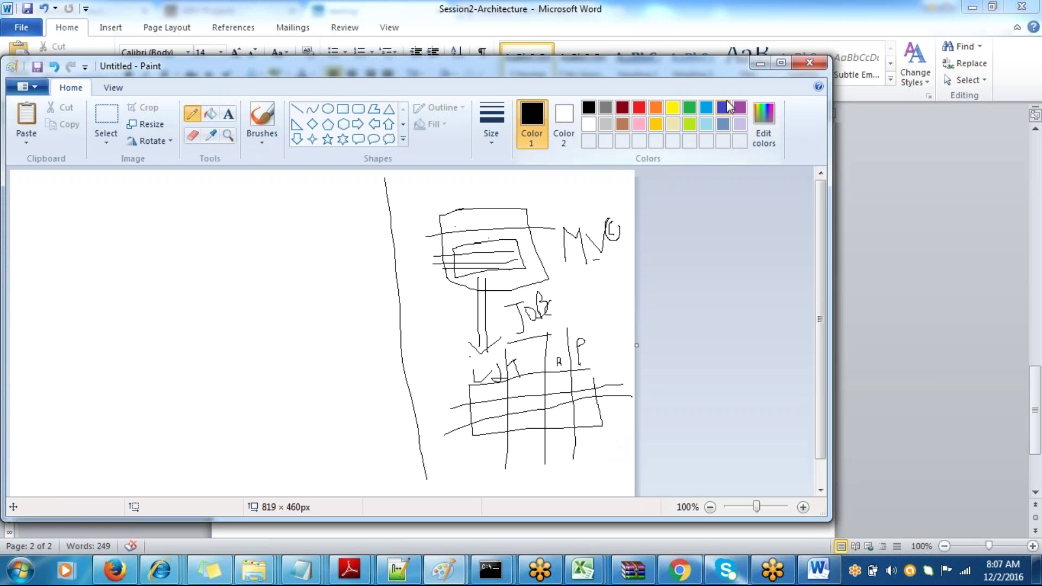
{"action": "left_click", "coordinate": [759, 65]}
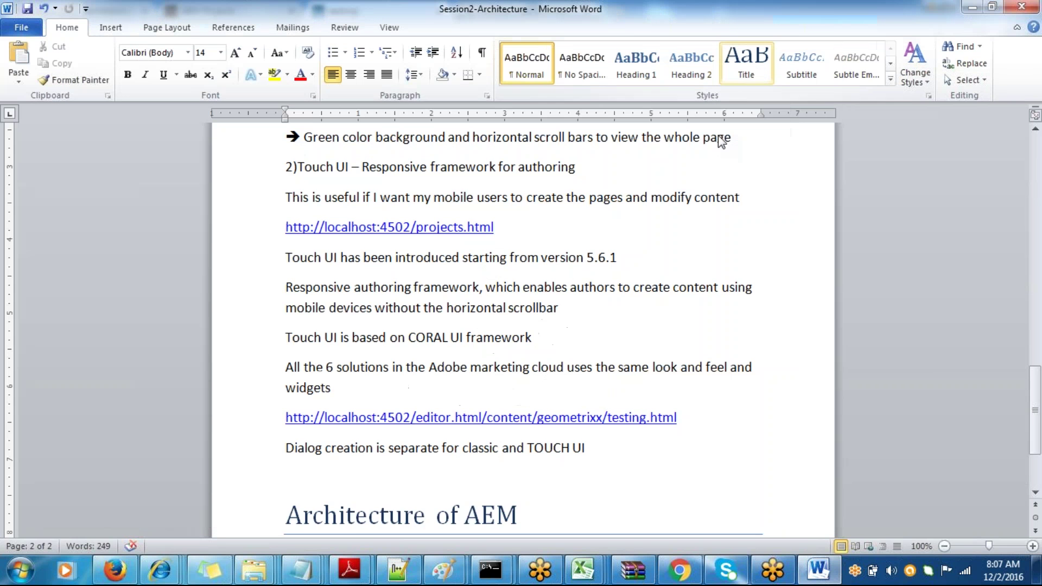
- Add 'JCR(java content repository)' and '*)No concept of Databases,tables and rows' under the heading, then save
{"action": "key", "text": "Return"}
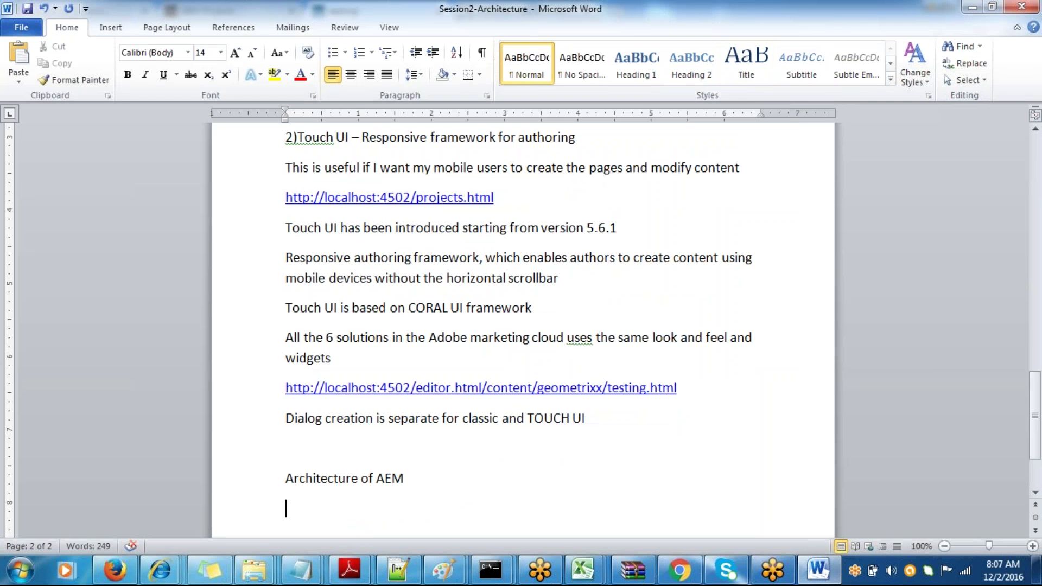
{"action": "key", "text": "Return"}
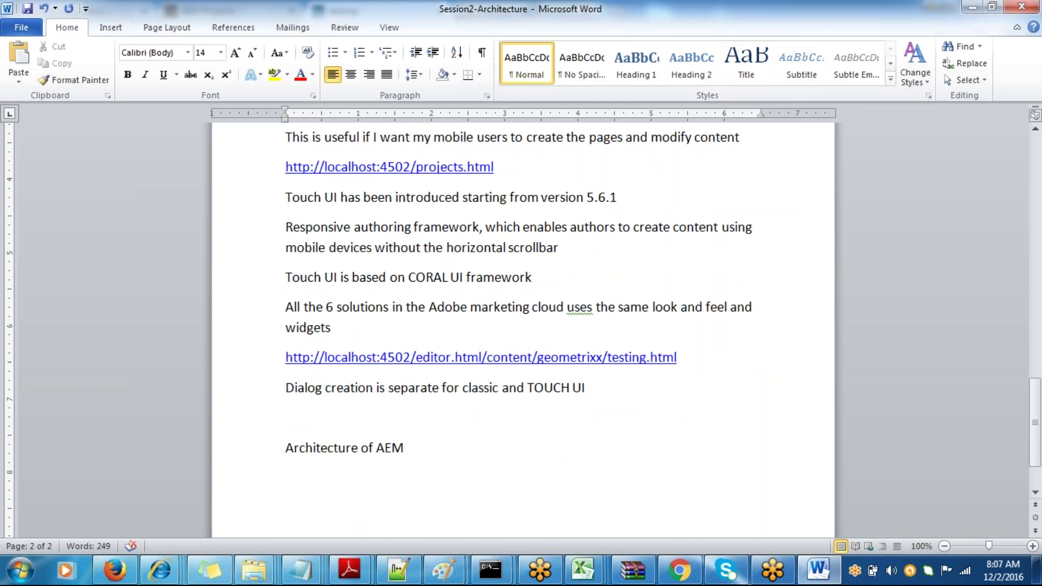
{"action": "type", "text": "*)"}
{"action": "left_click", "coordinate": [286, 477]}
{"action": "type", "text": "JCR(java"}
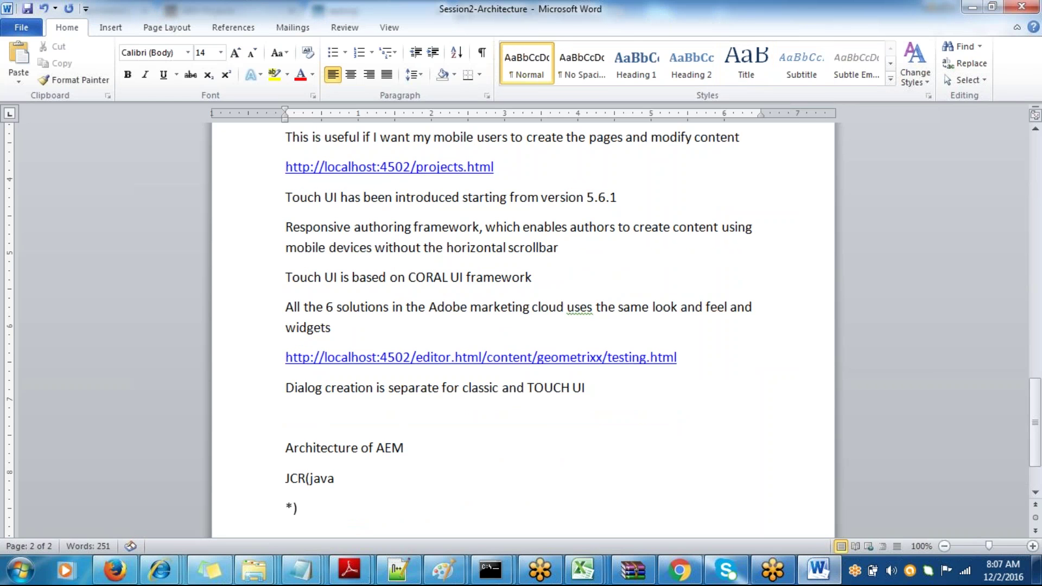
{"action": "type", "text": " content reposit"}
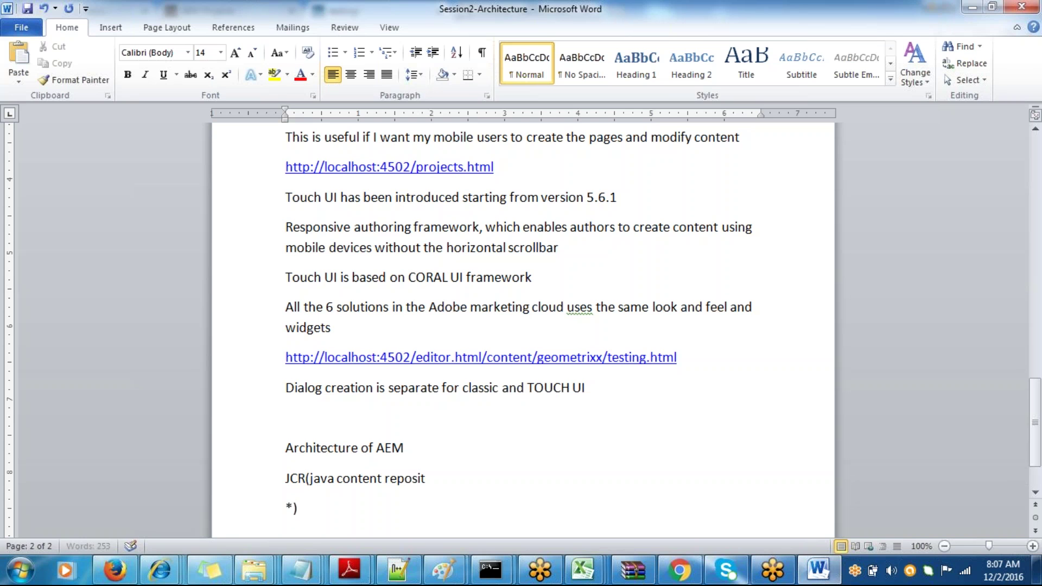
{"action": "type", "text": "ory)"}
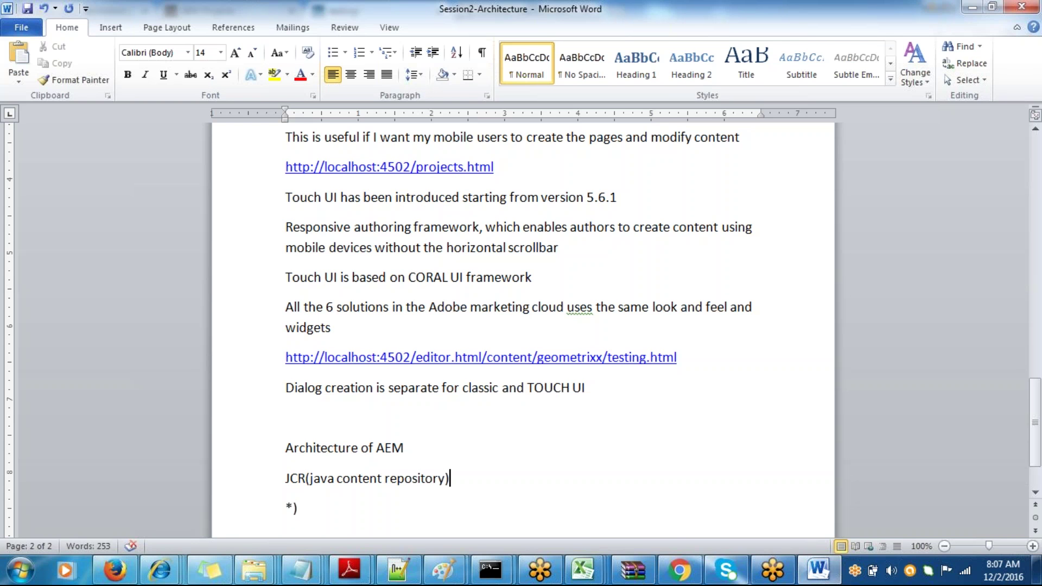
{"action": "left_click", "coordinate": [360, 515]}
{"action": "type", "text": "No concep"}
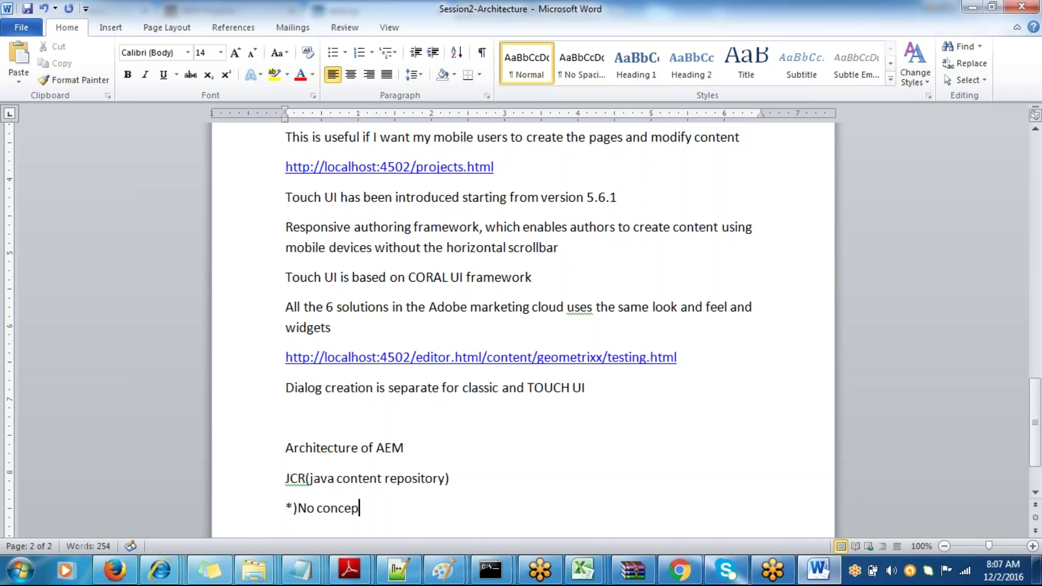
{"action": "type", "text": "t of Database"}
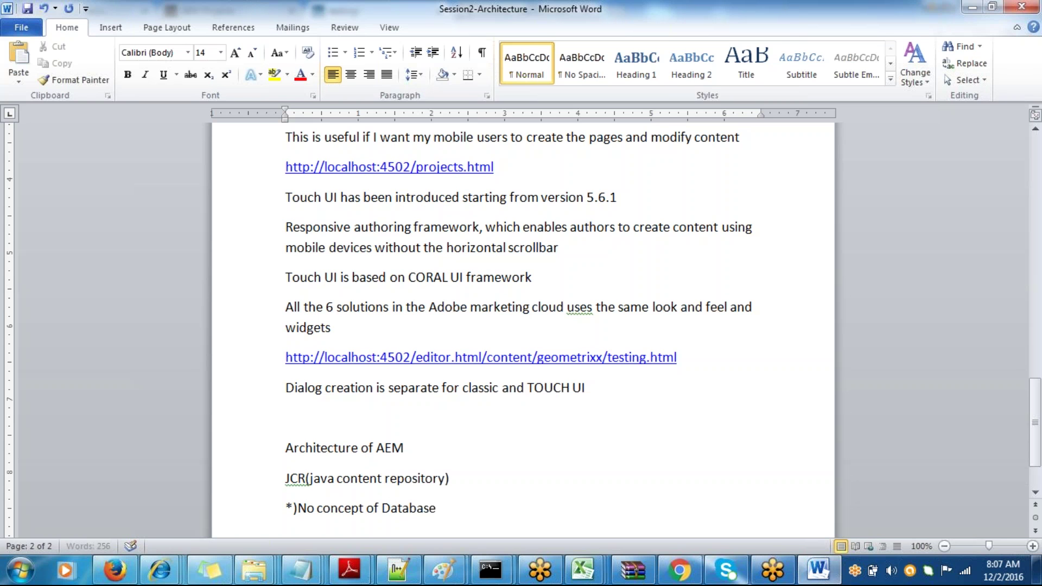
{"action": "type", "text": "s,tables and rows"}
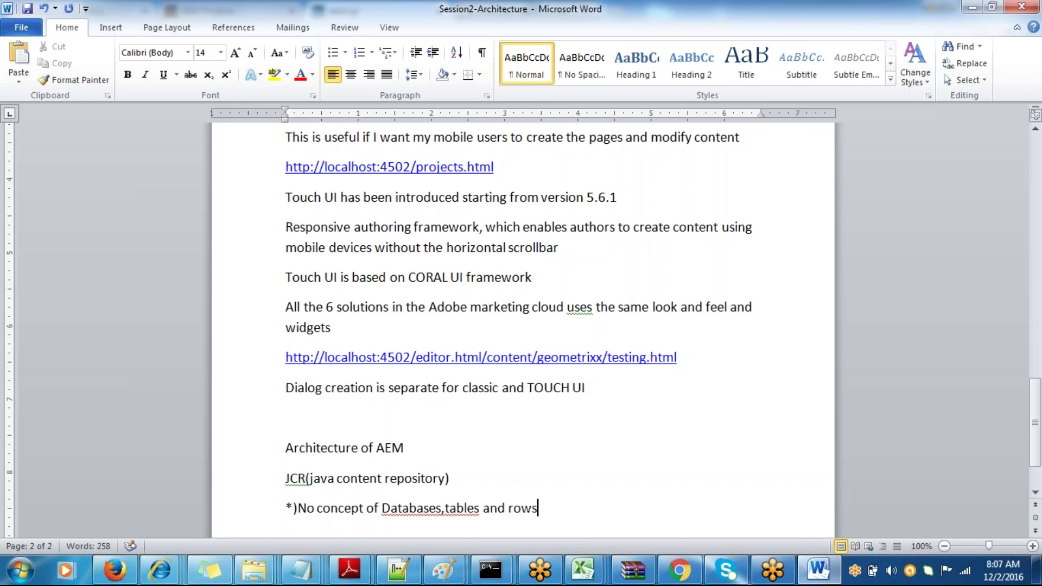
{"action": "key", "text": "ctrl+s"}
- In Paint, cross out the grid sketch, label the left box JCR, then minimize Paint
{"action": "left_click", "coordinate": [443, 570]}
{"action": "mouse_move", "coordinate": [131, 235]}
{"action": "left_mouse_down"}
{"action": "mouse_move", "coordinate": [85, 247]}
{"action": "mouse_move", "coordinate": [107, 380]}
{"action": "mouse_move", "coordinate": [262, 312]}
{"action": "mouse_move", "coordinate": [225, 244]}
{"action": "mouse_move", "coordinate": [111, 250]}
{"action": "left_mouse_up"}
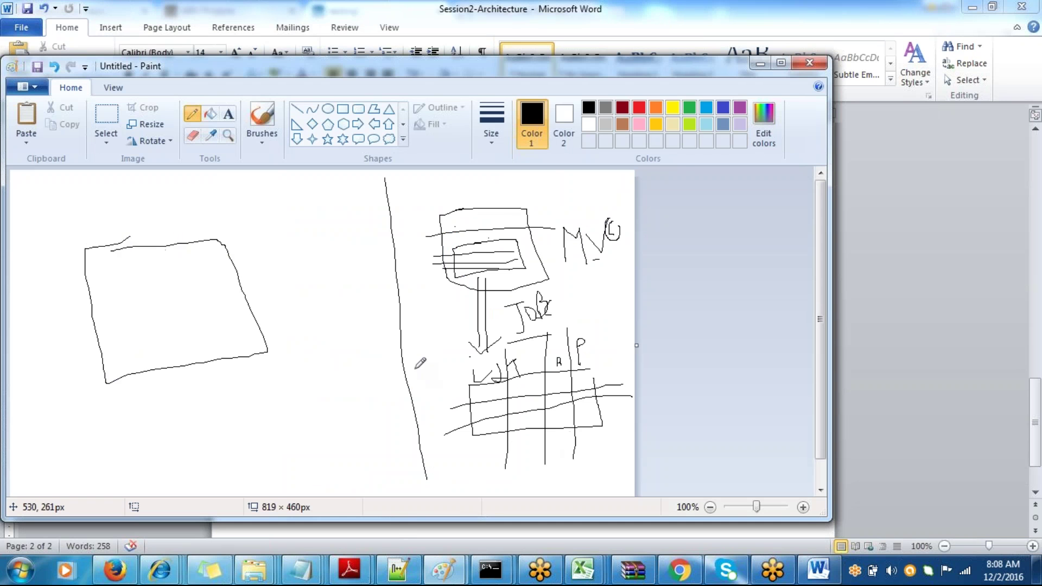
{"action": "left_click_drag", "start_coordinate": [414, 369], "coordinate": [613, 429]}
{"action": "left_click_drag", "start_coordinate": [52, 361], "coordinate": [270, 323]}
{"action": "mouse_move", "coordinate": [136, 349]}
{"action": "left_mouse_down"}
{"action": "mouse_move", "coordinate": [156, 348]}
{"action": "mouse_move", "coordinate": [155, 365]}
{"action": "mouse_move", "coordinate": [171, 348]}
{"action": "mouse_move", "coordinate": [187, 360]}
{"action": "left_mouse_up"}
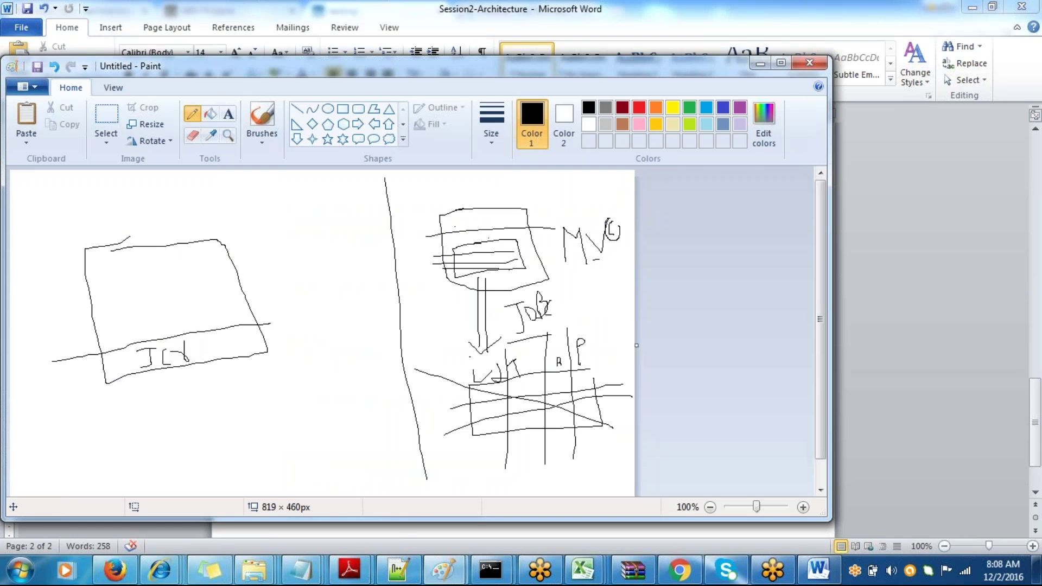
{"action": "left_click", "coordinate": [761, 64]}
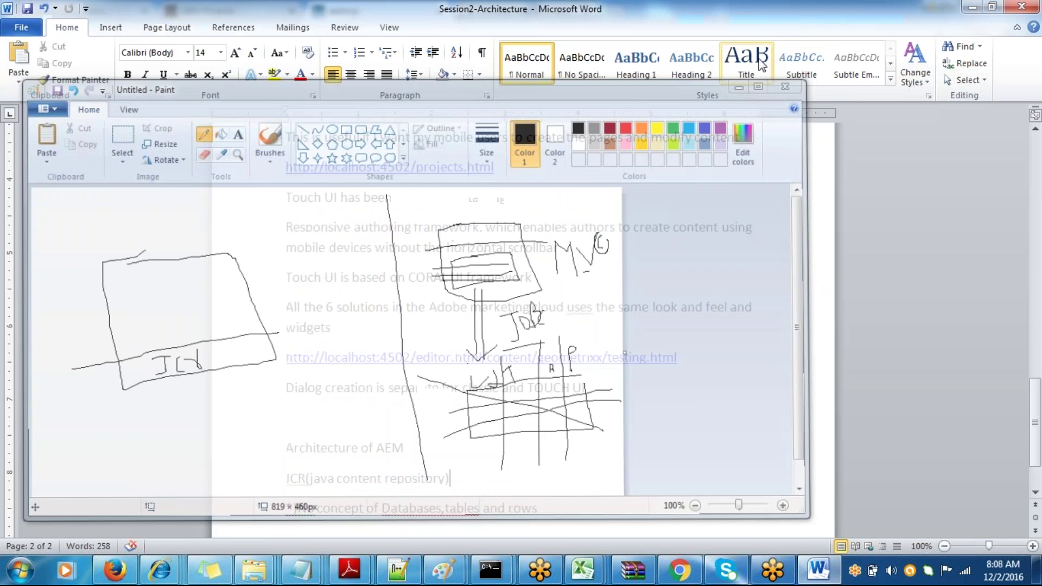
- Start a new page with the point '- Hierarchical model for storing the data'
{"action": "left_click", "coordinate": [551, 506]}
{"action": "key", "text": "ctrl+Return"}
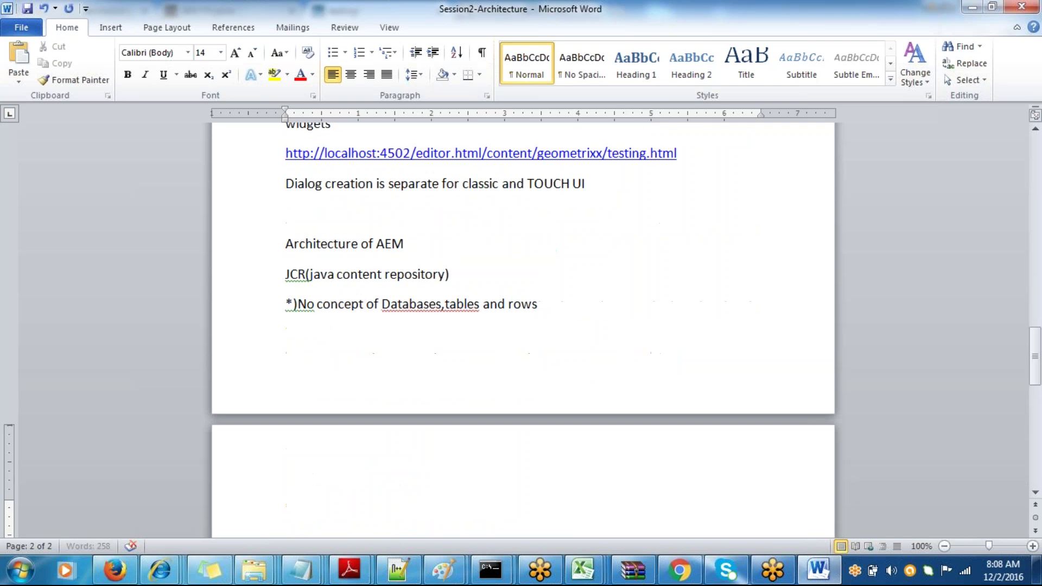
{"action": "type", "text": "*"}
{"action": "key", "text": "BackSpace"}
{"action": "type", "text": "- Hierarchical model"}
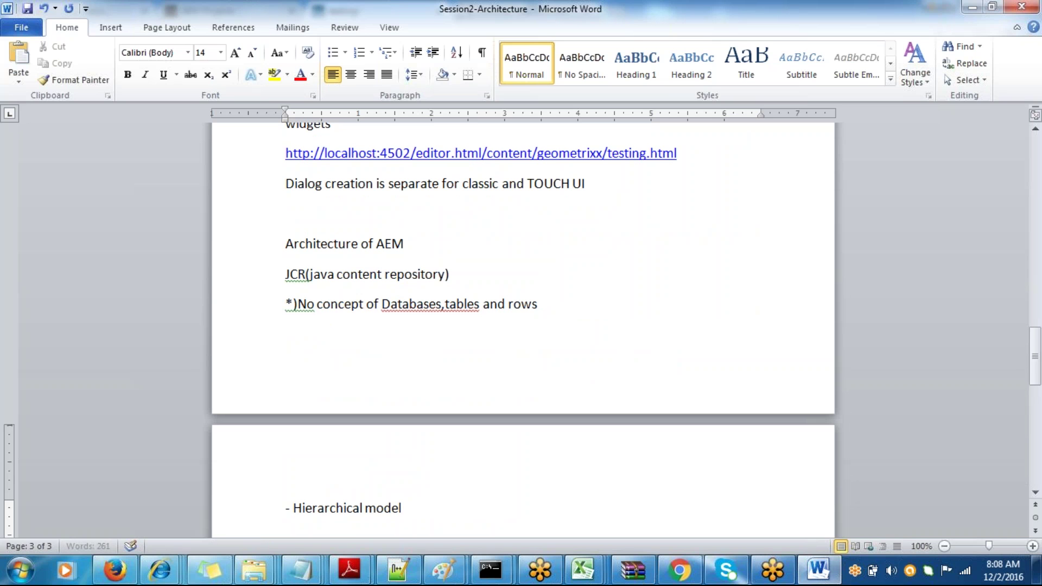
{"action": "type", "text": " for storing the"}
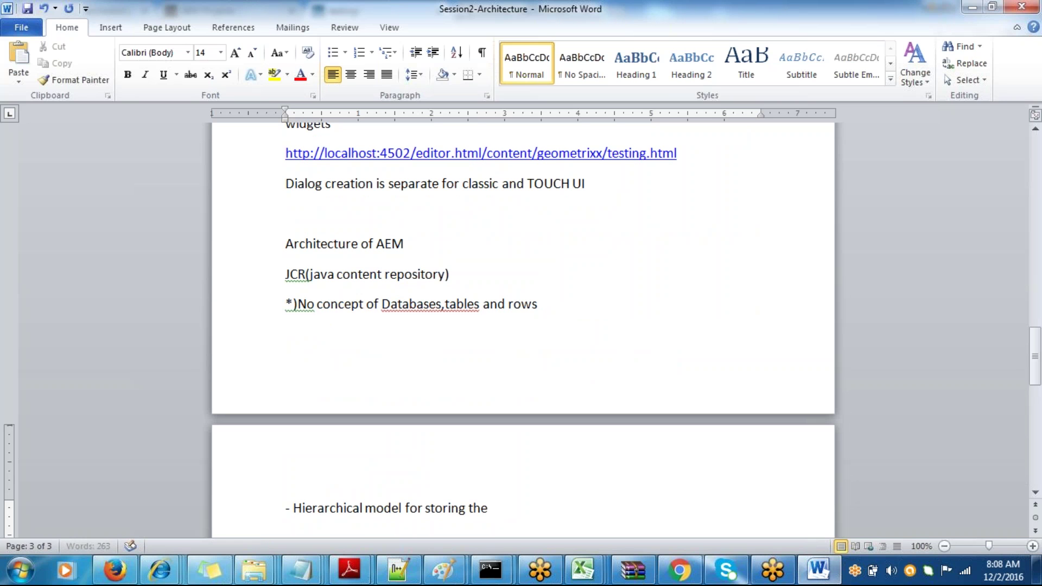
{"action": "type", "text": " data"}
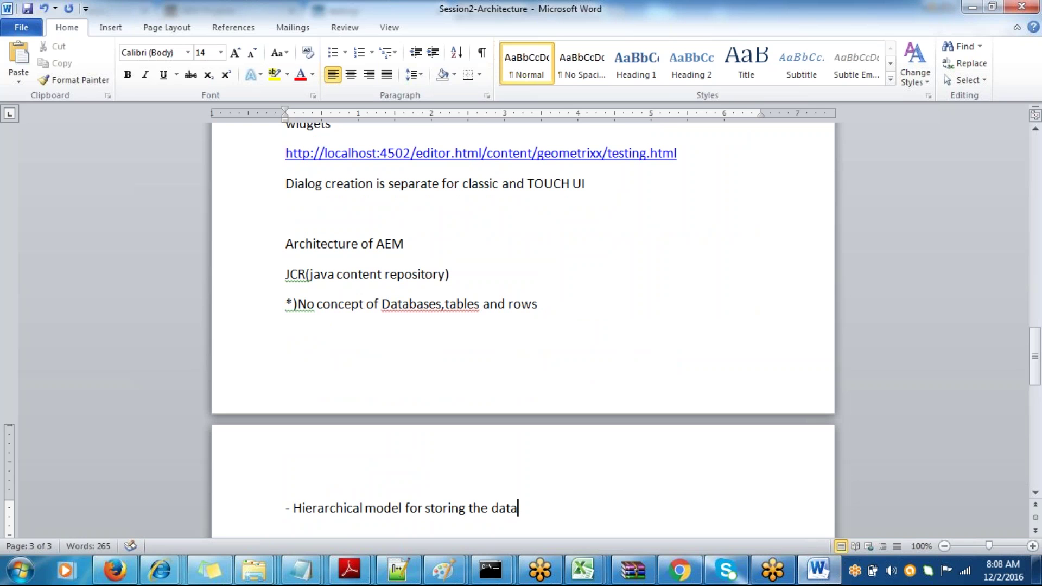
{"action": "key", "text": "Return"}
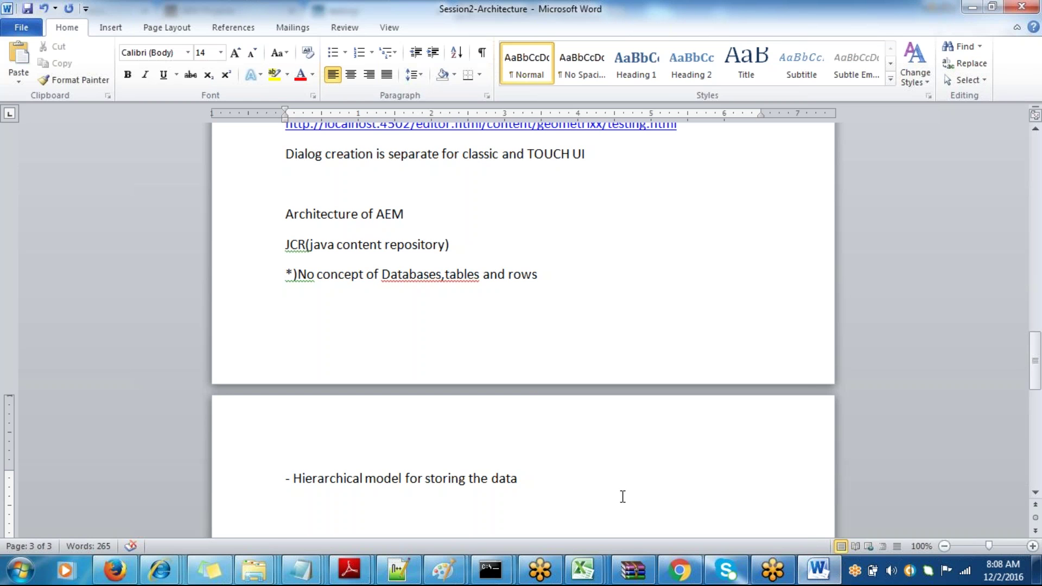
- Add 'Everything begins with a root(/)' followed by lines child, child2 and child 3, and save
{"action": "type", "text": "Eve"}
{"action": "type", "text": "r"}
{"action": "key", "text": "BackSpace"}
{"action": "type", "text": "erything begins"}
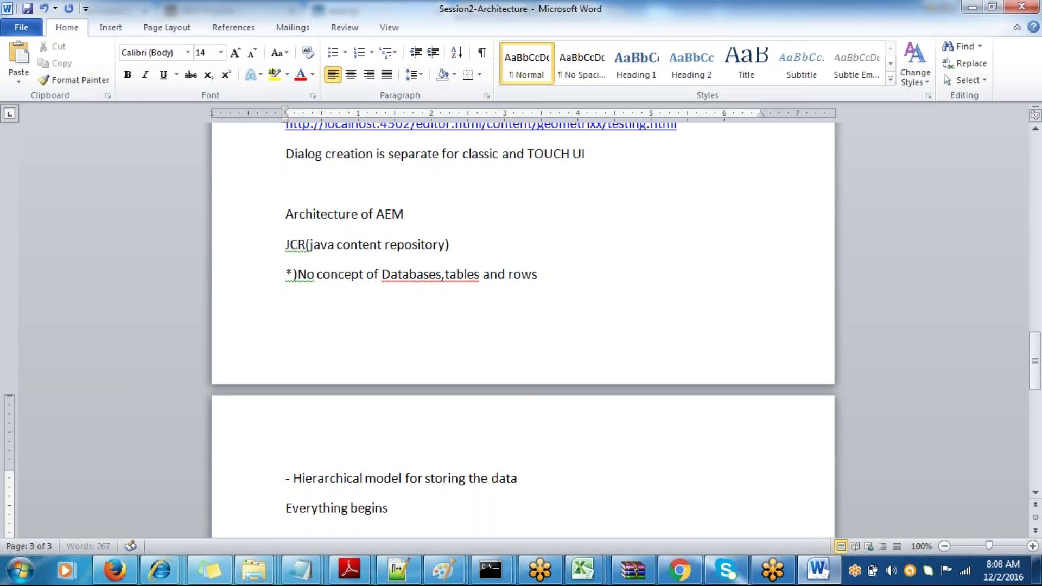
{"action": "type", "text": " with"}
{"action": "key", "text": "BackSpace"}
{"action": "type", "text": "th a root"}
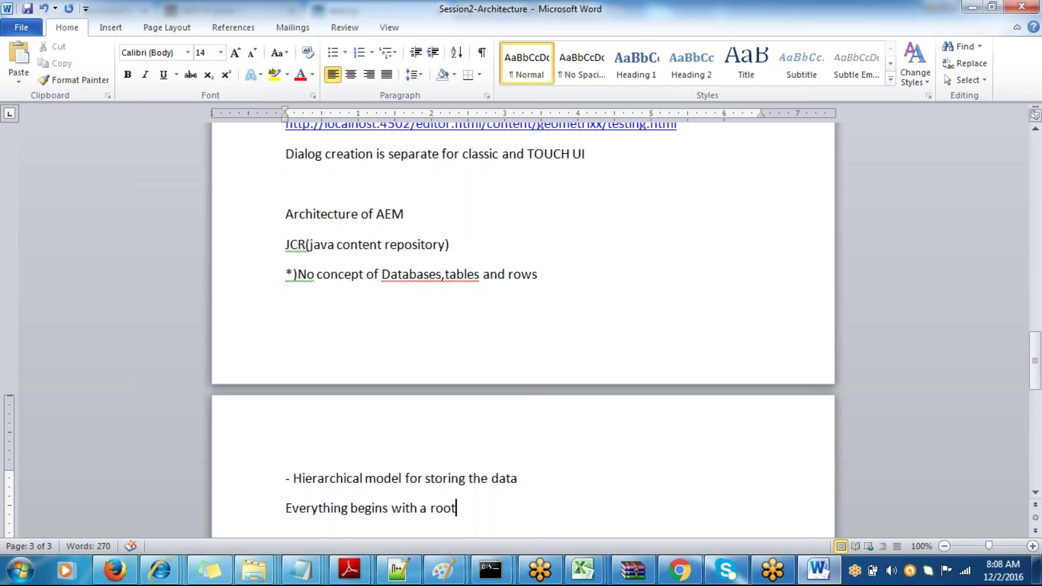
{"action": "type", "text": "(/)"}
{"action": "key", "text": "Return"}
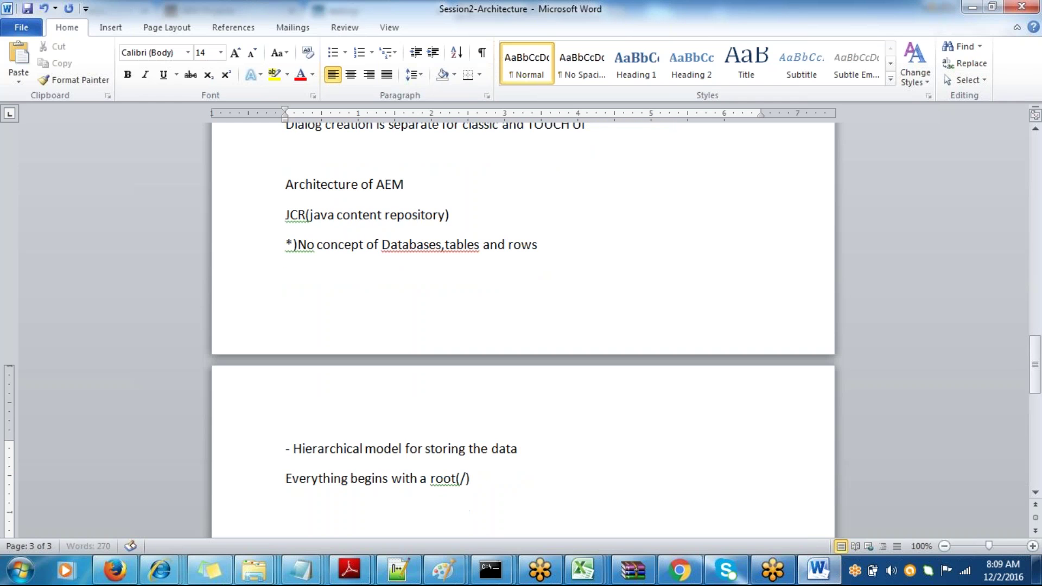
{"action": "type", "text": "child"}
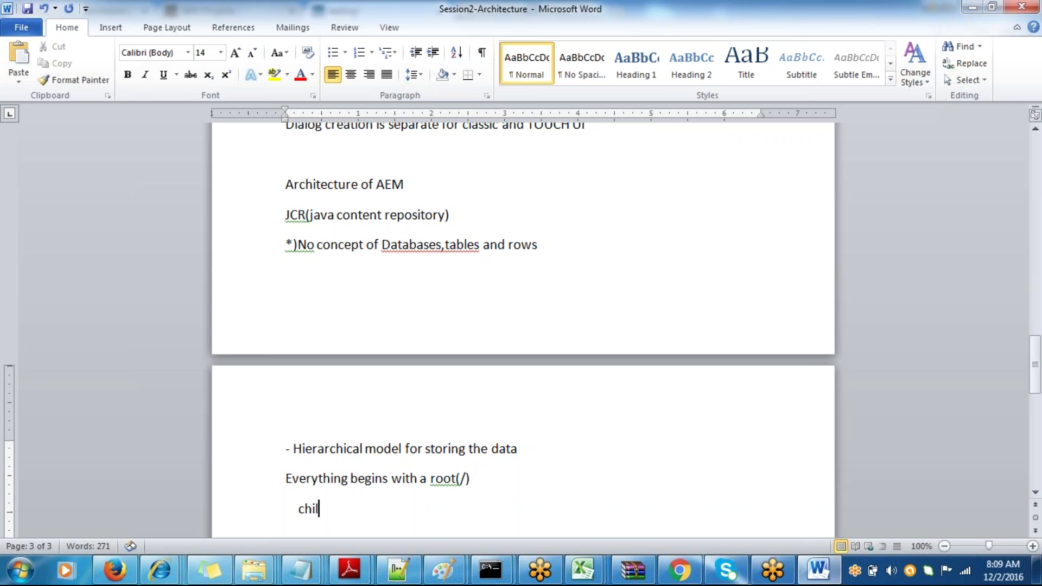
{"action": "key", "text": "Return"}
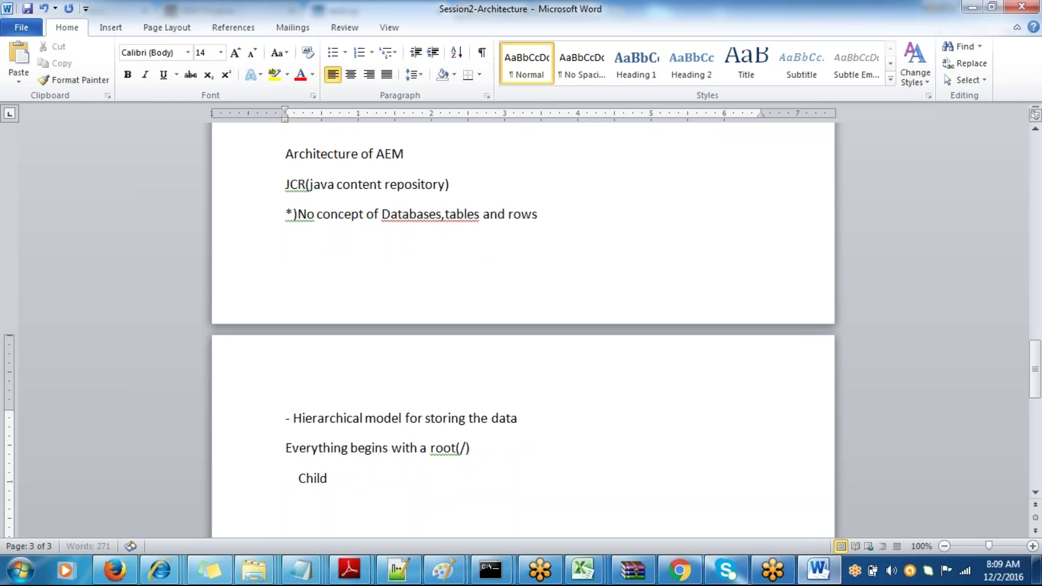
{"action": "type", "text": "child2"}
{"action": "key", "text": "Return"}
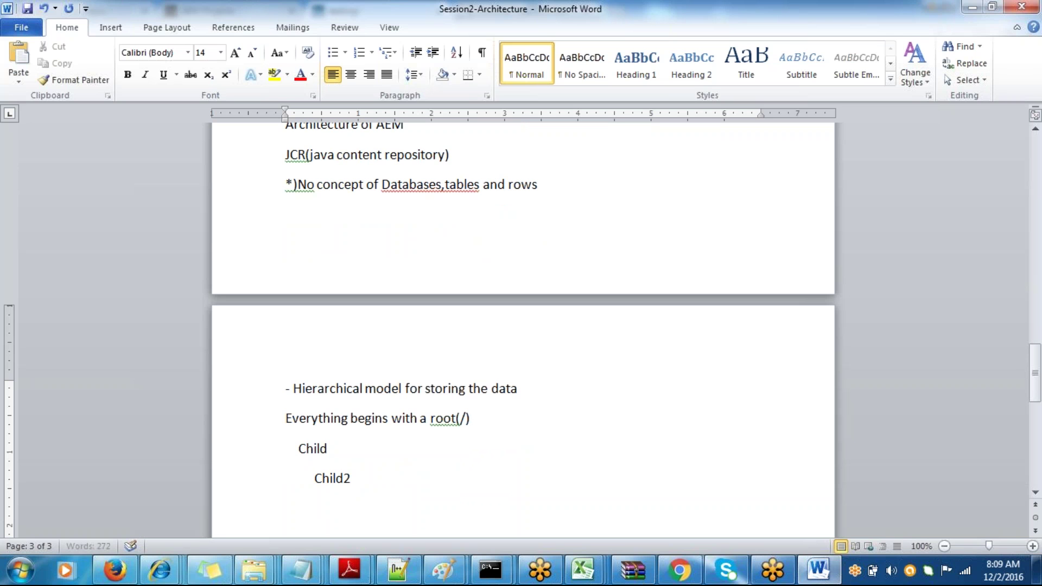
{"action": "type", "text": "child 3"}
{"action": "key", "text": "ctrl+s"}
- Add the point '- In the form of Nodes and properties' and a new dash line below it
{"action": "key", "text": "Return"}
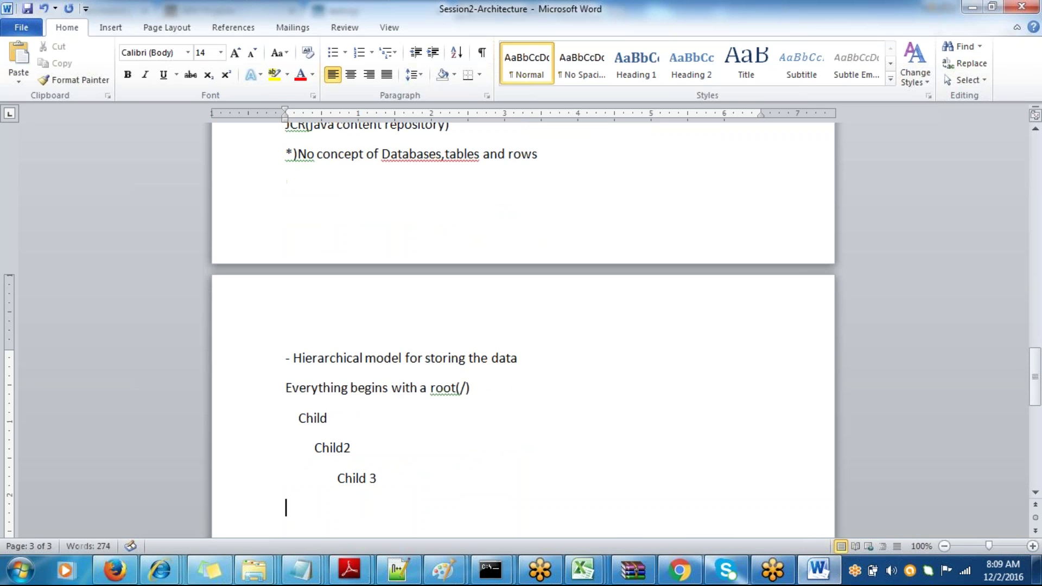
{"action": "type", "text": "- "}
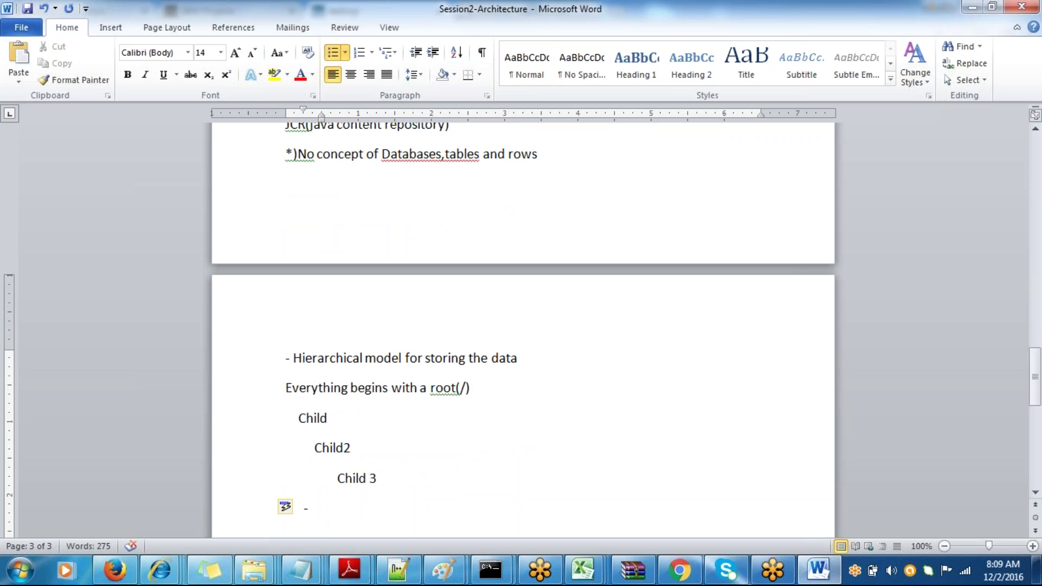
{"action": "type", "text": "In the form o"}
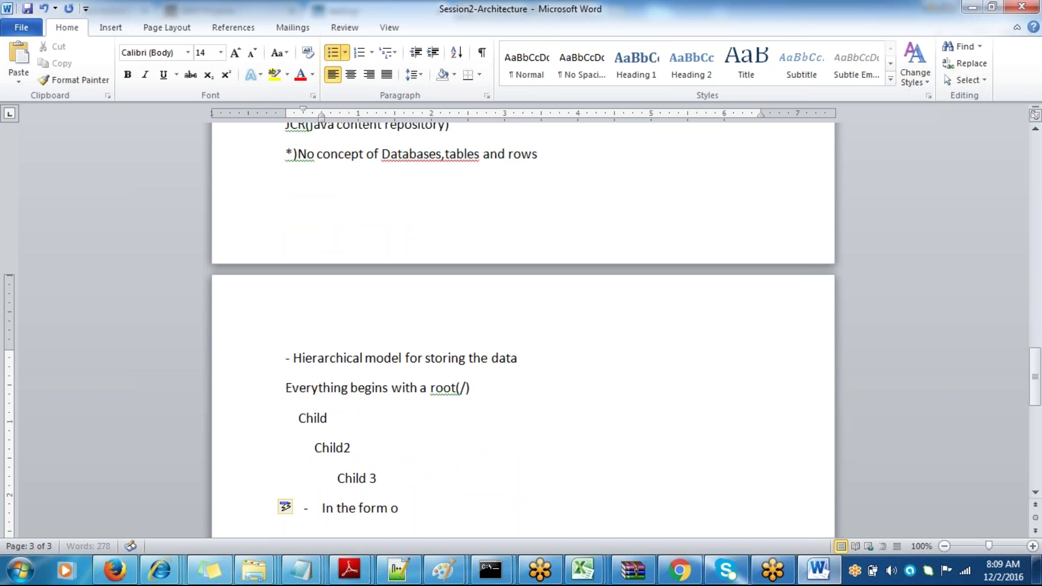
{"action": "type", "text": "f Nodes a"}
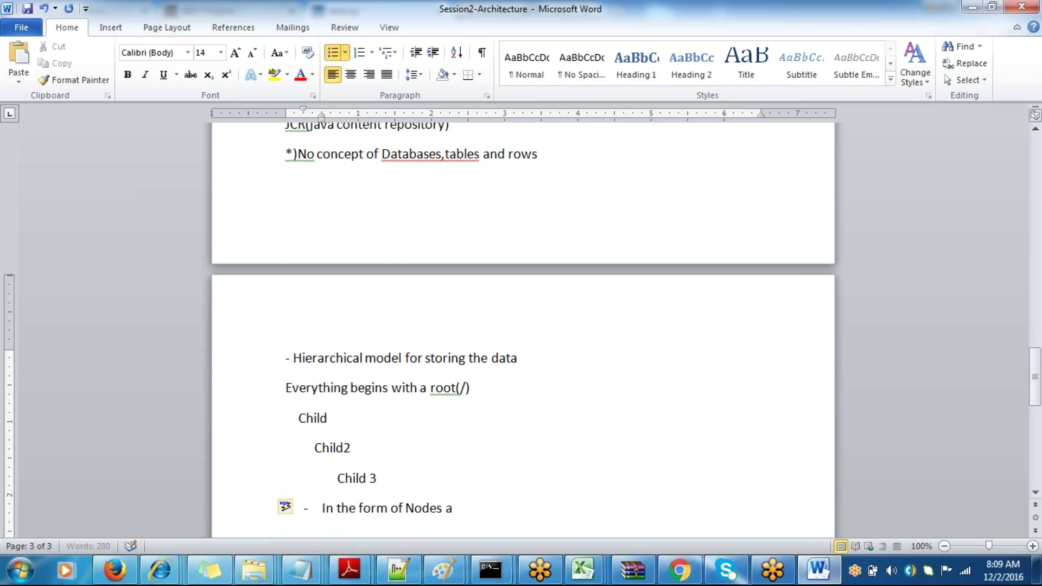
{"action": "type", "text": "nd properties o"}
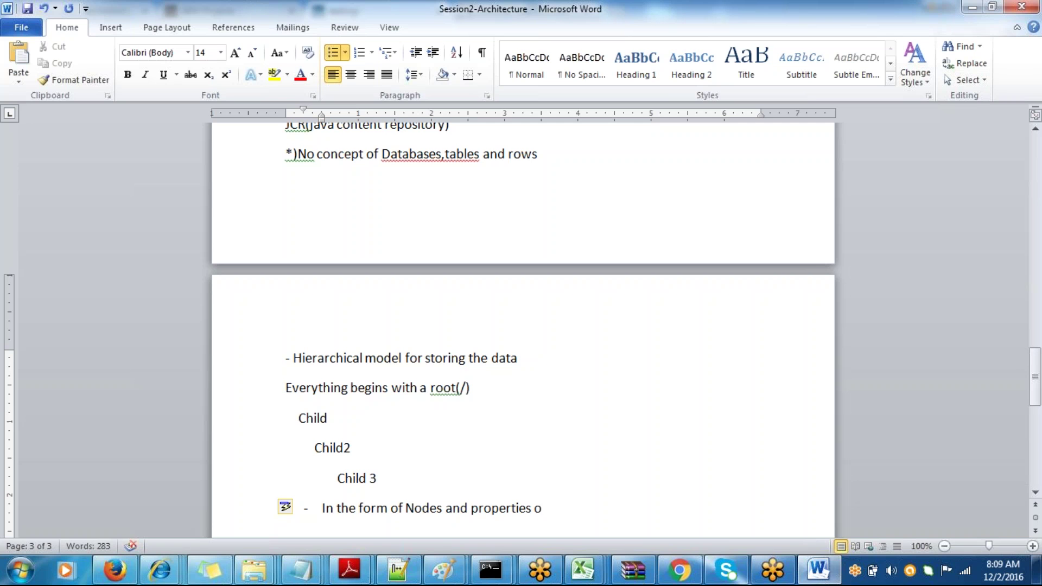
{"action": "key", "text": "BackSpace"}
{"action": "key", "text": "BackSpace"}
{"action": "left_click", "coordinate": [283, 383]}
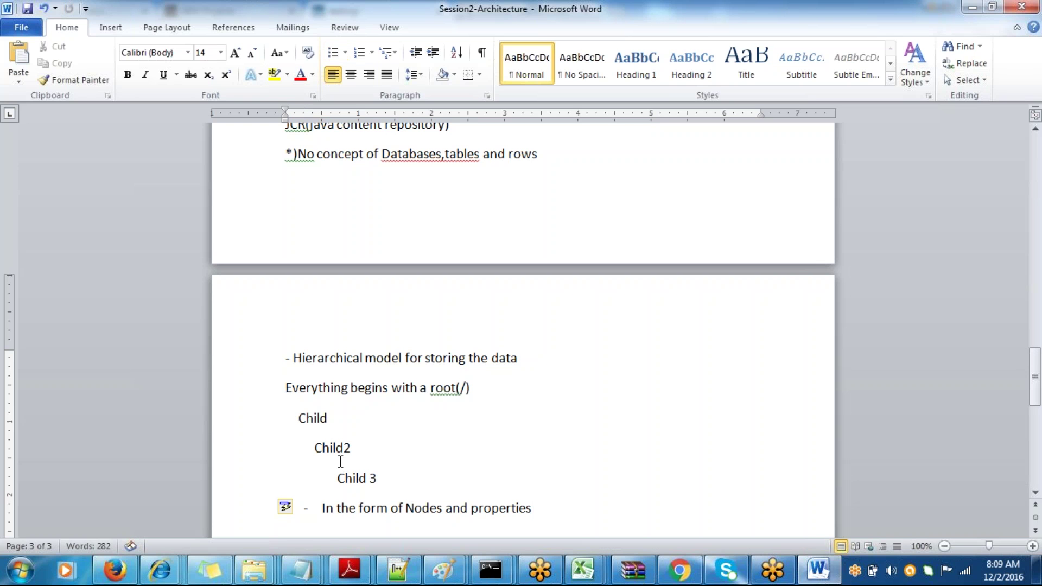
{"action": "left_click", "coordinate": [306, 509]}
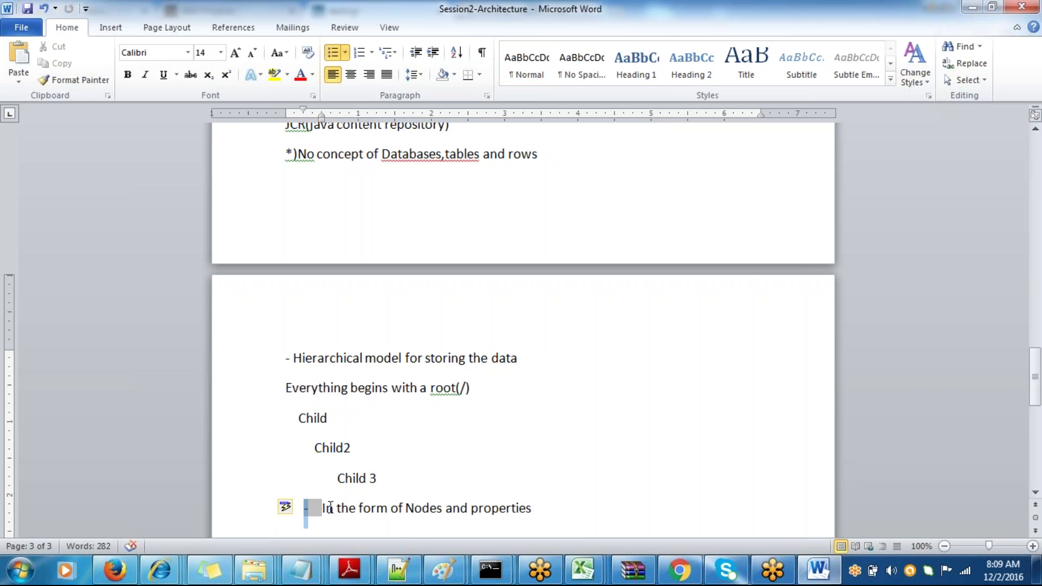
{"action": "key", "text": "Left"}
{"action": "key", "text": "Right"}
{"action": "left_click", "coordinate": [555, 506]}
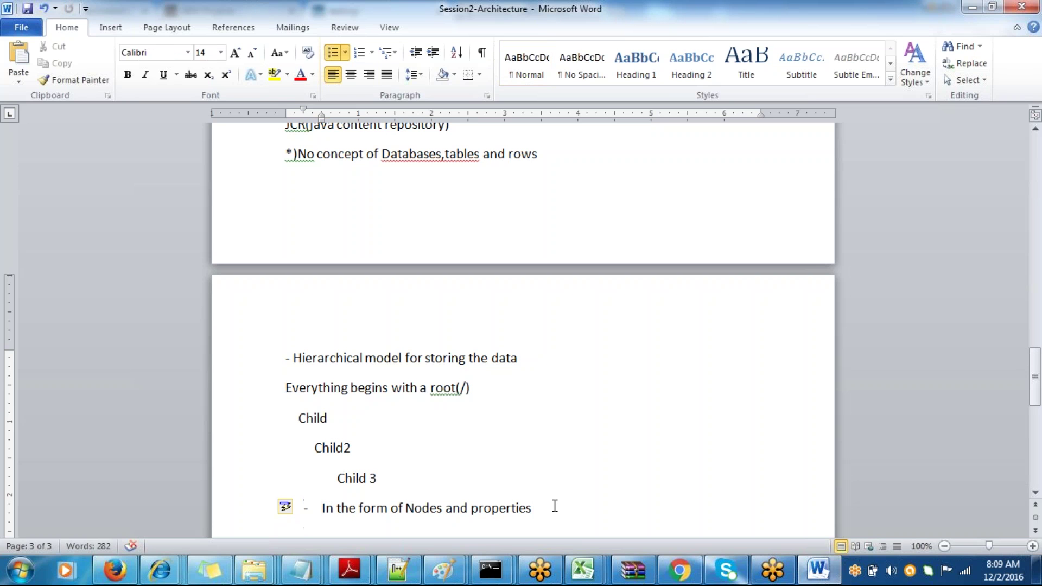
{"action": "key", "text": "Return"}
{"action": "key", "text": "ctrl+s"}
- Type 'Every node has associated properties' and prefix the nodes point with 'Data is stored'
{"action": "type", "text": "Ever"}
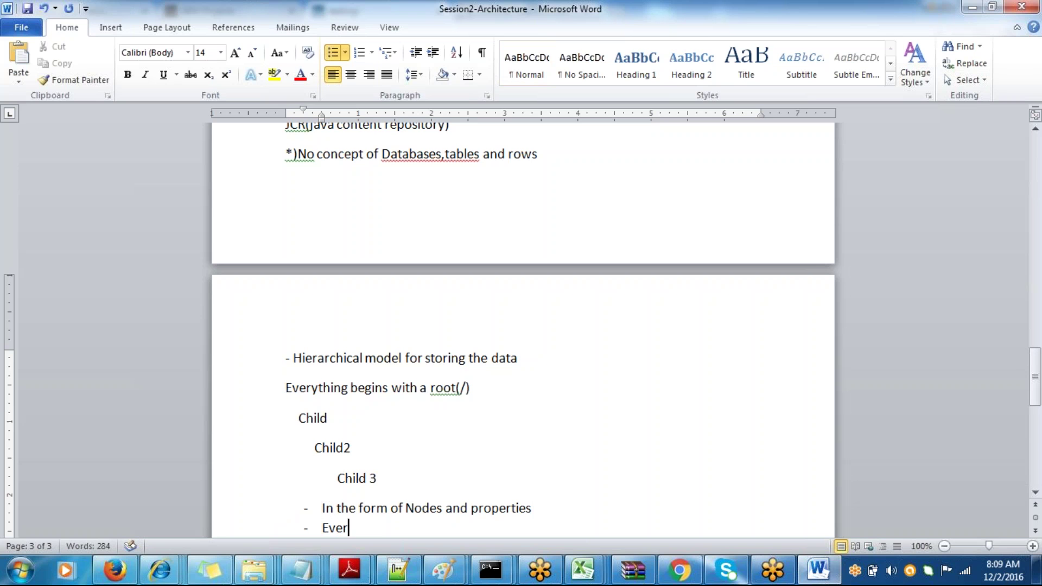
{"action": "type", "text": "y  node has ass"}
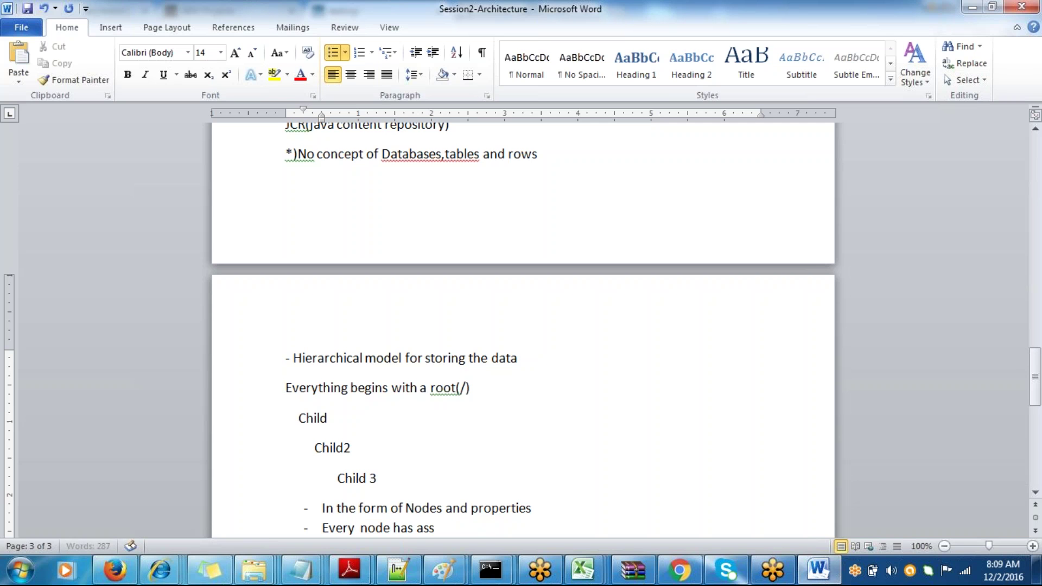
{"action": "type", "text": "ociated prop"}
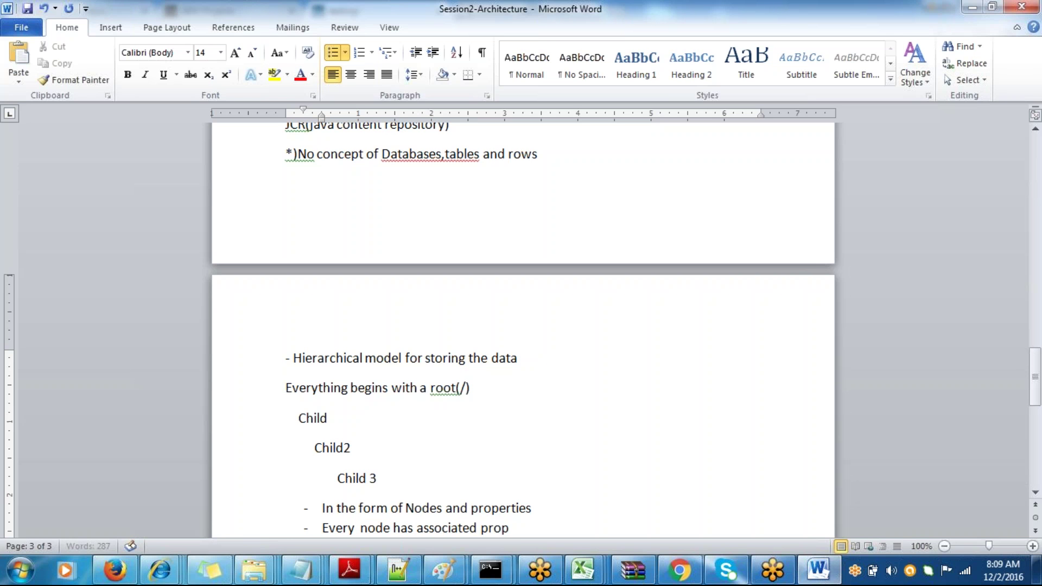
{"action": "type", "text": "erties"}
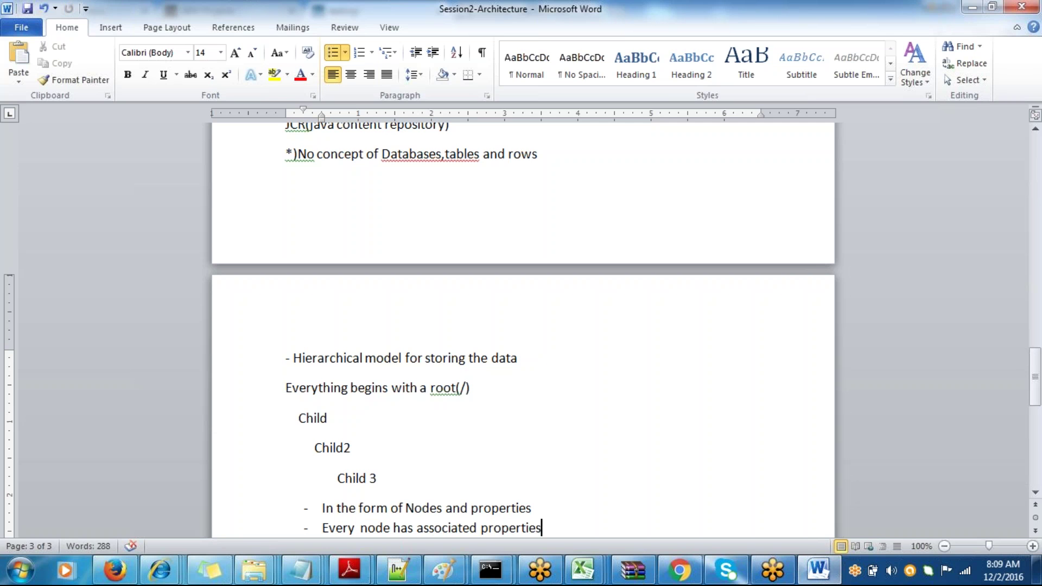
{"action": "left_click", "coordinate": [325, 511]}
{"action": "type", "text": "Data "}
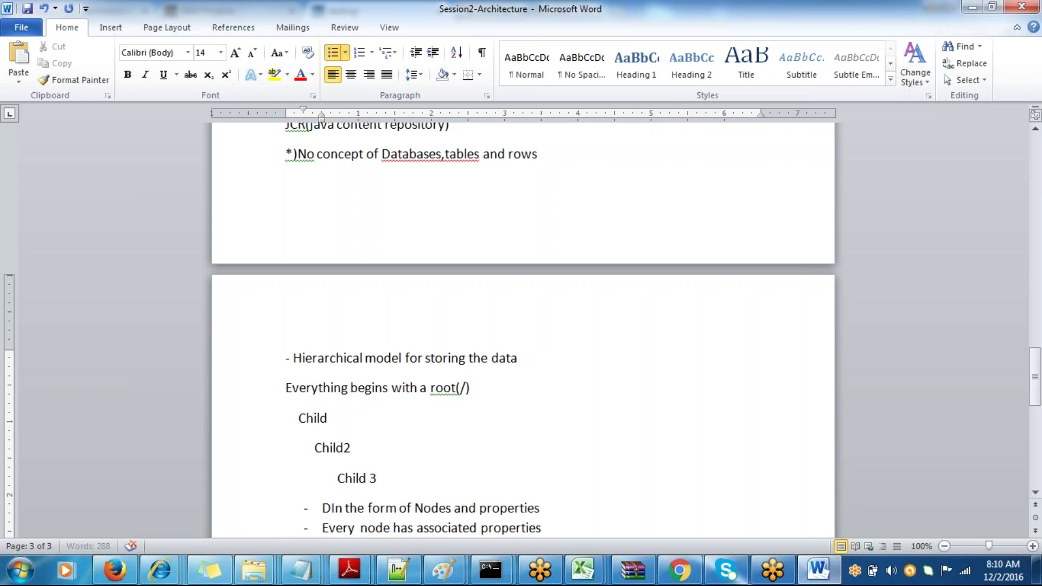
{"action": "type", "text": "is store"}
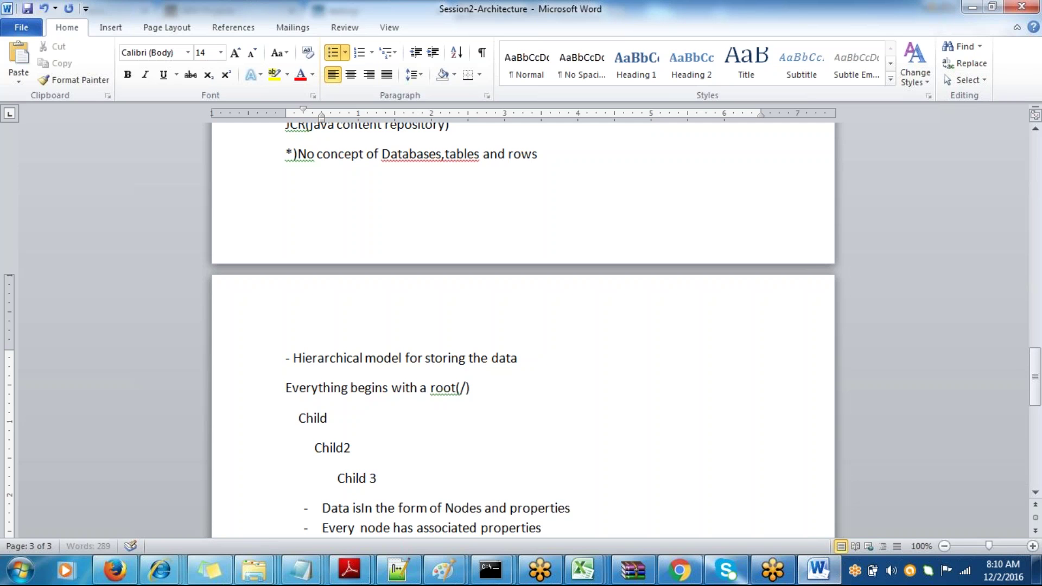
{"action": "type", "text": "d"}
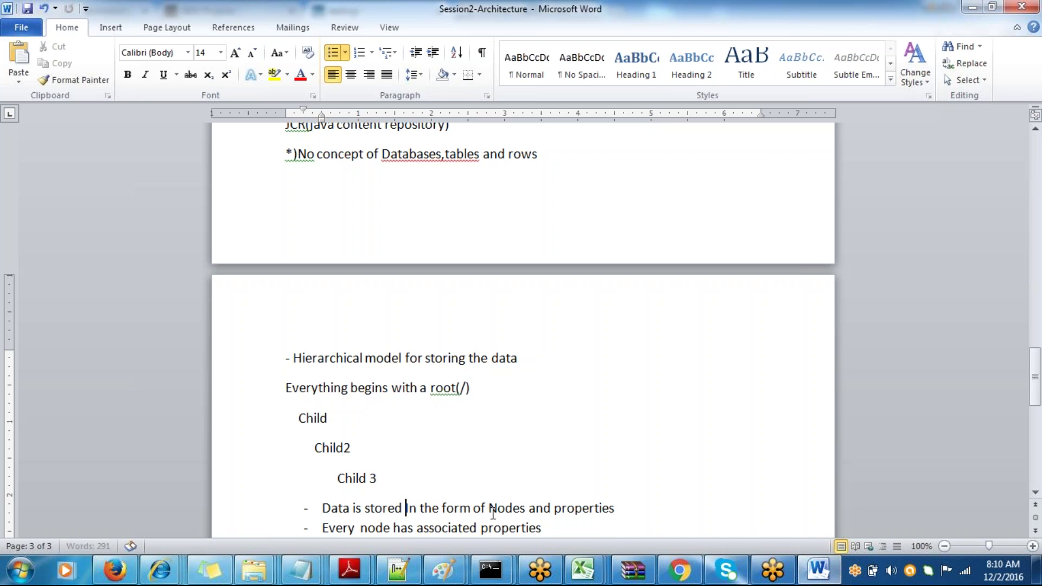
{"action": "key", "text": "alt+Tab"}
{"action": "key", "text": "alt+Tab"}
{"action": "left_click", "coordinate": [678, 570]}
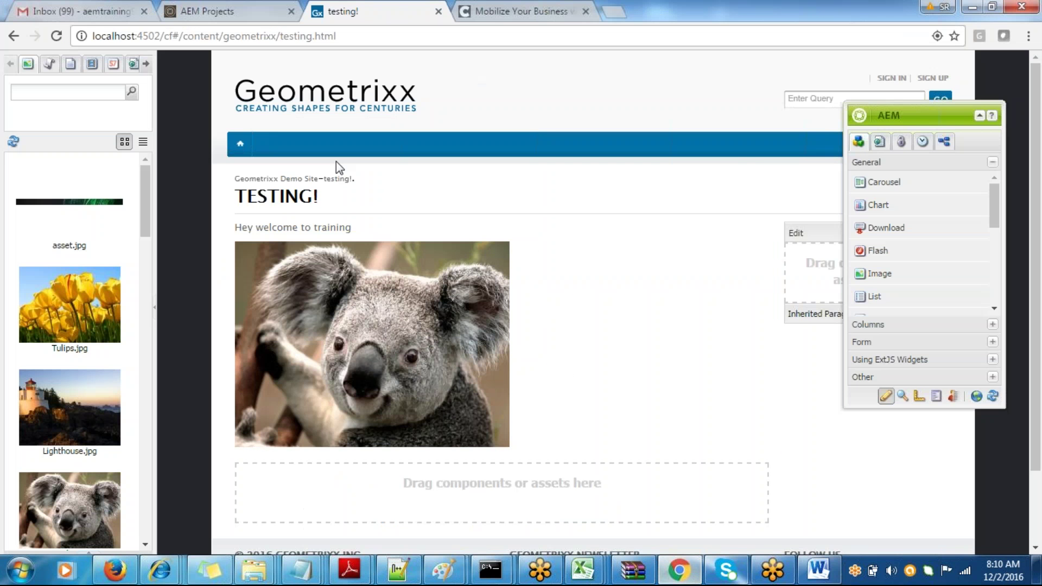
{"action": "type", "text": "http://l"}
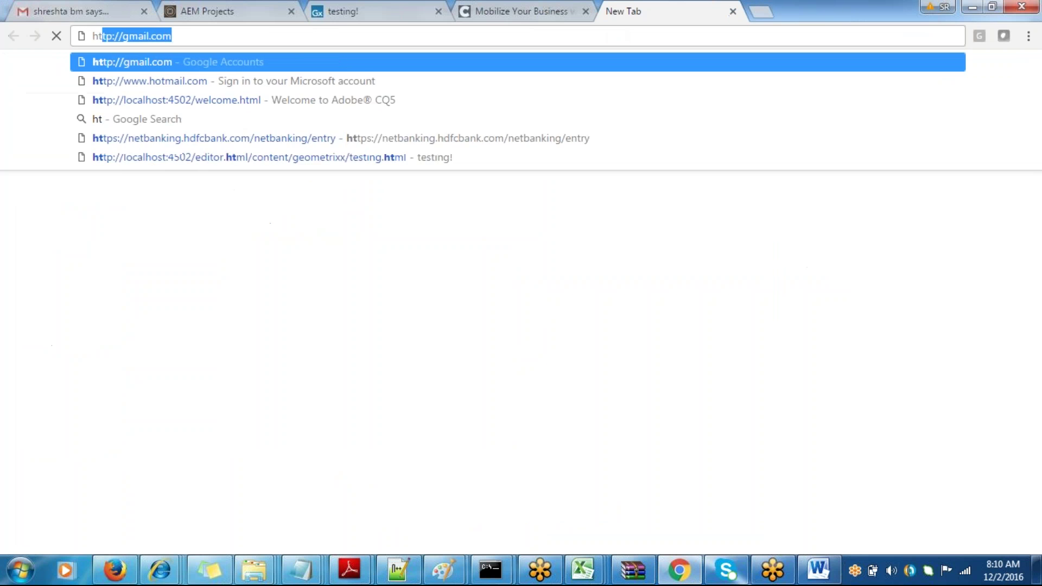
{"action": "type", "text": "ocalhost:4502/crx"}
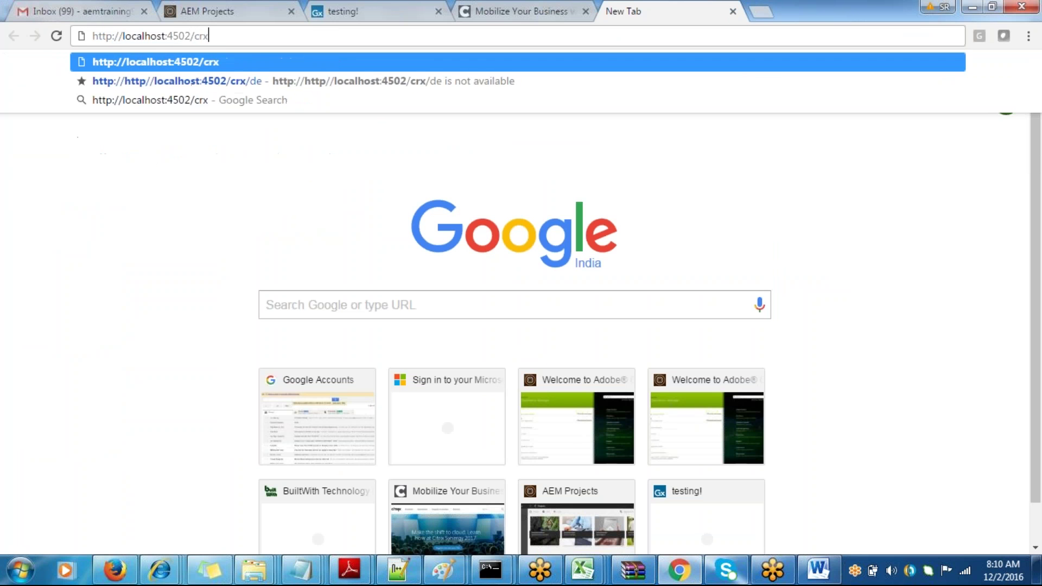
{"action": "key", "text": "Return"}
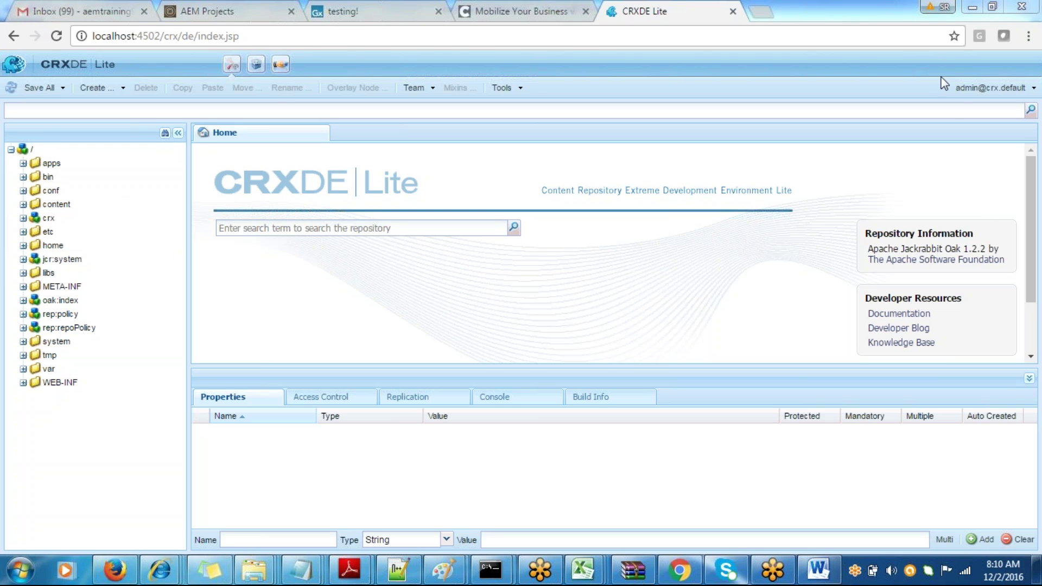
{"action": "left_click", "coordinate": [991, 87]}
{"action": "left_click", "coordinate": [969, 105]}
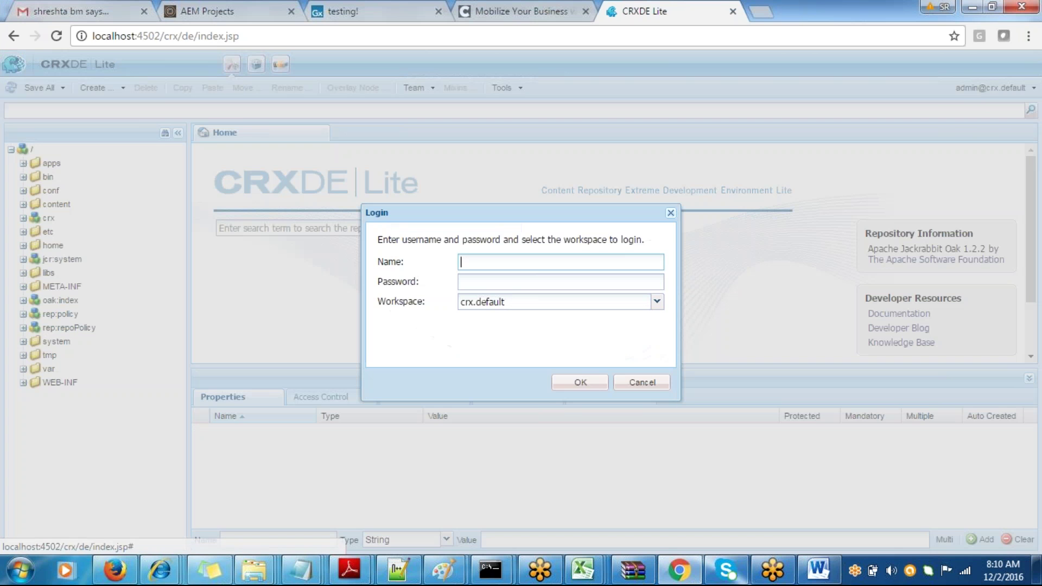
{"action": "type", "text": "adm"}
{"action": "type", "text": "a"}
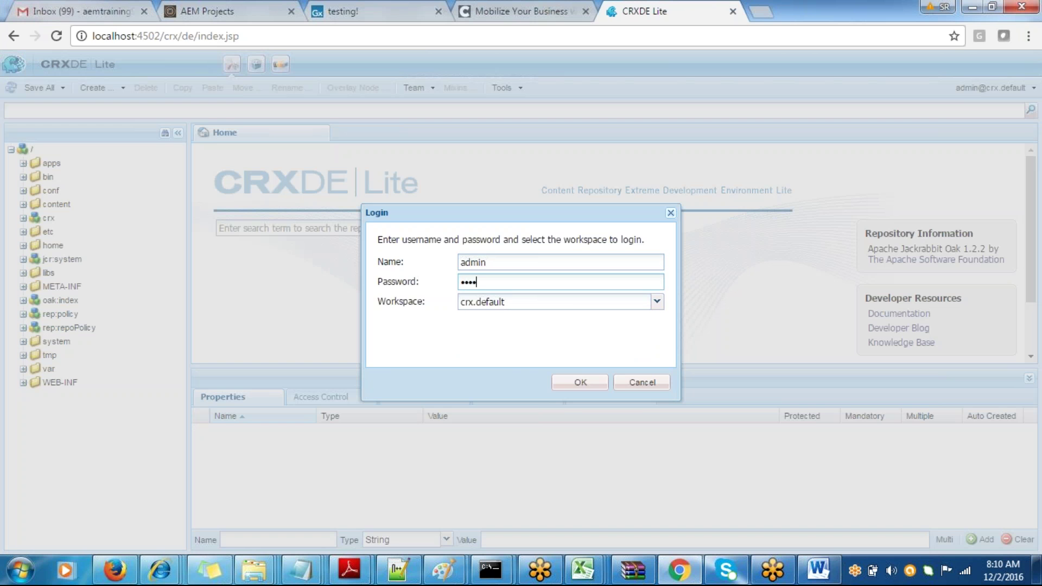
{"action": "left_click", "coordinate": [577, 383]}
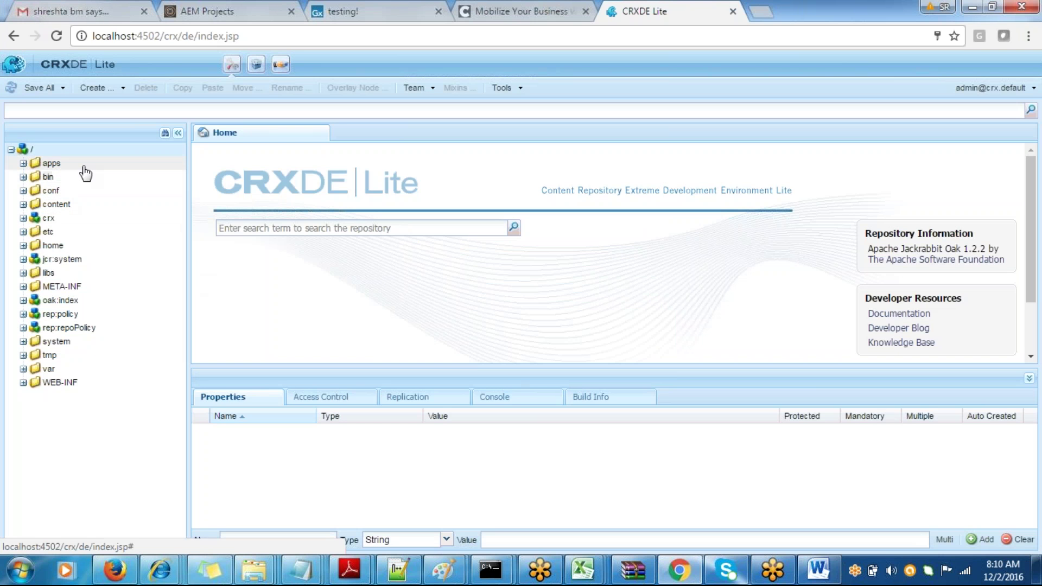
{"action": "left_click", "coordinate": [334, 11]}
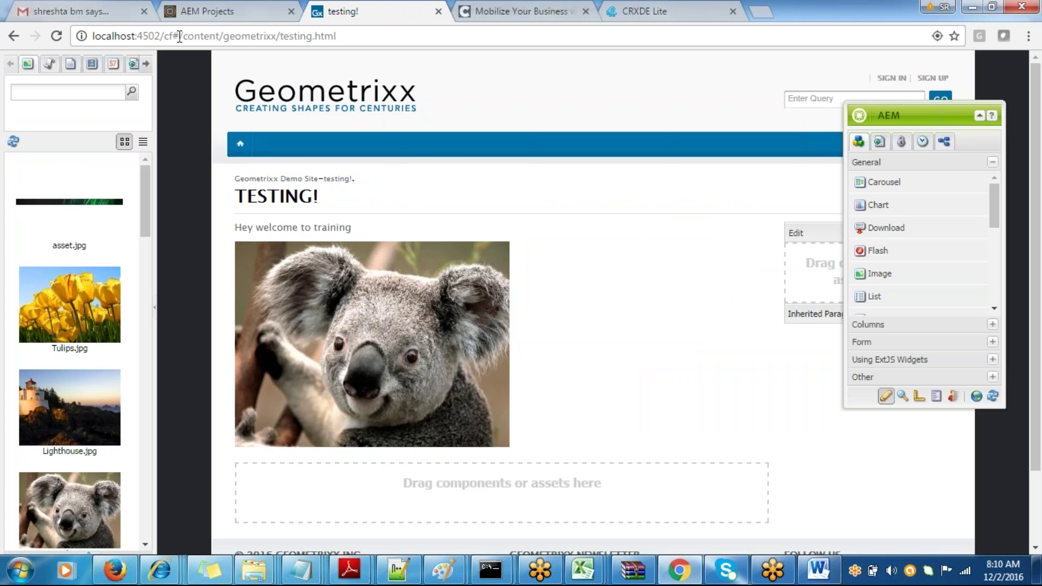
- Copy the testing page's content path and jump to it in CRXDE Lite's path field
{"action": "mouse_move", "coordinate": [181, 36]}
{"action": "left_mouse_down"}
{"action": "mouse_move", "coordinate": [307, 41]}
{"action": "mouse_move", "coordinate": [187, 39]}
{"action": "left_mouse_up"}
{"action": "left_click", "coordinate": [309, 39]}
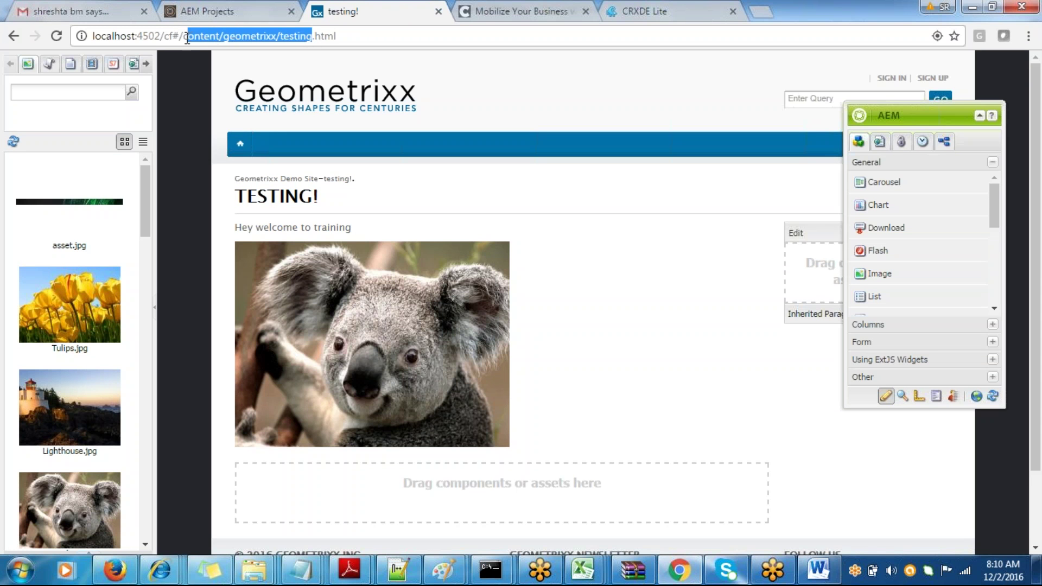
{"action": "left_click", "coordinate": [669, 3]}
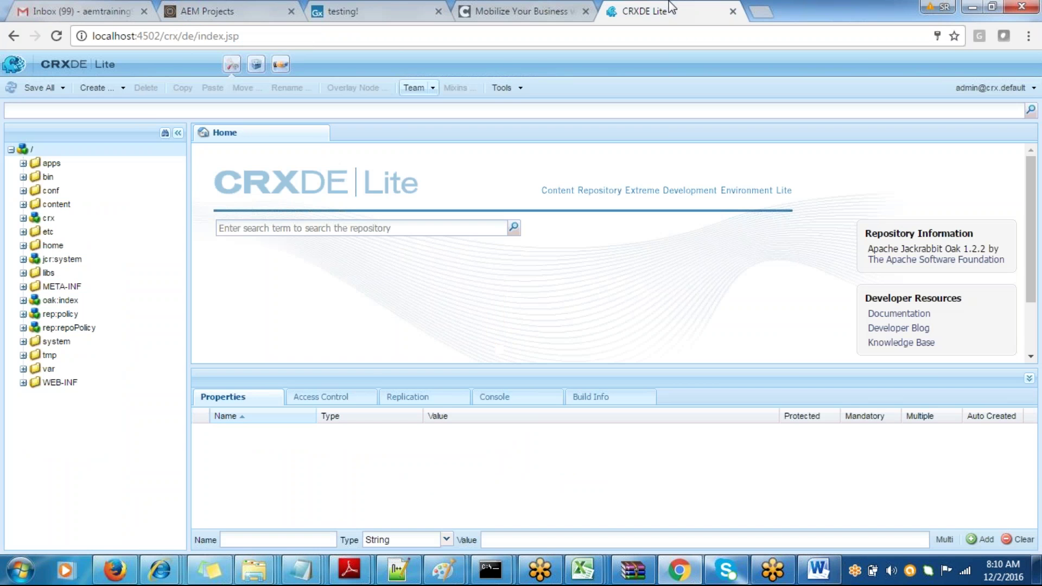
{"action": "left_click", "coordinate": [131, 106]}
{"action": "type", "text": "/content/geometrixx/testing"}
{"action": "key", "text": "Return"}
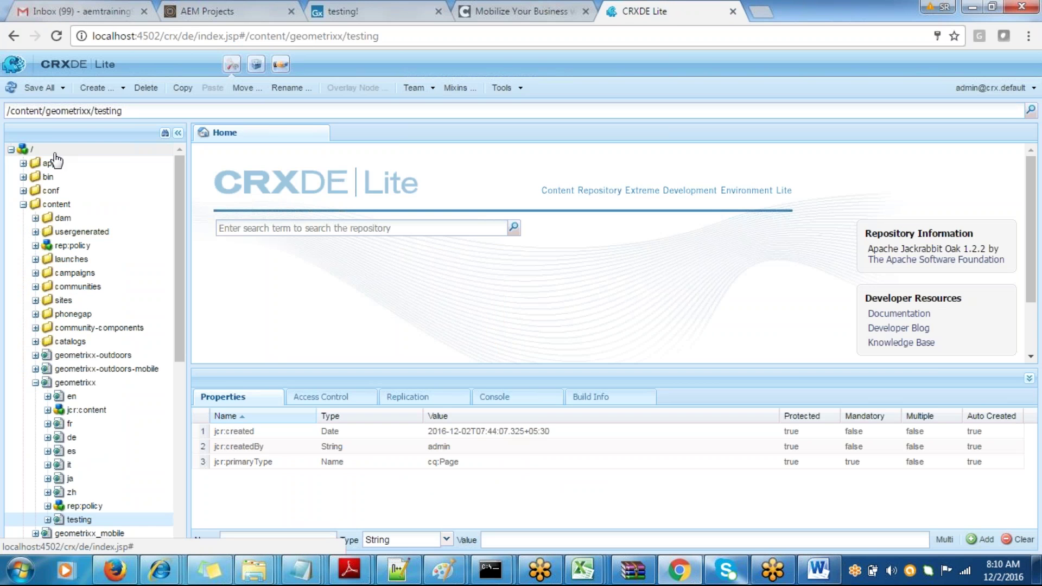
- Collapse the content node and expand the apps folder to show its children and properties
{"action": "left_click", "coordinate": [32, 148]}
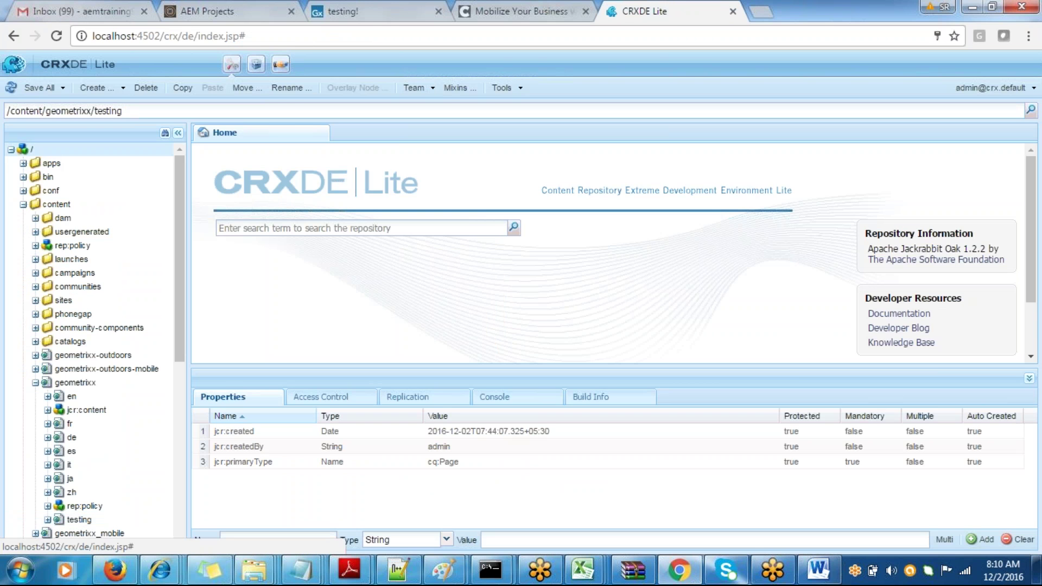
{"action": "left_click", "coordinate": [22, 205]}
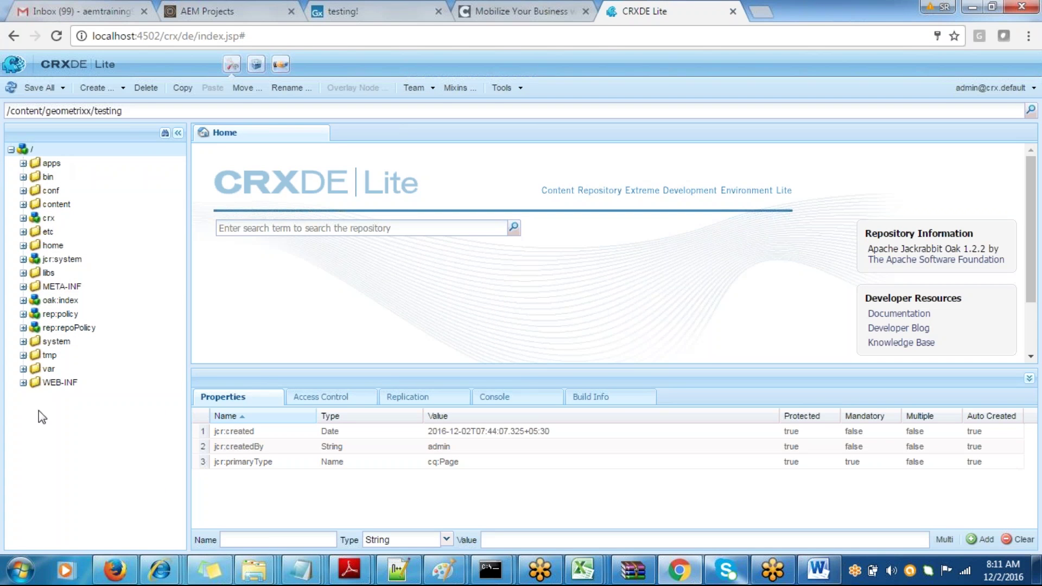
{"action": "double_click", "coordinate": [52, 165]}
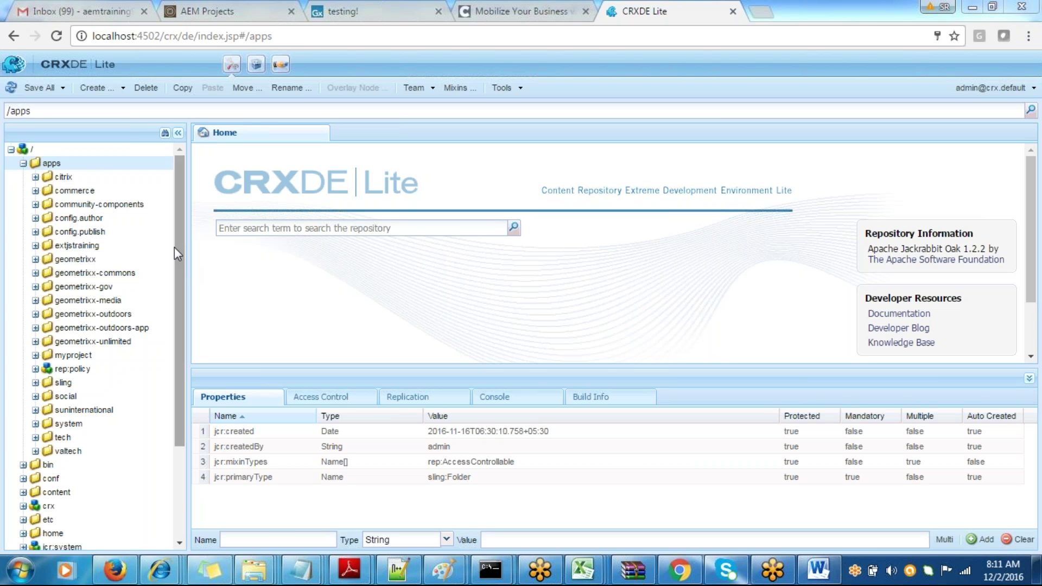
{"action": "left_click_drag", "start_coordinate": [180, 249], "coordinate": [178, 213]}
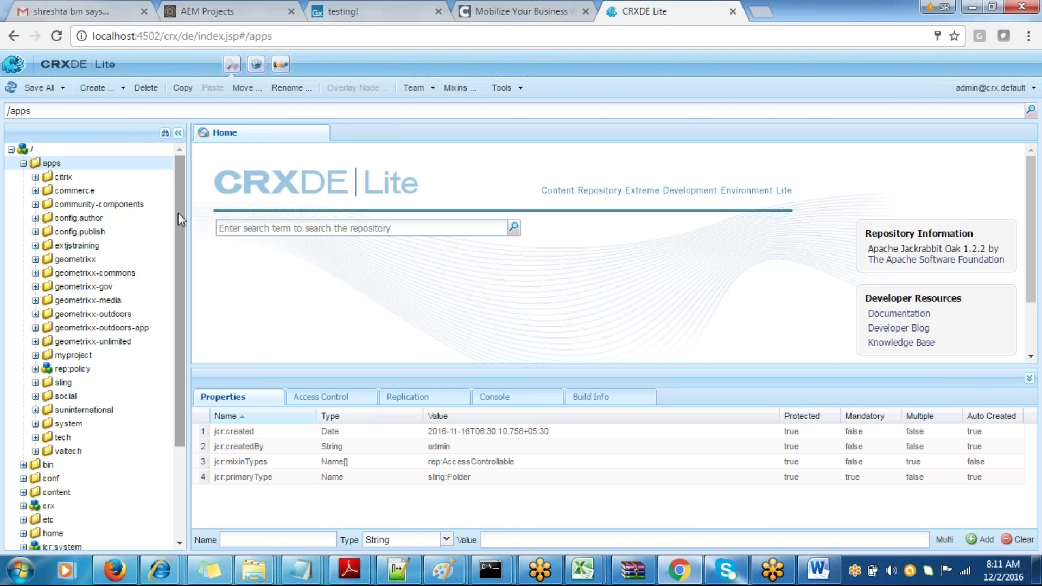
{"action": "key", "text": "alt+Tab"}
- Change the bullet to 'Every node has its associated properties', add 'Property is a key and a value', and save
{"action": "left_click", "coordinate": [494, 357]}
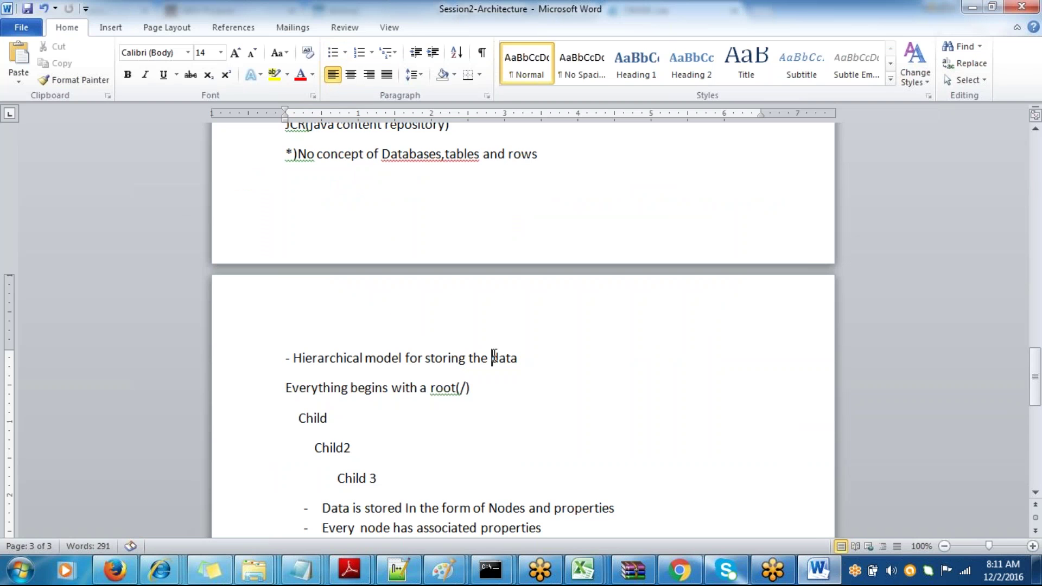
{"action": "left_click", "coordinate": [414, 530]}
{"action": "type", "text": "it"}
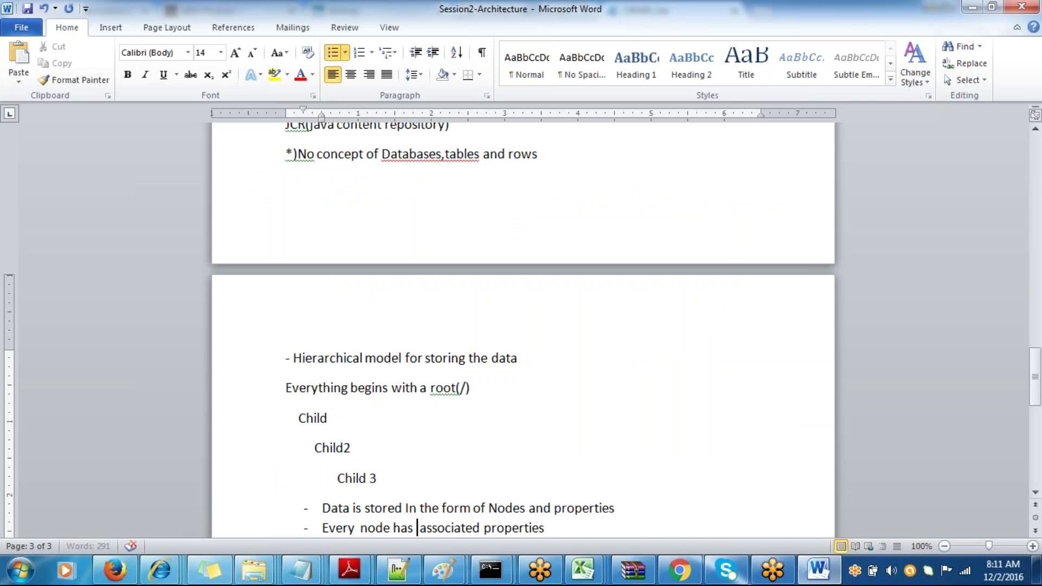
{"action": "type", "text": "s it"}
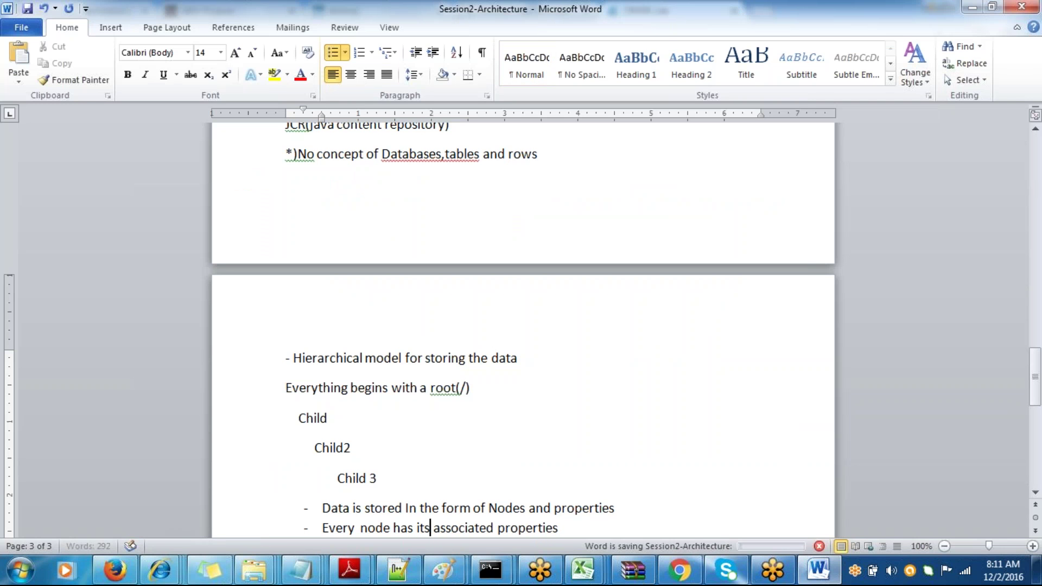
{"action": "left_click", "coordinate": [577, 534]}
{"action": "key", "text": "Return"}
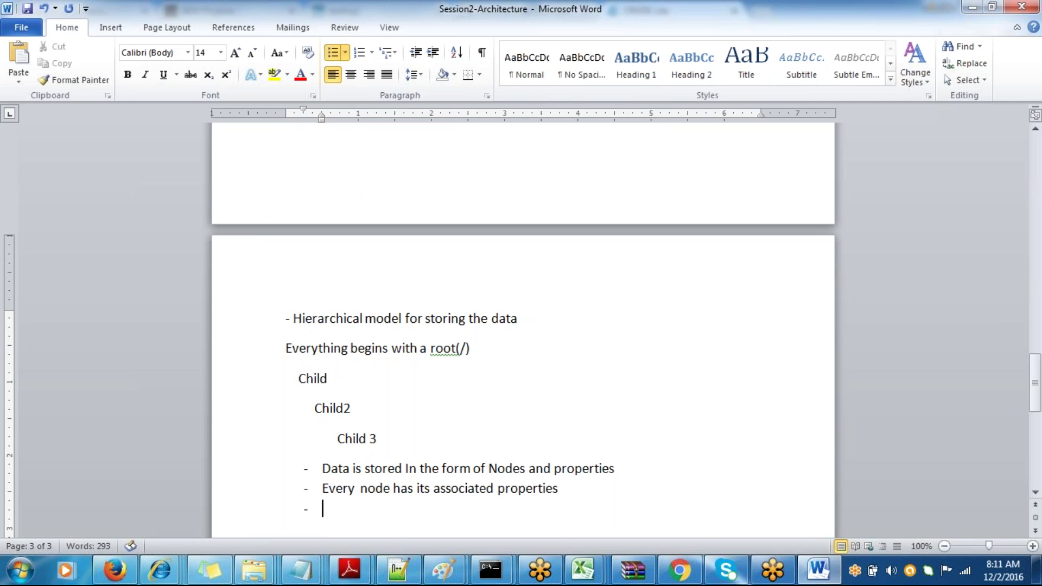
{"action": "type", "text": "Property"}
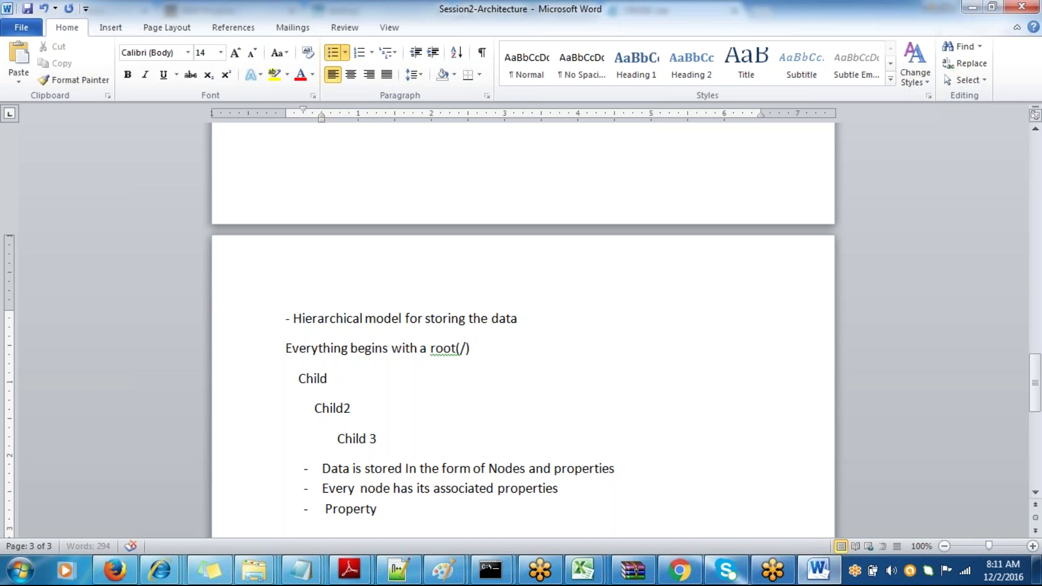
{"action": "type", "text": " is a key and a va"}
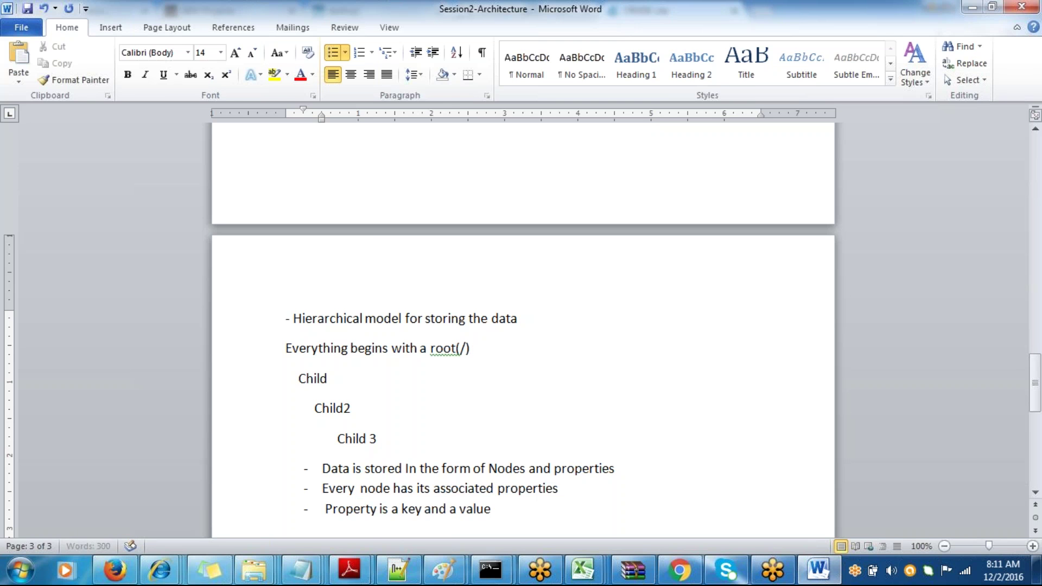
{"action": "type", "text": "lue"}
{"action": "key", "text": "ctrl+s"}
{"action": "key", "text": "alt+Tab"}
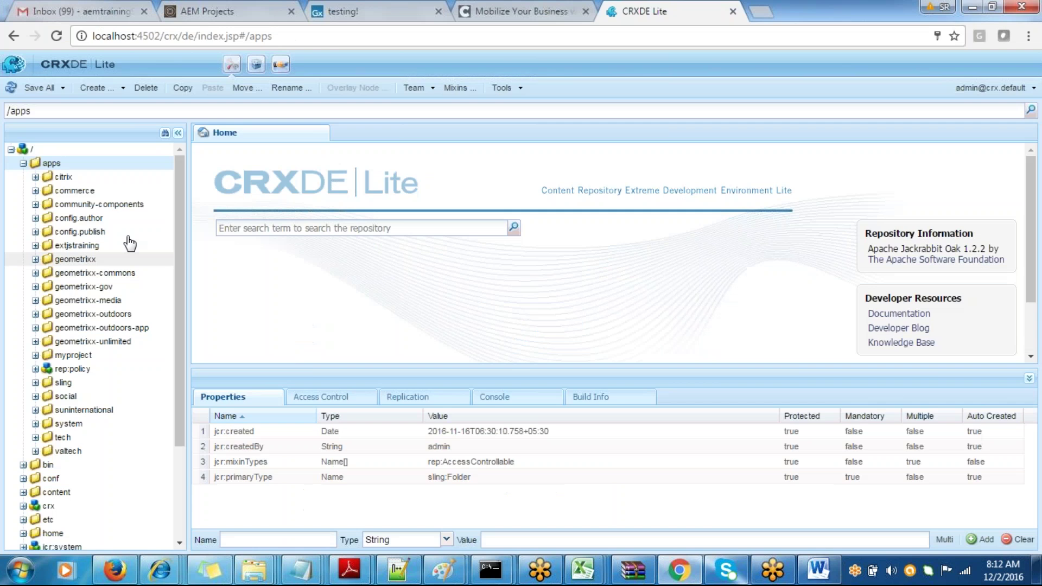
- Point out the node properties jcr:created, jcr:createdBy (admin), jcr:mixinTypes and jcr:primaryType
{"action": "left_click", "coordinate": [23, 163]}
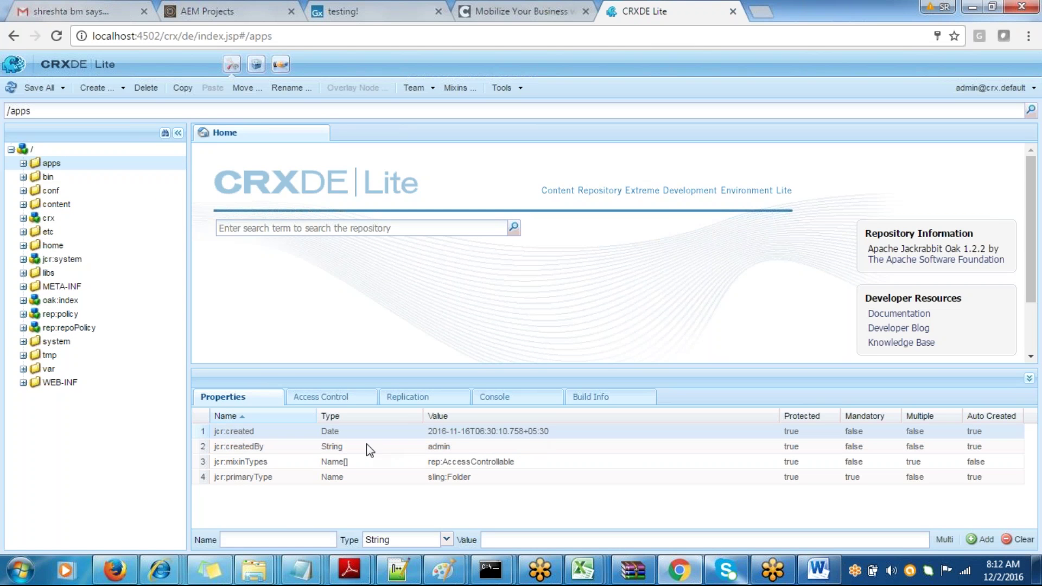
{"action": "double_click", "coordinate": [328, 432]}
{"action": "left_click", "coordinate": [257, 446]}
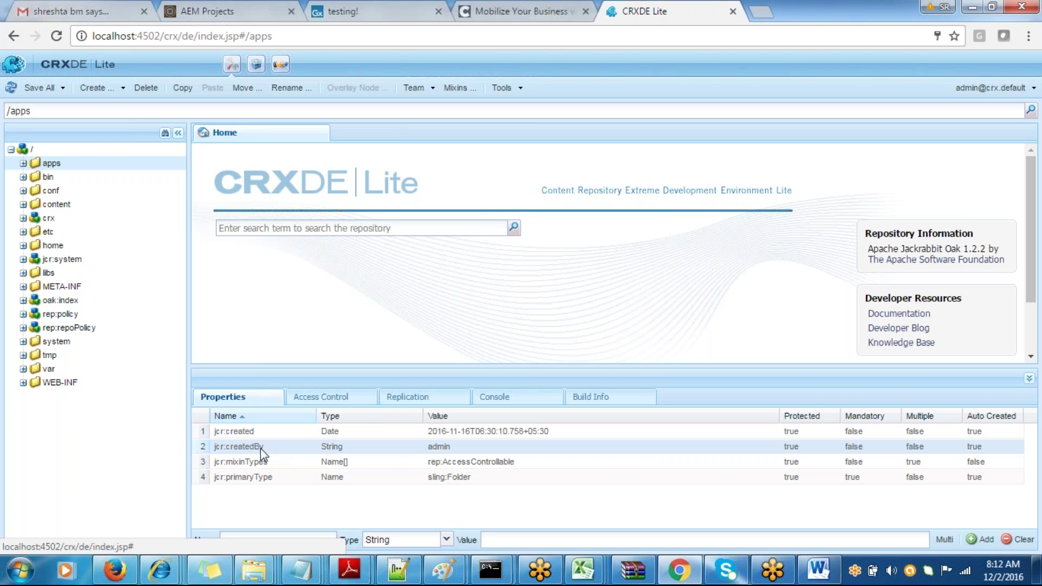
{"action": "left_click_drag", "start_coordinate": [427, 451], "coordinate": [440, 450]}
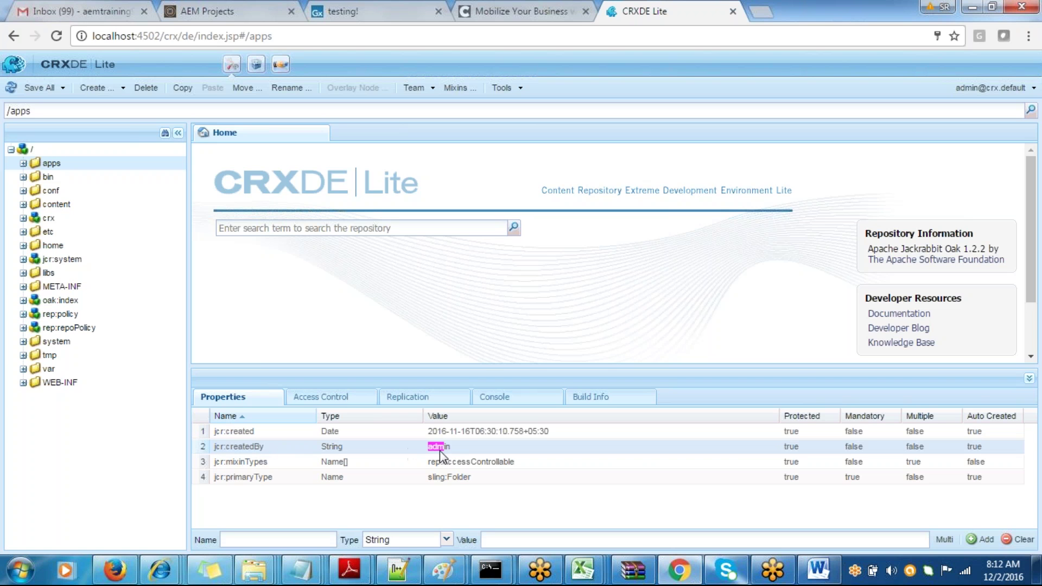
{"action": "left_click_drag", "start_coordinate": [268, 464], "coordinate": [236, 467]}
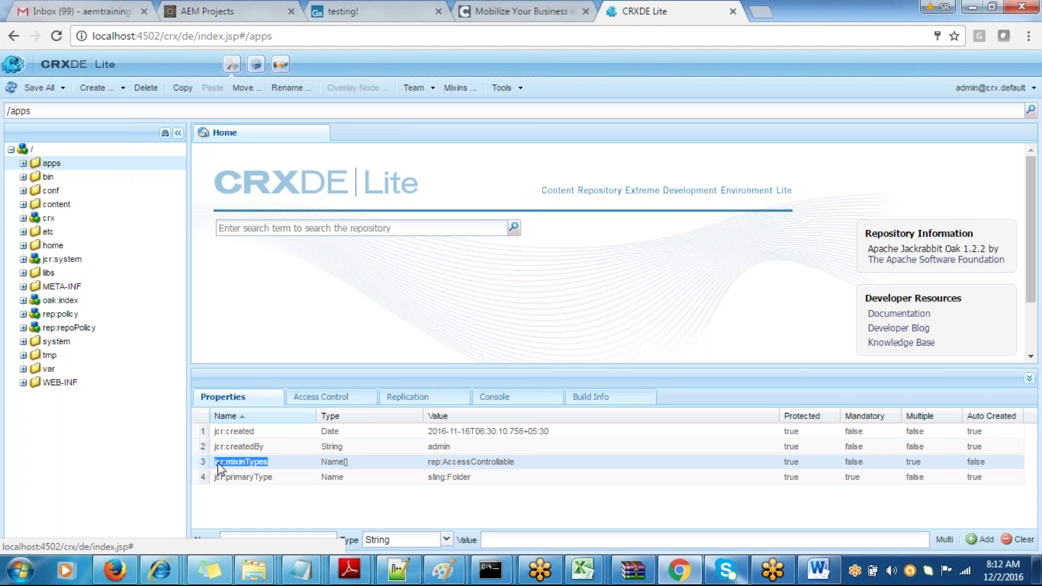
{"action": "left_click_drag", "start_coordinate": [428, 461], "coordinate": [500, 470]}
{"action": "left_click", "coordinate": [422, 479]}
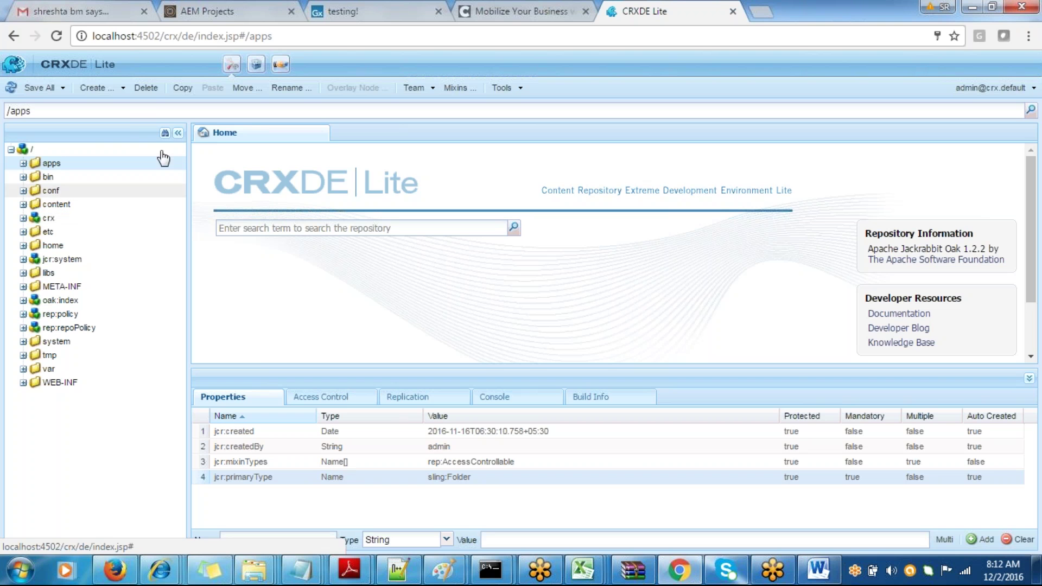
- Navigate CRXDE to /content/geometrixx/testing and compare it with the live testing page
{"action": "triple_click", "coordinate": [160, 111]}
{"action": "type", "text": "/content/geometrixx/testing"}
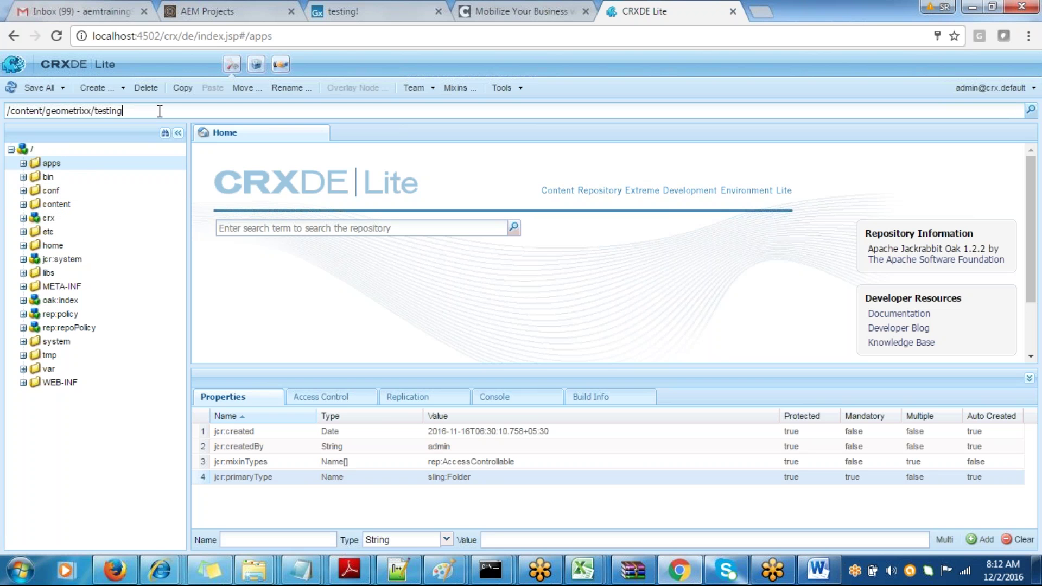
{"action": "key", "text": "Return"}
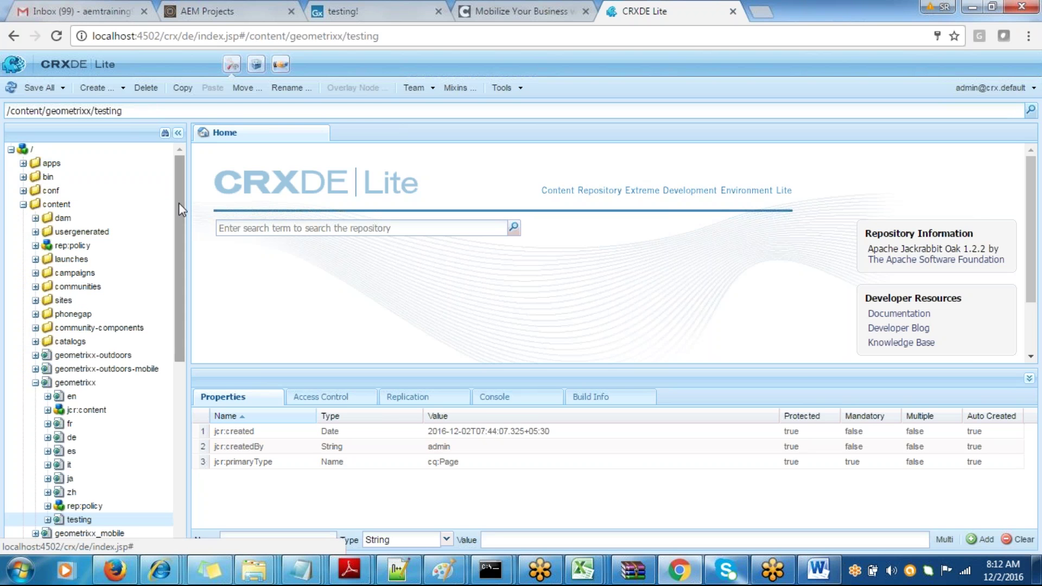
{"action": "left_click_drag", "start_coordinate": [178, 203], "coordinate": [184, 276]}
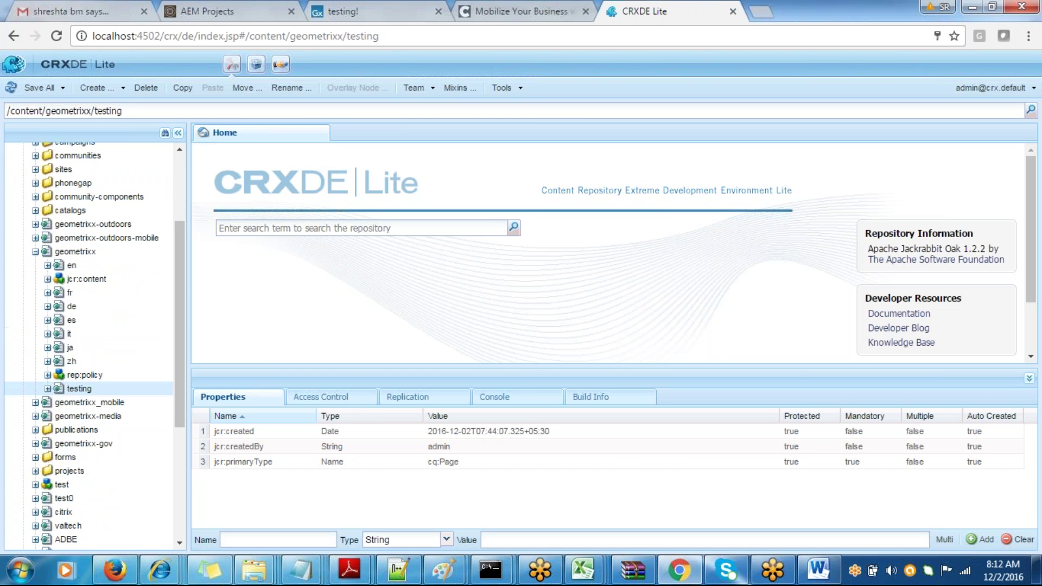
{"action": "left_click", "coordinate": [47, 389]}
{"action": "left_click", "coordinate": [412, 4]}
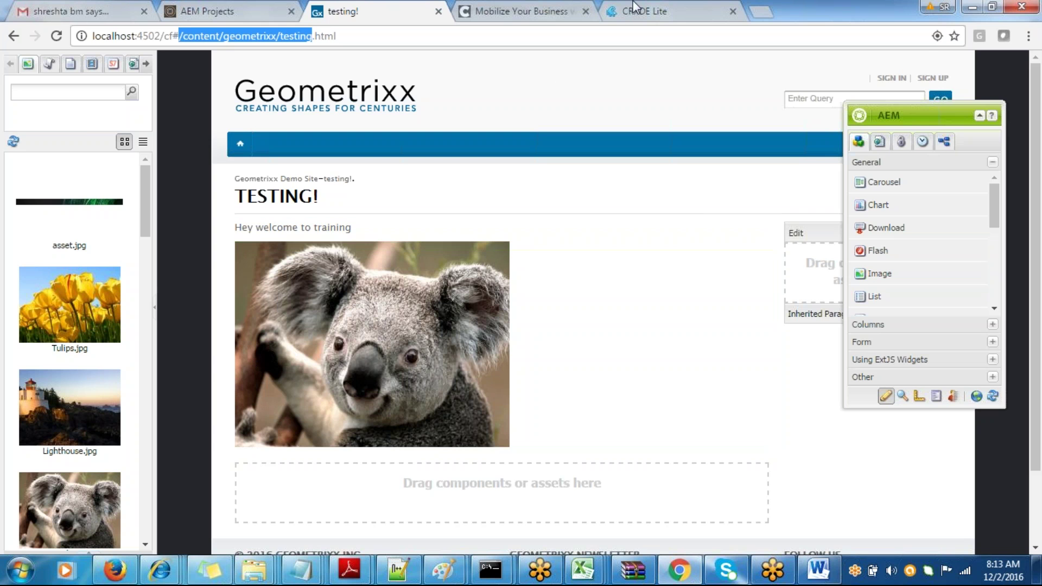
{"action": "left_click", "coordinate": [712, 2]}
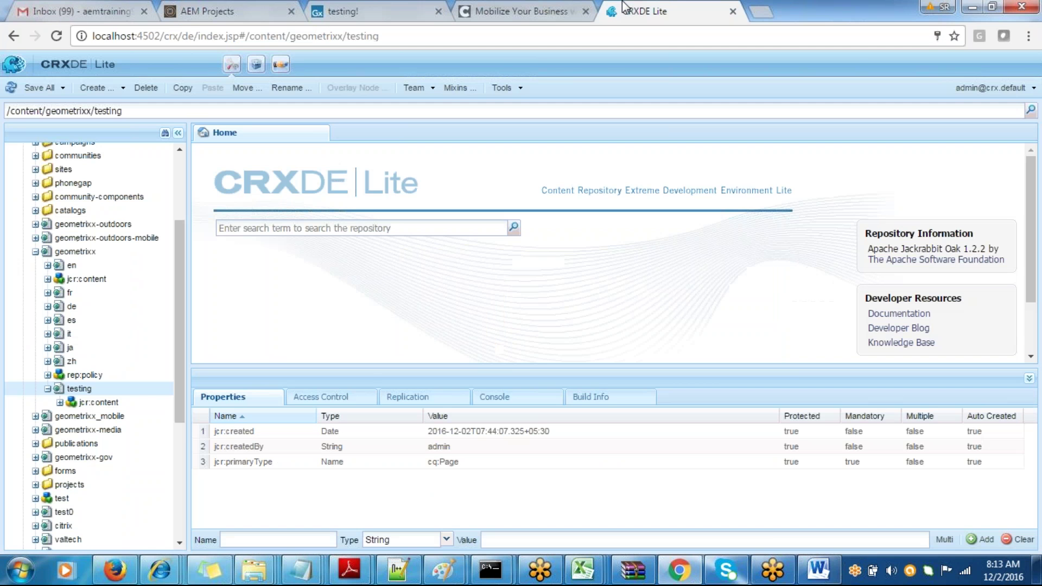
- Expand jcr:content > par, select the text node, and reveal its '<p>Hey welcome to training</p>' value
{"action": "left_click", "coordinate": [88, 405]}
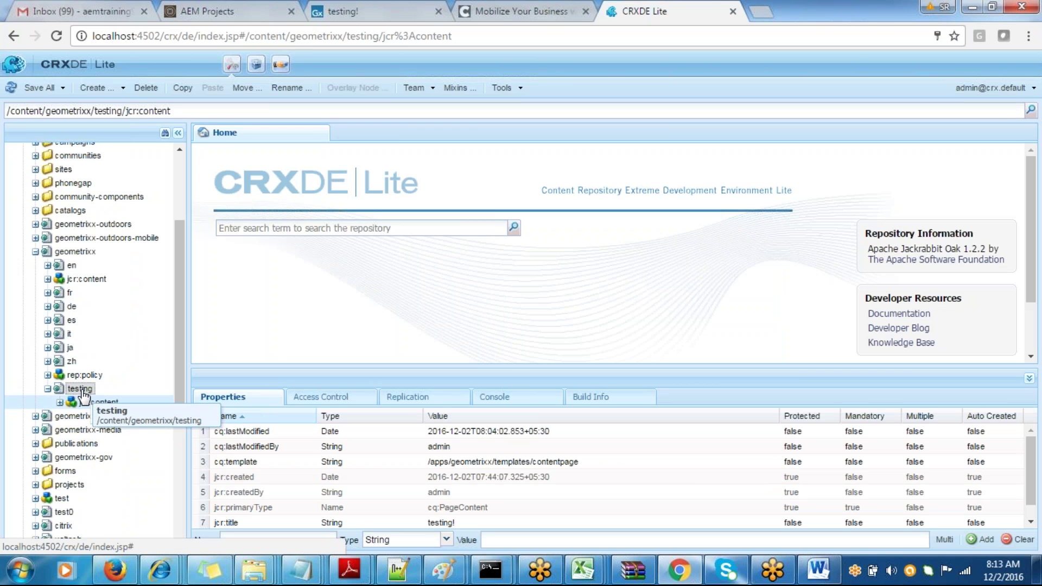
{"action": "left_click", "coordinate": [48, 388]}
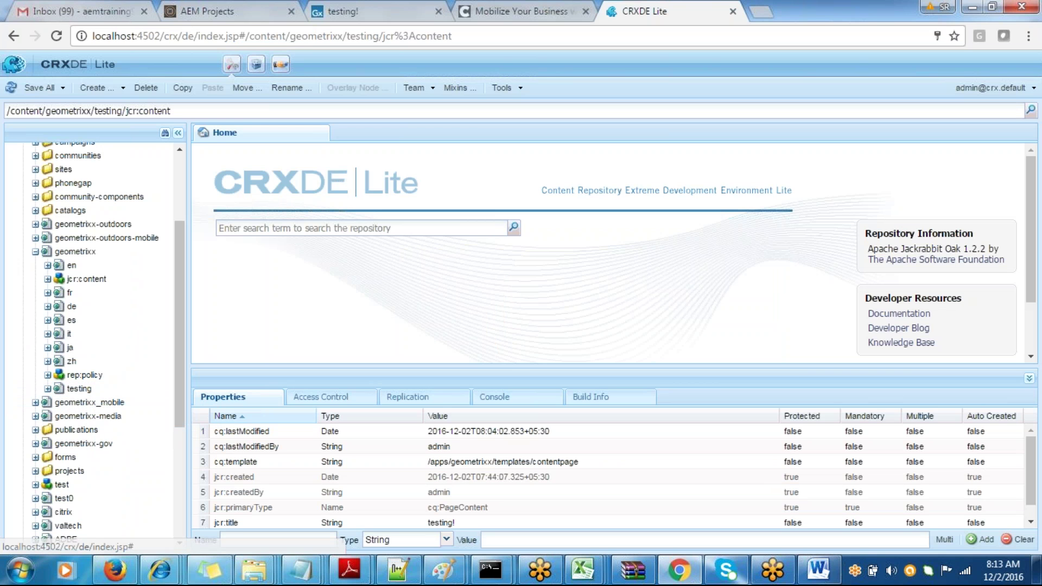
{"action": "left_click", "coordinate": [48, 388]}
{"action": "left_click", "coordinate": [60, 403]}
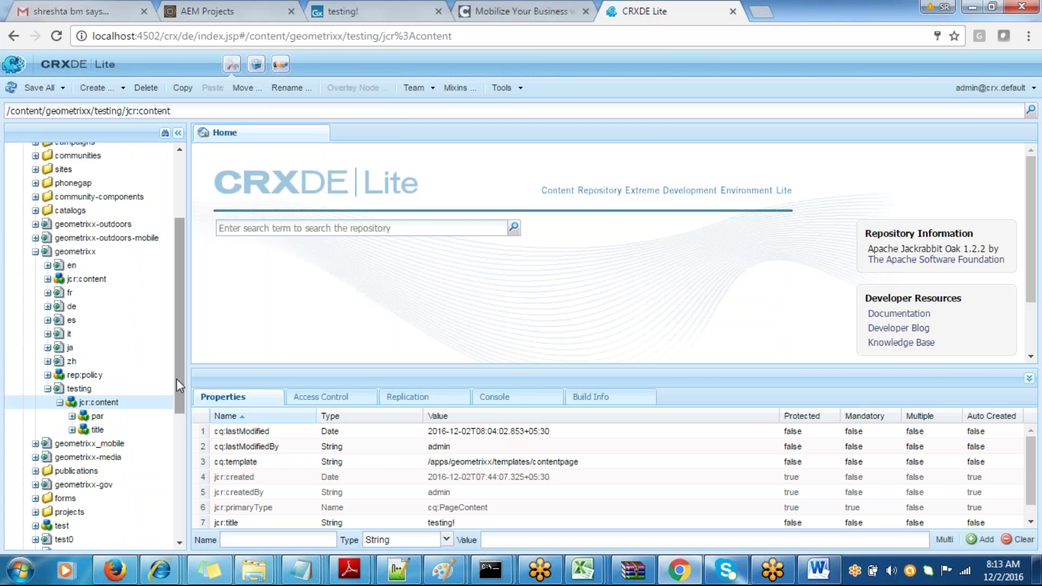
{"action": "left_click_drag", "start_coordinate": [176, 379], "coordinate": [177, 408]}
{"action": "double_click", "coordinate": [135, 367]}
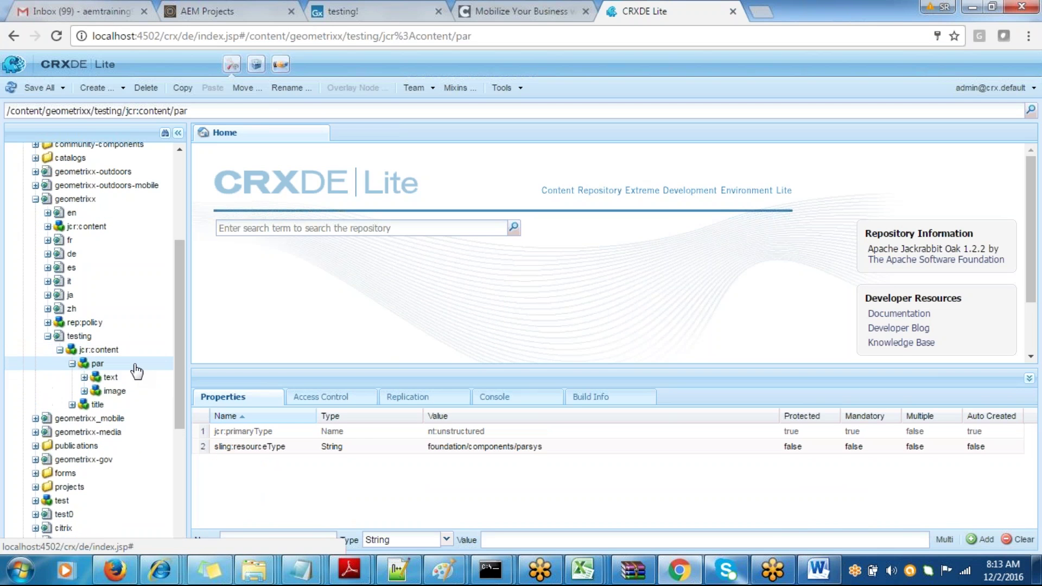
{"action": "left_click", "coordinate": [135, 377]}
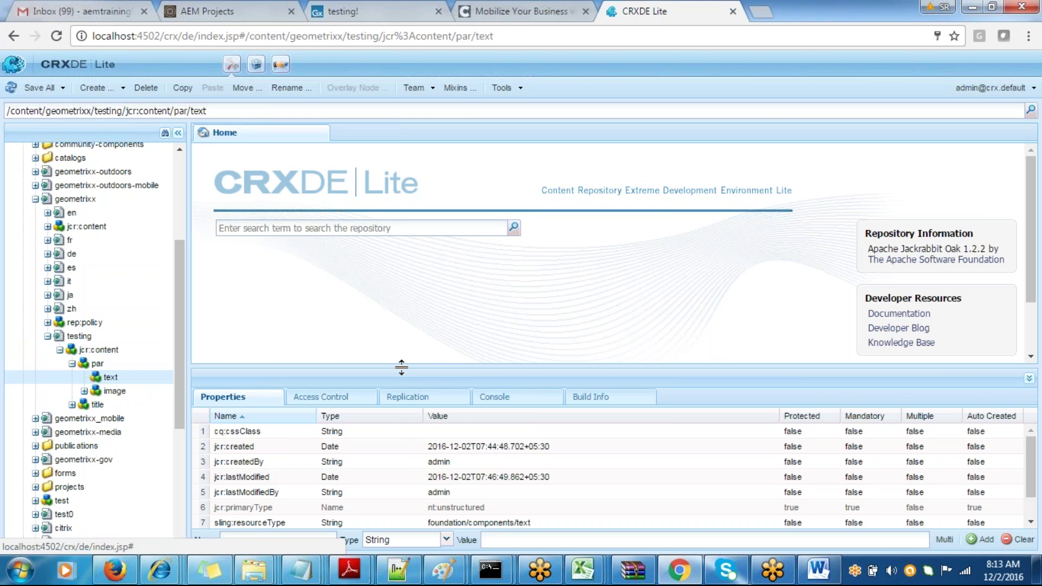
{"action": "left_click_drag", "start_coordinate": [402, 368], "coordinate": [412, 301]}
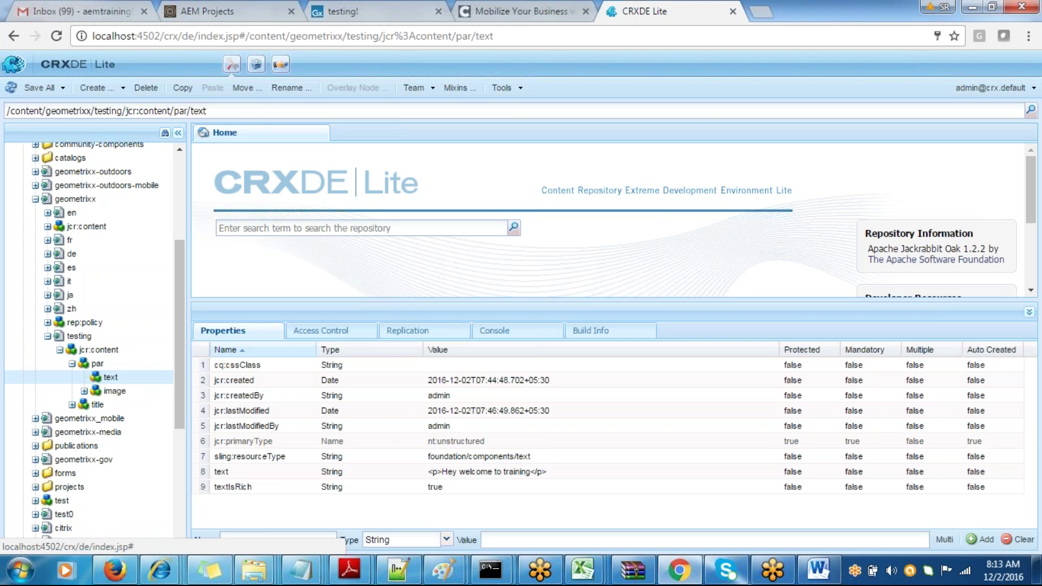
{"action": "double_click", "coordinate": [502, 472]}
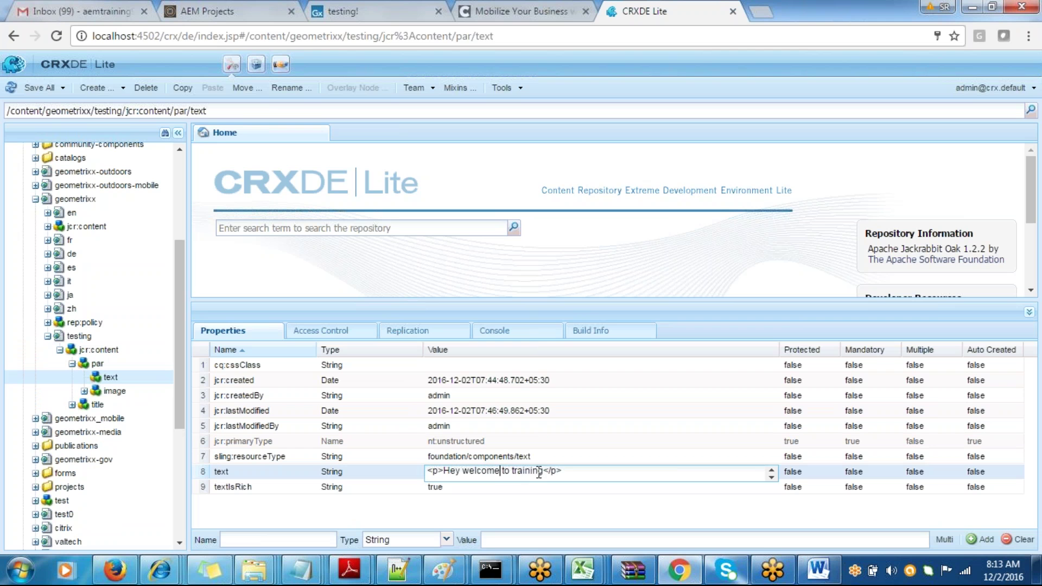
- Replace the text property's value with 'Warm day today' and save all changes
{"action": "left_click_drag", "start_coordinate": [539, 471], "coordinate": [483, 470]}
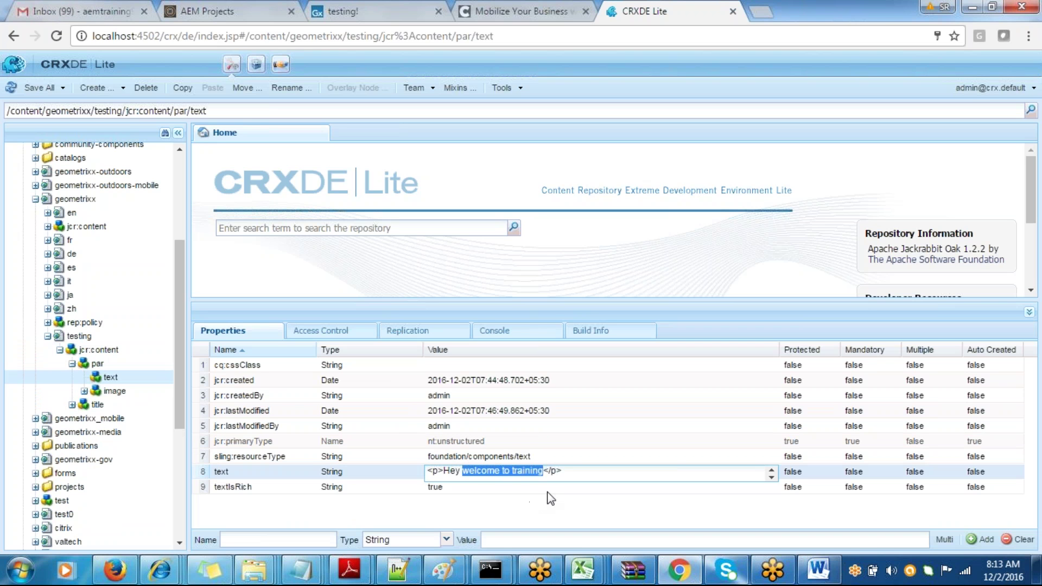
{"action": "key", "text": "BackSpace"}
{"action": "key", "text": "BackSpace"}
{"action": "key", "text": "BackSpace"}
{"action": "key", "text": "BackSpace"}
{"action": "key", "text": "BackSpace"}
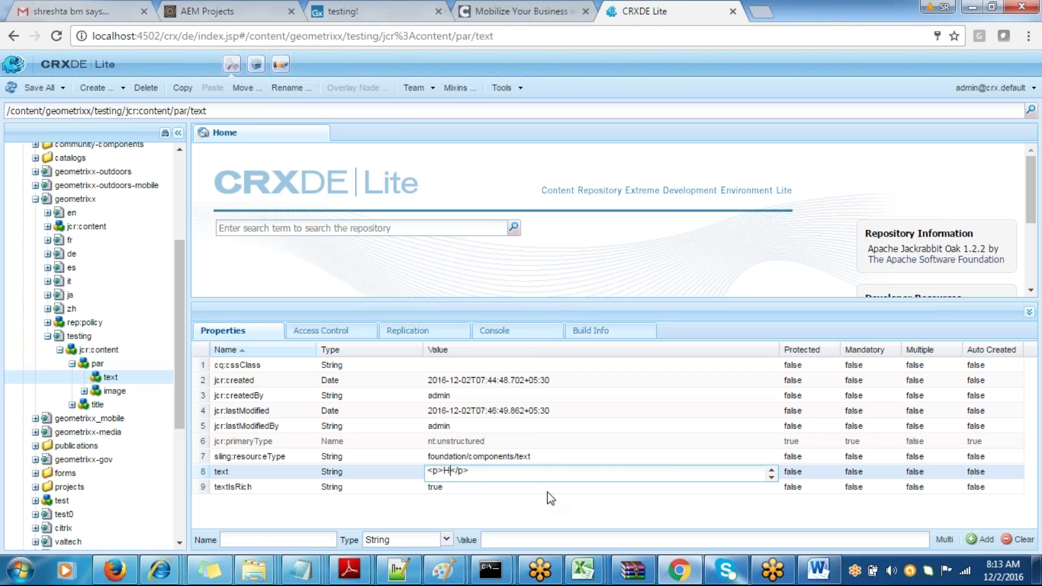
{"action": "type", "text": "Wa"}
{"action": "type", "text": "rm day"}
{"action": "type", "text": " tod"}
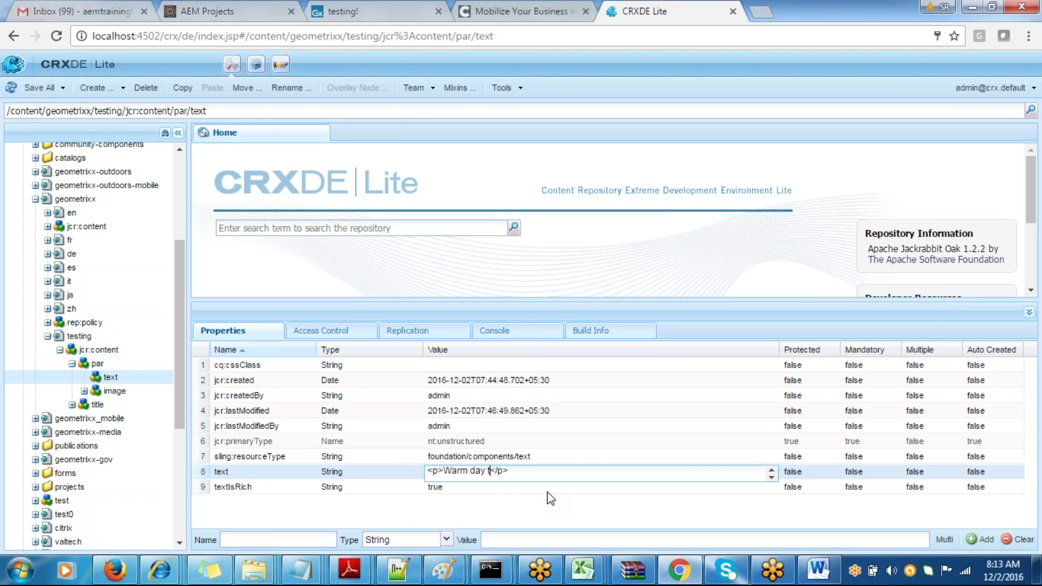
{"action": "type", "text": "ay"}
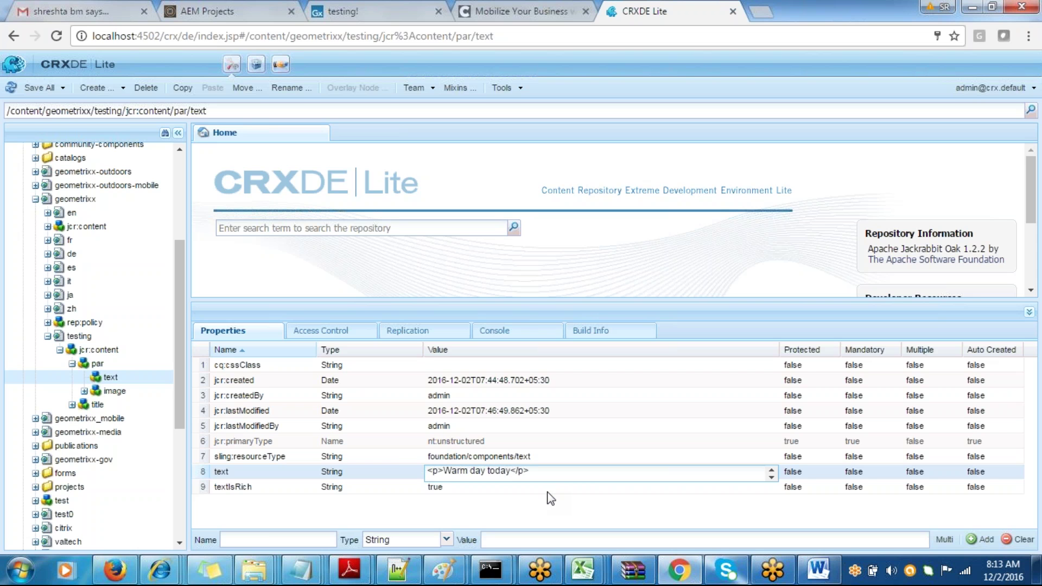
{"action": "key", "text": "Return"}
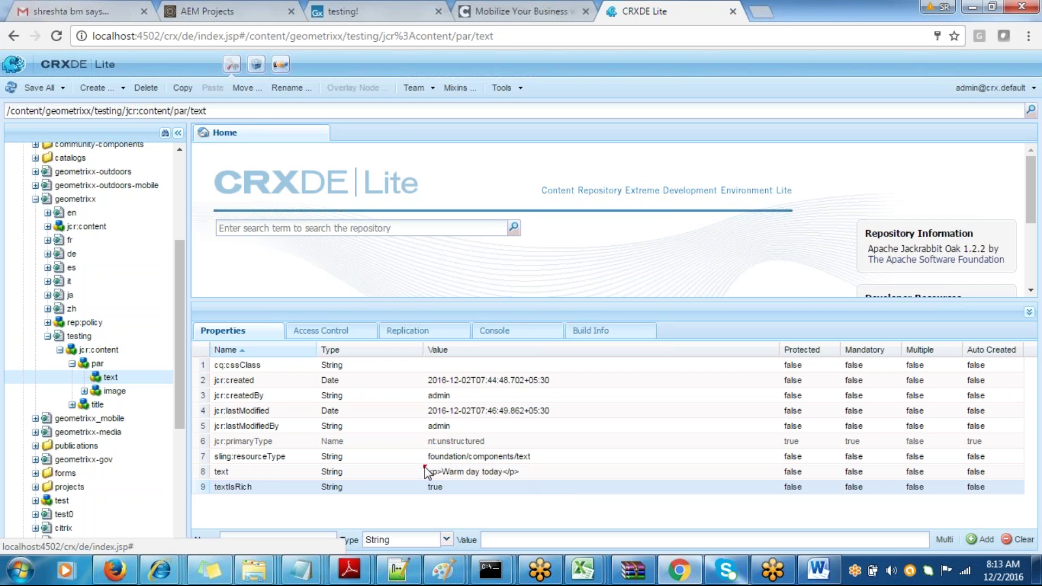
{"action": "key", "text": "ctrl+s"}
- Reload the testing! page to confirm it shows 'Warm day today', then return to CRXDE Lite
{"action": "left_click", "coordinate": [378, 14]}
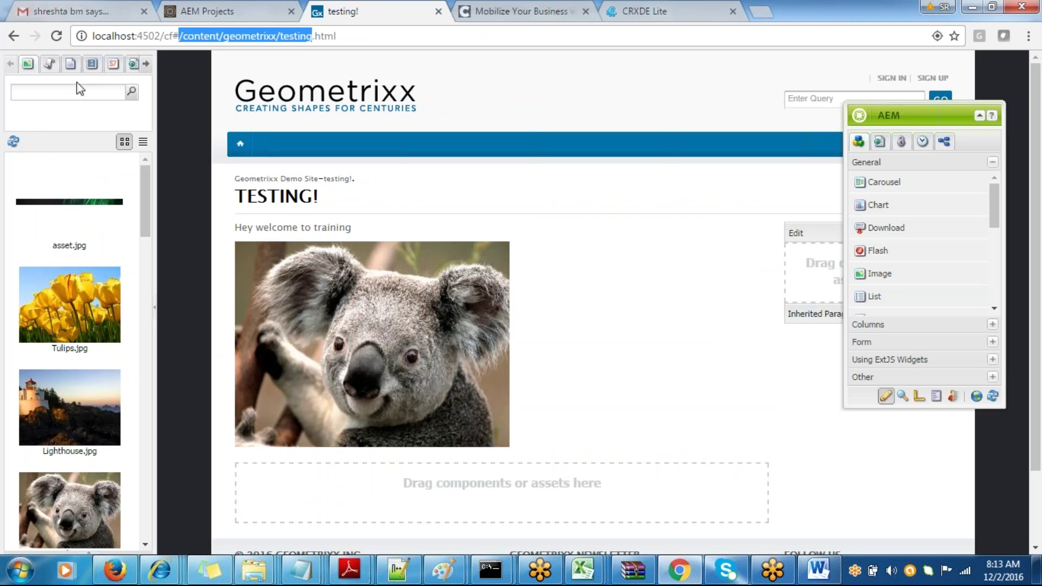
{"action": "left_click", "coordinate": [61, 40]}
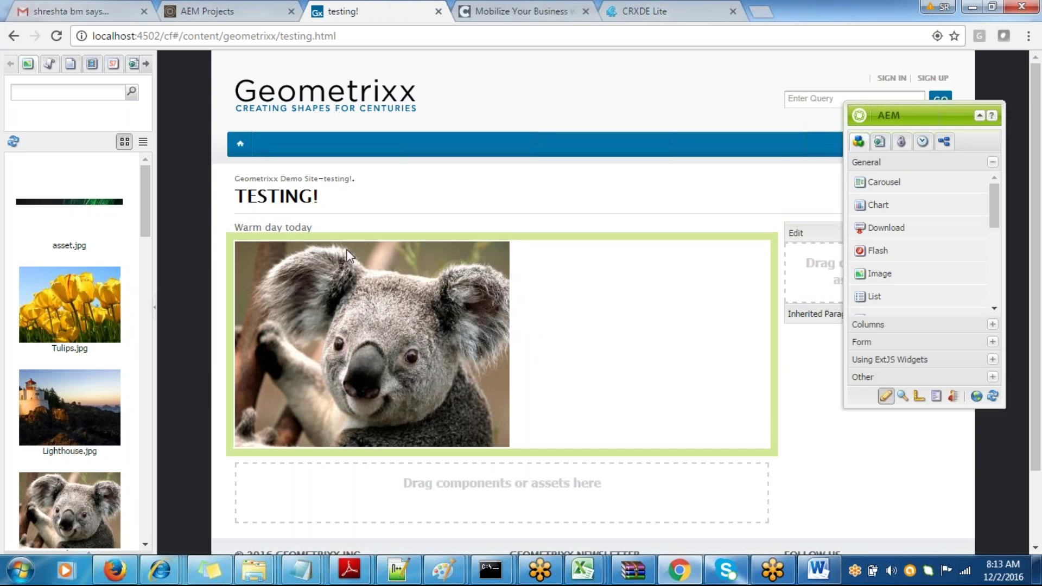
{"action": "left_click", "coordinate": [631, 13]}
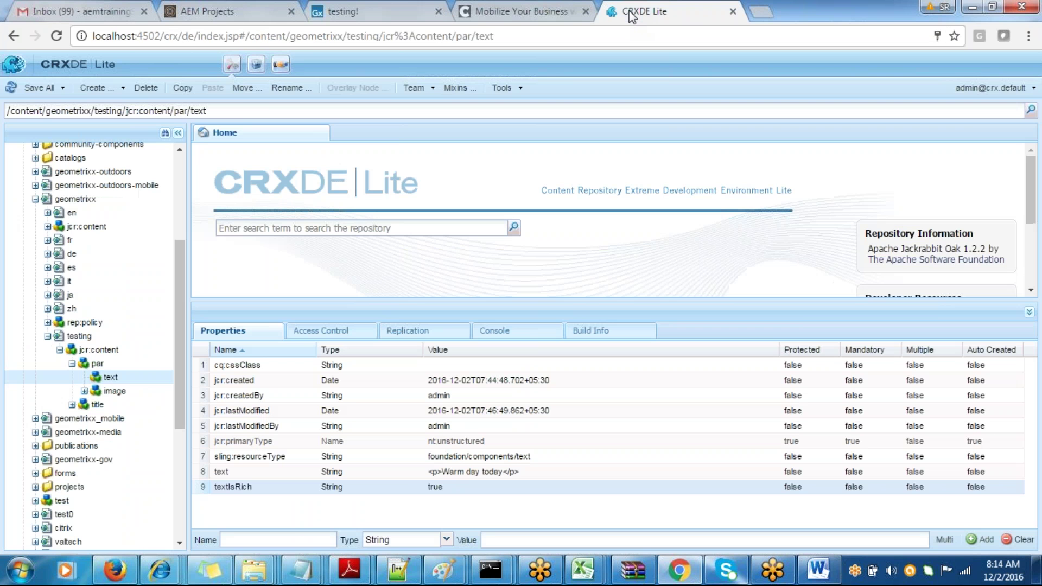
- Add the Word bullet 'My page is fetching the content from various nodes and properties'
{"action": "left_click", "coordinate": [327, 12]}
{"action": "key", "text": "alt+Tab"}
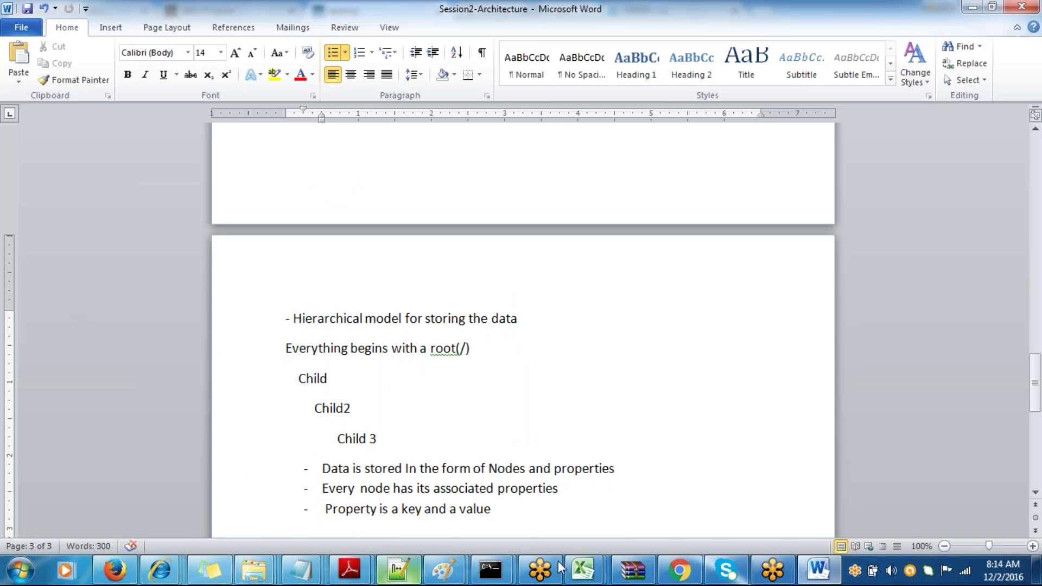
{"action": "key", "text": "Return"}
{"action": "type", "text": "My "}
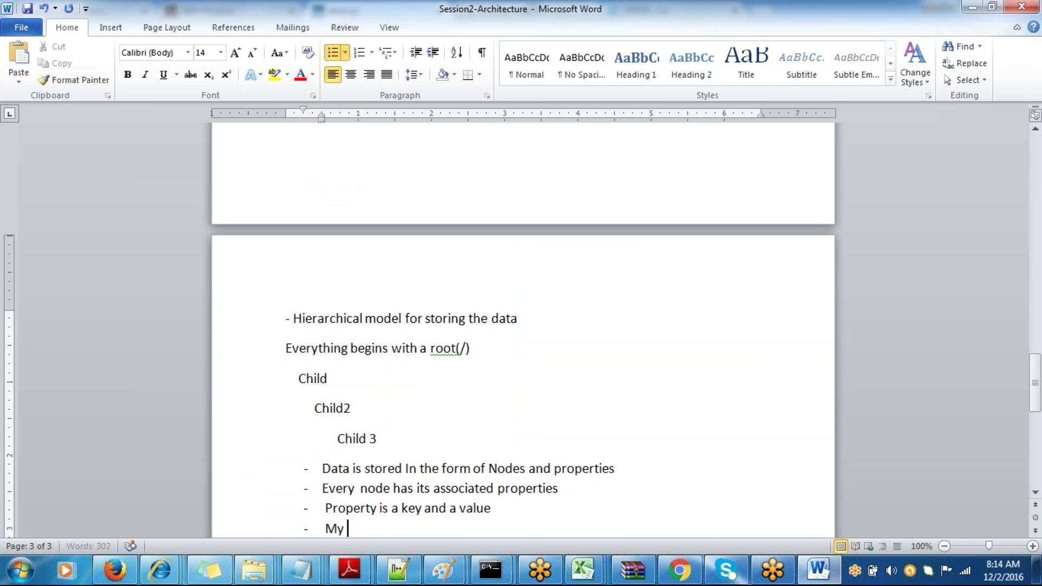
{"action": "type", "text": "page is fetching the cnten"}
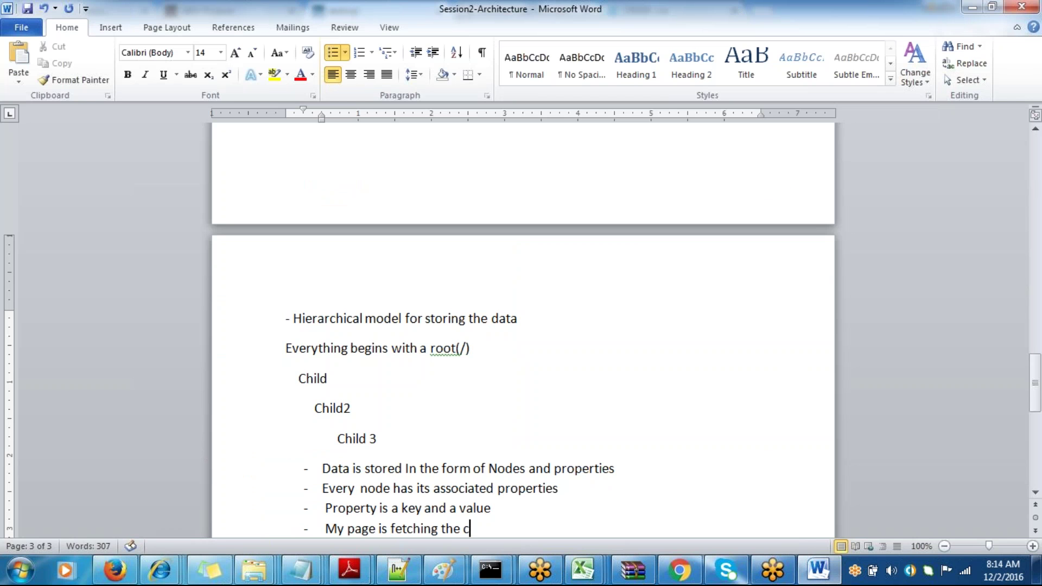
{"action": "key", "text": "BackSpace"}
{"action": "key", "text": "BackSpace"}
{"action": "key", "text": "BackSpace"}
{"action": "key", "text": "BackSpace"}
{"action": "type", "text": "ontent from"}
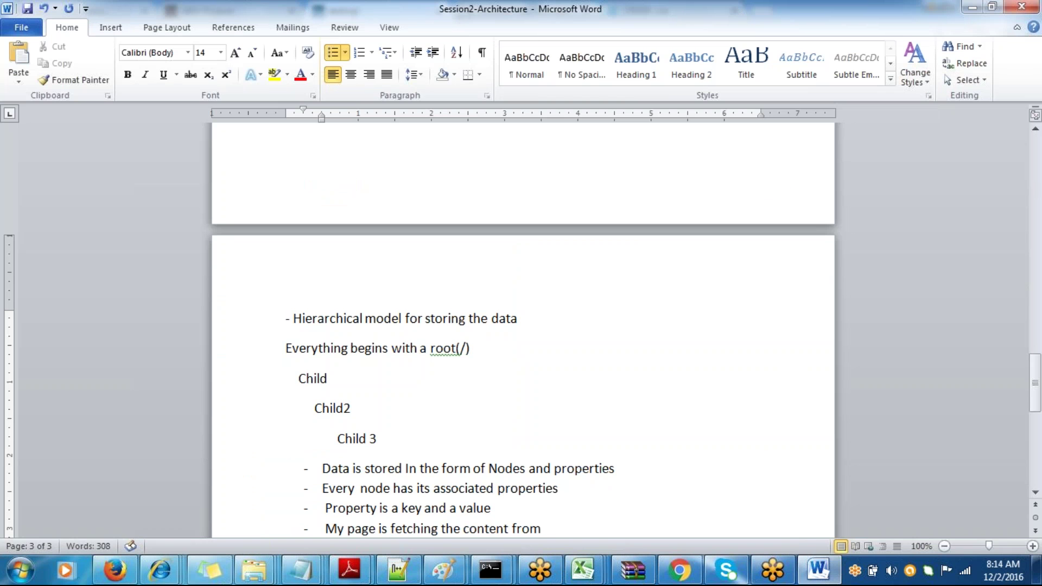
{"action": "type", "text": " various node"}
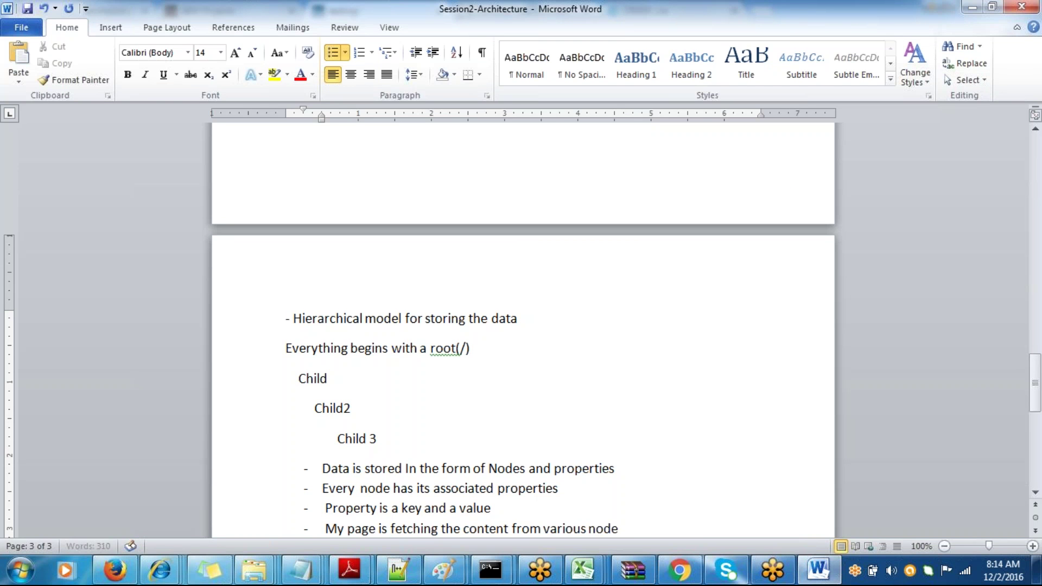
{"action": "type", "text": "s and pro"}
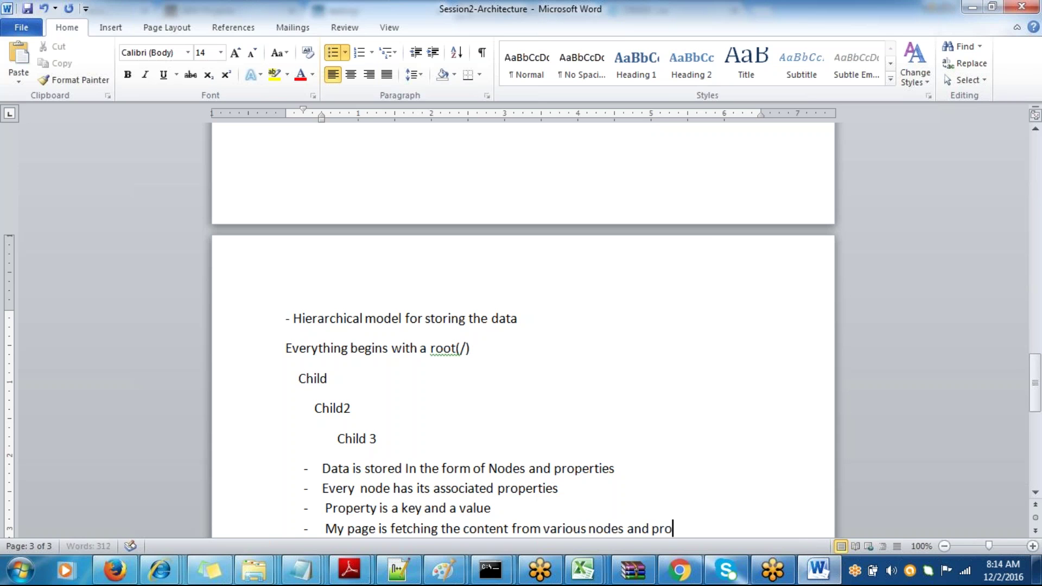
{"action": "type", "text": "perties"}
- Save the notes document and bring CRXDE Lite back into view
{"action": "key", "text": "shift+F10"}
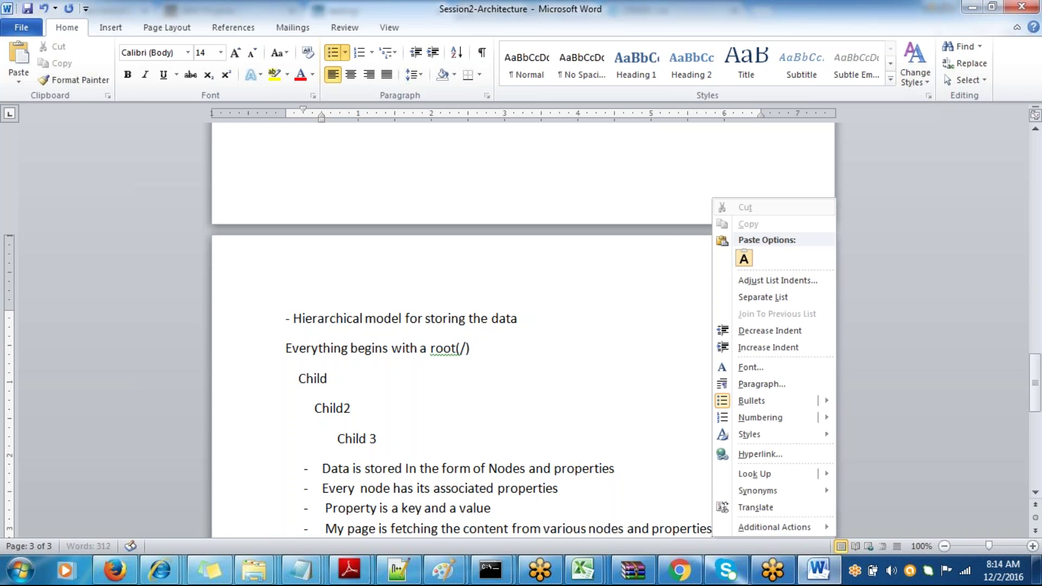
{"action": "key", "text": "Escape"}
{"action": "key", "text": "ctrl+s"}
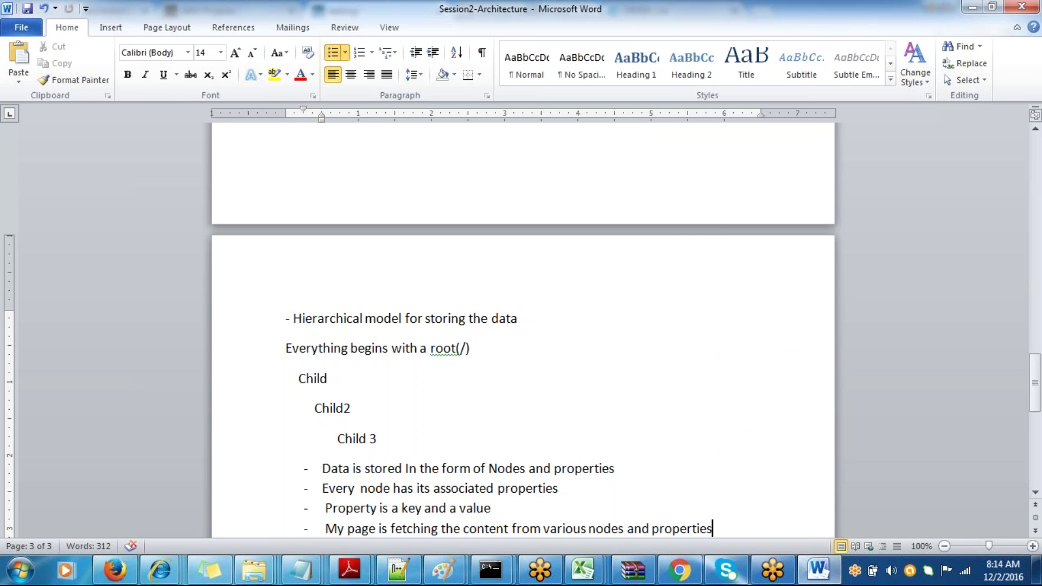
{"action": "key", "text": "alt+Tab"}
{"action": "left_click", "coordinate": [663, 10]}
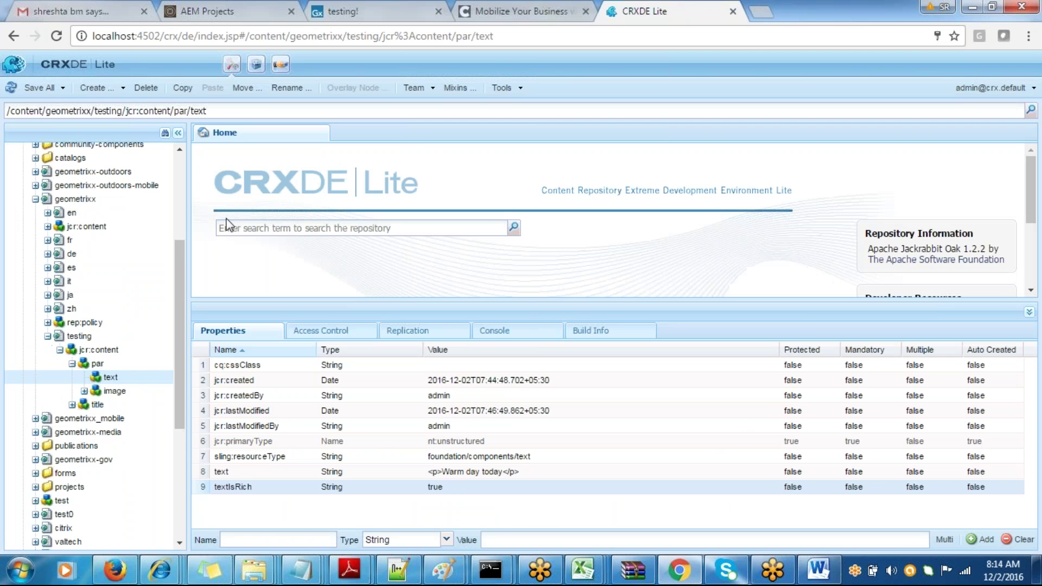
- Browse the content tree into /content/geometrixx and select the testing cq:Page node
{"action": "scroll", "coordinate": [177, 259], "scroll_direction": "up", "scroll_amount": 4}
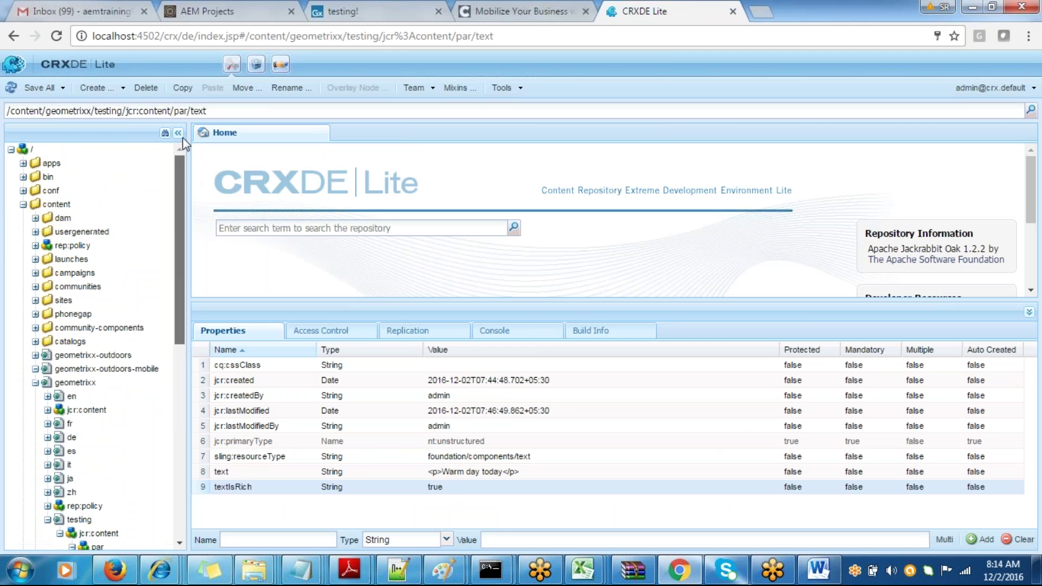
{"action": "left_click", "coordinate": [23, 205]}
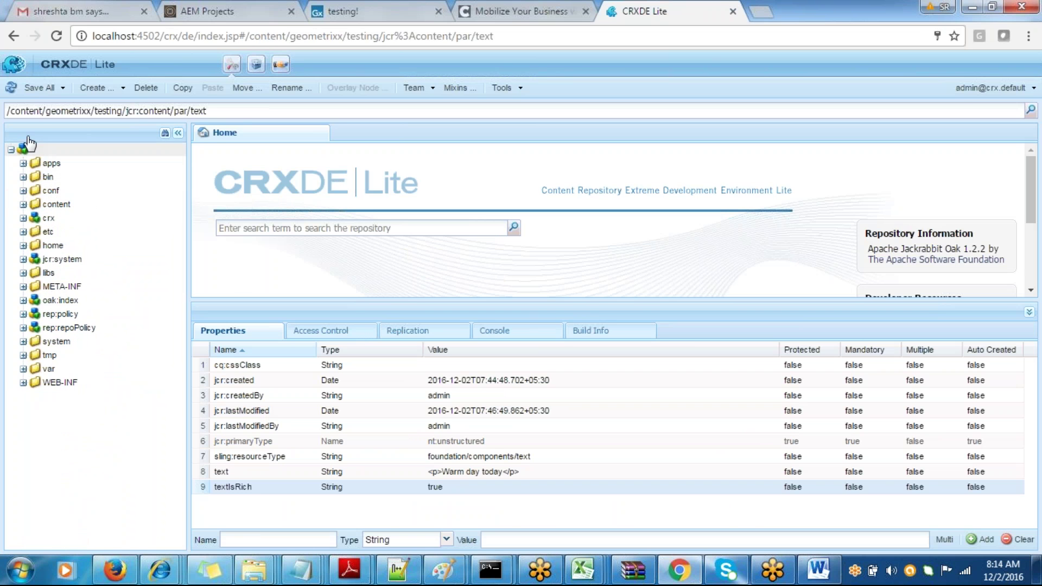
{"action": "left_click", "coordinate": [24, 204]}
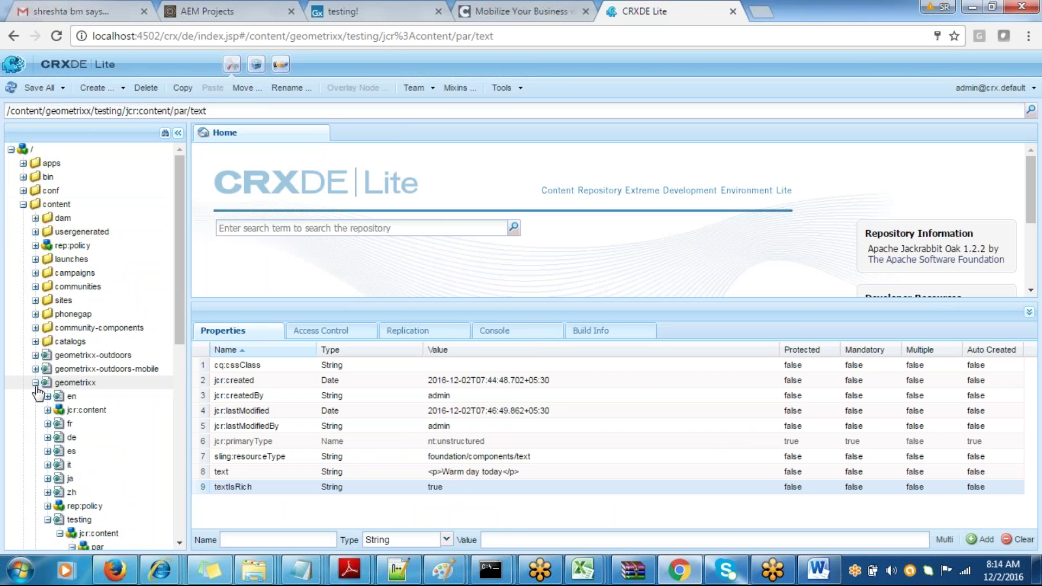
{"action": "left_click", "coordinate": [35, 383]}
{"action": "double_click", "coordinate": [64, 382]}
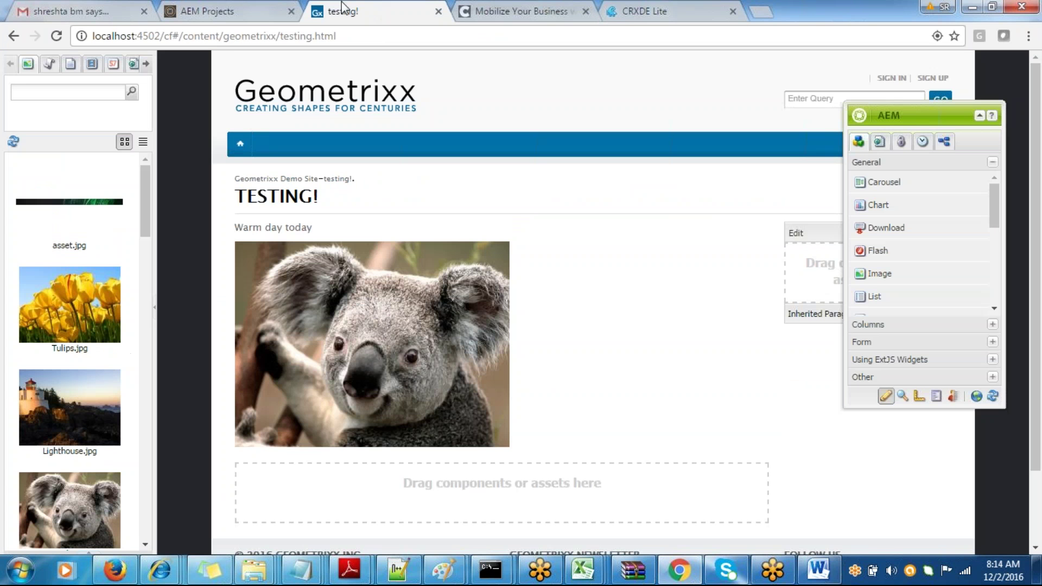
{"action": "left_click", "coordinate": [368, 5]}
{"action": "left_click", "coordinate": [658, 11]}
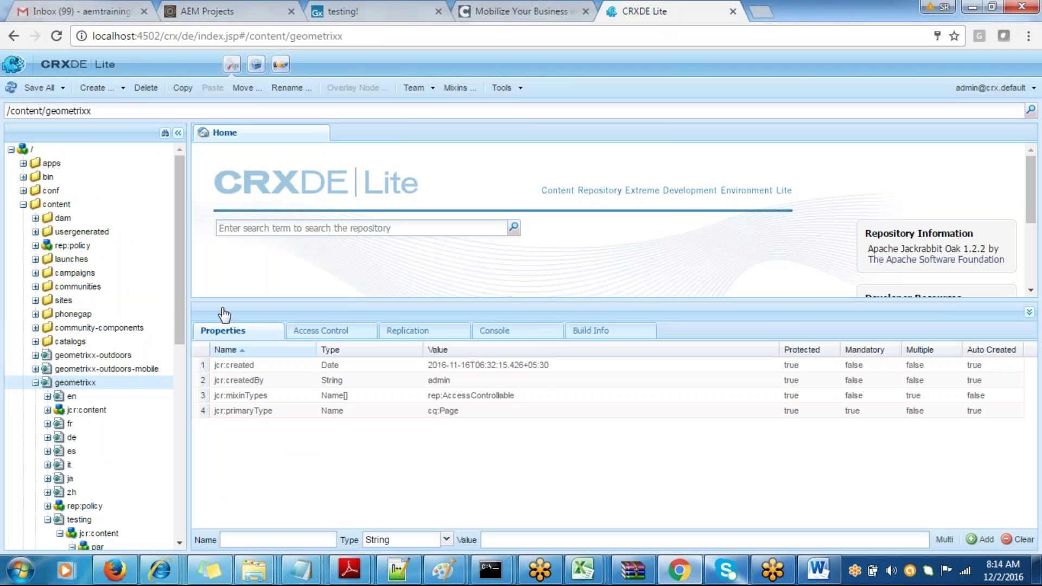
{"action": "scroll", "coordinate": [175, 323], "scroll_direction": "down", "scroll_amount": 5}
{"action": "left_click", "coordinate": [73, 395]}
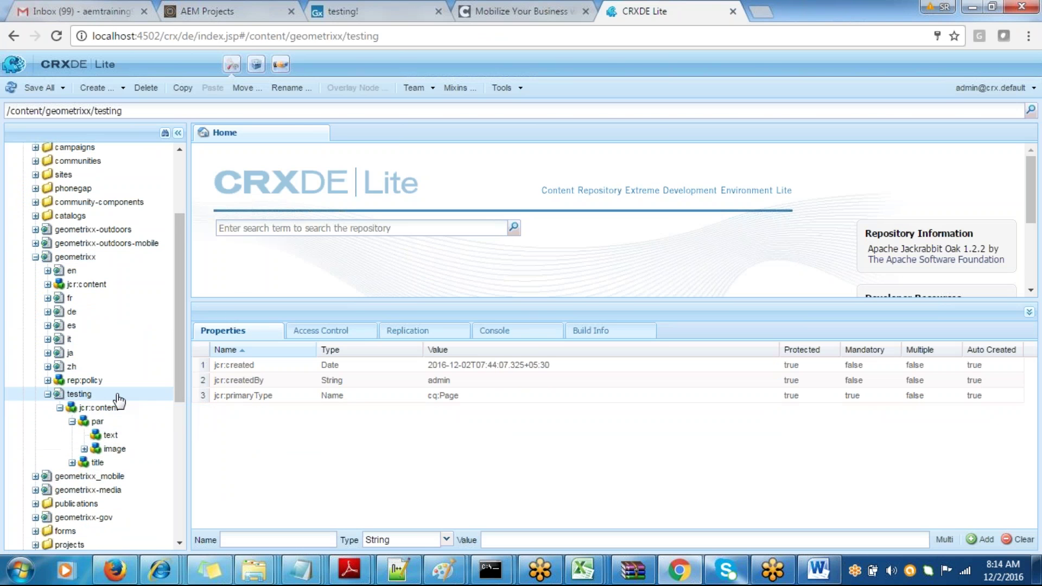
- Add the bullet 'Creation of pages by the author would create a new node in my jcr'
{"action": "key", "text": "alt+Tab"}
{"action": "key", "text": "Return"}
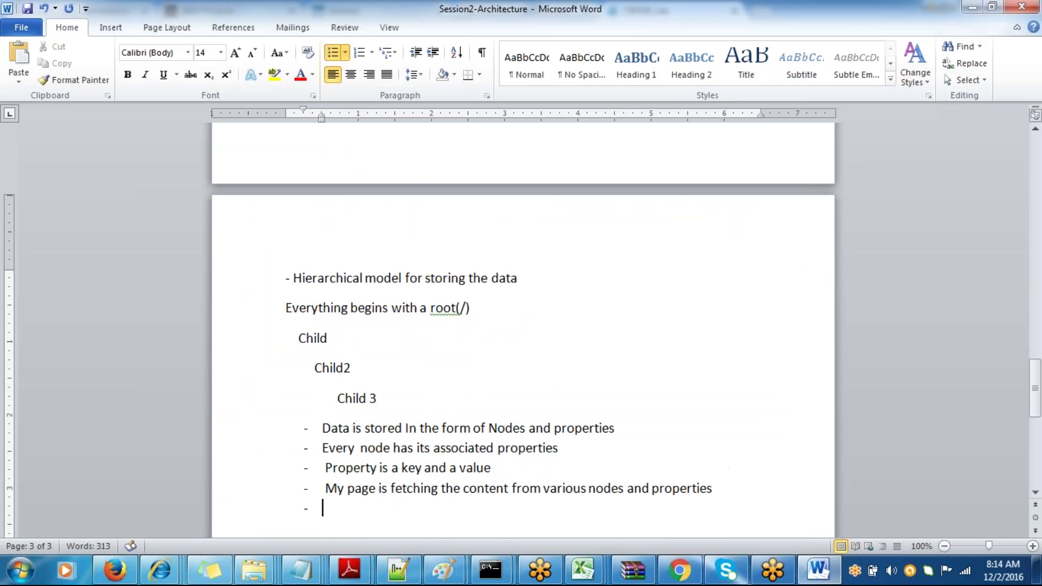
{"action": "type", "text": "Creation "}
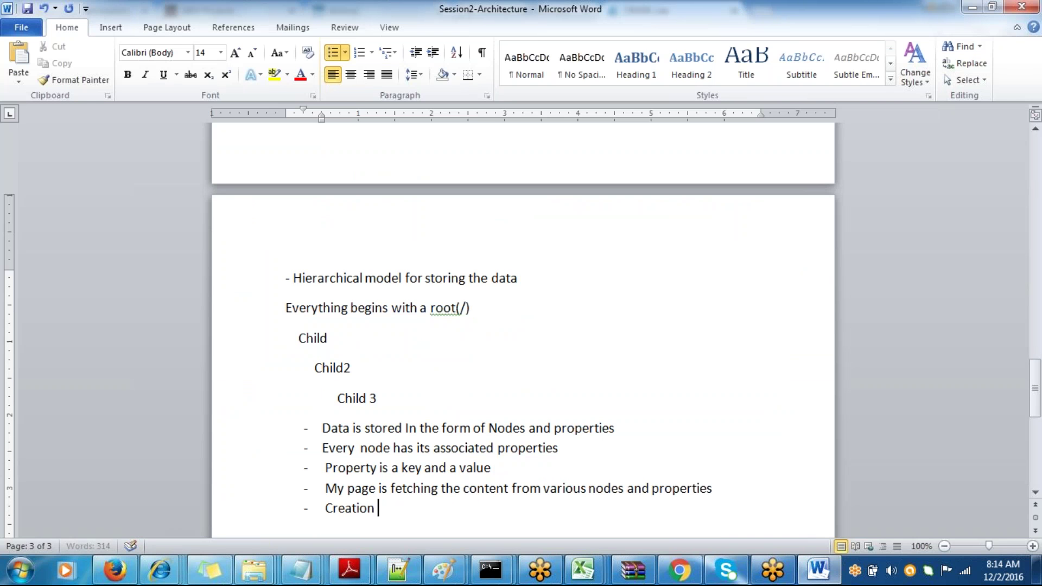
{"action": "type", "text": "of pages"}
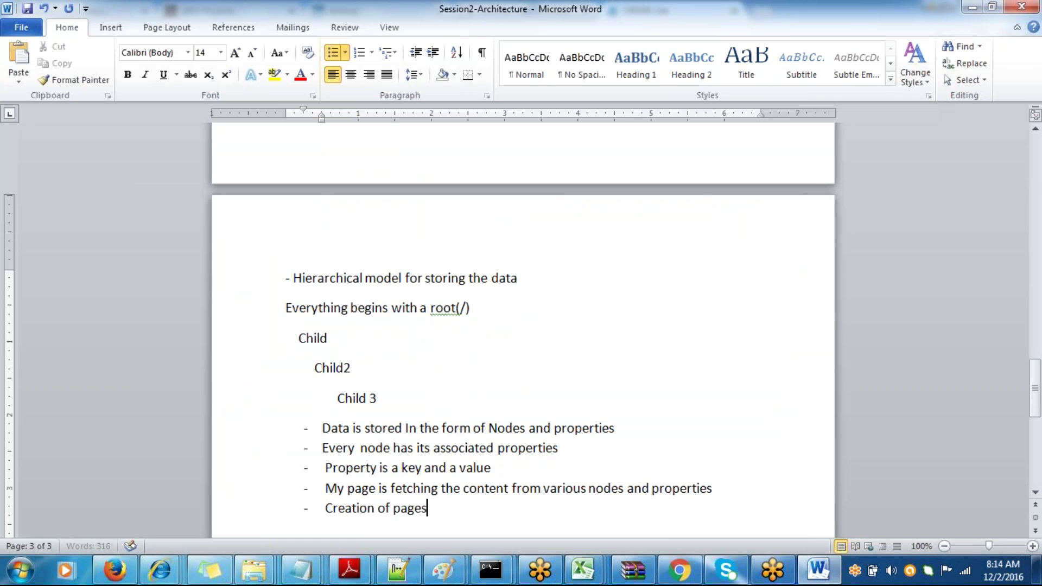
{"action": "type", "text": " by the author"}
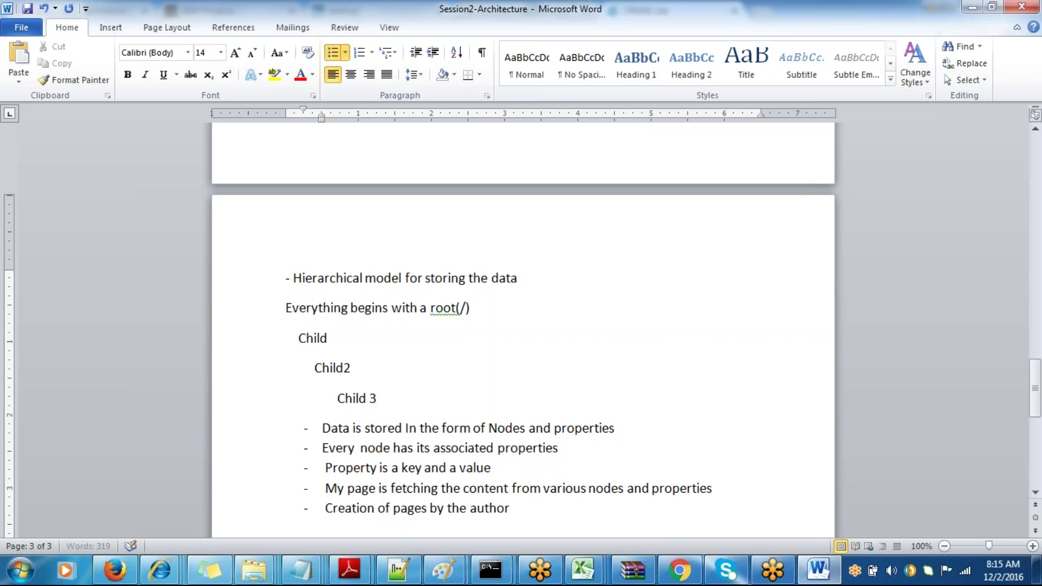
{"action": "type", "text": " would a"}
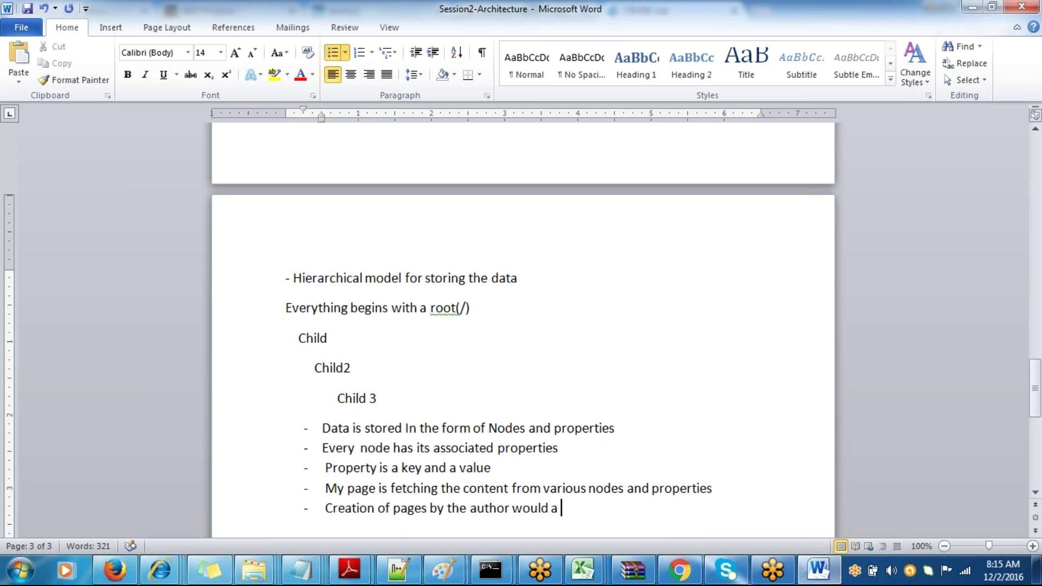
{"action": "key", "text": "BackSpace"}
{"action": "key", "text": "BackSpace"}
{"action": "type", "text": "create a ne"}
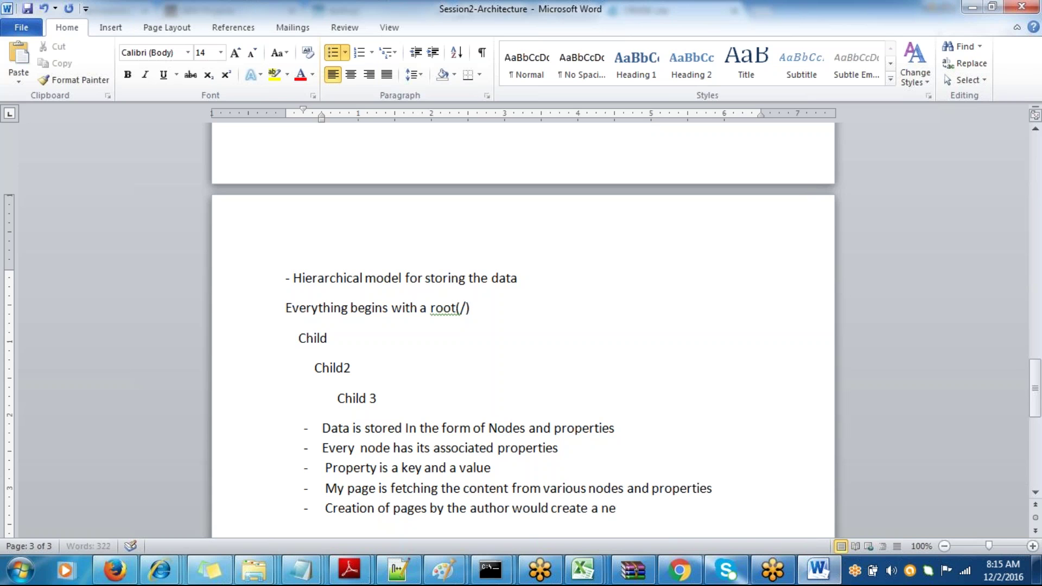
{"action": "type", "text": "w node in my jcr"}
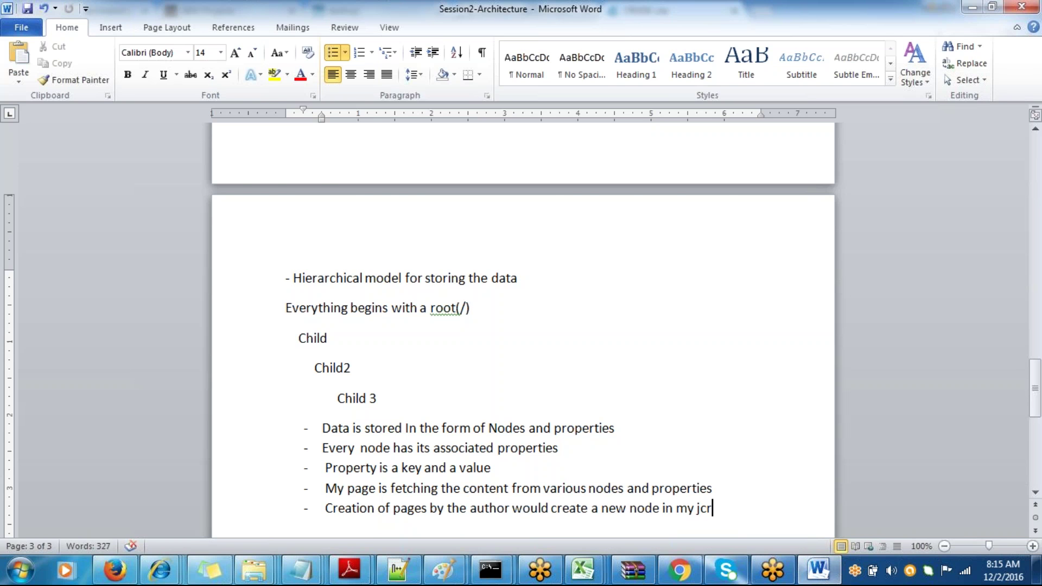
{"action": "key", "text": "alt+Tab"}
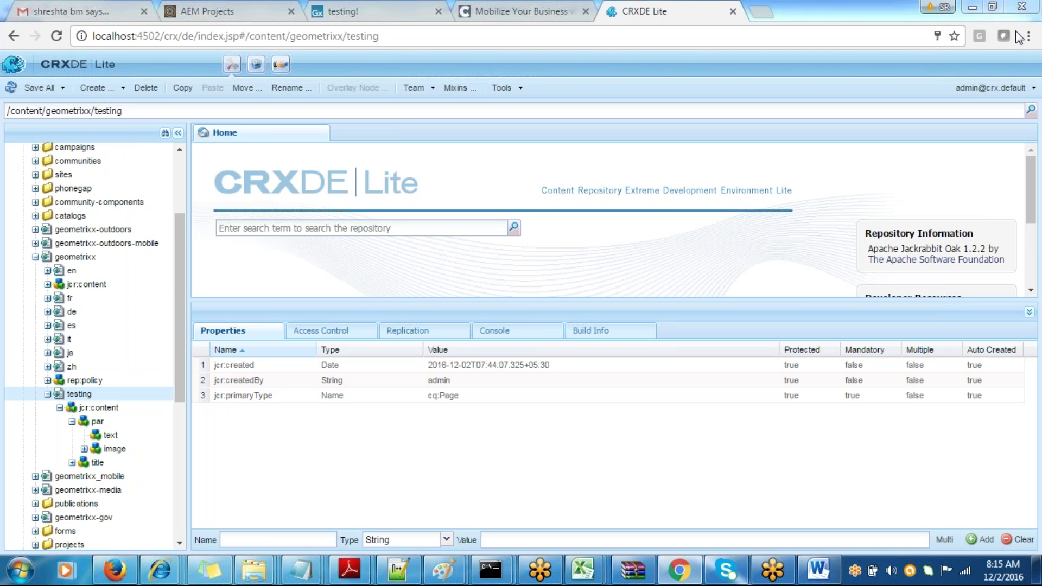
{"action": "key", "text": "alt+Tab"}
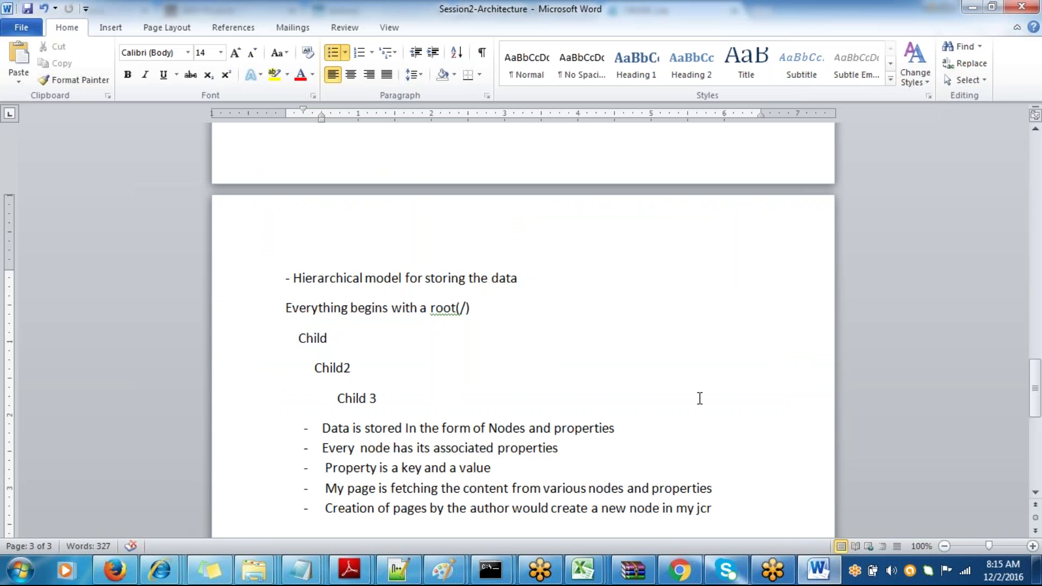
- Save, then start an unbulleted line 'JCR is a specification(Set of rules, Like an i…'
{"action": "key", "text": "Return"}
{"action": "key", "text": "BackSpace"}
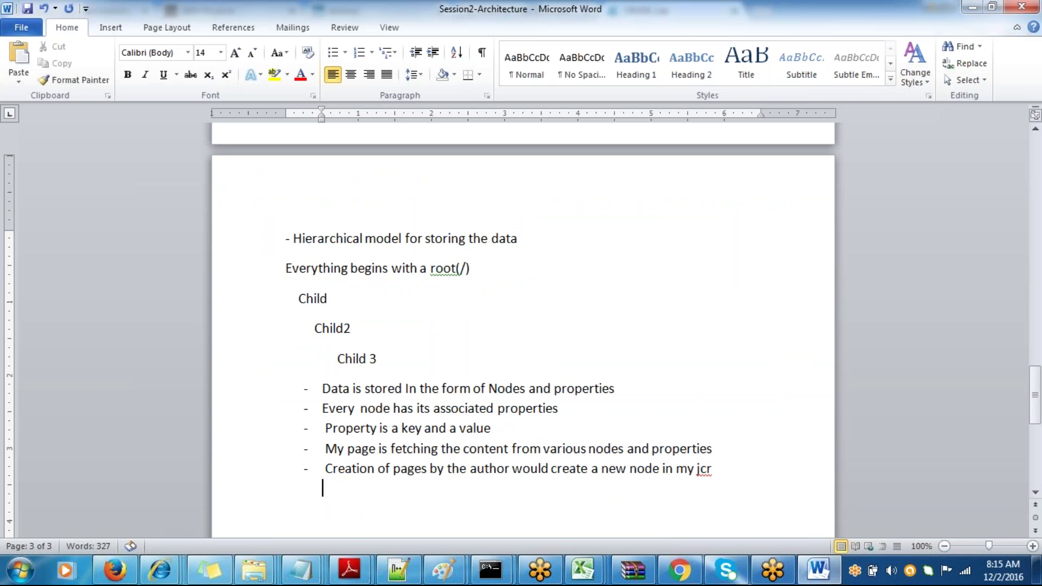
{"action": "key", "text": "Return"}
{"action": "key", "text": "ctrl+s"}
{"action": "type", "text": "JCR is a spe"}
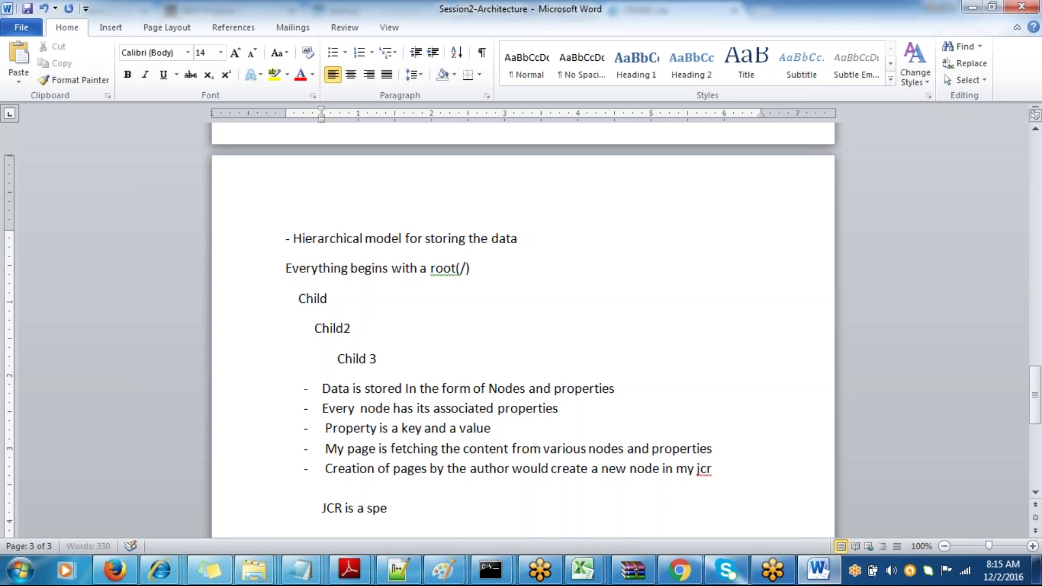
{"action": "type", "text": "cification"}
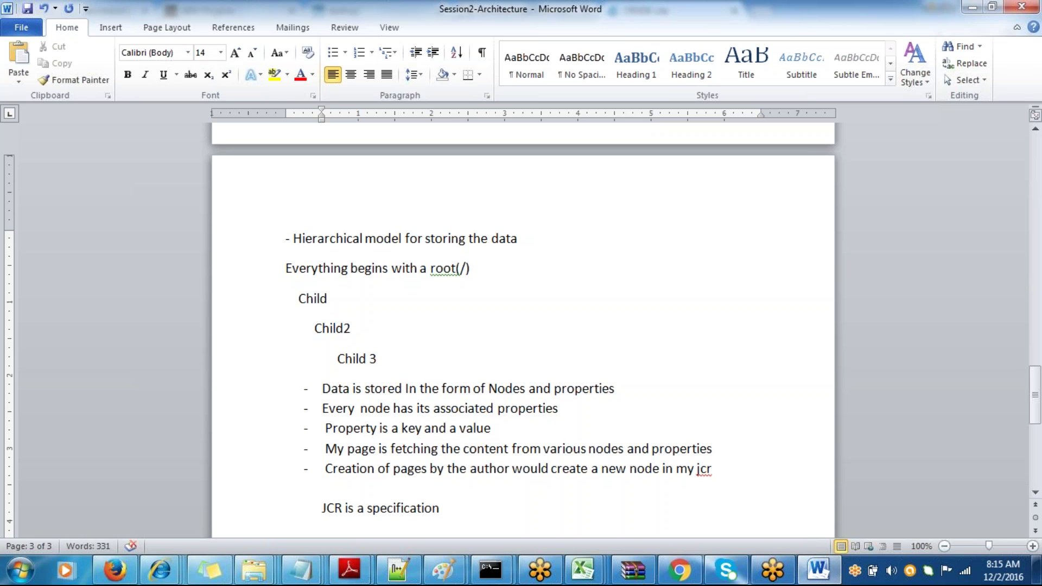
{"action": "type", "text": "(Set o"}
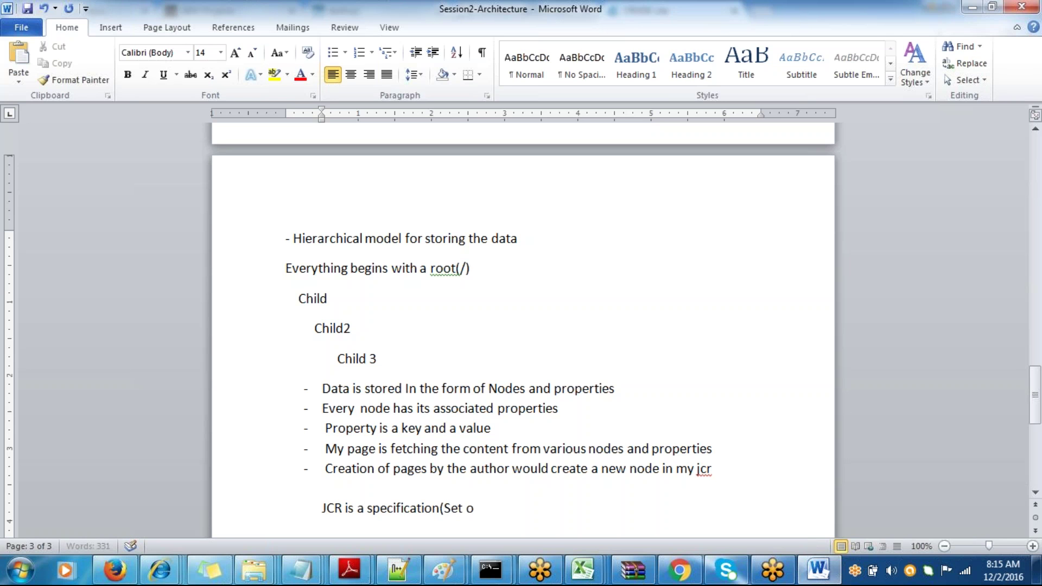
{"action": "type", "text": "f rules, Like an i"}
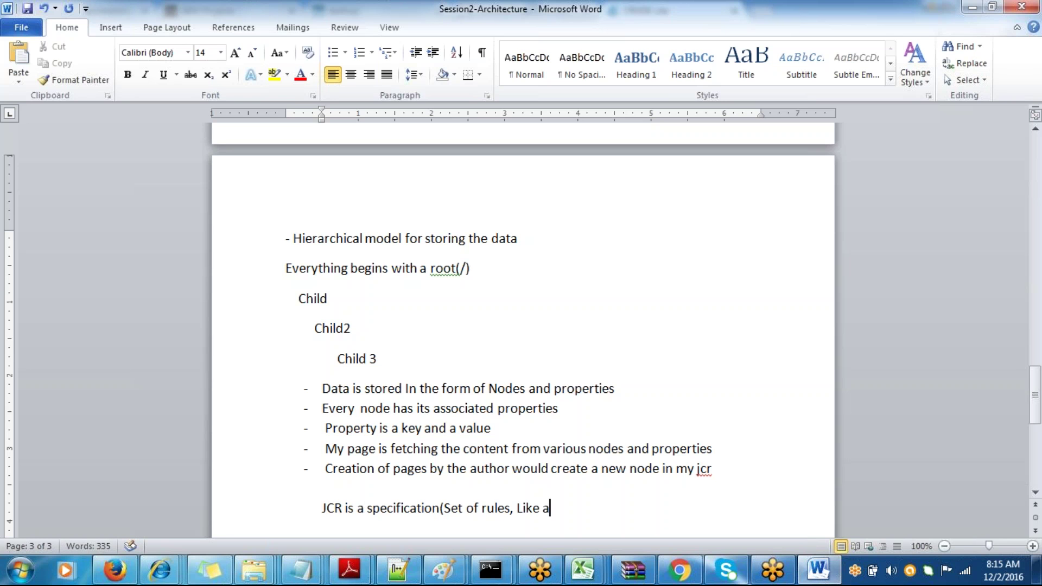